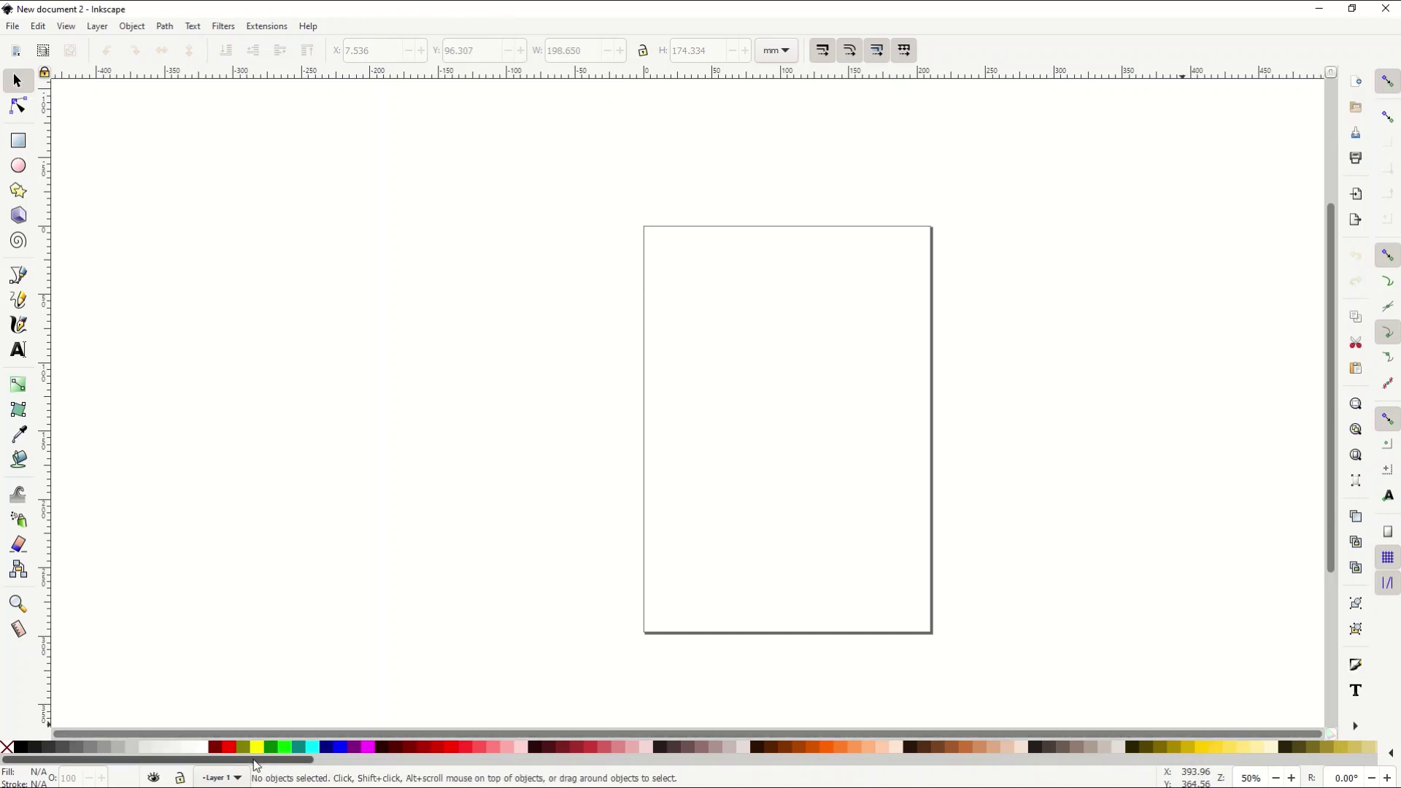
Step: Import the gat4 SVG file, including it as editable objects in the current file
{"action": "left_click_drag", "start_coordinate": [257, 759], "coordinate": [390, 535]}
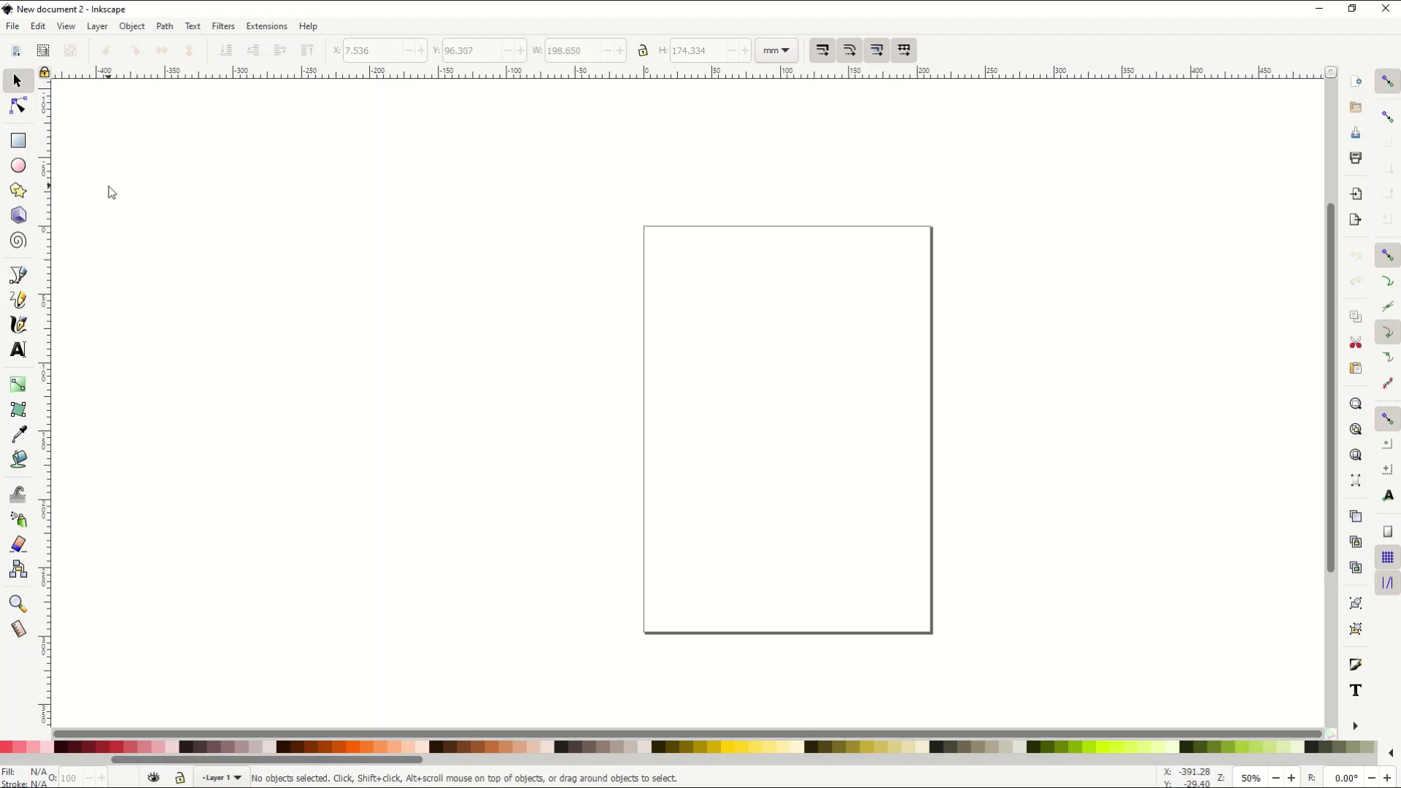
{"action": "left_click", "coordinate": [13, 26]}
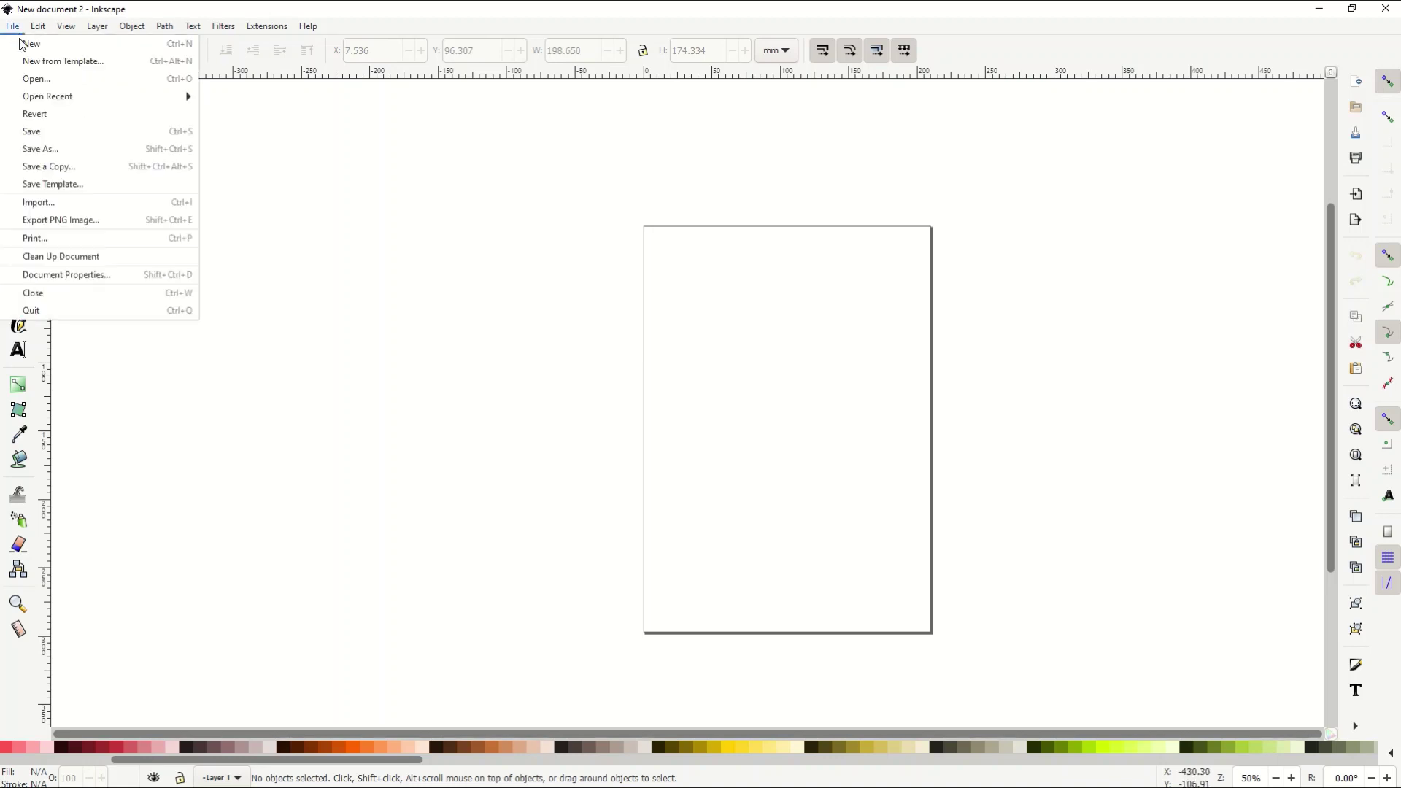
{"action": "left_click", "coordinate": [79, 205]}
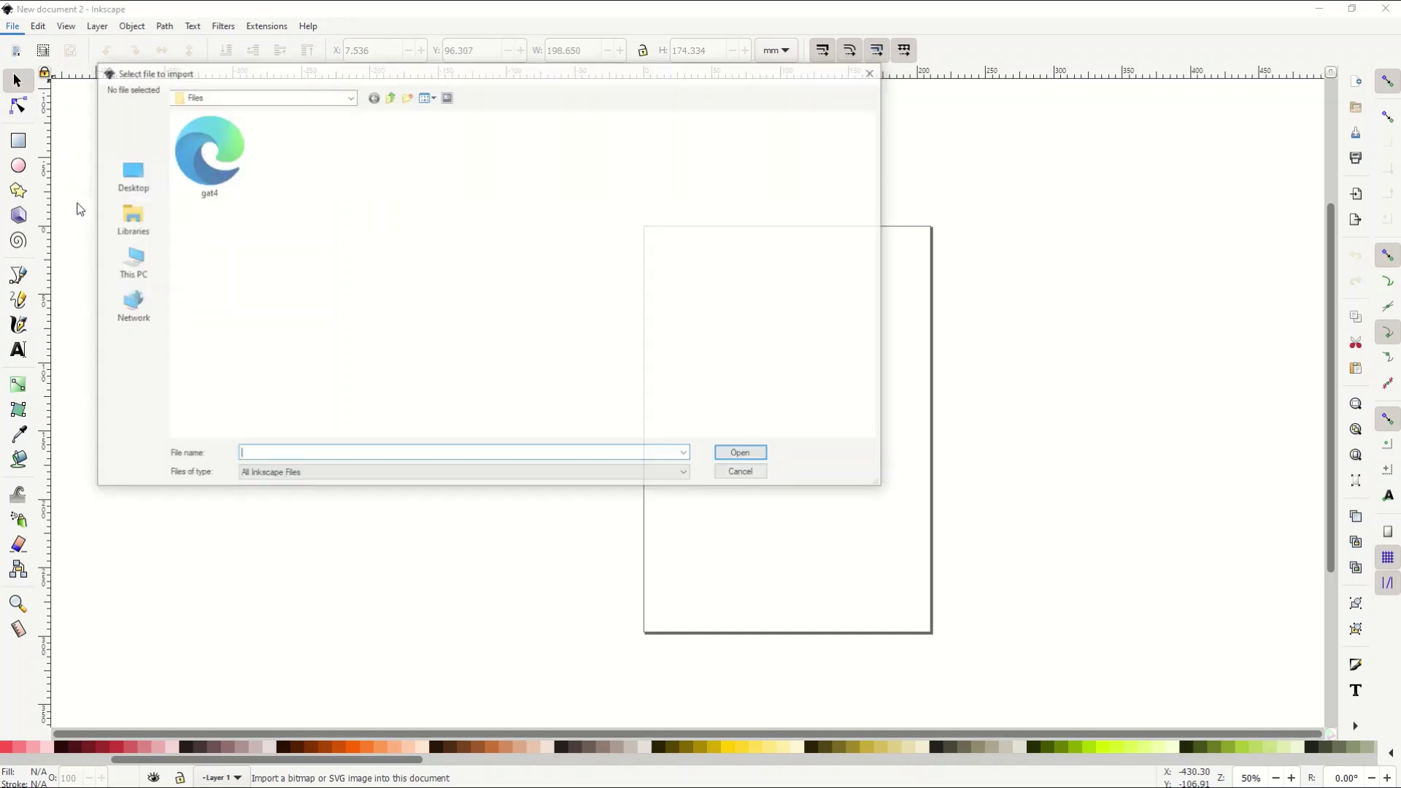
{"action": "double_click", "coordinate": [193, 177]}
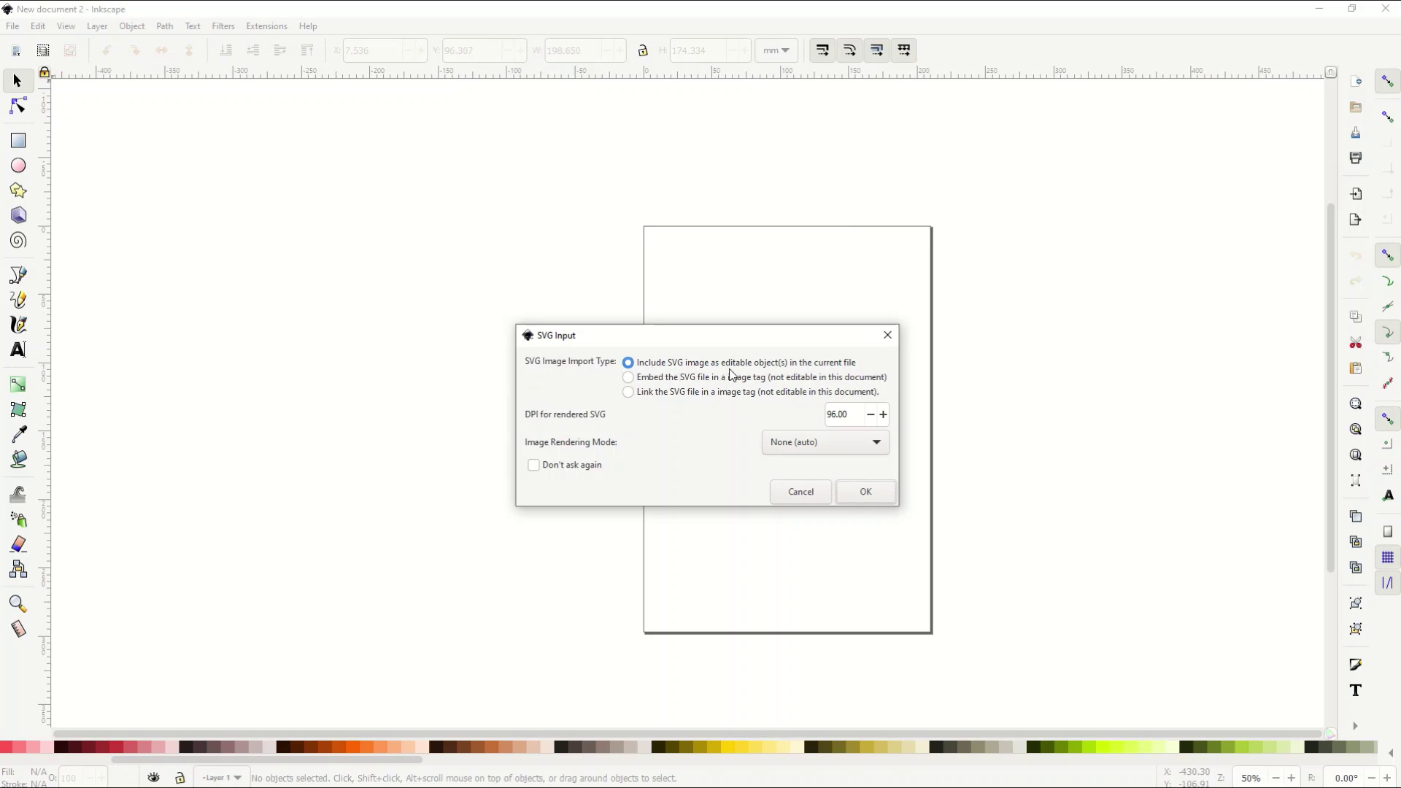
{"action": "left_click", "coordinate": [866, 491]}
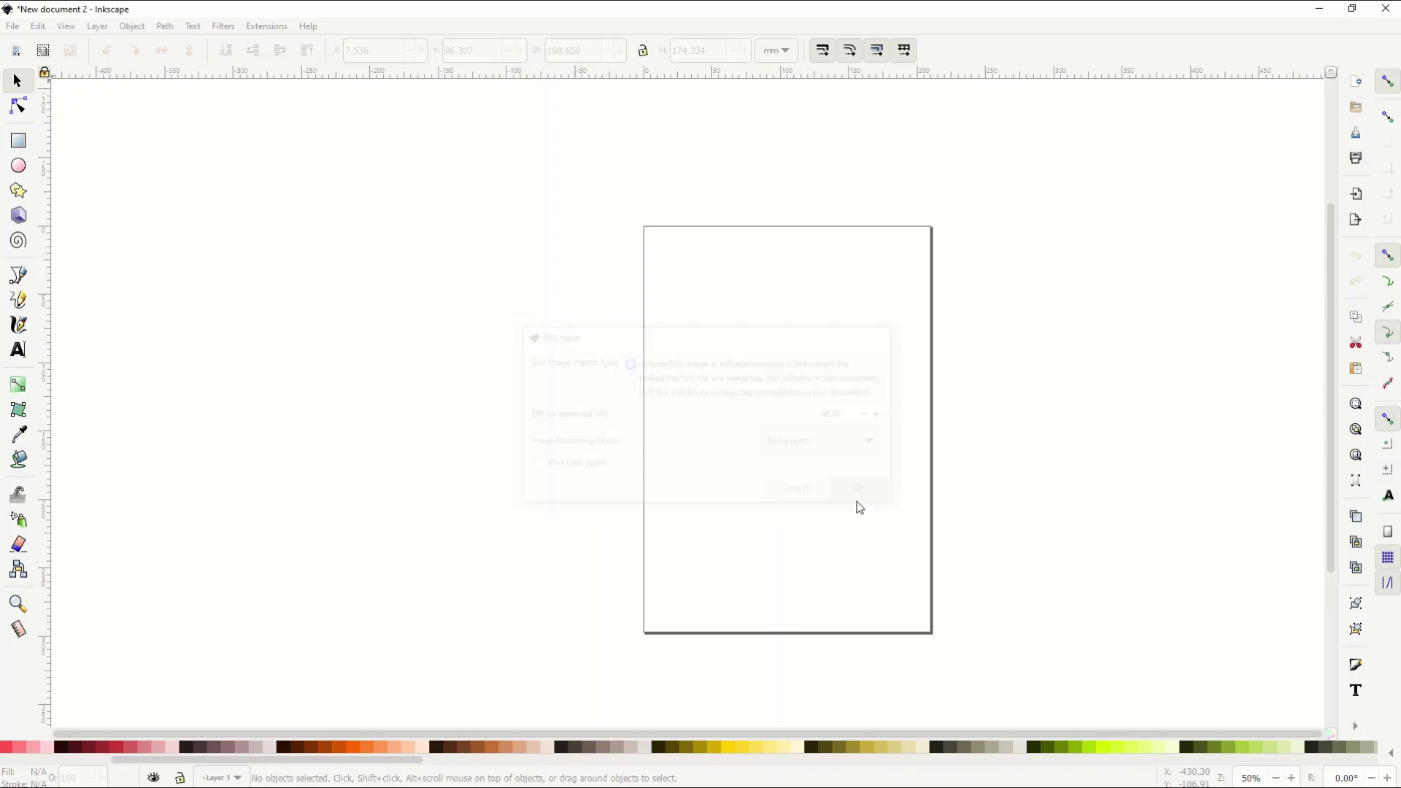
Step: Scale the imported cat silhouette to about 197 by 173 mm and move it up beyond the page's left edge
{"action": "left_click_drag", "start_coordinate": [228, 259], "coordinate": [866, 625]}
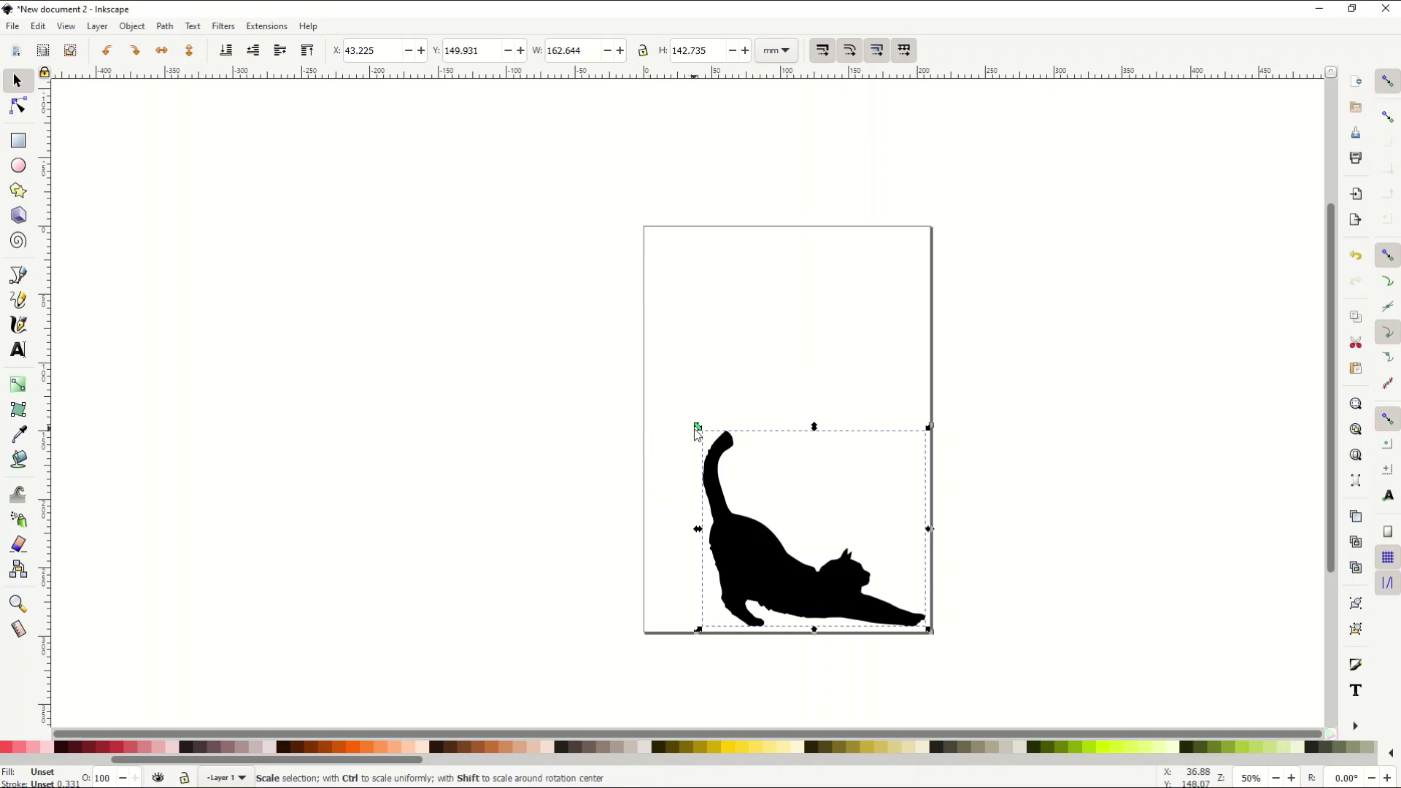
{"action": "left_click_drag", "start_coordinate": [695, 430], "coordinate": [606, 387]}
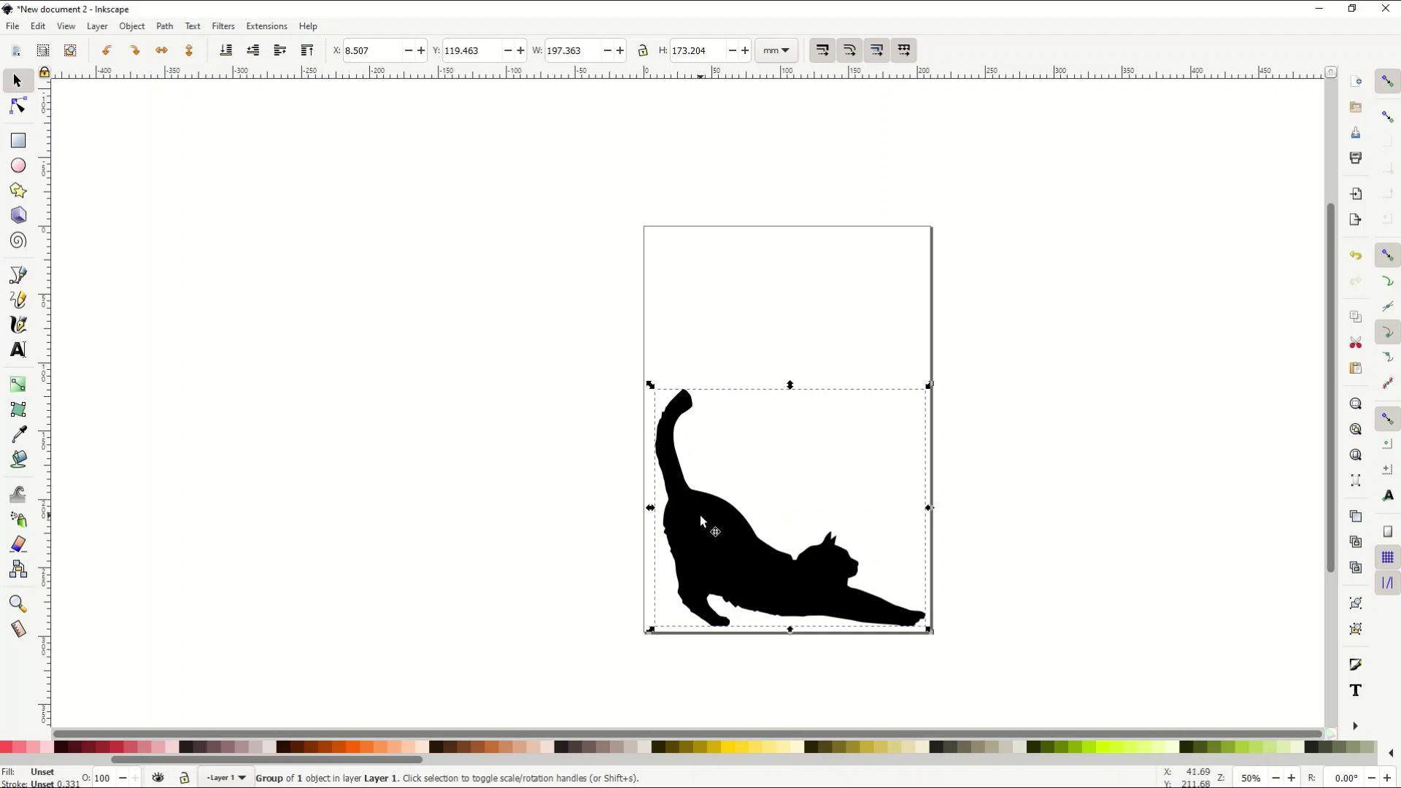
{"action": "left_click_drag", "start_coordinate": [725, 542], "coordinate": [489, 397]}
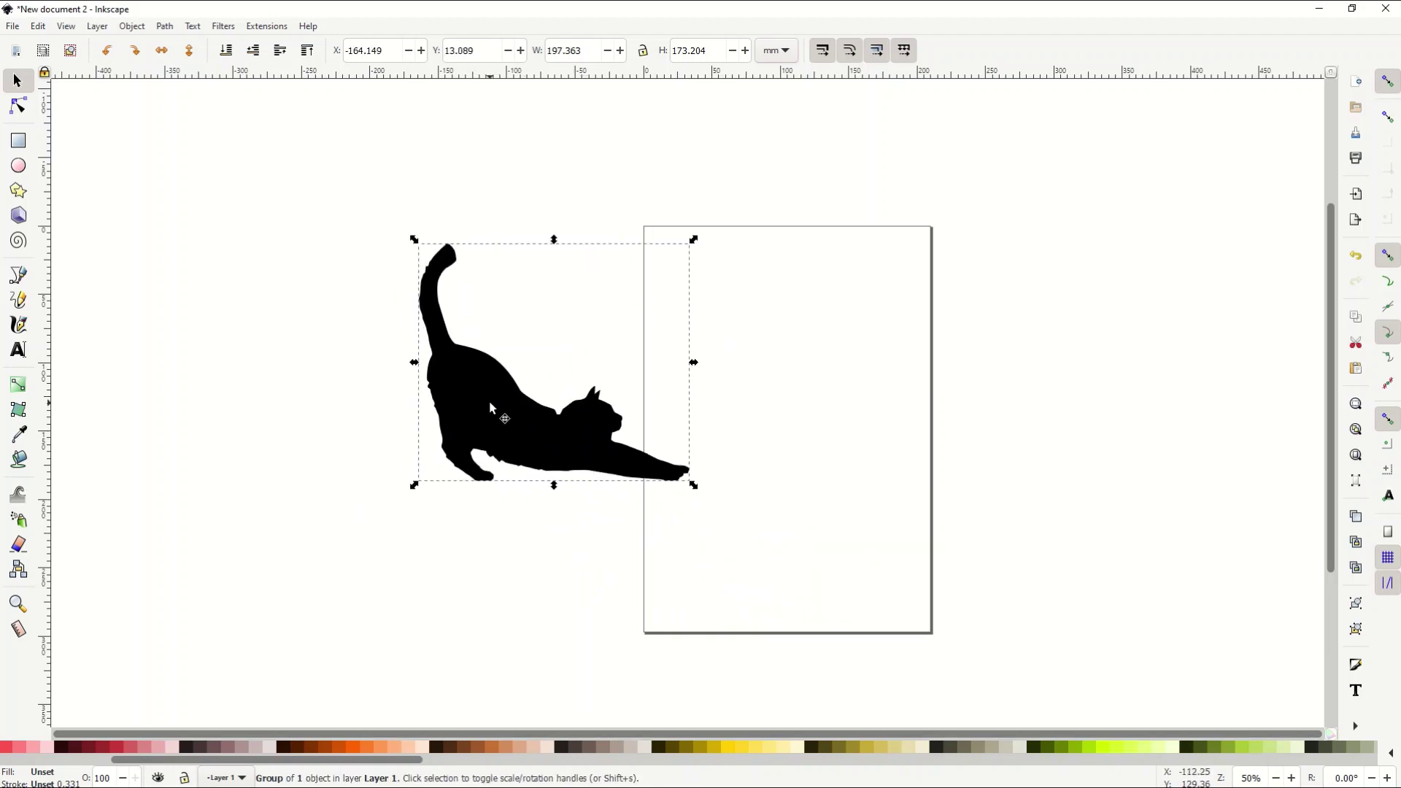
Step: Try to reshape the cat's back by editing the path's nodes, shifting the node at the curve's middle and adjusting its handles
{"action": "left_click", "coordinate": [20, 106]}
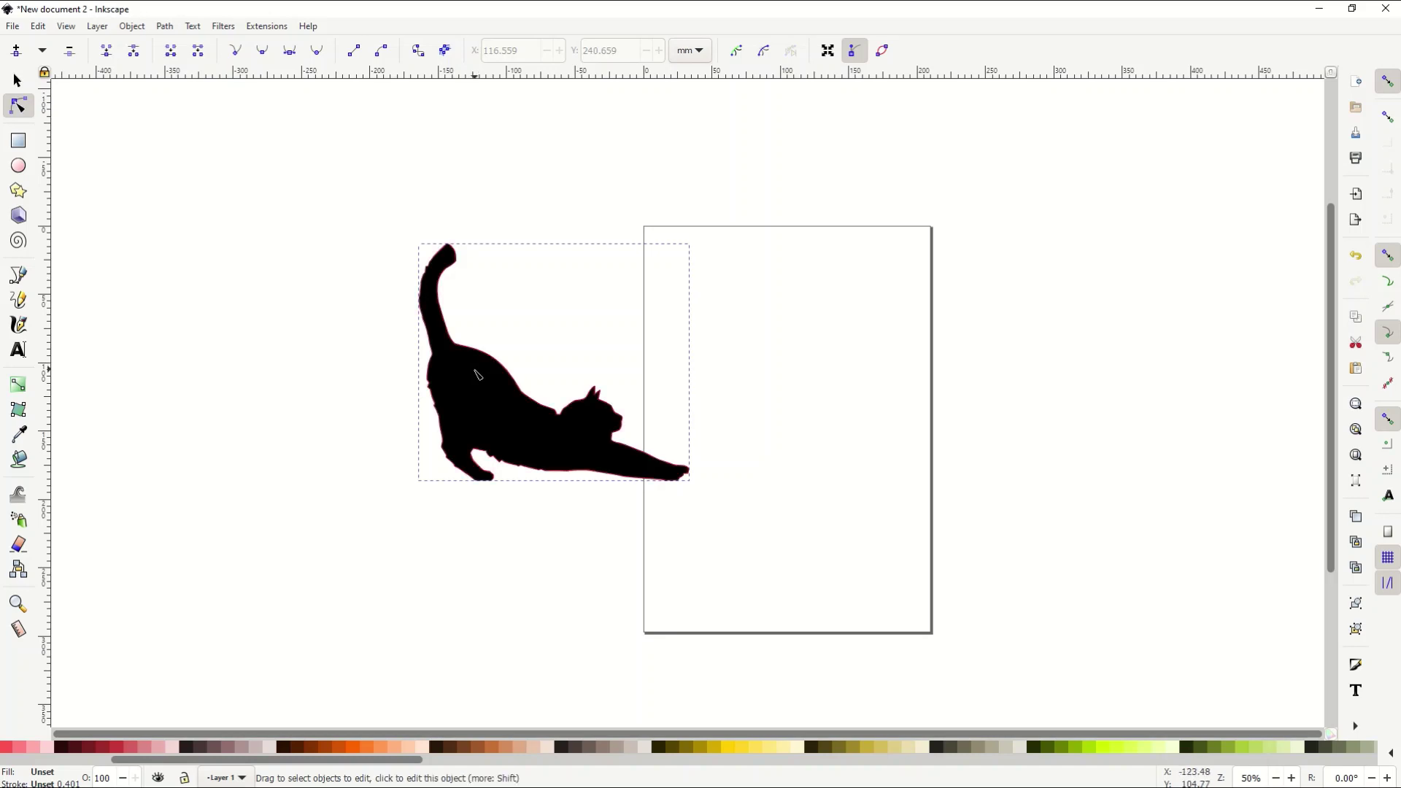
{"action": "left_click", "coordinate": [494, 415]}
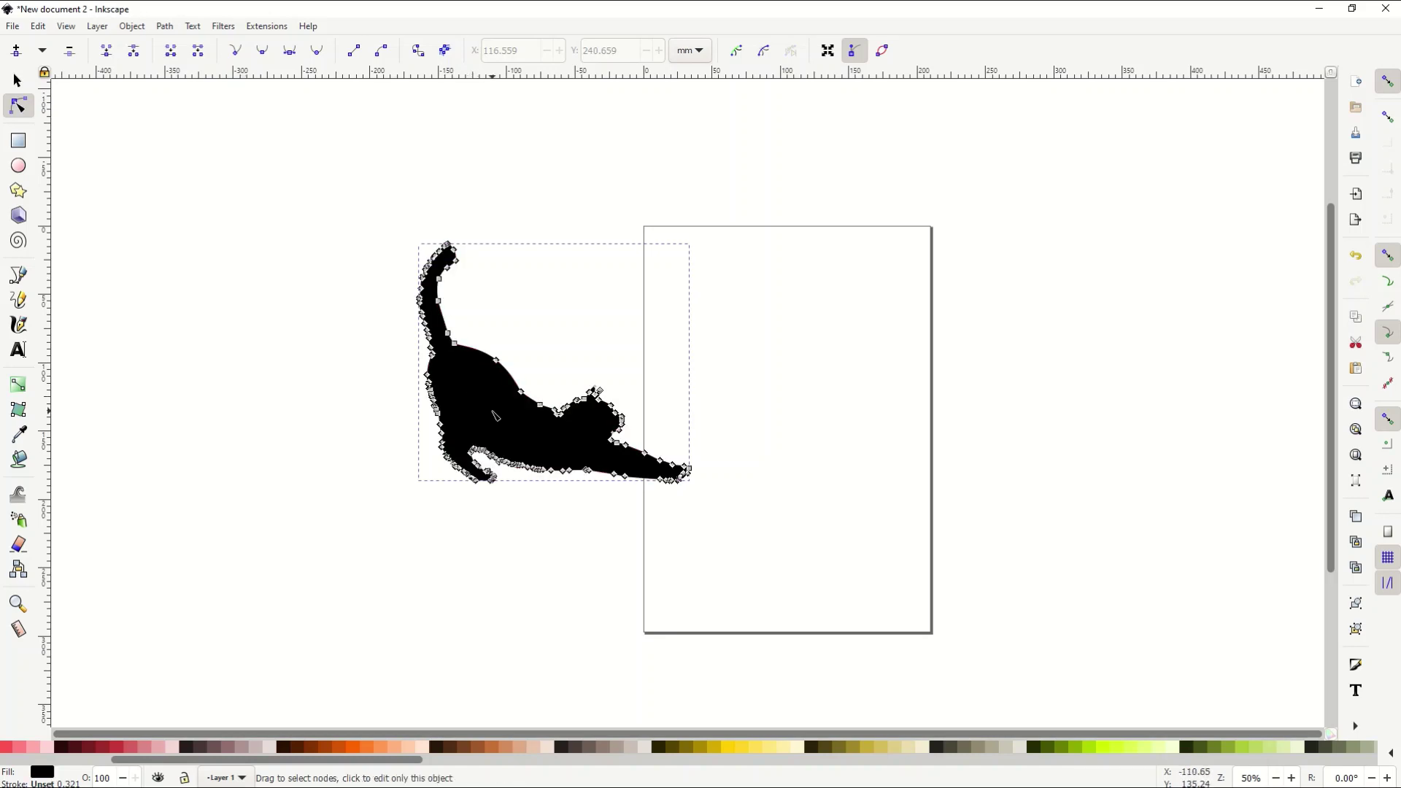
{"action": "scroll", "coordinate": [522, 357], "scroll_direction": "up", "scroll_amount": 4, "text": "ctrl"}
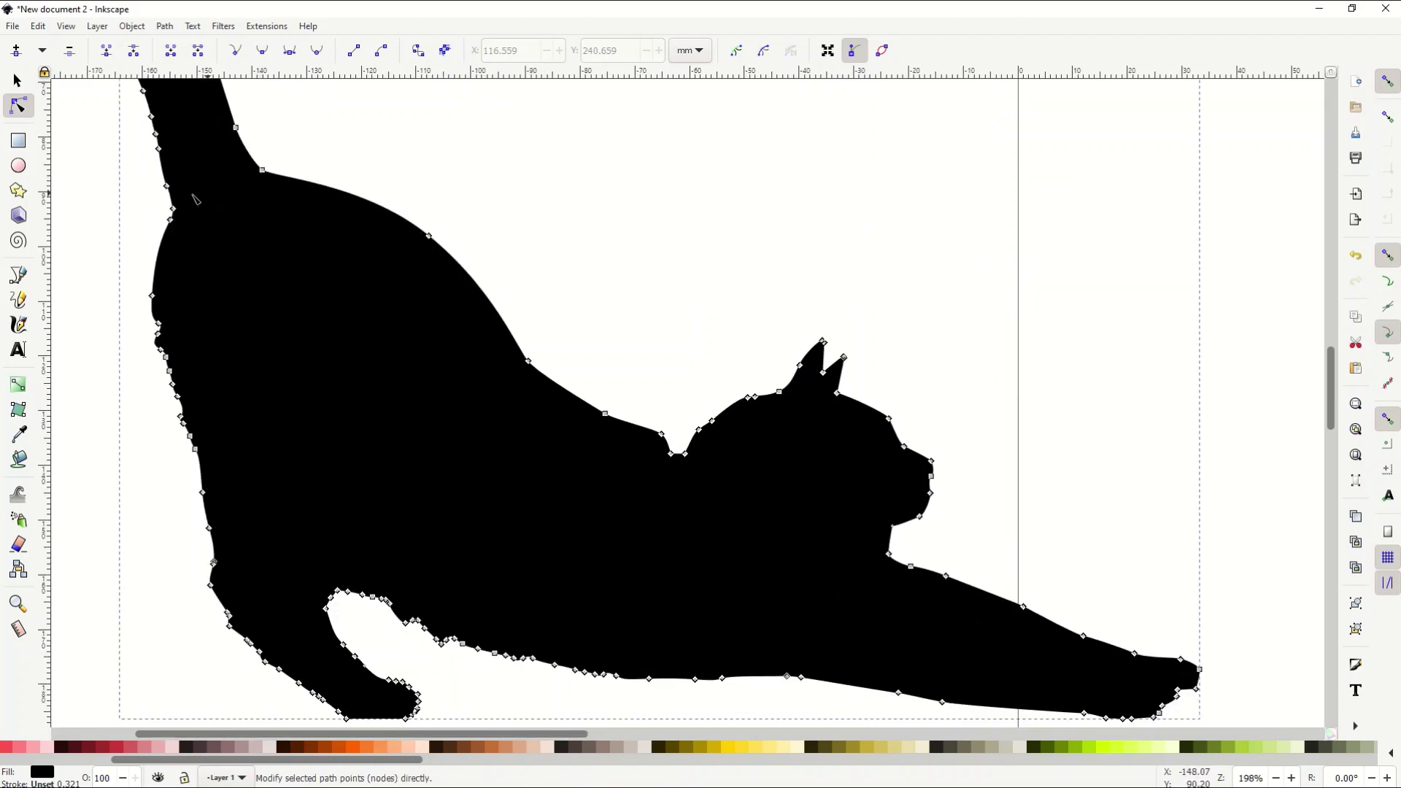
{"action": "left_click", "coordinate": [429, 236]}
{"action": "key", "text": "Right"}
{"action": "key", "text": "Up"}
{"action": "mouse_move", "coordinate": [439, 224]}
{"action": "left_mouse_down"}
{"action": "mouse_move", "coordinate": [510, 172]}
{"action": "mouse_move", "coordinate": [343, 241]}
{"action": "mouse_move", "coordinate": [313, 327]}
{"action": "mouse_move", "coordinate": [510, 168]}
{"action": "mouse_move", "coordinate": [437, 250]}
{"action": "mouse_move", "coordinate": [380, 164]}
{"action": "mouse_move", "coordinate": [377, 228]}
{"action": "mouse_move", "coordinate": [438, 190]}
{"action": "mouse_move", "coordinate": [381, 248]}
{"action": "mouse_move", "coordinate": [423, 216]}
{"action": "left_mouse_up"}
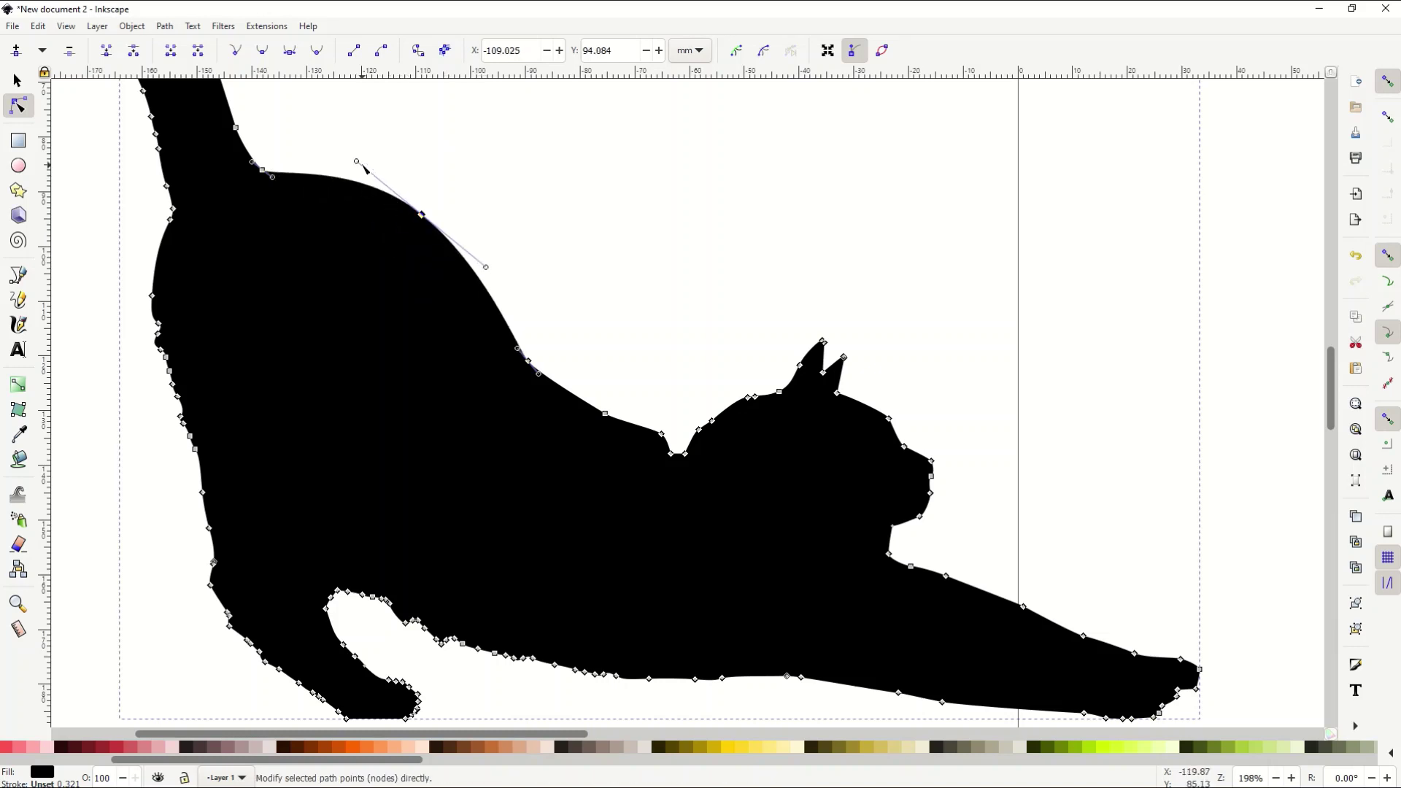
{"action": "mouse_move", "coordinate": [485, 269]}
{"action": "left_mouse_down"}
{"action": "mouse_move", "coordinate": [501, 237]}
{"action": "mouse_move", "coordinate": [468, 190]}
{"action": "mouse_move", "coordinate": [506, 244]}
{"action": "mouse_move", "coordinate": [408, 289]}
{"action": "mouse_move", "coordinate": [384, 281]}
{"action": "mouse_move", "coordinate": [467, 296]}
{"action": "mouse_move", "coordinate": [459, 178]}
{"action": "mouse_move", "coordinate": [483, 260]}
{"action": "left_mouse_up"}
{"action": "left_click_drag", "start_coordinate": [421, 214], "coordinate": [397, 242]}
Step: Undo the node and handle edits on the cat's back and the preceding move of the cat
{"action": "left_click", "coordinate": [38, 27]}
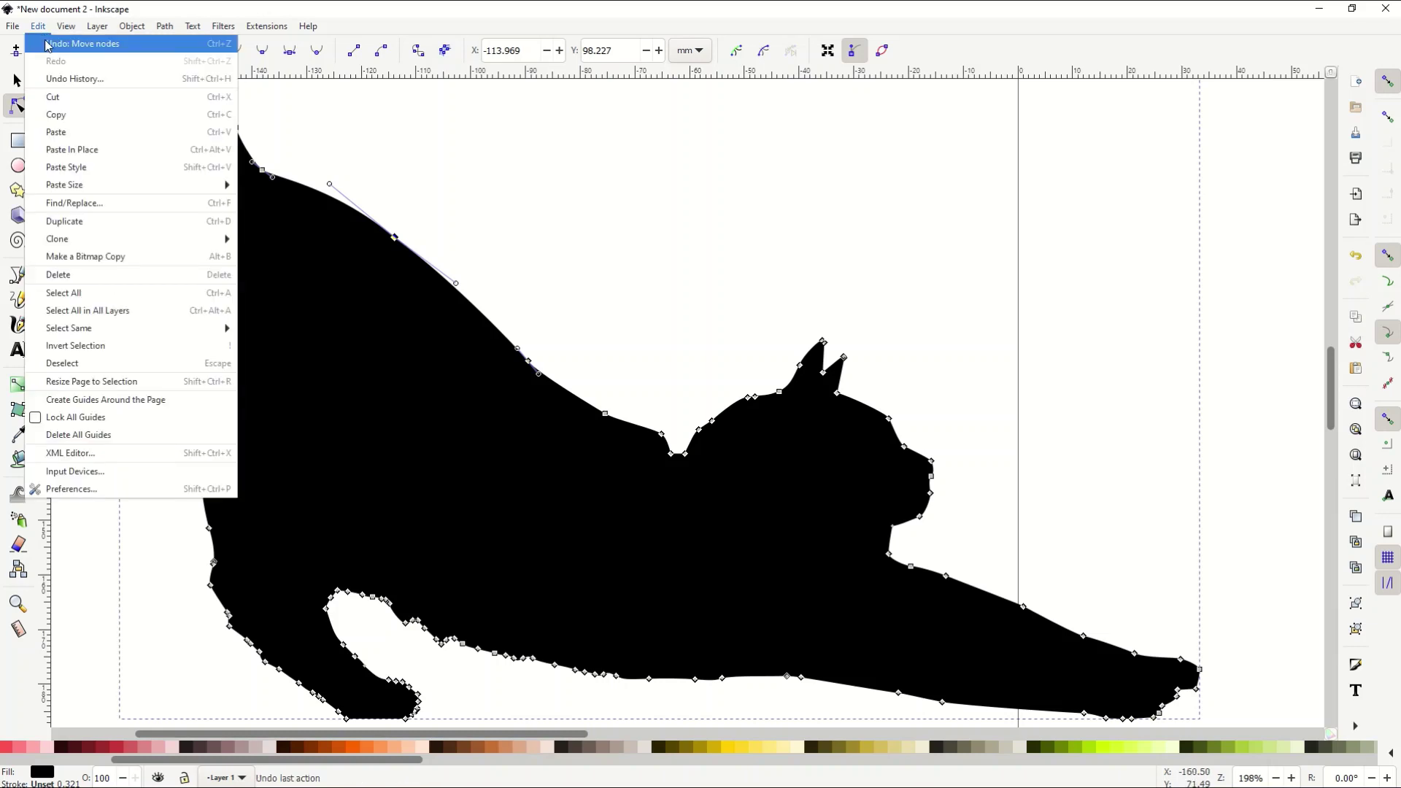
{"action": "left_click", "coordinate": [72, 43]}
{"action": "left_click", "coordinate": [41, 28]}
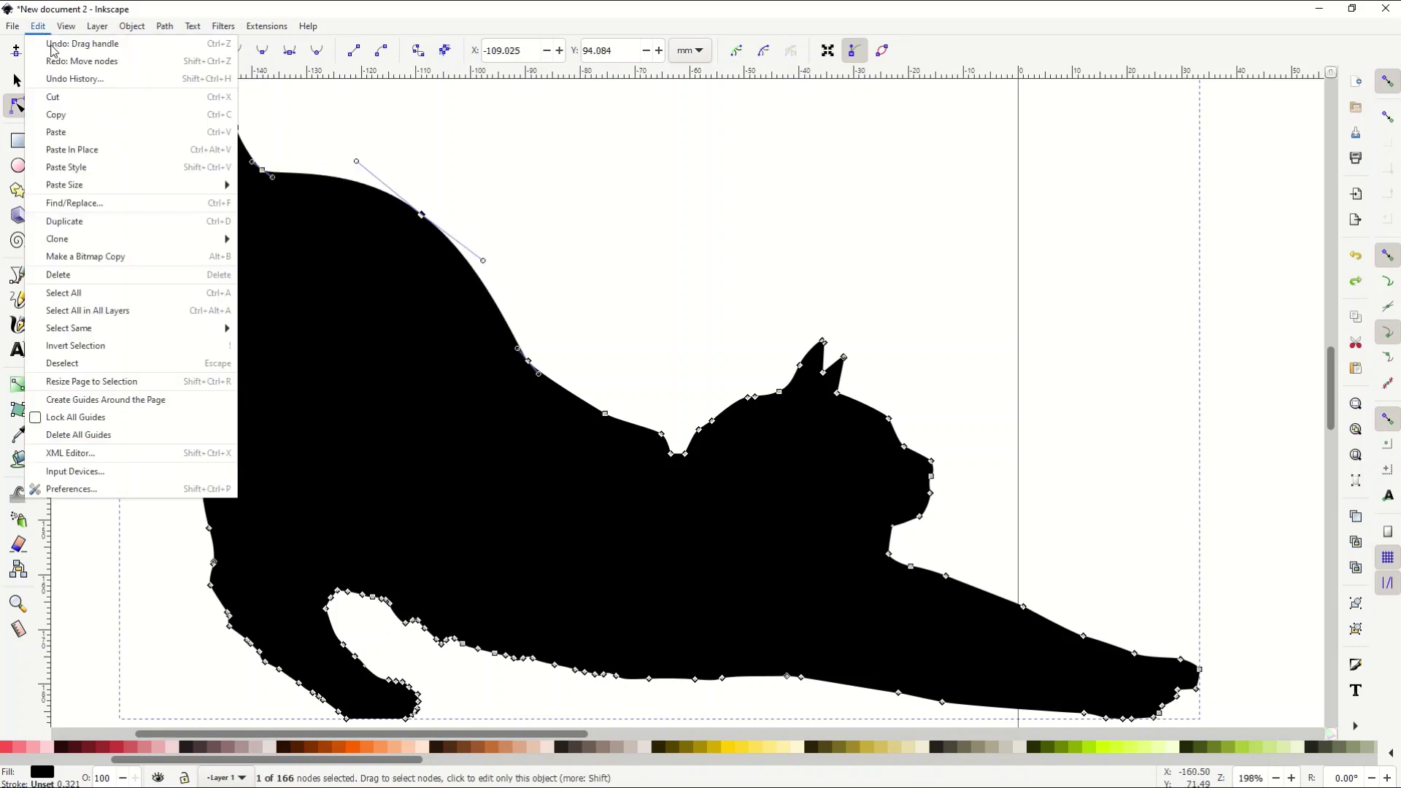
{"action": "left_click", "coordinate": [54, 44]}
{"action": "left_click", "coordinate": [38, 26]}
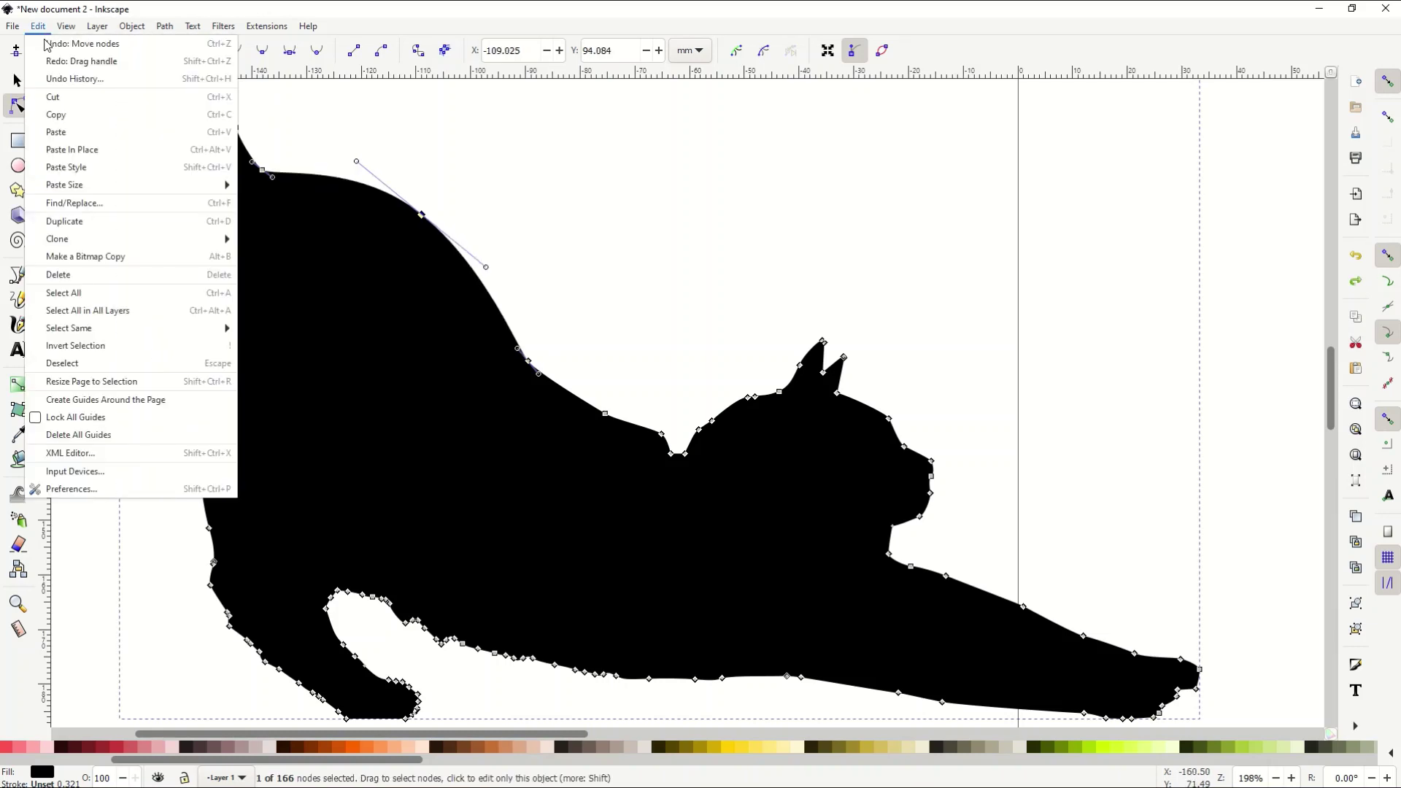
{"action": "left_click", "coordinate": [48, 44]}
{"action": "left_click", "coordinate": [38, 27]}
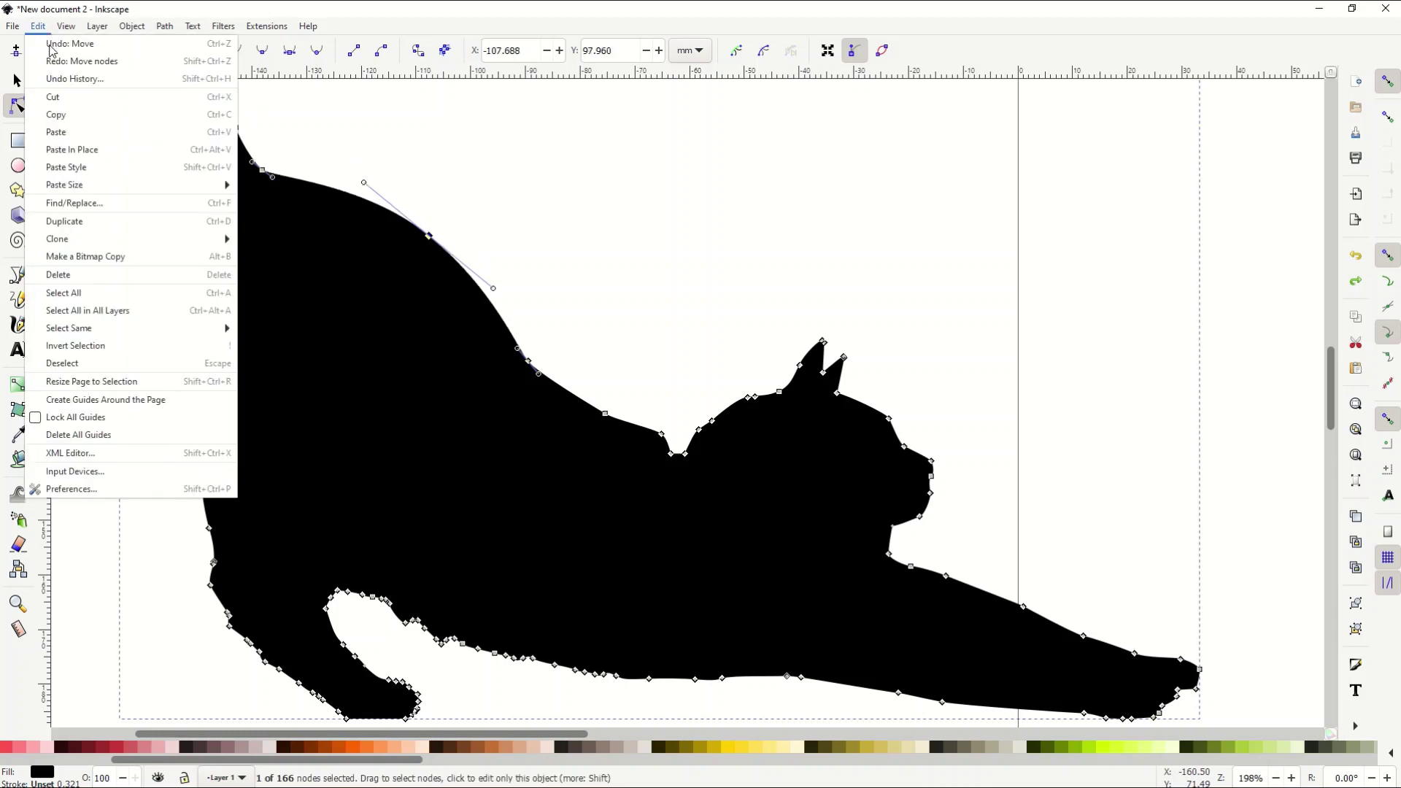
{"action": "left_click", "coordinate": [51, 46]}
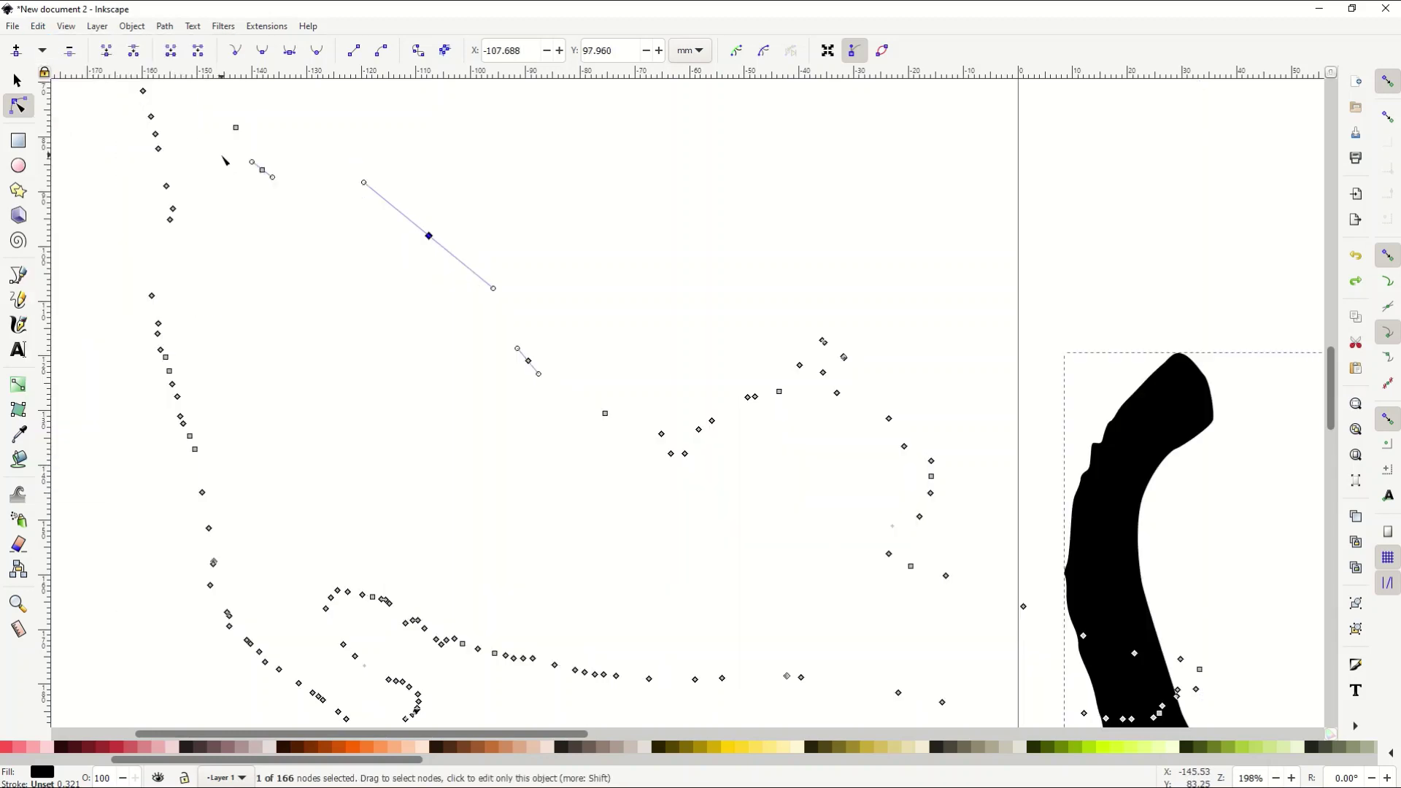
Step: Move the whole cat silhouette across the page's left border, to about X -106 mm and Y 99 mm
{"action": "key", "text": "s"}
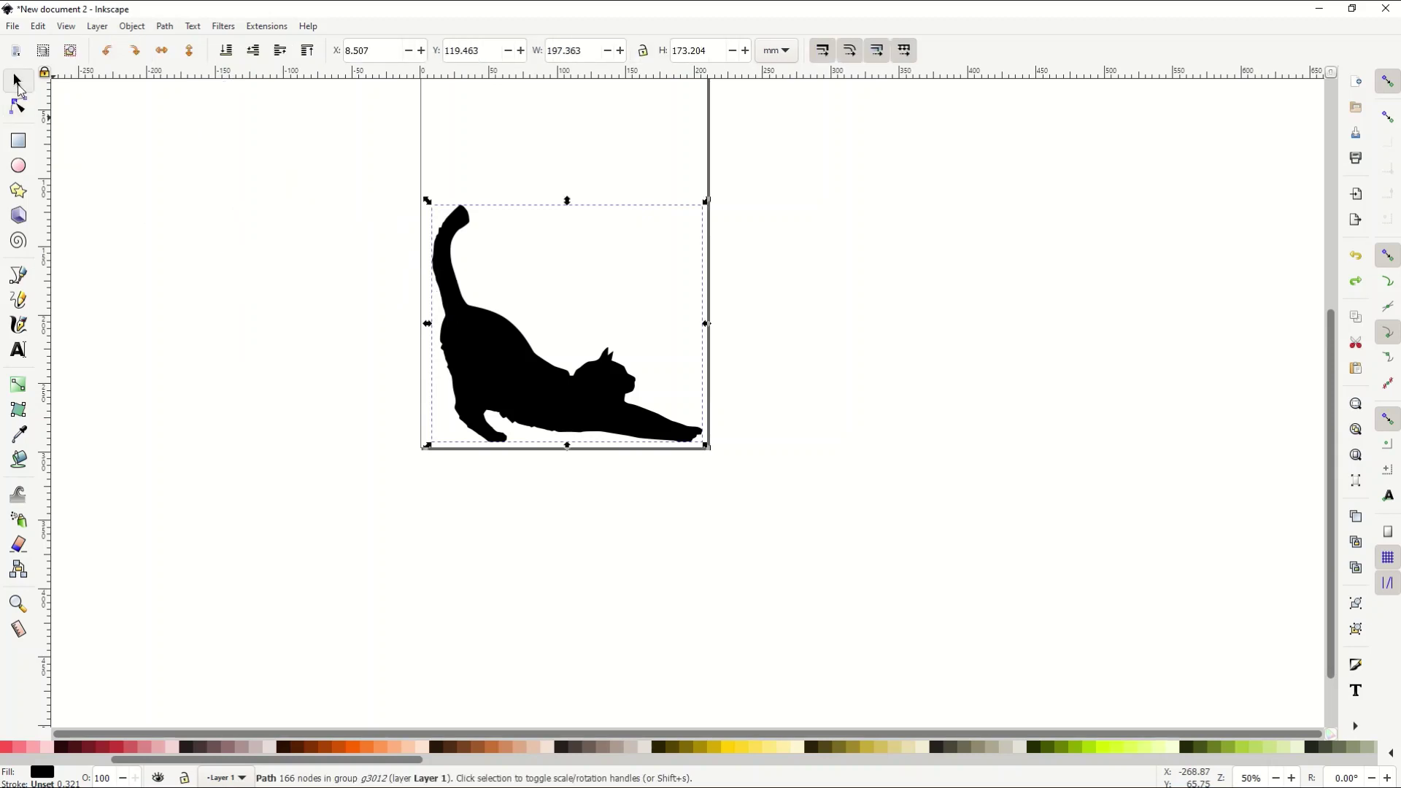
{"action": "left_click", "coordinate": [202, 293]}
{"action": "left_click", "coordinate": [461, 352]}
{"action": "left_click_drag", "start_coordinate": [535, 349], "coordinate": [377, 321]}
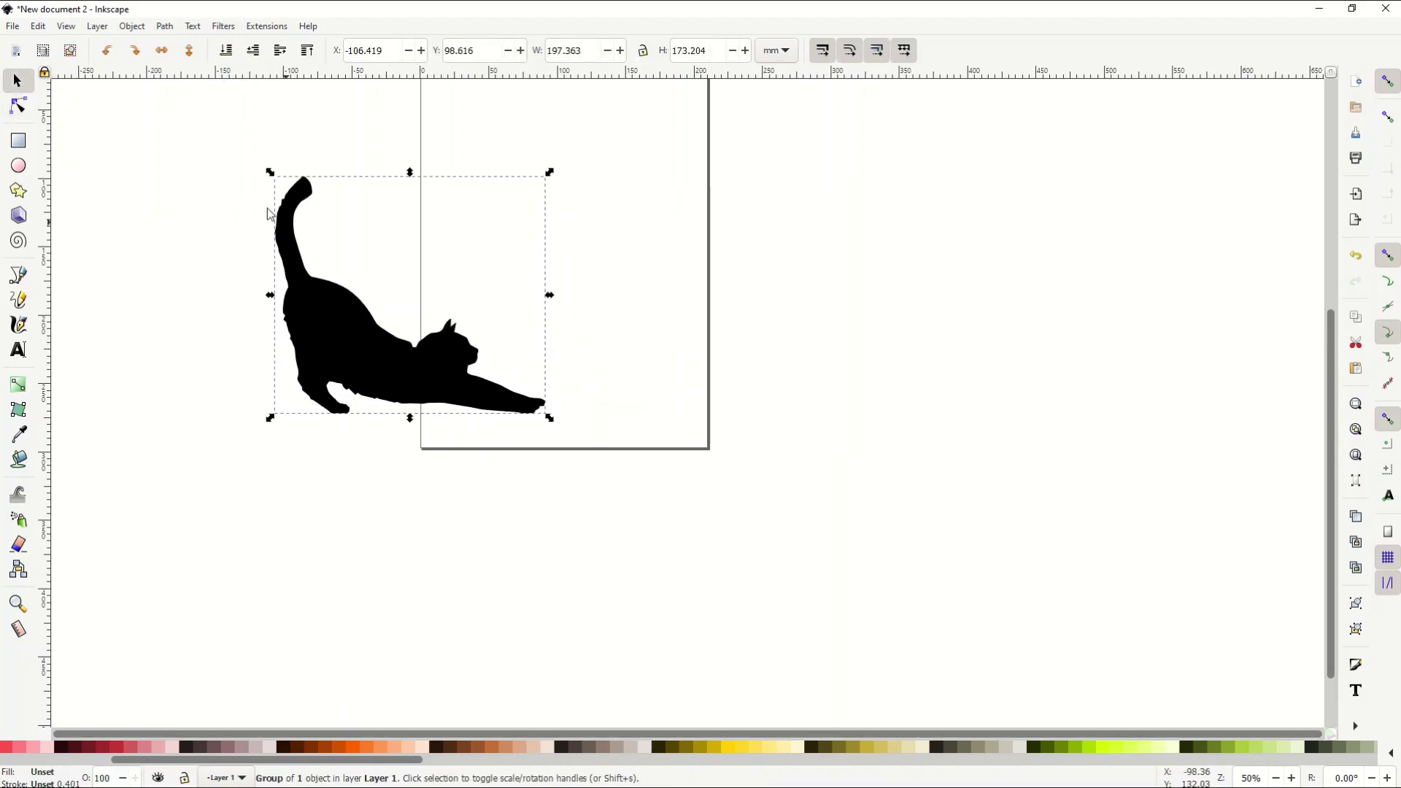
Step: Review the available zoom options and examine the cat silhouette at closer and wider magnifications
{"action": "left_click", "coordinate": [66, 27]}
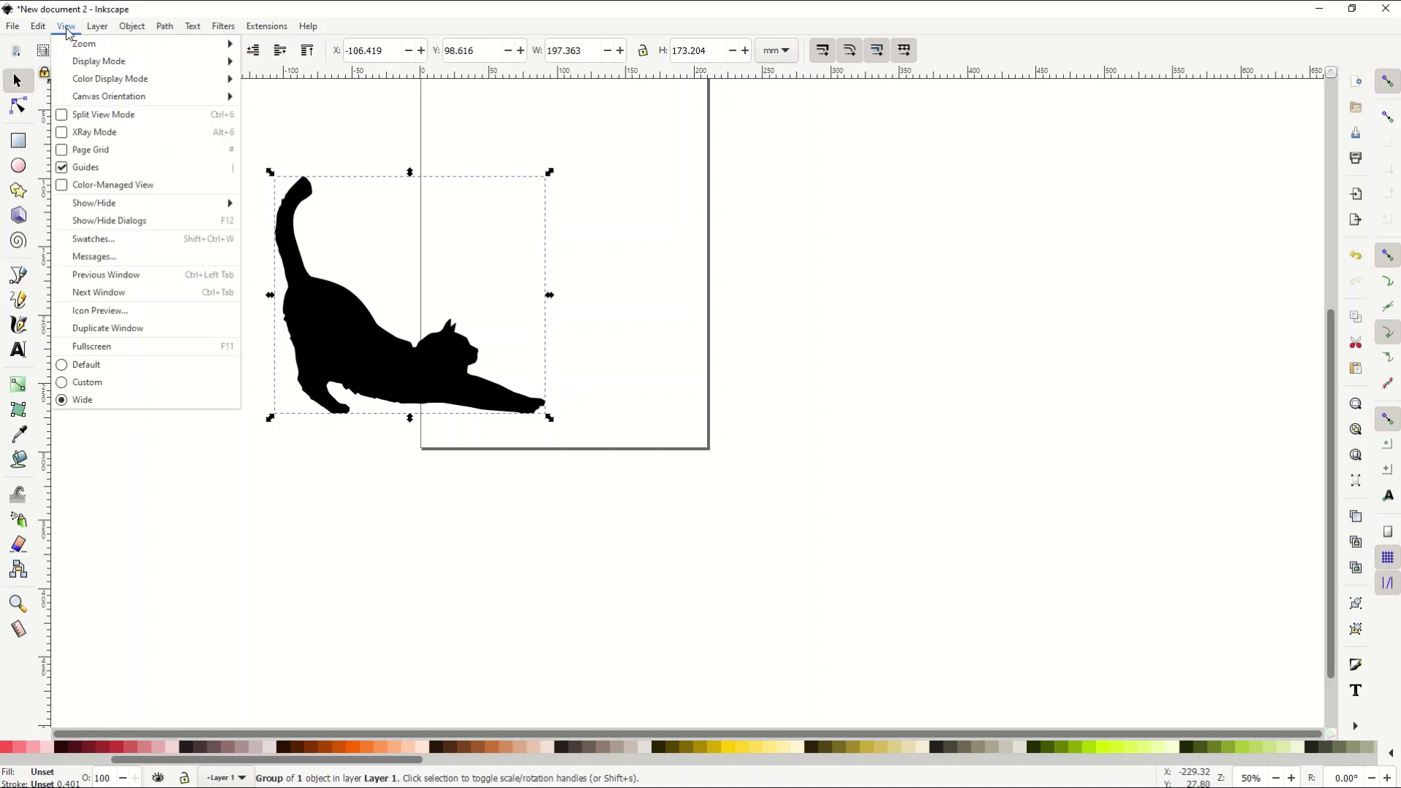
{"action": "mouse_move", "coordinate": [71, 45]}
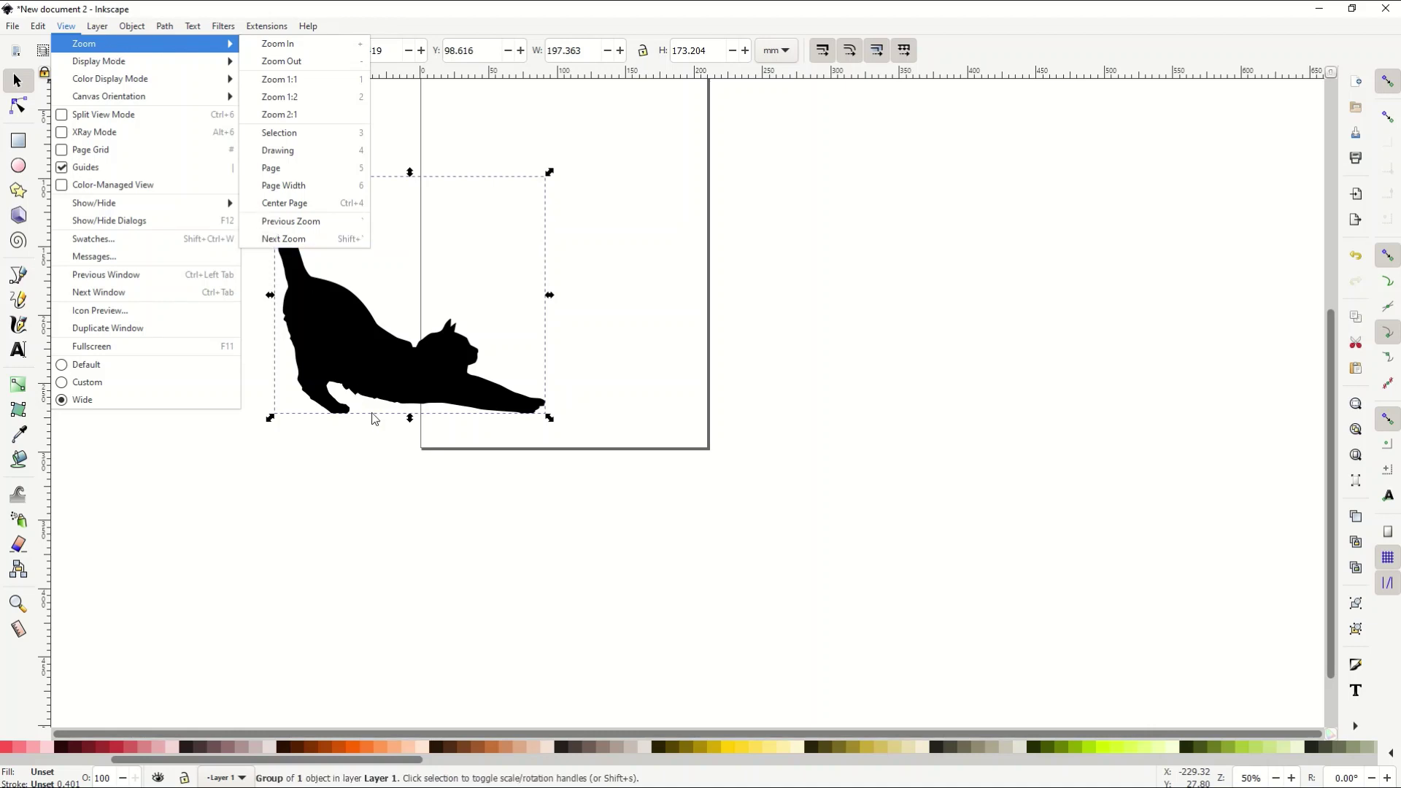
{"action": "left_click", "coordinate": [378, 464]}
{"action": "scroll", "coordinate": [360, 441], "scroll_direction": "up", "scroll_amount": 2}
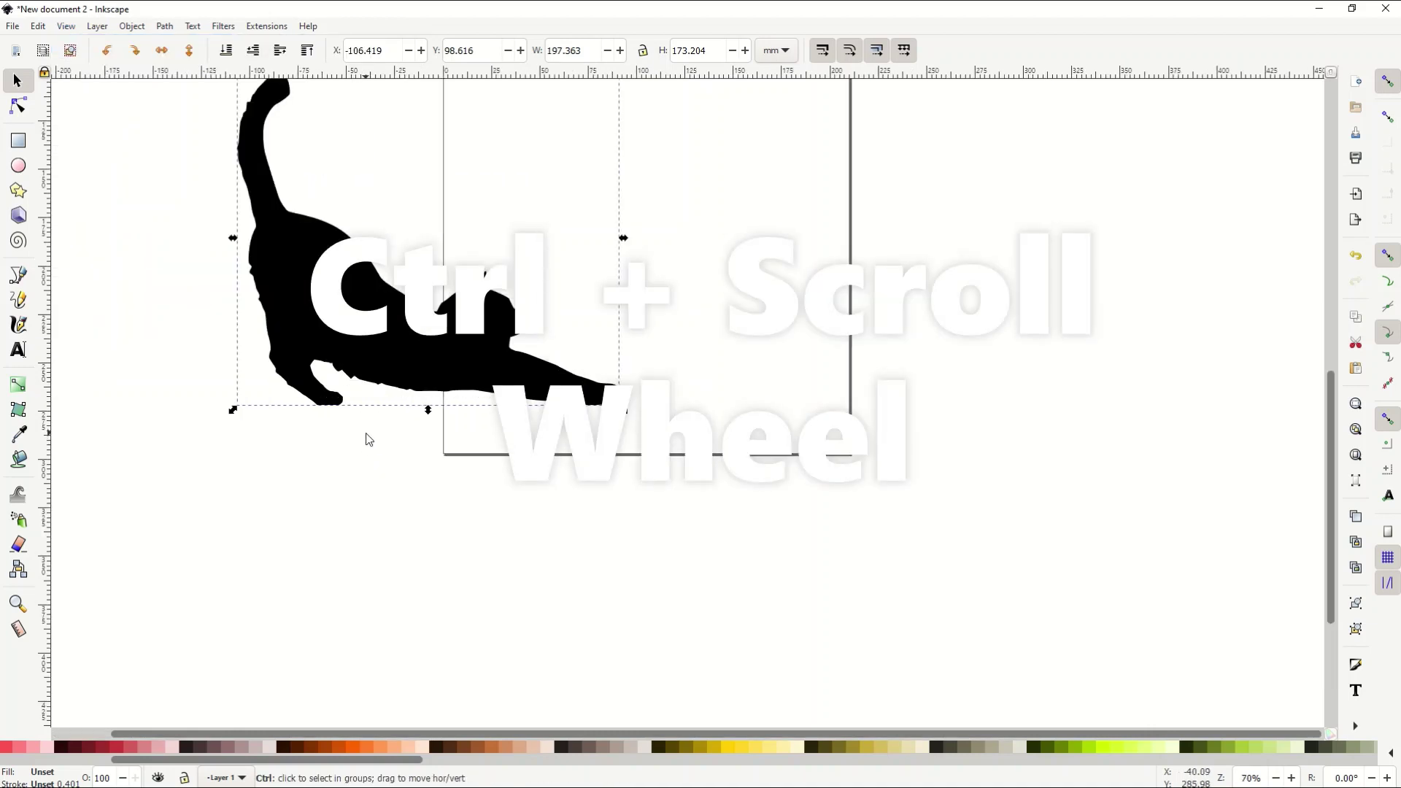
{"action": "scroll", "coordinate": [360, 436], "scroll_direction": "up", "scroll_amount": 1, "text": "ctrl"}
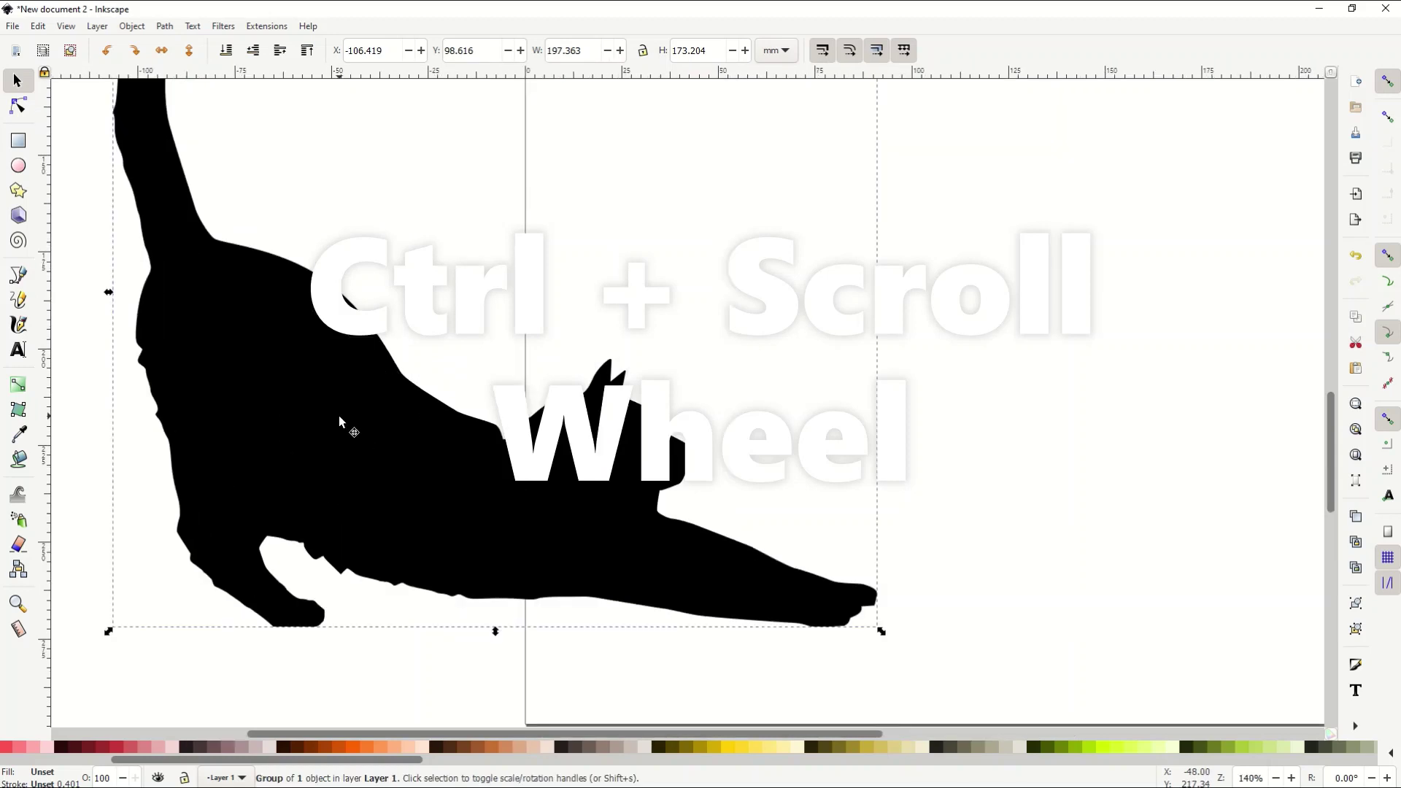
{"action": "scroll", "coordinate": [339, 421], "scroll_direction": "up", "scroll_amount": 2}
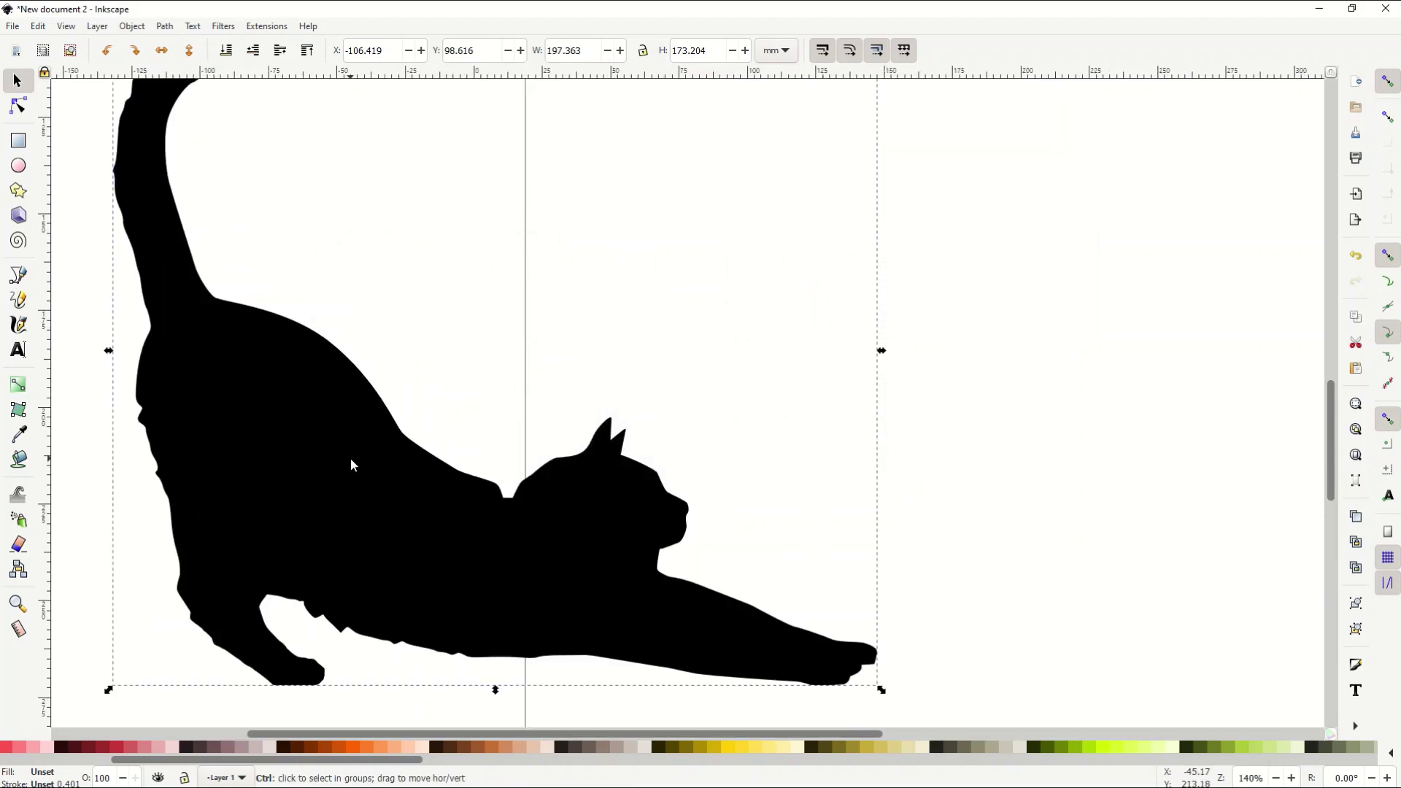
{"action": "scroll", "coordinate": [351, 460], "scroll_direction": "down", "scroll_amount": 1, "text": "ctrl"}
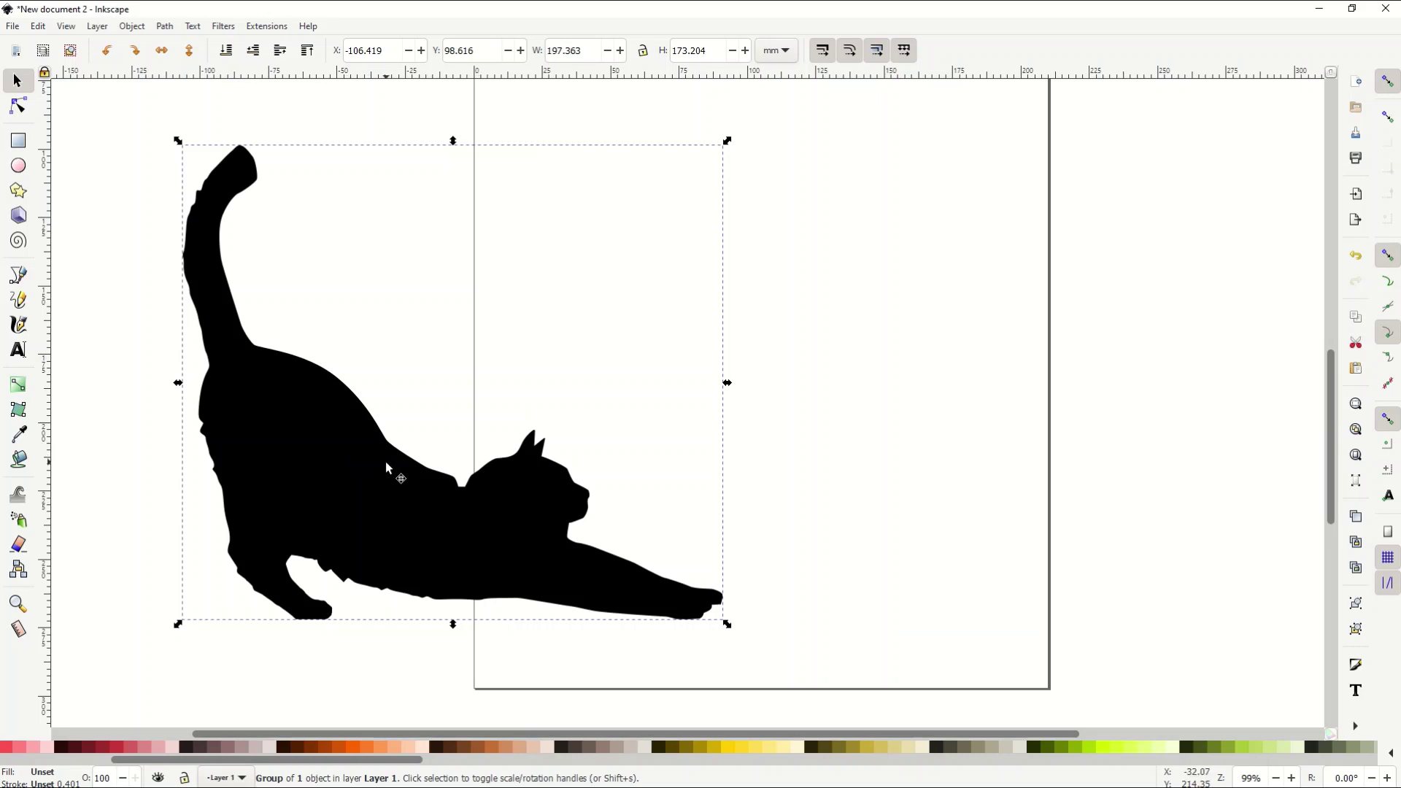
Step: Deselect the cat and enable the checkerboard background in the document properties
{"action": "left_click", "coordinate": [801, 483]}
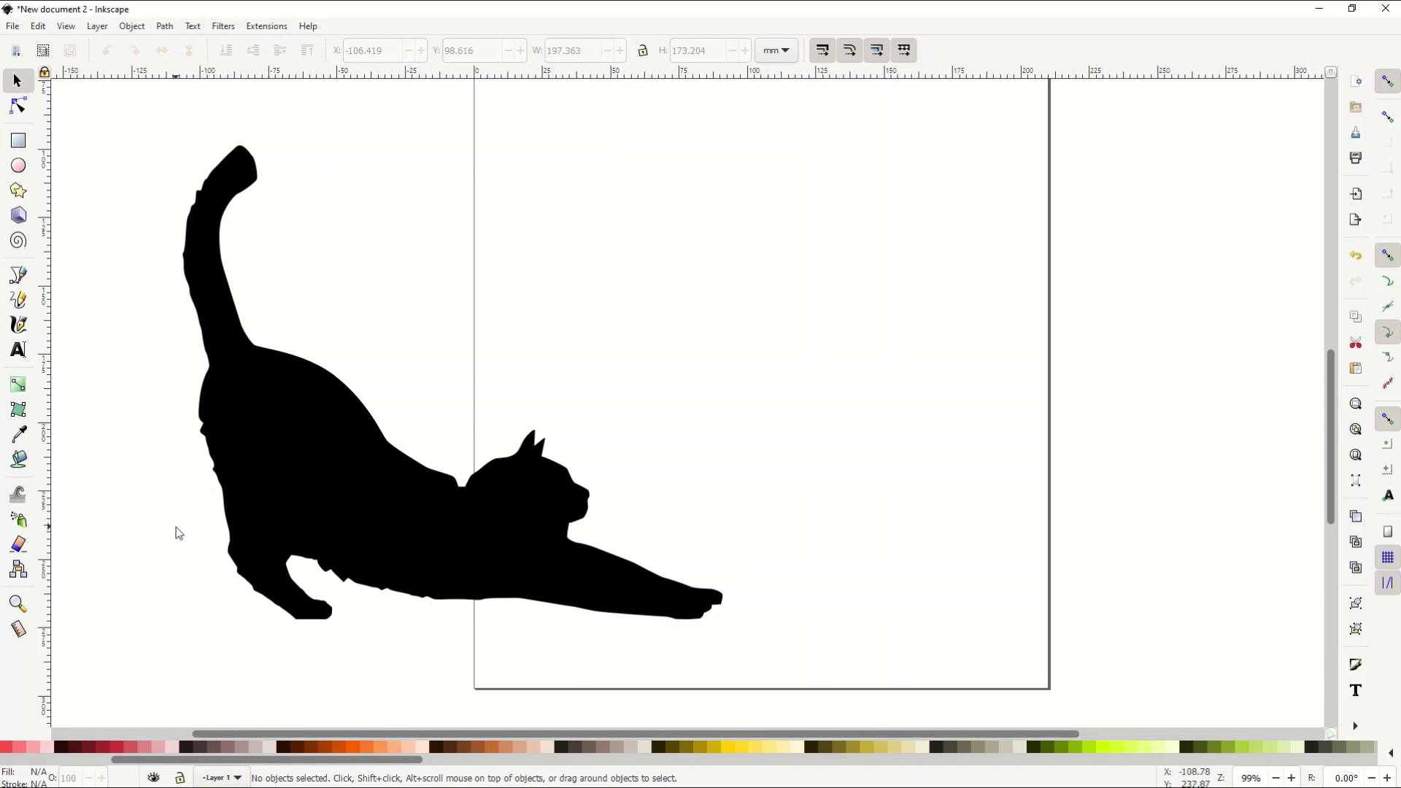
{"action": "left_click", "coordinate": [13, 27]}
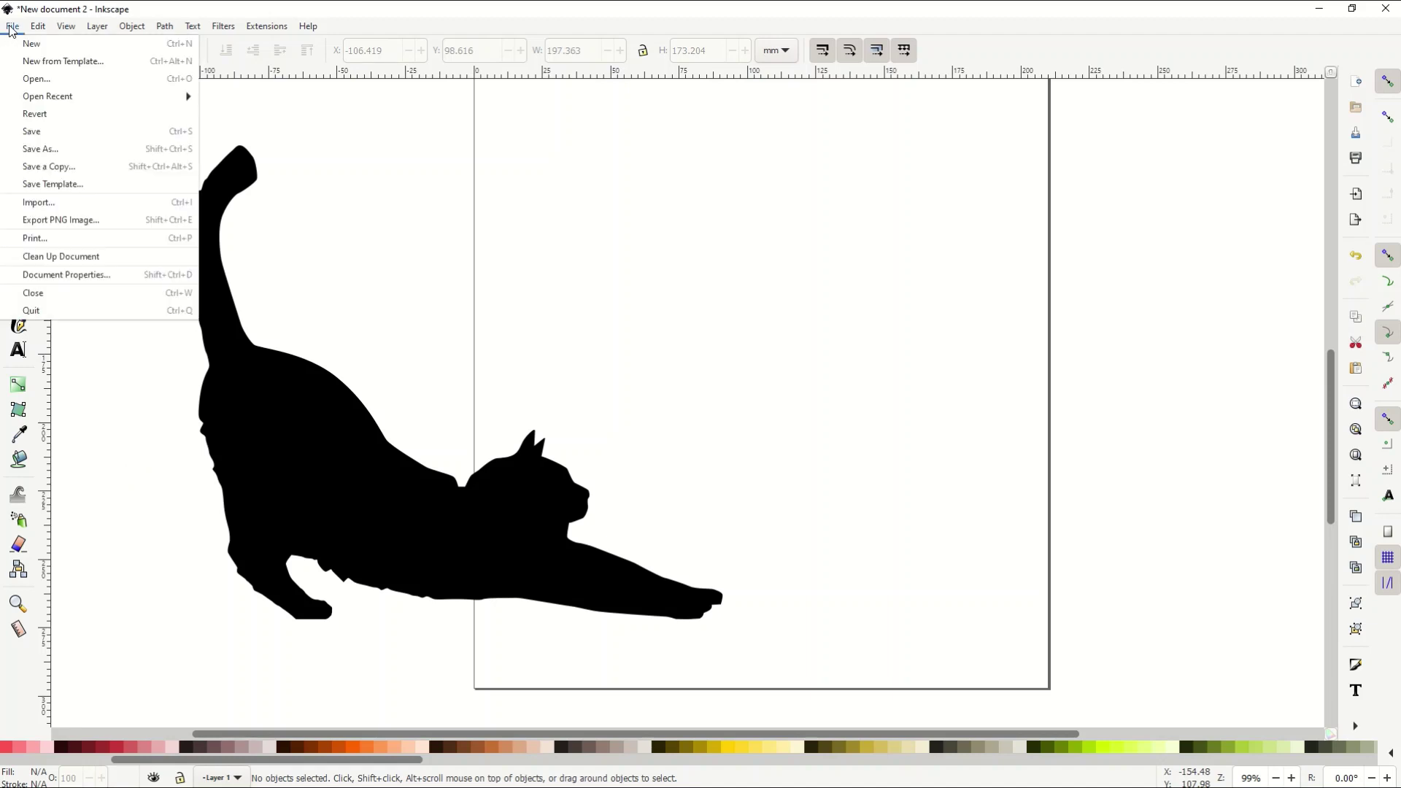
{"action": "left_click", "coordinate": [44, 276]}
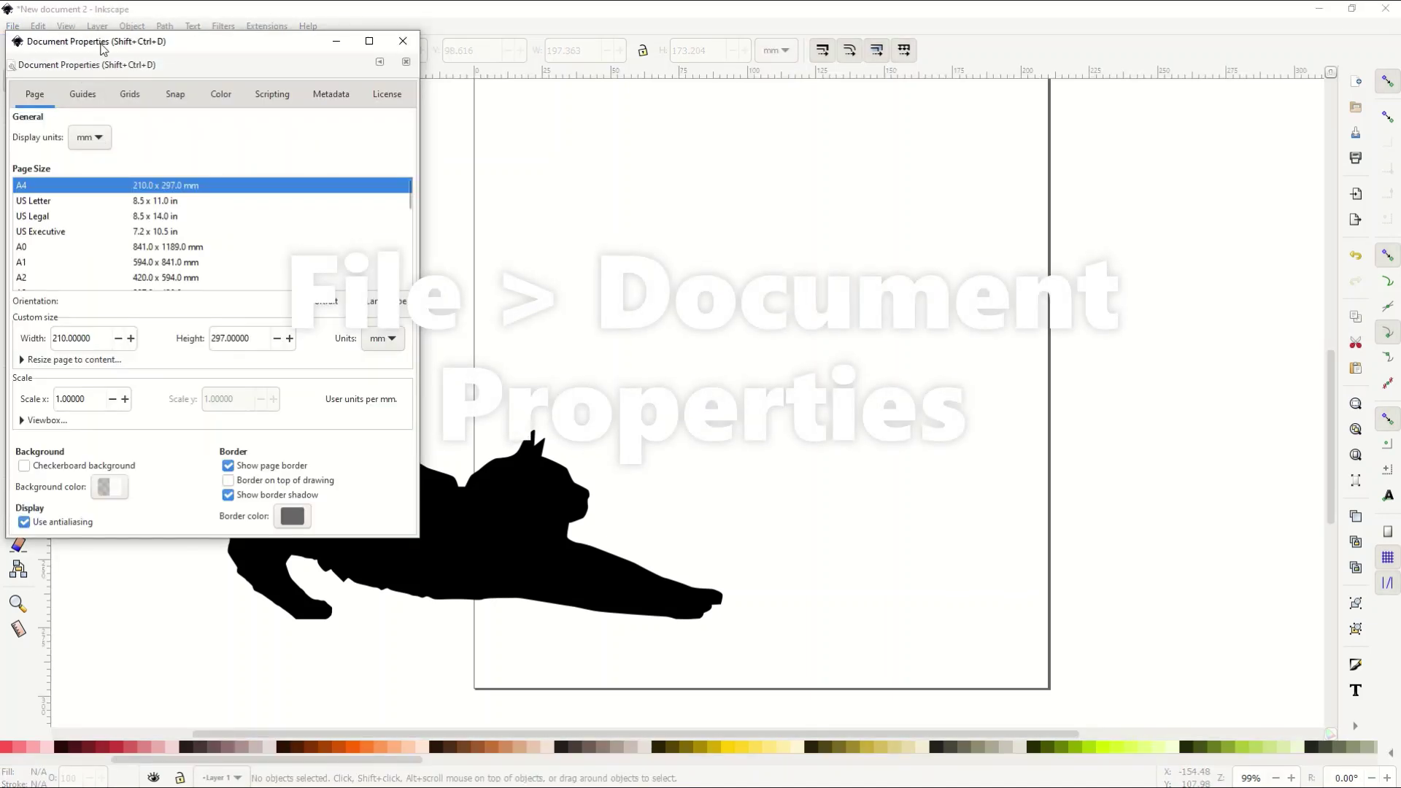
{"action": "left_click_drag", "start_coordinate": [102, 47], "coordinate": [239, 56]}
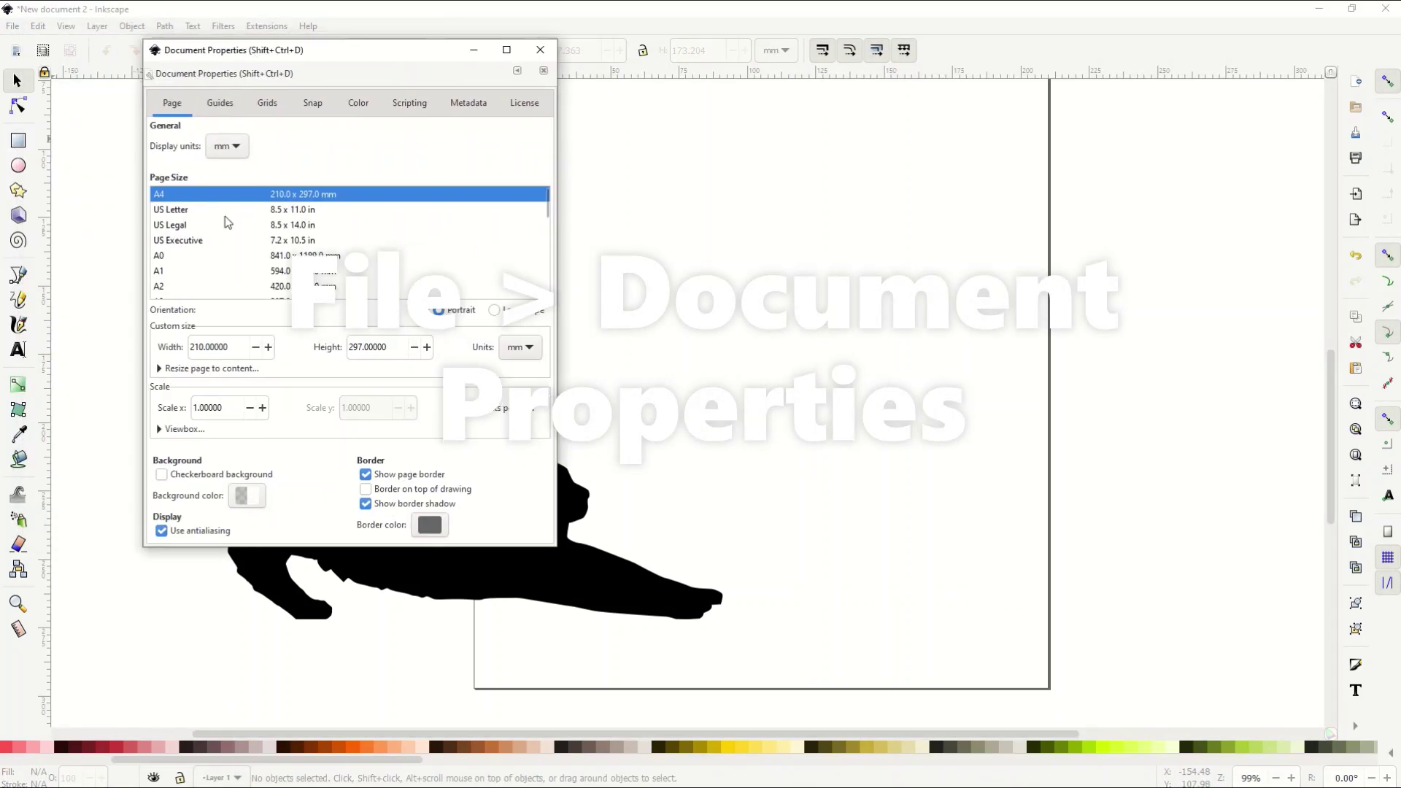
{"action": "left_click", "coordinate": [162, 475]}
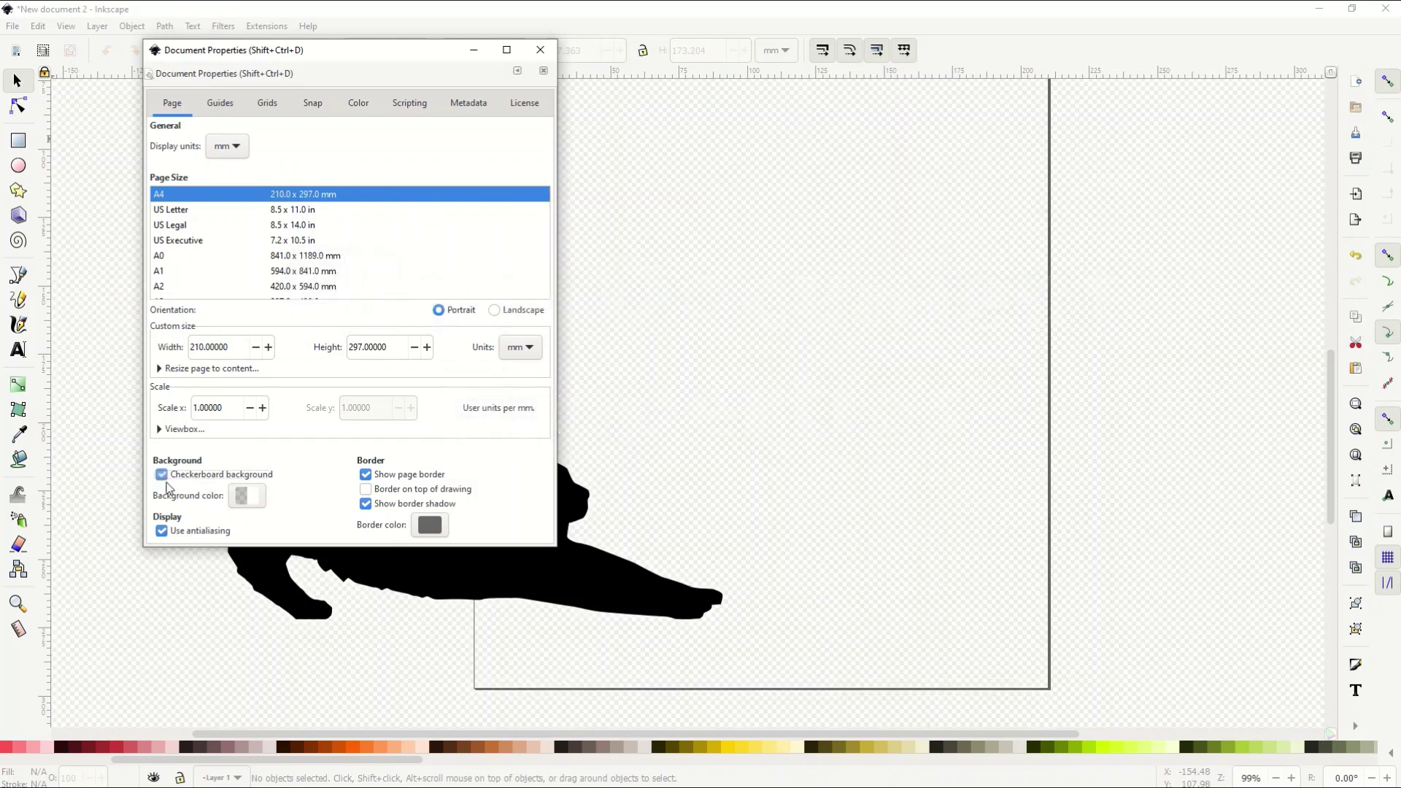
{"action": "left_click", "coordinate": [539, 49]}
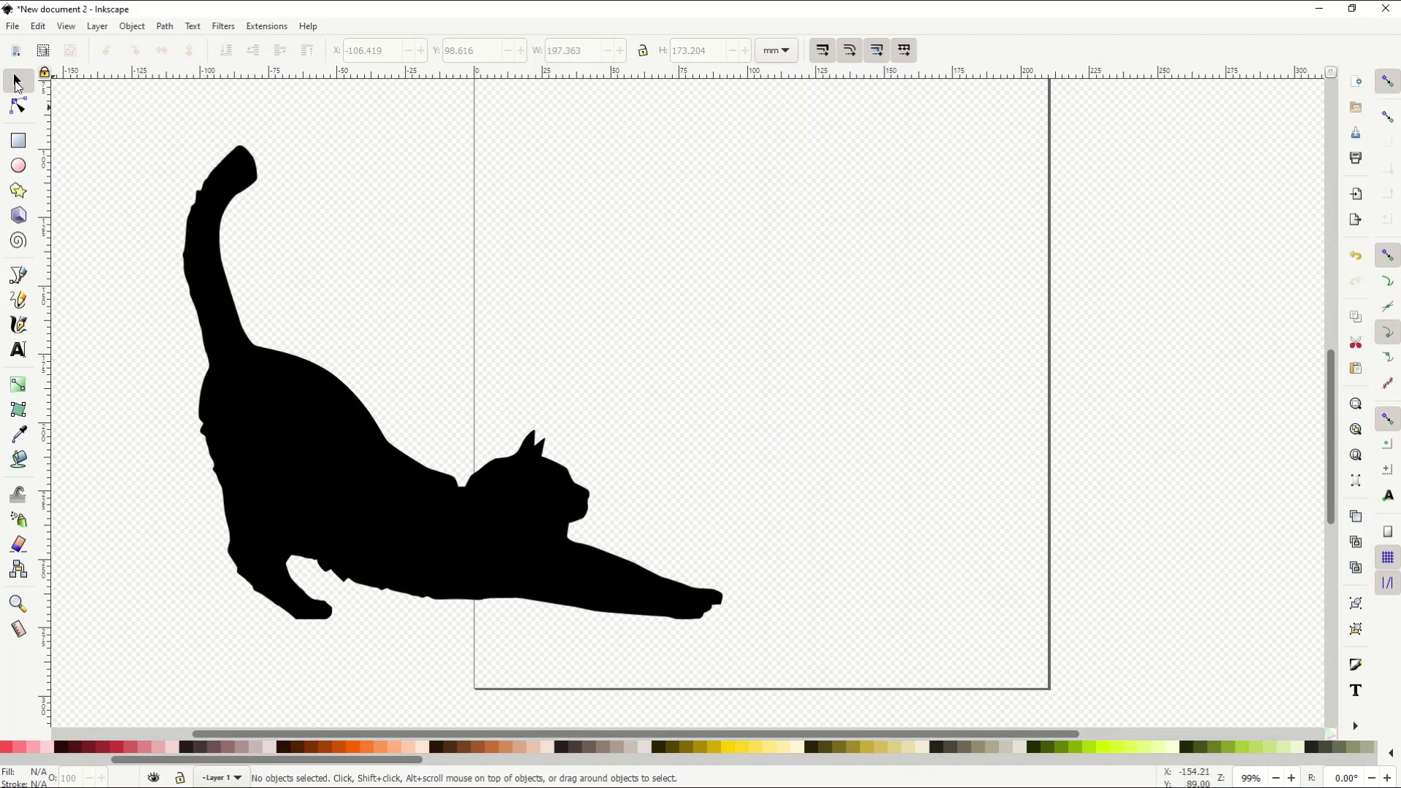
Step: Move the cat silhouette onto the lower part of the page, at about X 4.5 mm and Y 120 mm
{"action": "left_click_drag", "start_coordinate": [309, 433], "coordinate": [619, 488]}
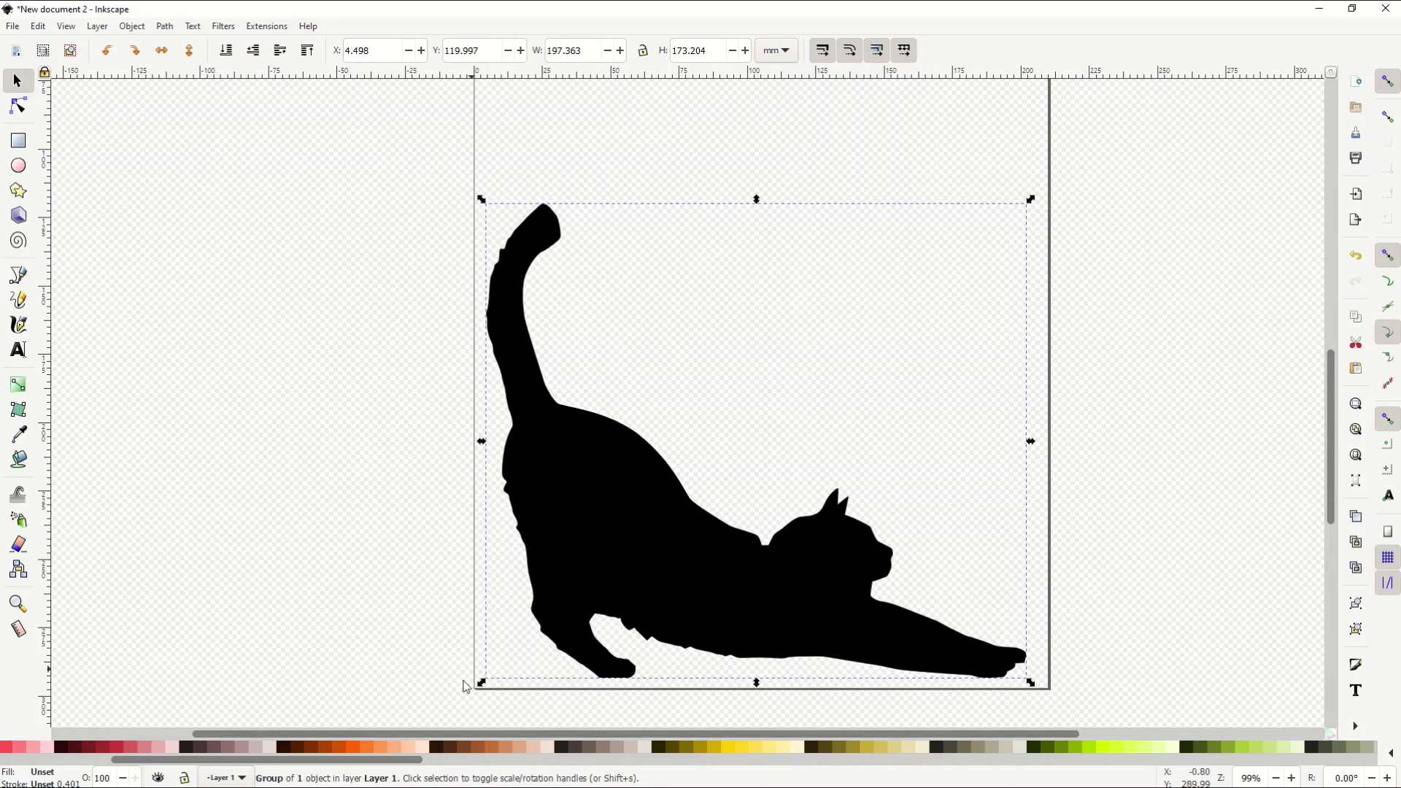
{"action": "scroll", "coordinate": [496, 733], "scroll_direction": "right", "scroll_amount": 6}
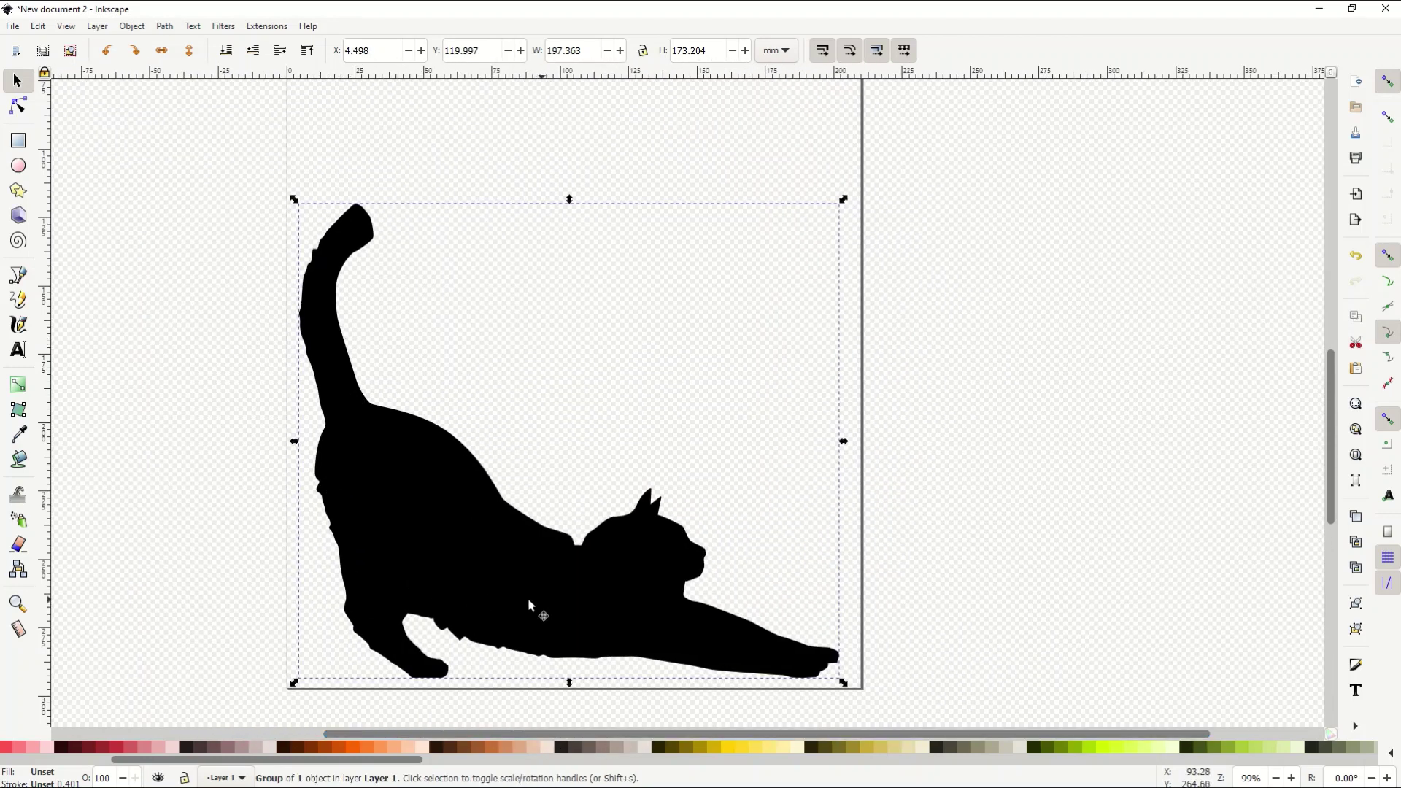
{"action": "scroll", "coordinate": [518, 594], "scroll_direction": "up", "scroll_amount": 2, "text": "ctrl"}
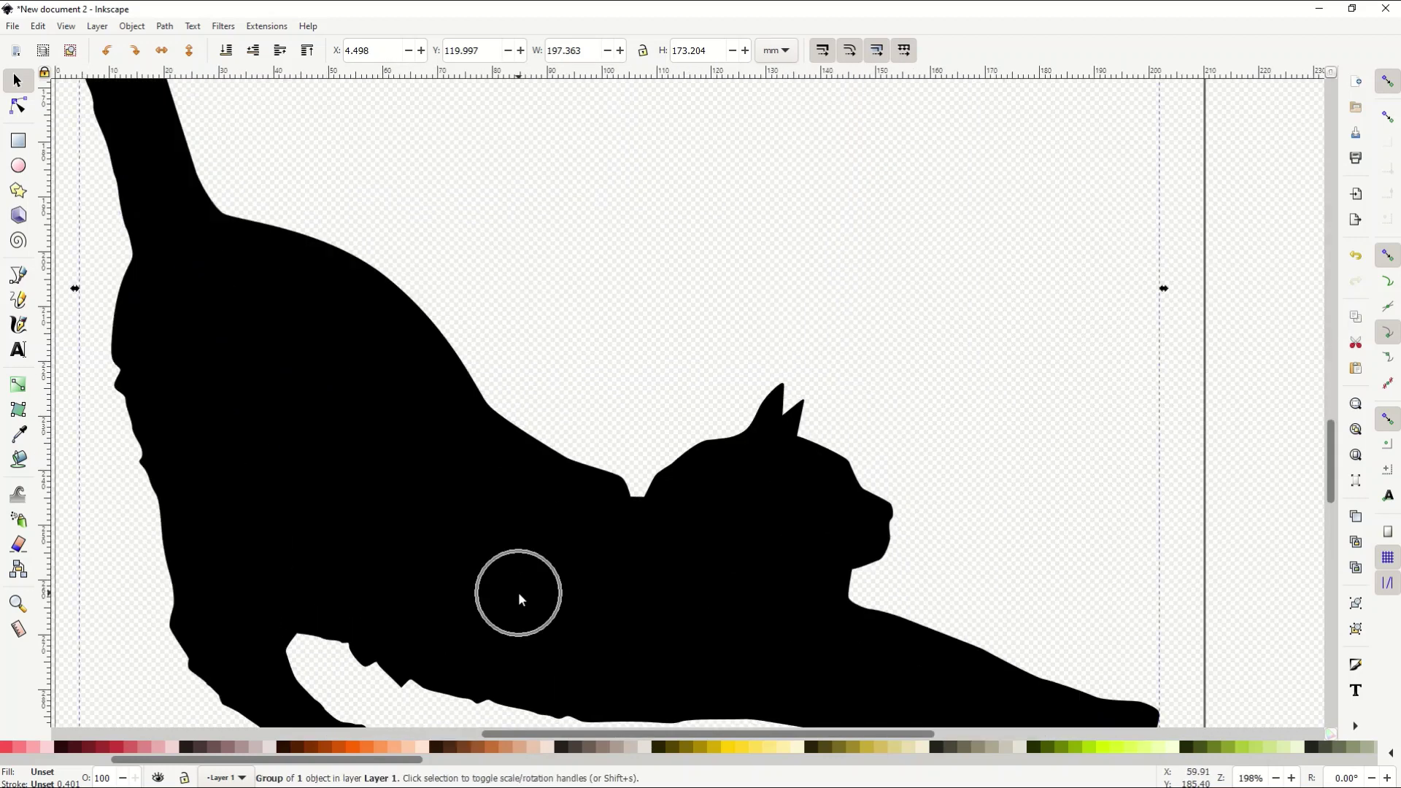
{"action": "scroll", "coordinate": [518, 592], "scroll_direction": "down", "scroll_amount": 2}
{"action": "scroll", "coordinate": [518, 593], "scroll_direction": "up", "scroll_amount": 2}
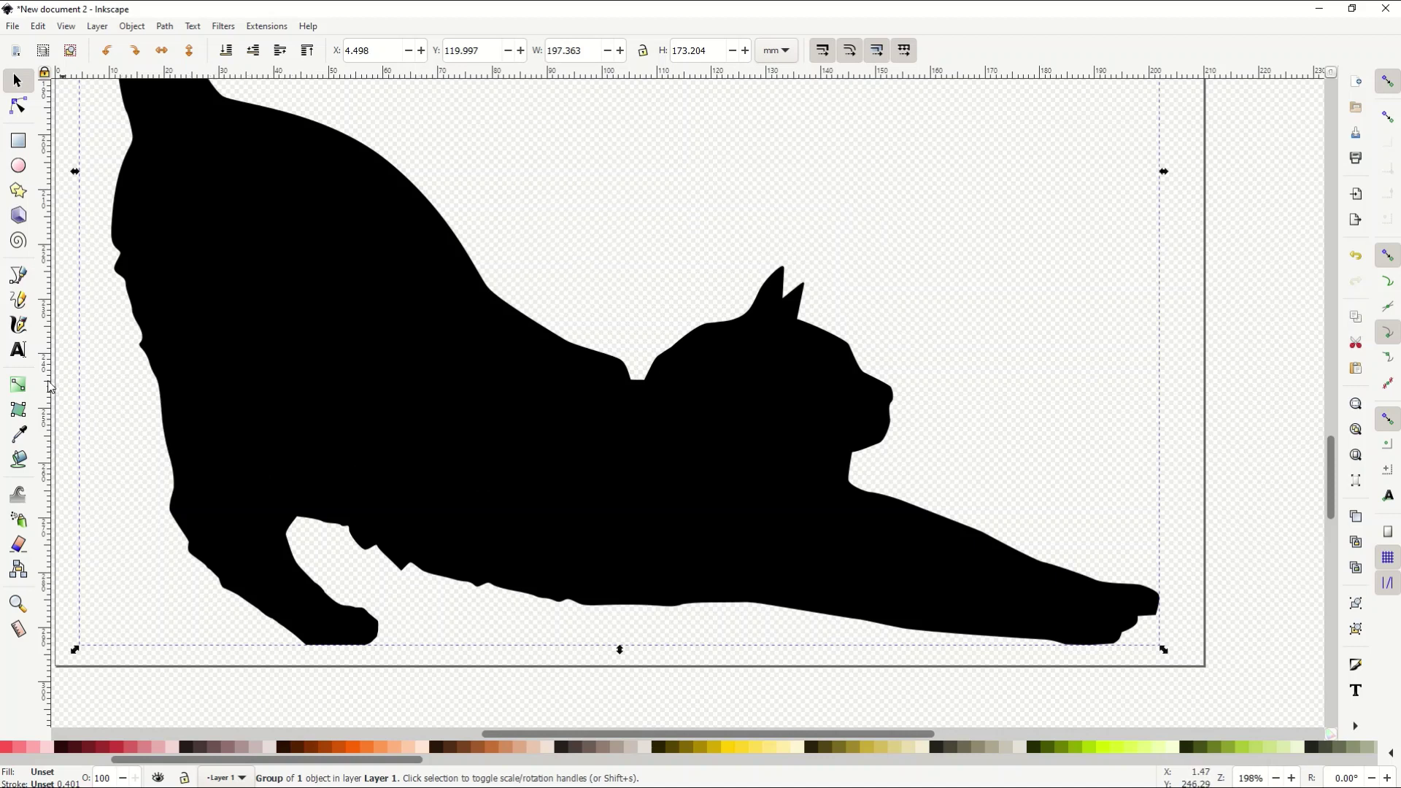
Step: Create a text frame above the cat's back and enter the text MEOW in it
{"action": "left_click", "coordinate": [19, 351]}
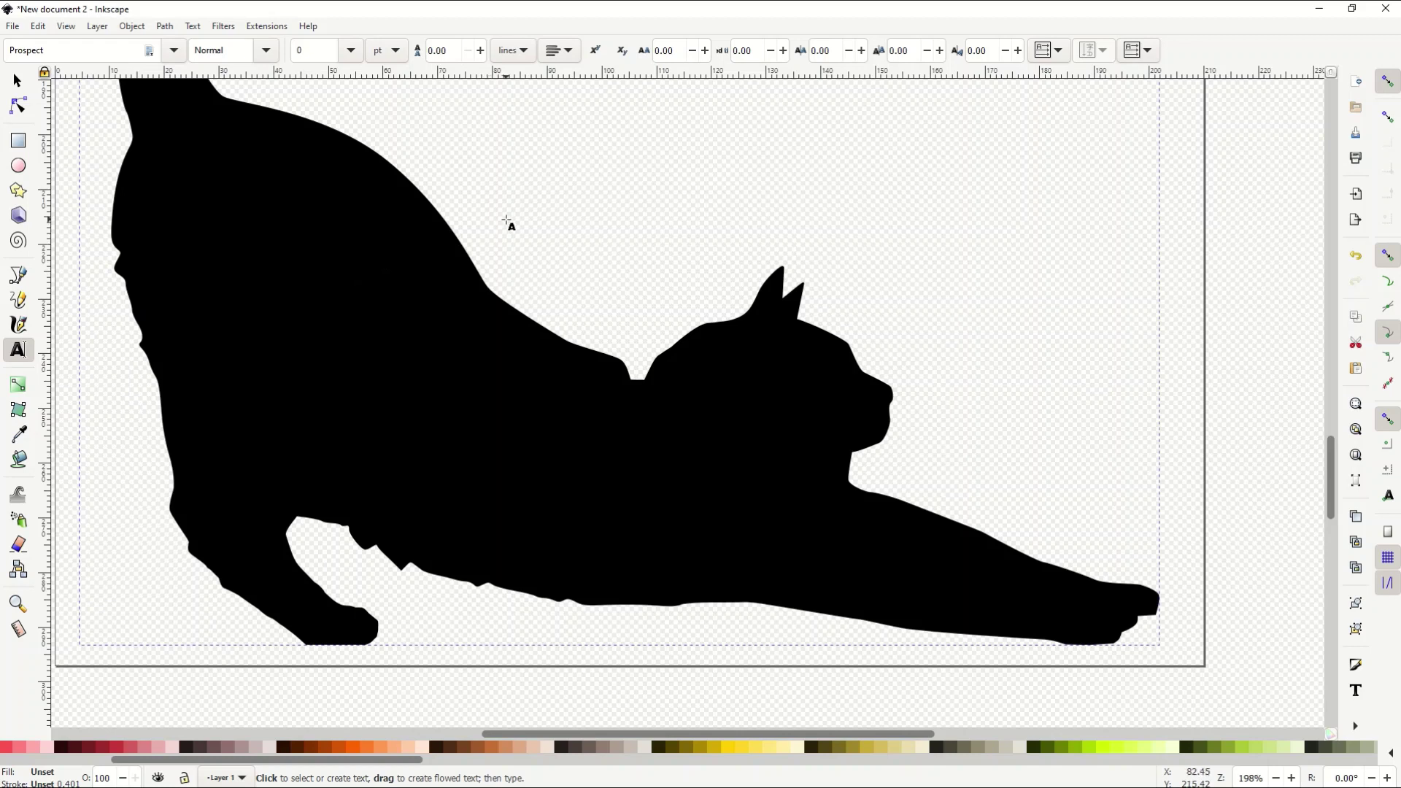
{"action": "left_click_drag", "start_coordinate": [464, 134], "coordinate": [975, 291]}
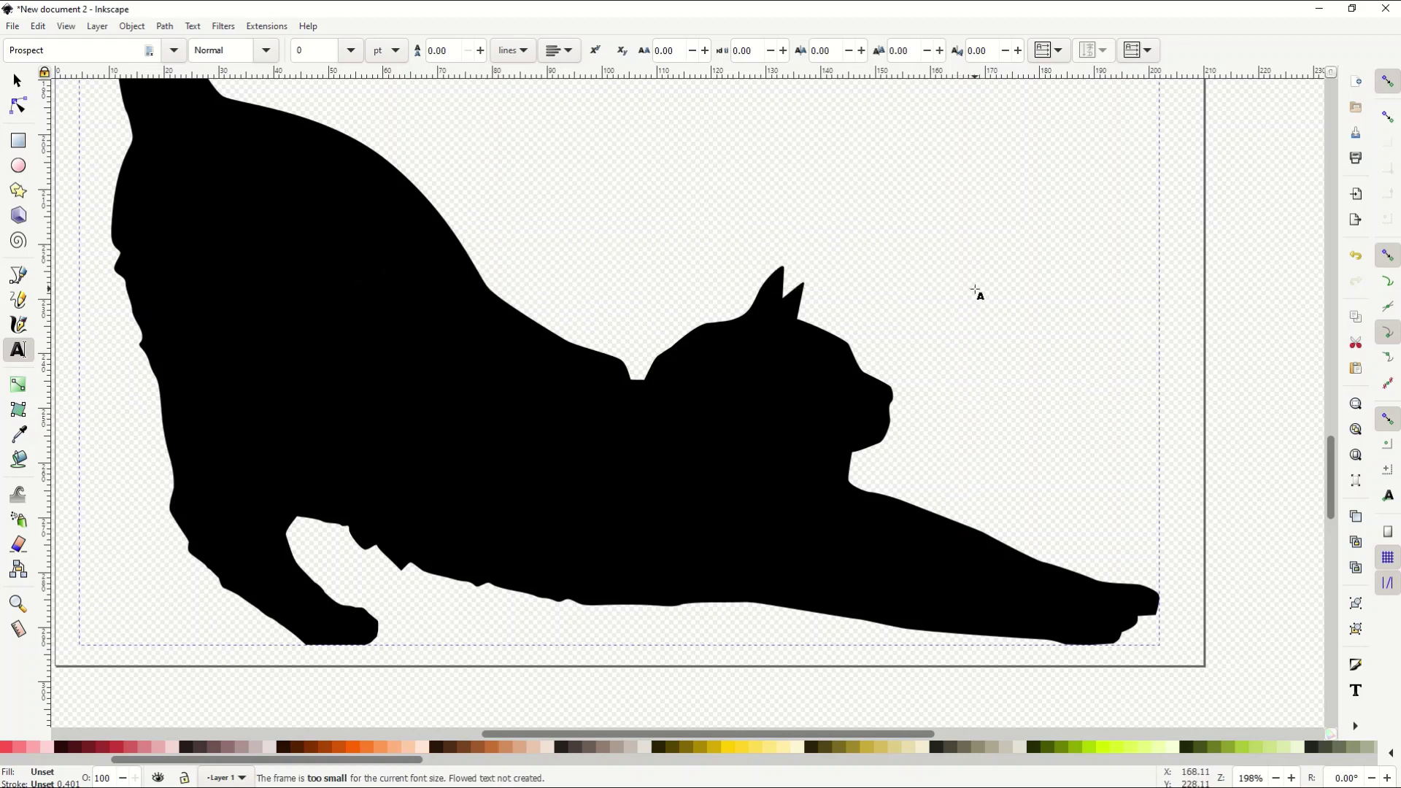
{"action": "key", "text": "m"}
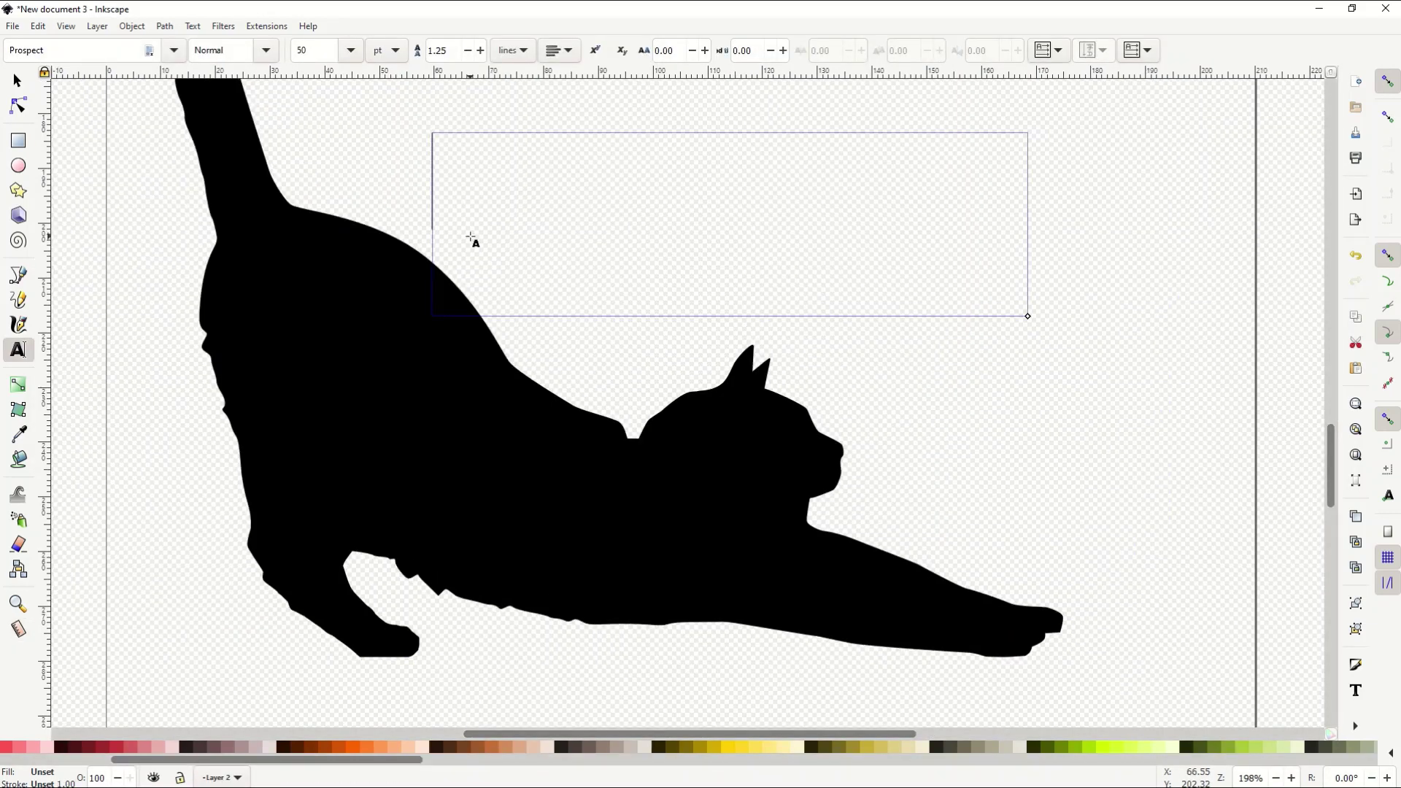
{"action": "type", "text": "ME"}
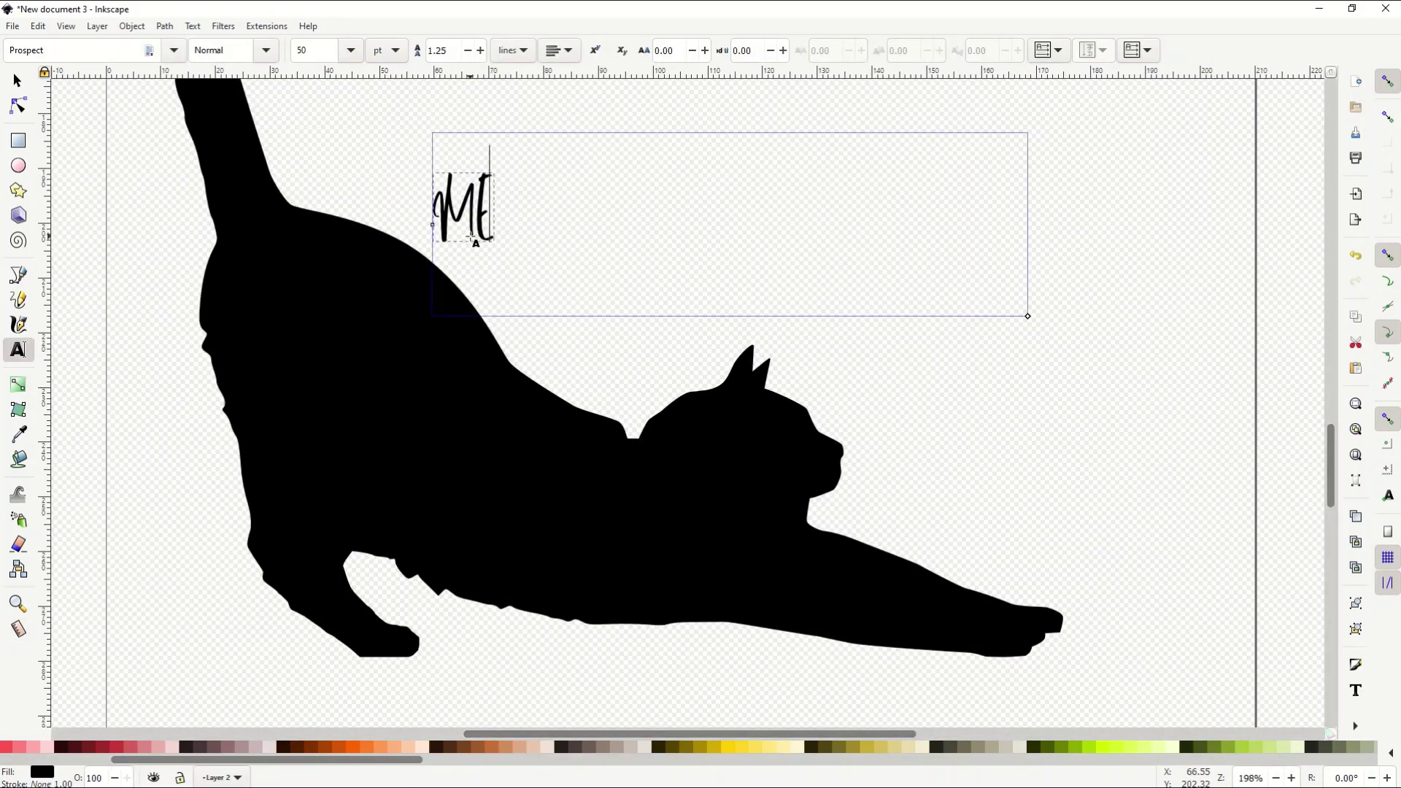
{"action": "type", "text": "OW"}
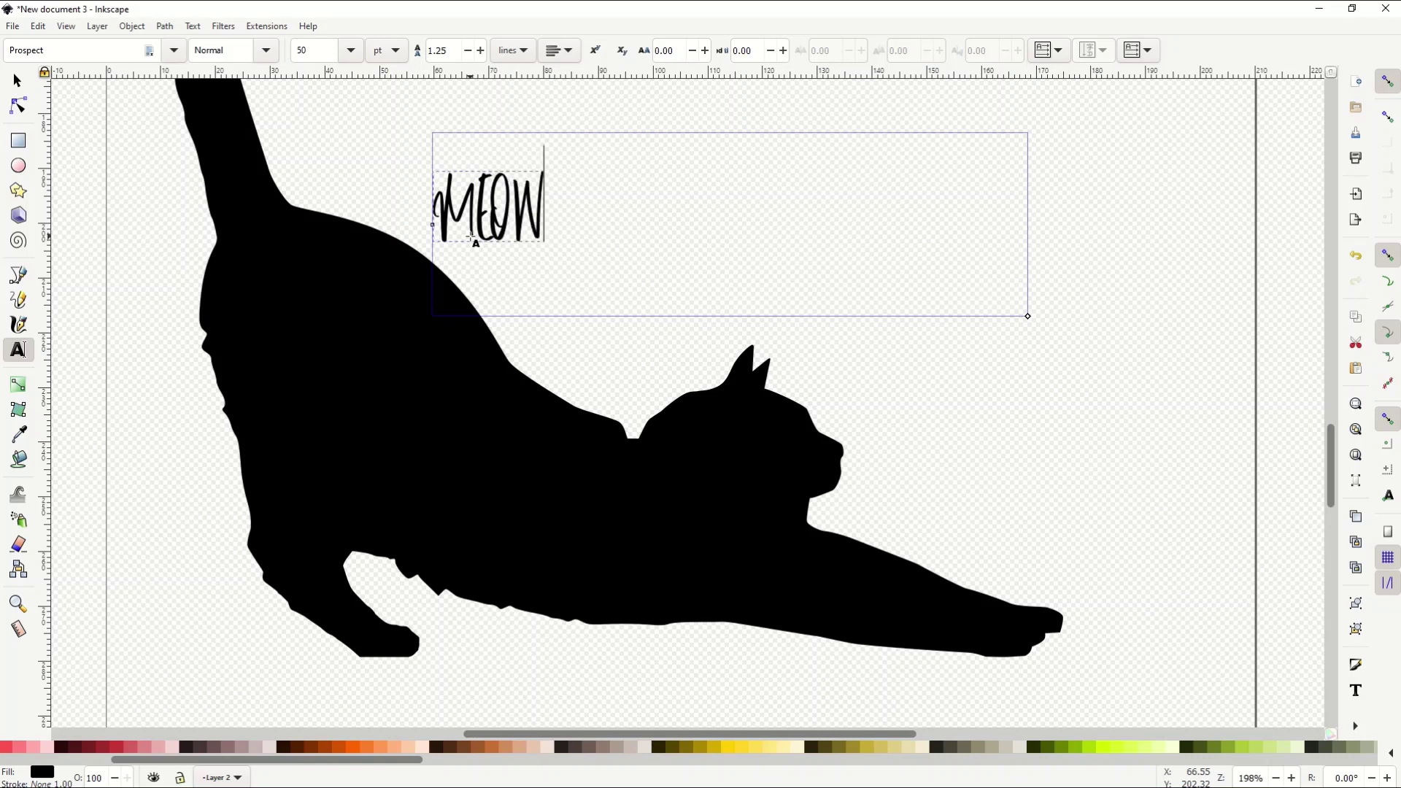
Step: Change the font of the whole MEOW text to Lemonade Stand
{"action": "key", "text": "ctrl+a"}
{"action": "key", "text": "Right"}
{"action": "left_click", "coordinate": [473, 209]}
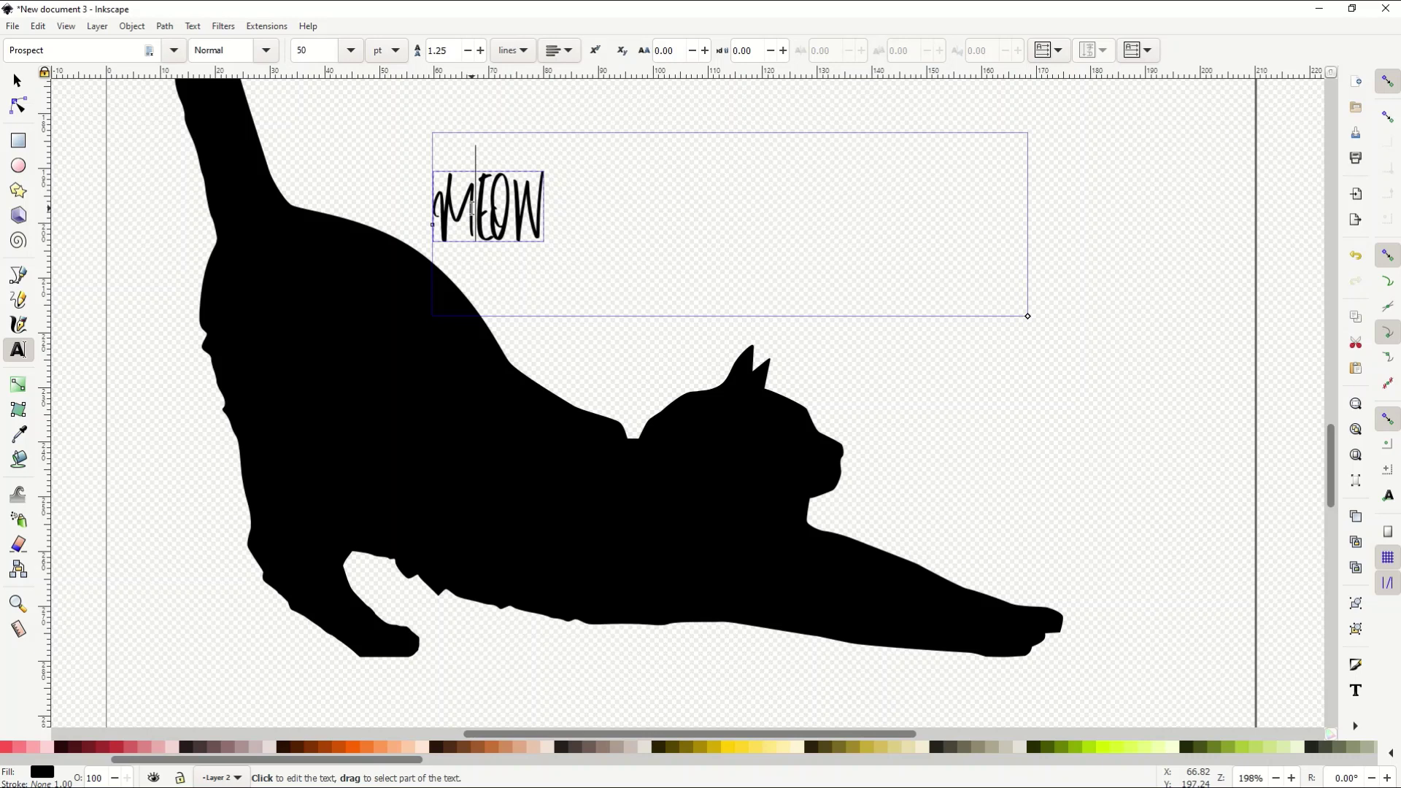
{"action": "key", "text": "ctrl+a"}
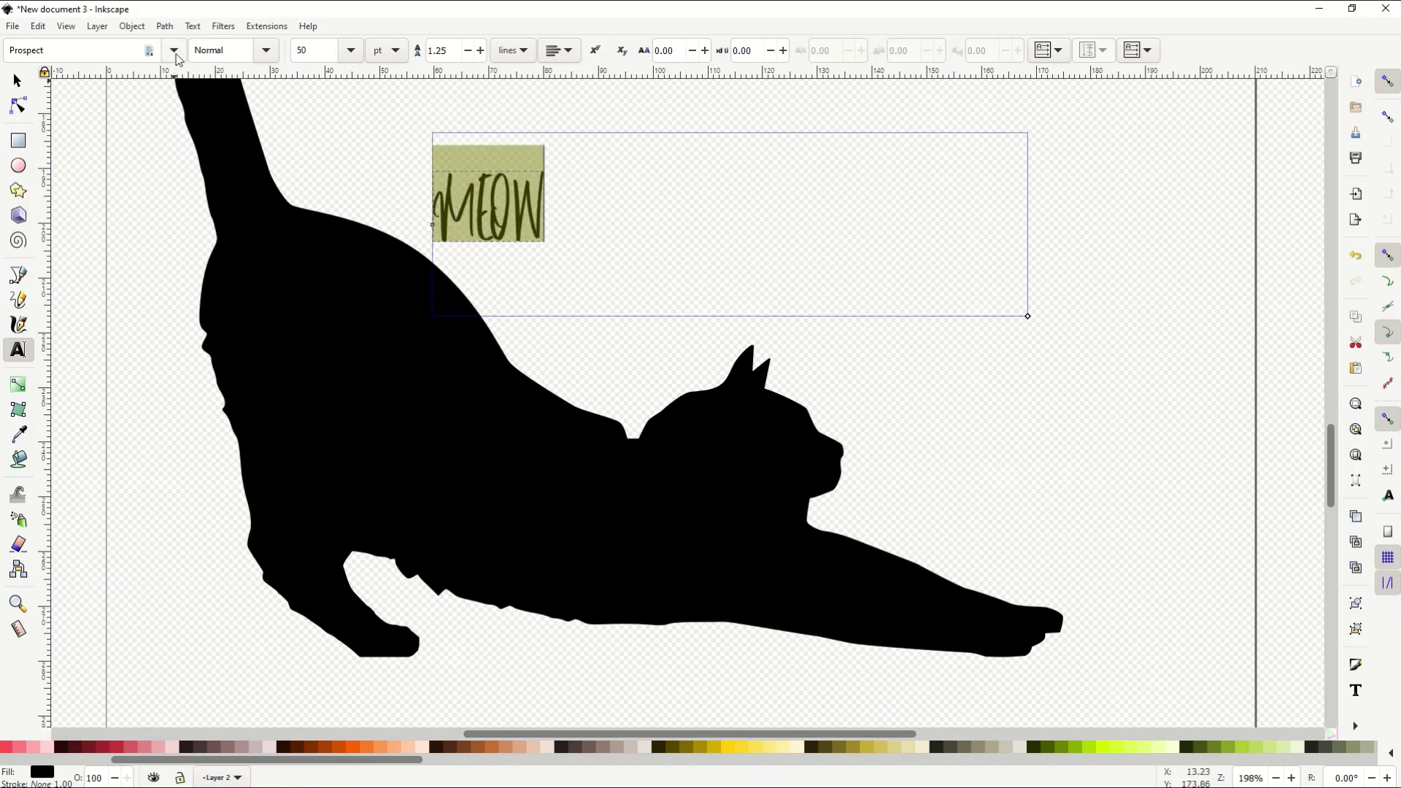
{"action": "left_click", "coordinate": [113, 57]}
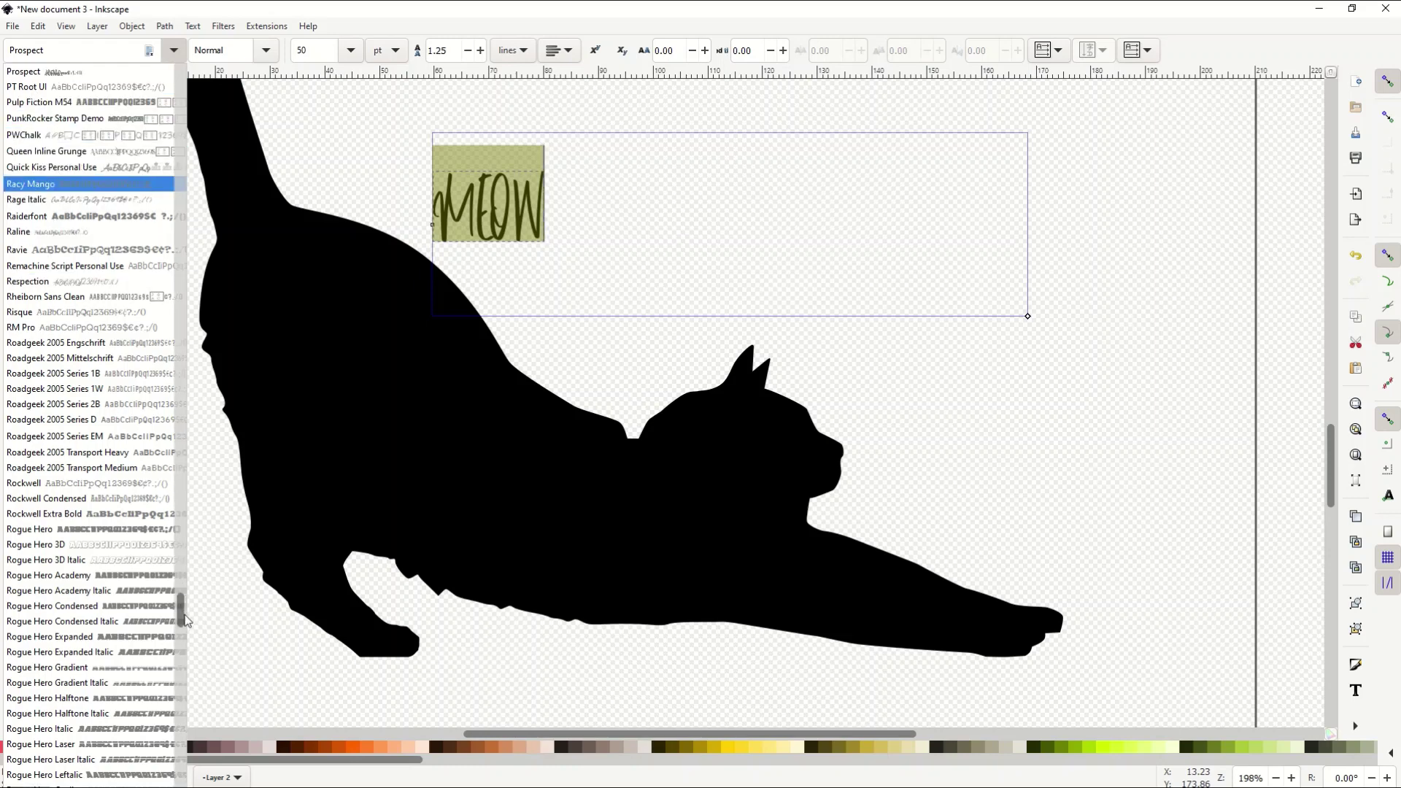
{"action": "scroll", "coordinate": [182, 585], "scroll_direction": "up", "scroll_amount": 10}
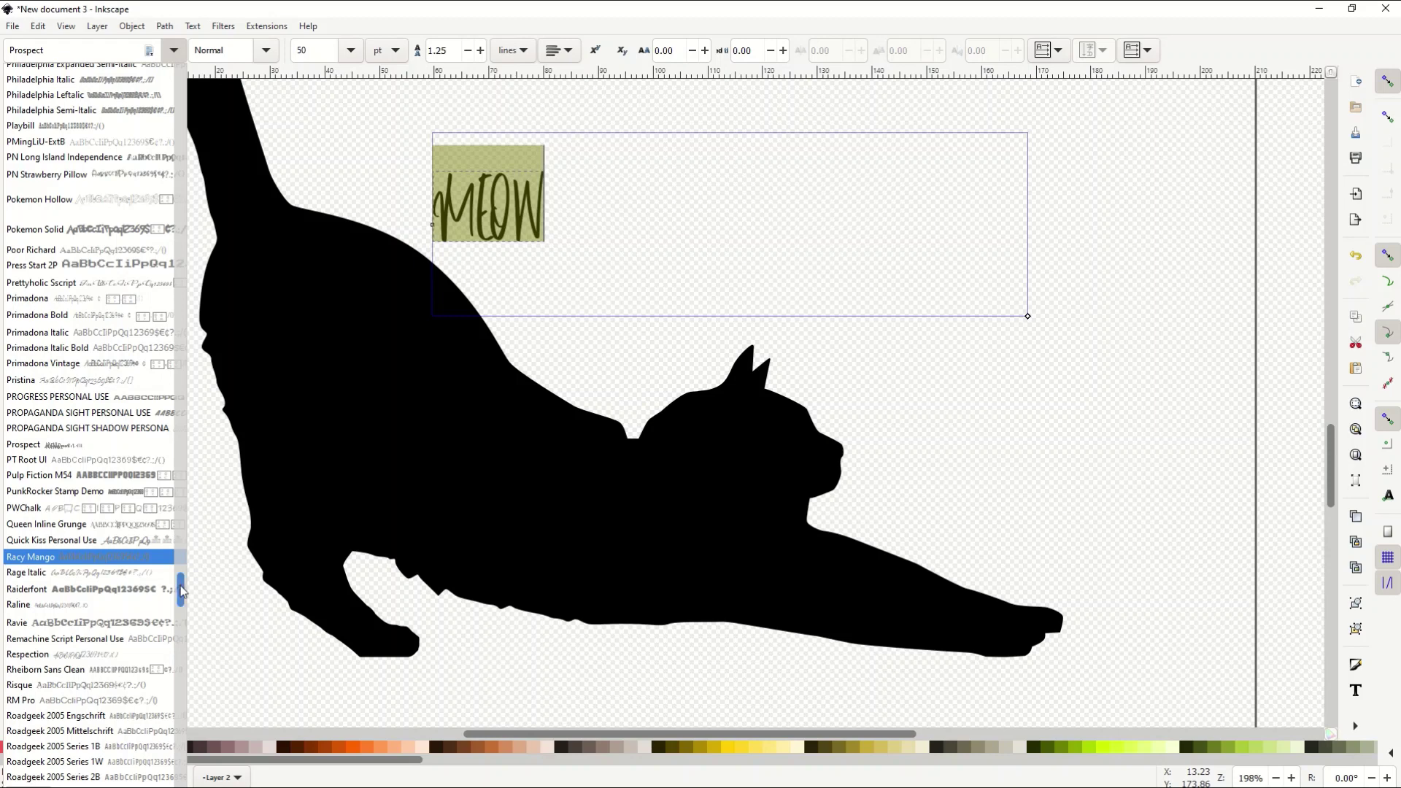
{"action": "left_click", "coordinate": [52, 442]}
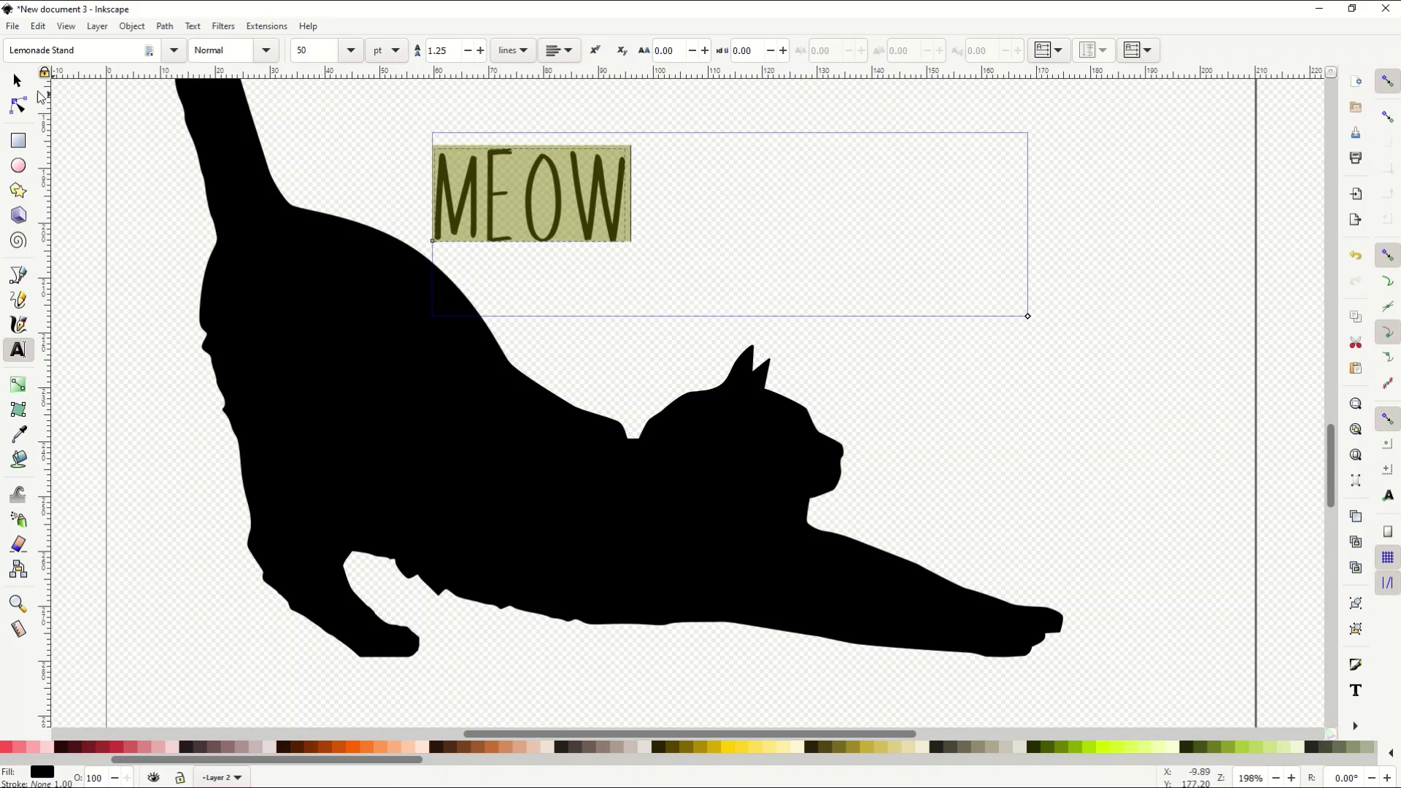
Step: Move the MEOW text to about X 78.4 mm and Y 187.9 mm and fill it with white
{"action": "key", "text": "F1"}
{"action": "left_click_drag", "start_coordinate": [463, 215], "coordinate": [562, 229]}
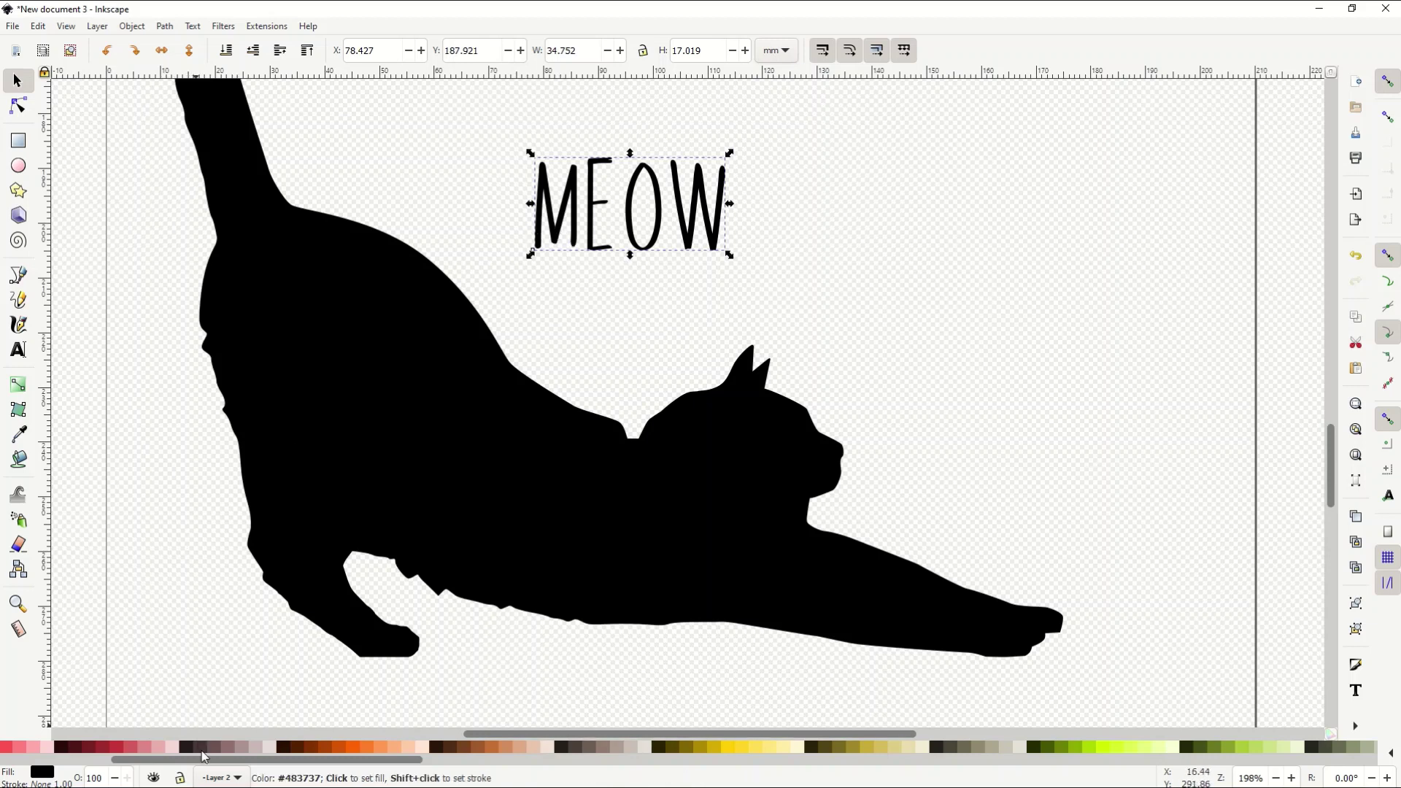
{"action": "left_click_drag", "start_coordinate": [207, 760], "coordinate": [97, 759]}
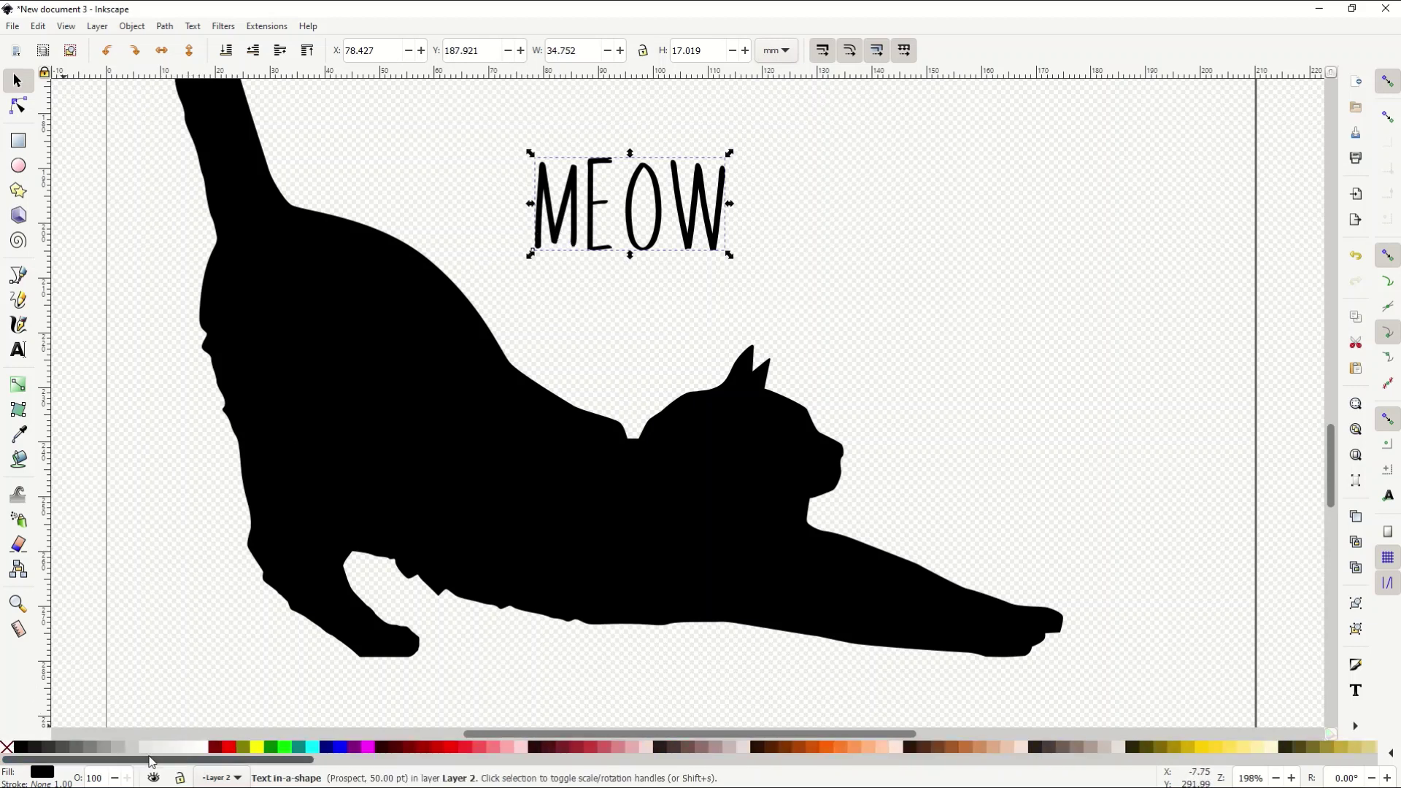
{"action": "left_click", "coordinate": [205, 751]}
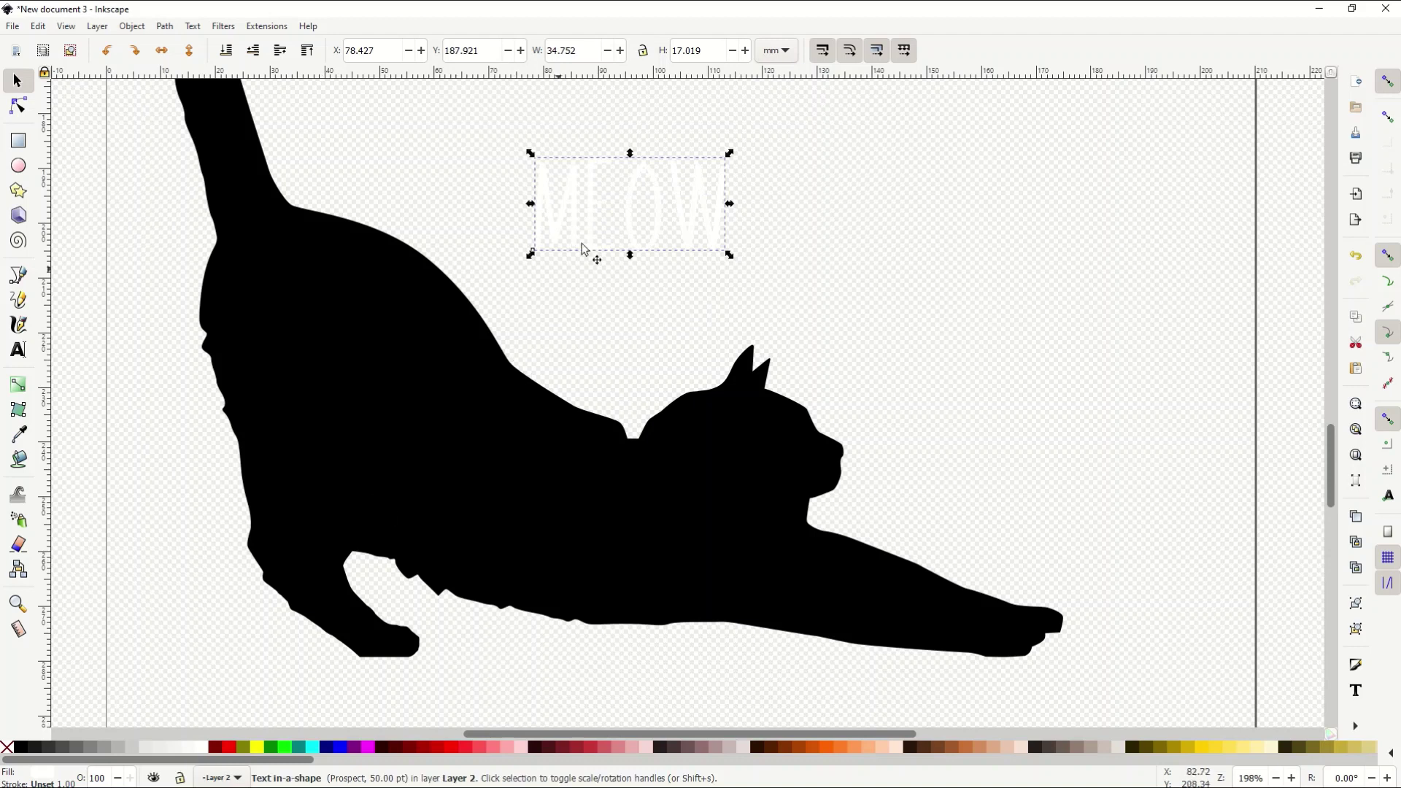
Step: Try magenta, purple, blue and cyan fills on the MEOW text
{"action": "left_click", "coordinate": [368, 745]}
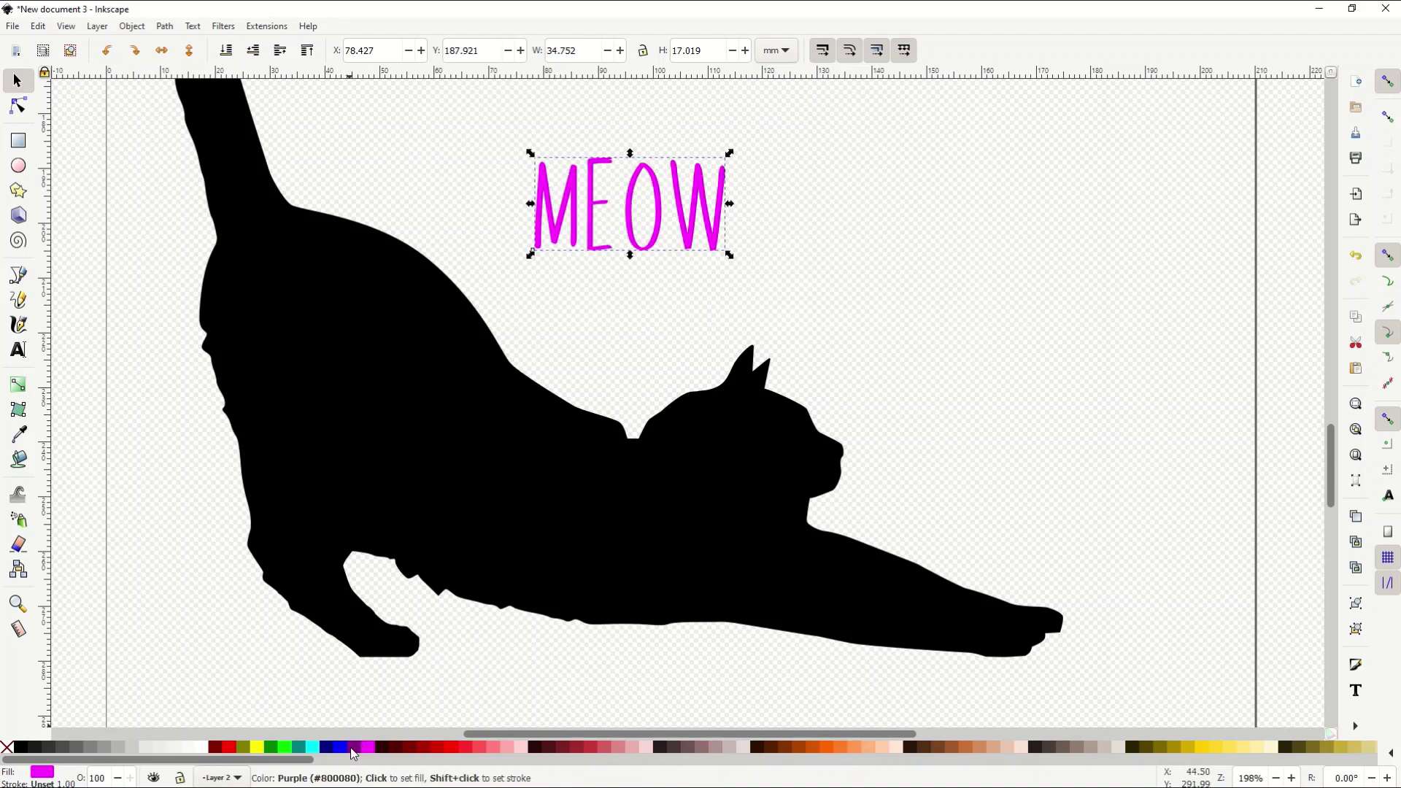
{"action": "left_click", "coordinate": [354, 747]}
{"action": "left_click", "coordinate": [339, 747]}
{"action": "left_click", "coordinate": [311, 752]}
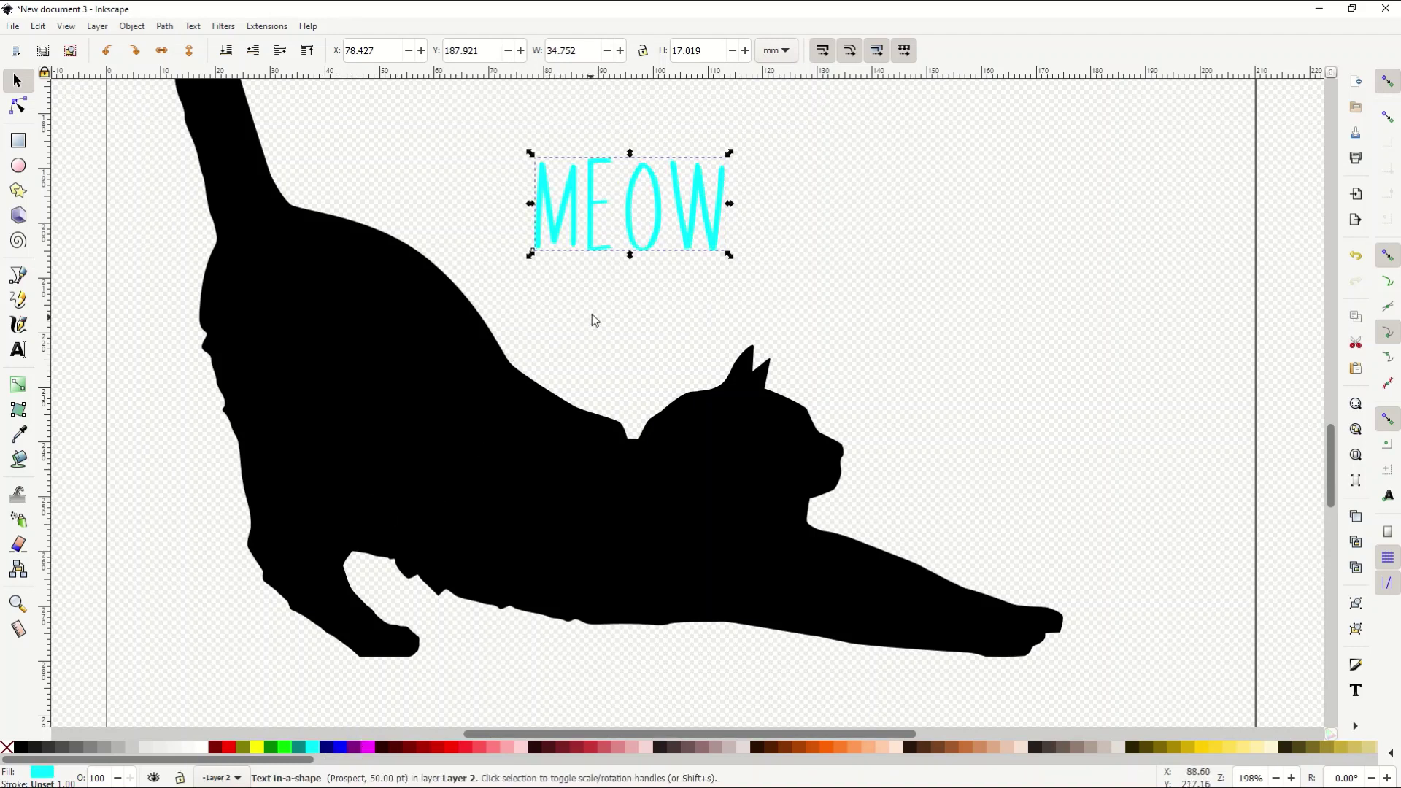
Step: Fill the MEOW text with white and move it onto the cat's chest, at about X 87.6 mm and Y 252.7 mm
{"action": "left_click_drag", "start_coordinate": [575, 246], "coordinate": [485, 335]}
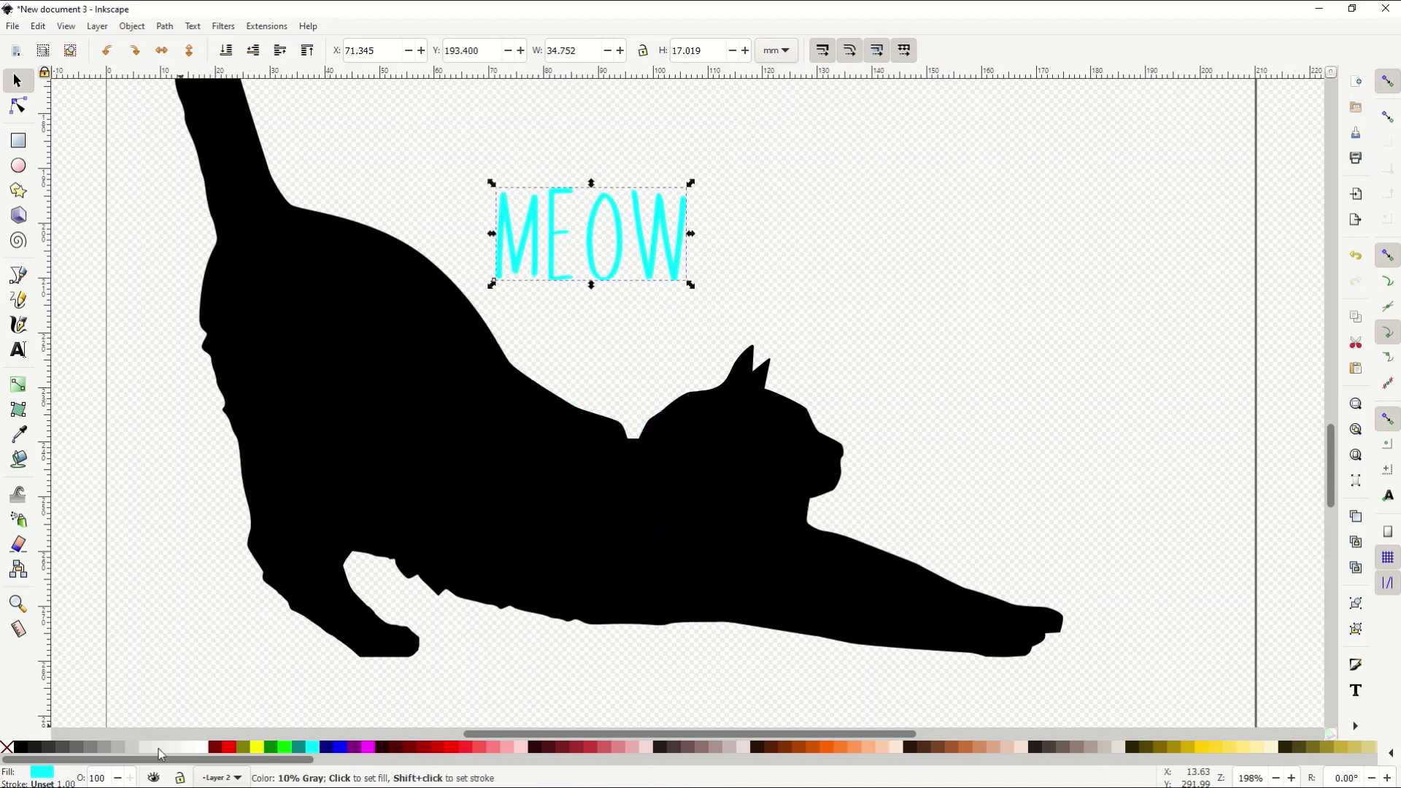
{"action": "left_click", "coordinate": [200, 747]}
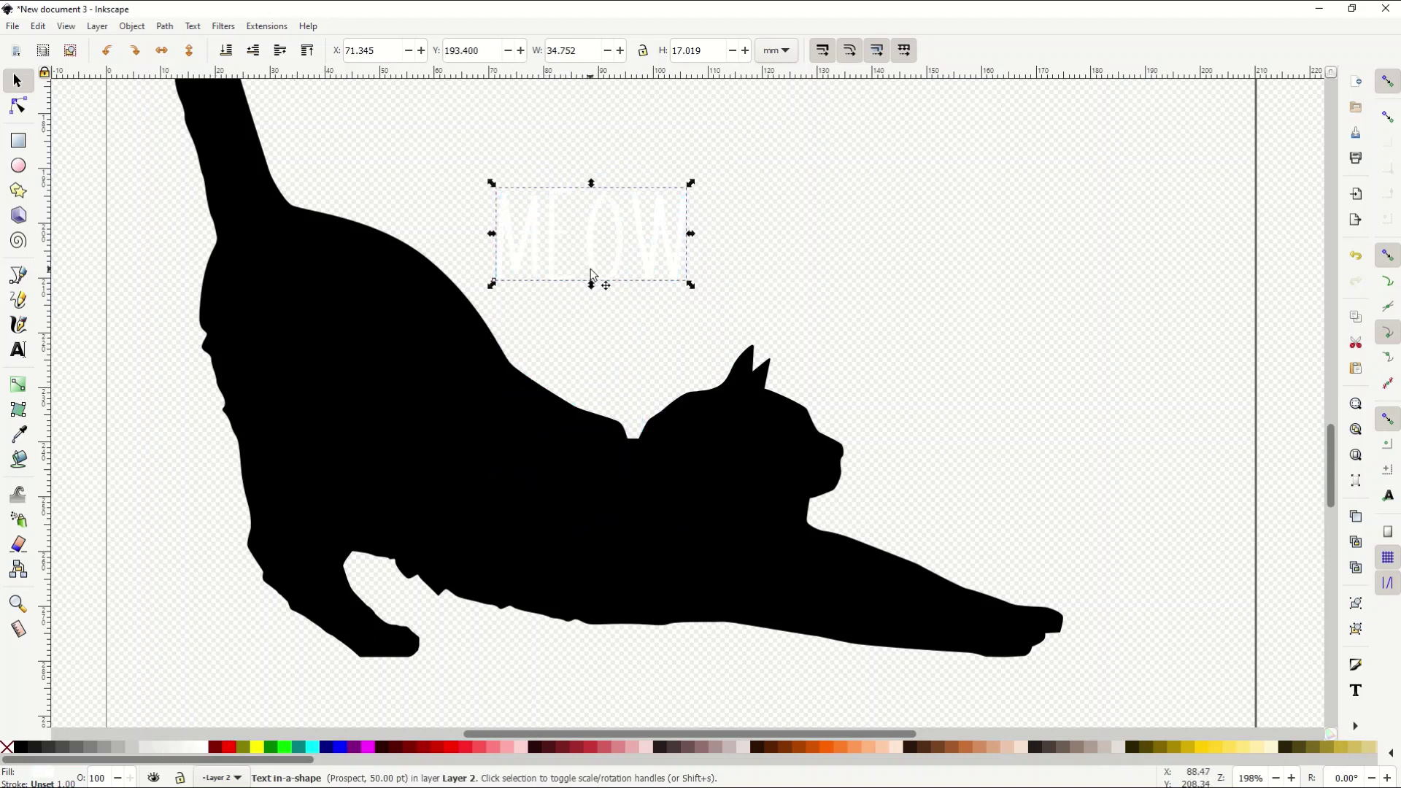
{"action": "left_click_drag", "start_coordinate": [592, 275], "coordinate": [686, 606]}
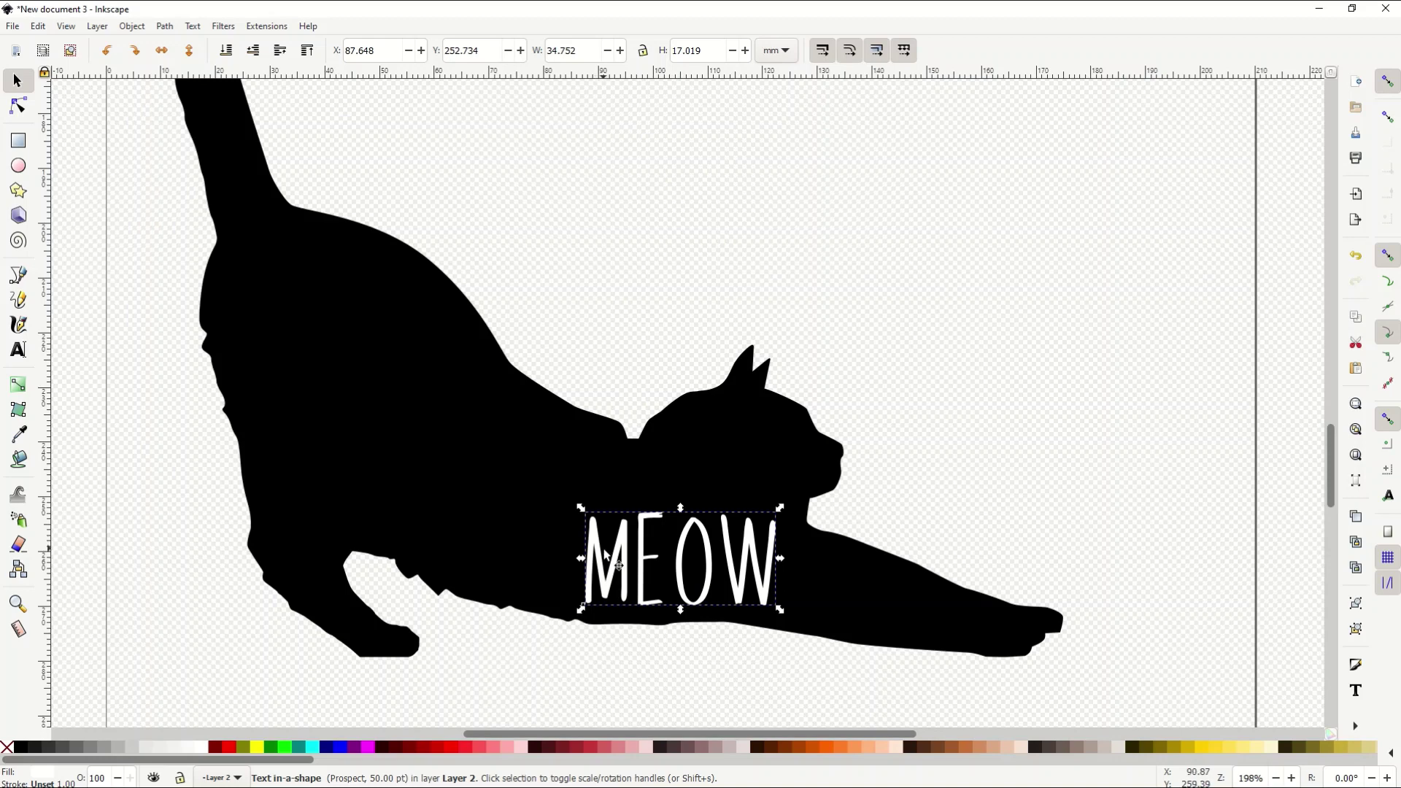
Step: Resize the MEOW text to about 36 by 14.2 mm and shift it to about X 87.4 mm and Y 256.4 mm
{"action": "scroll", "coordinate": [647, 566], "scroll_direction": "up", "scroll_amount": 3}
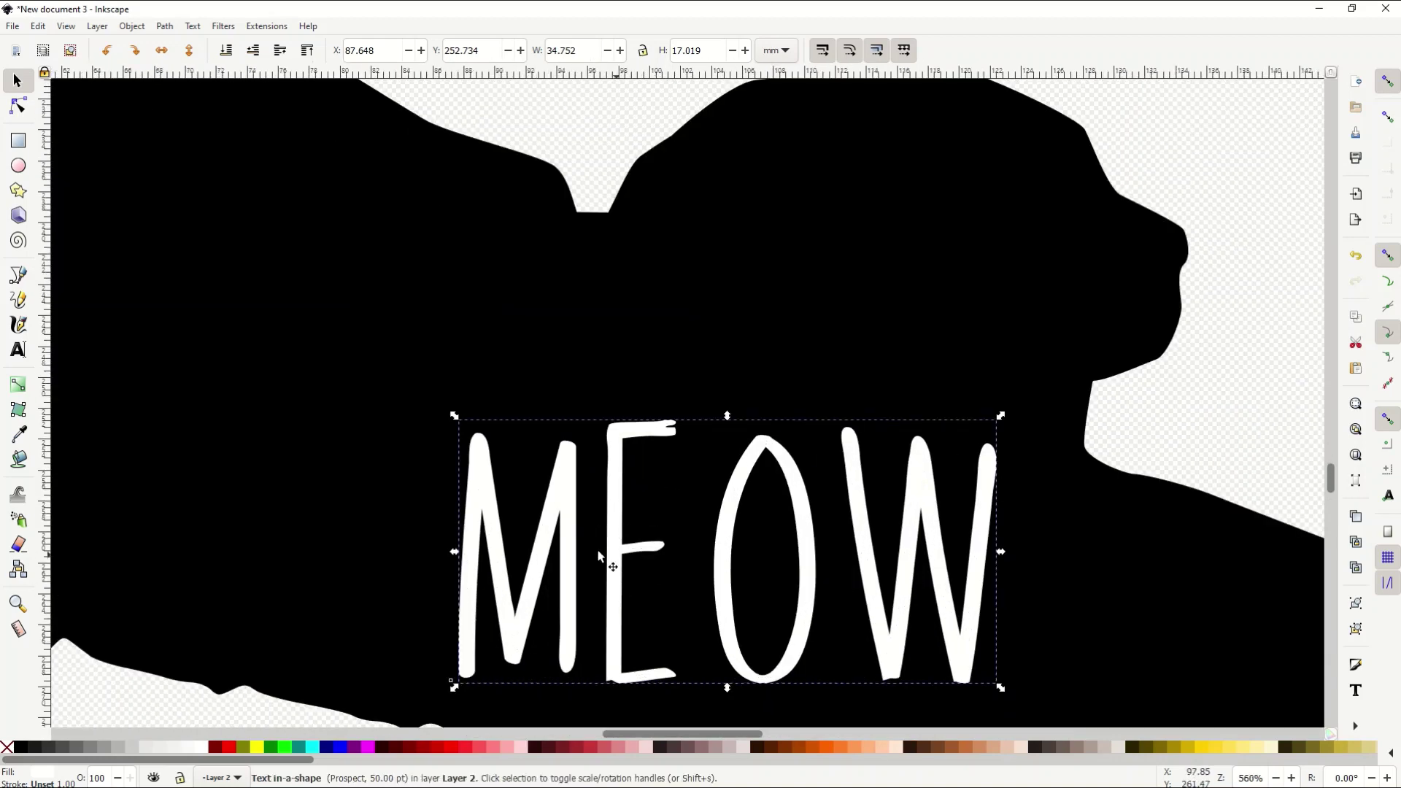
{"action": "mouse_move", "coordinate": [457, 553]}
{"action": "left_mouse_down"}
{"action": "mouse_move", "coordinate": [229, 563]}
{"action": "mouse_move", "coordinate": [461, 563]}
{"action": "left_mouse_up"}
{"action": "left_click_drag", "start_coordinate": [720, 409], "coordinate": [706, 455]}
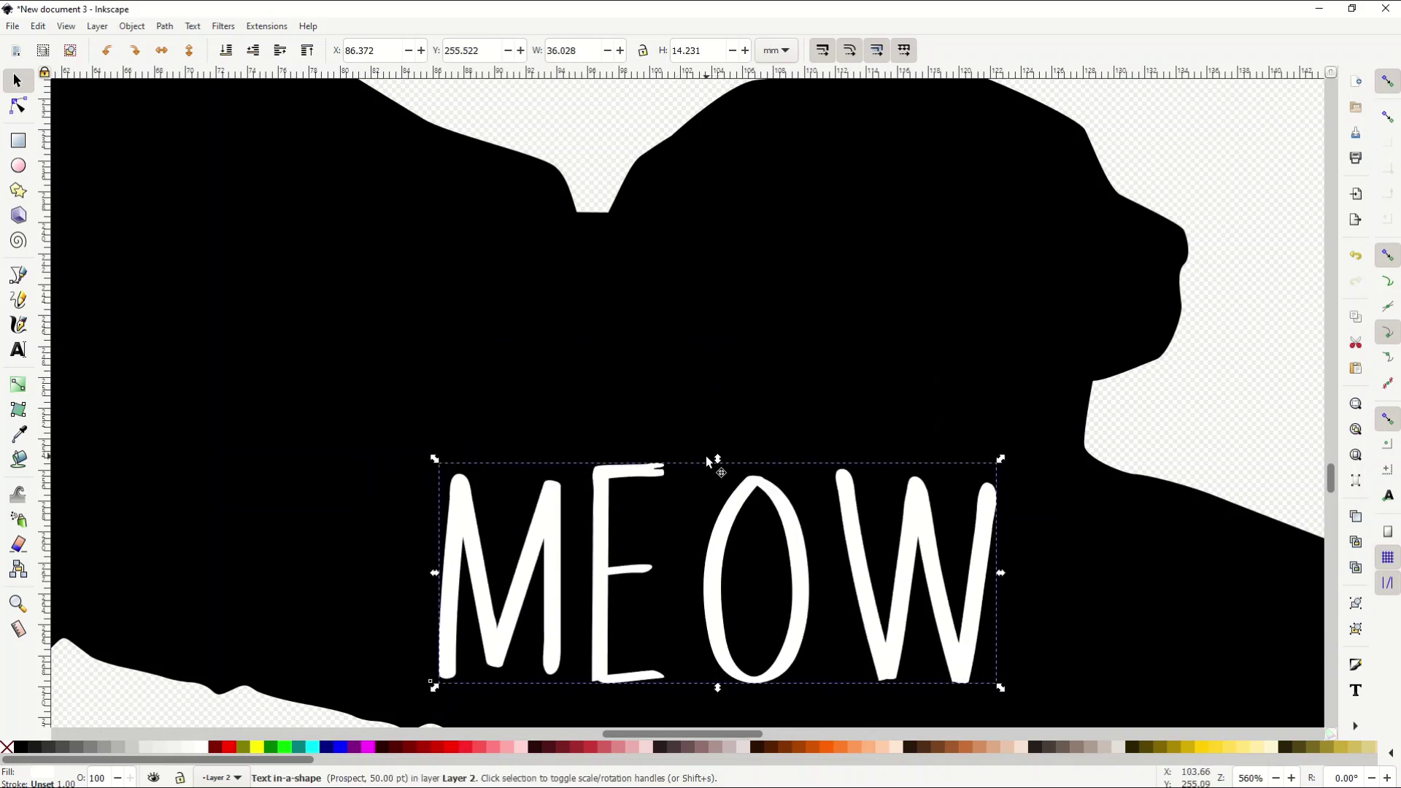
{"action": "scroll", "coordinate": [706, 458], "scroll_direction": "down", "scroll_amount": 4}
{"action": "key", "text": "Tab"}
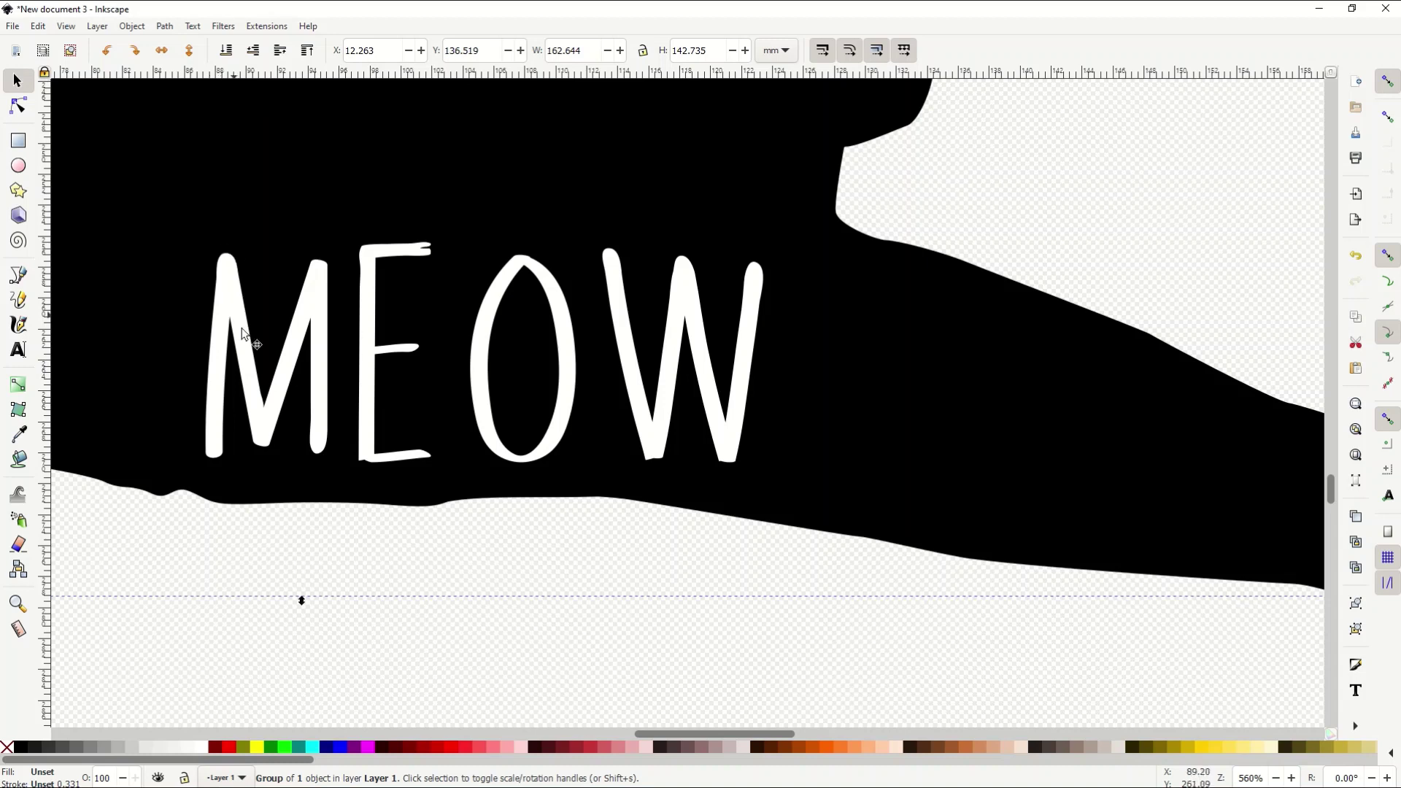
Step: Convert the MEOW text on the cat's chest to paths with Object to Path
{"action": "left_click", "coordinate": [287, 353]}
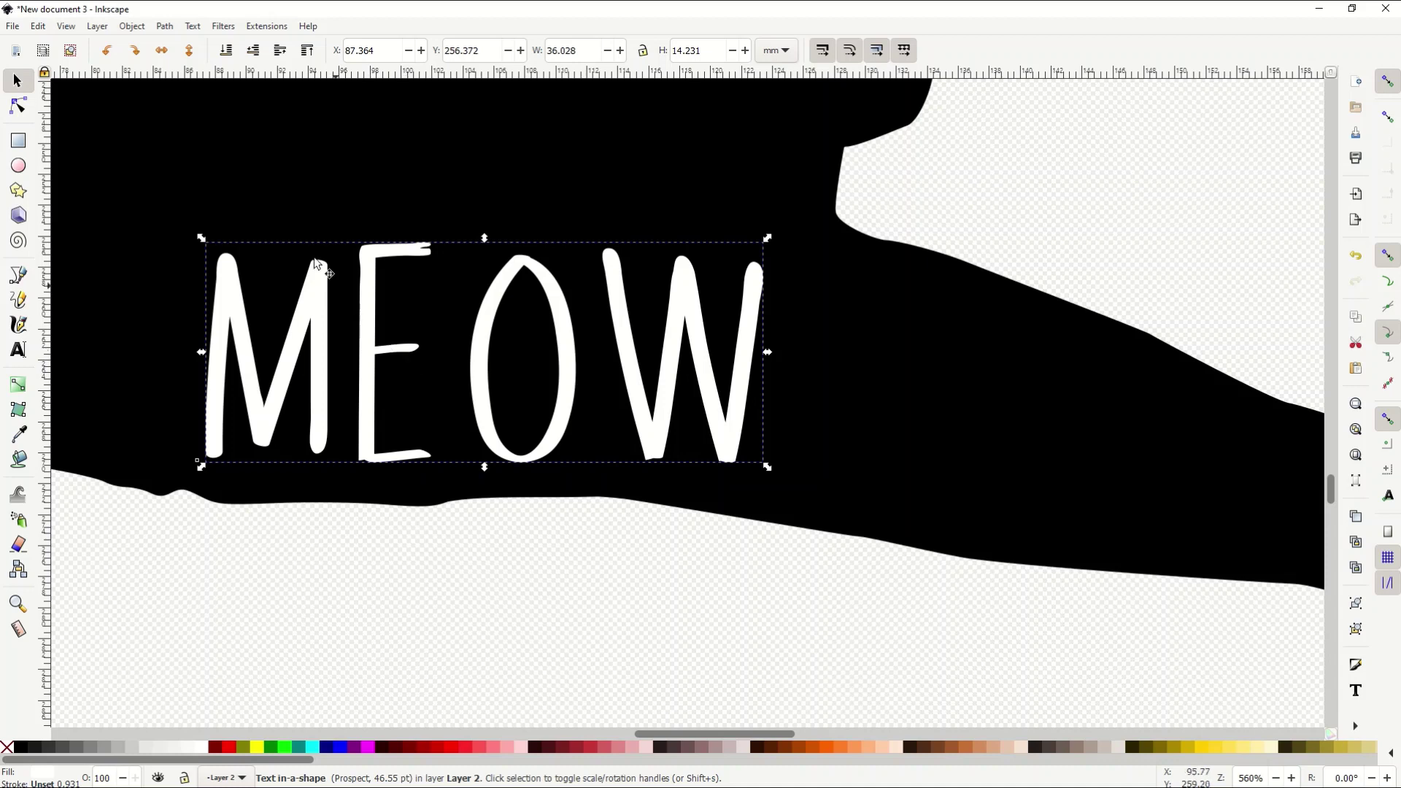
{"action": "left_click", "coordinate": [165, 26]}
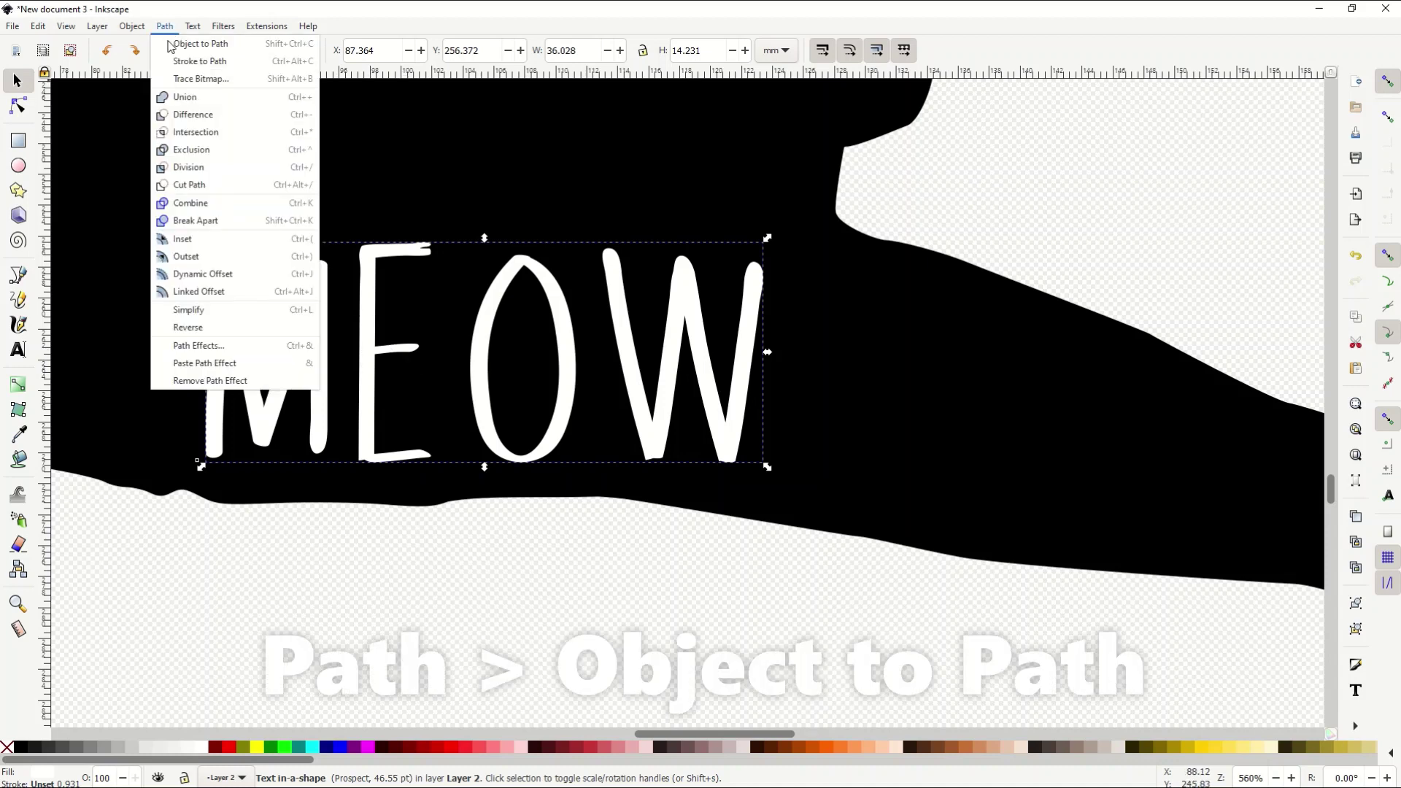
{"action": "left_click", "coordinate": [200, 44]}
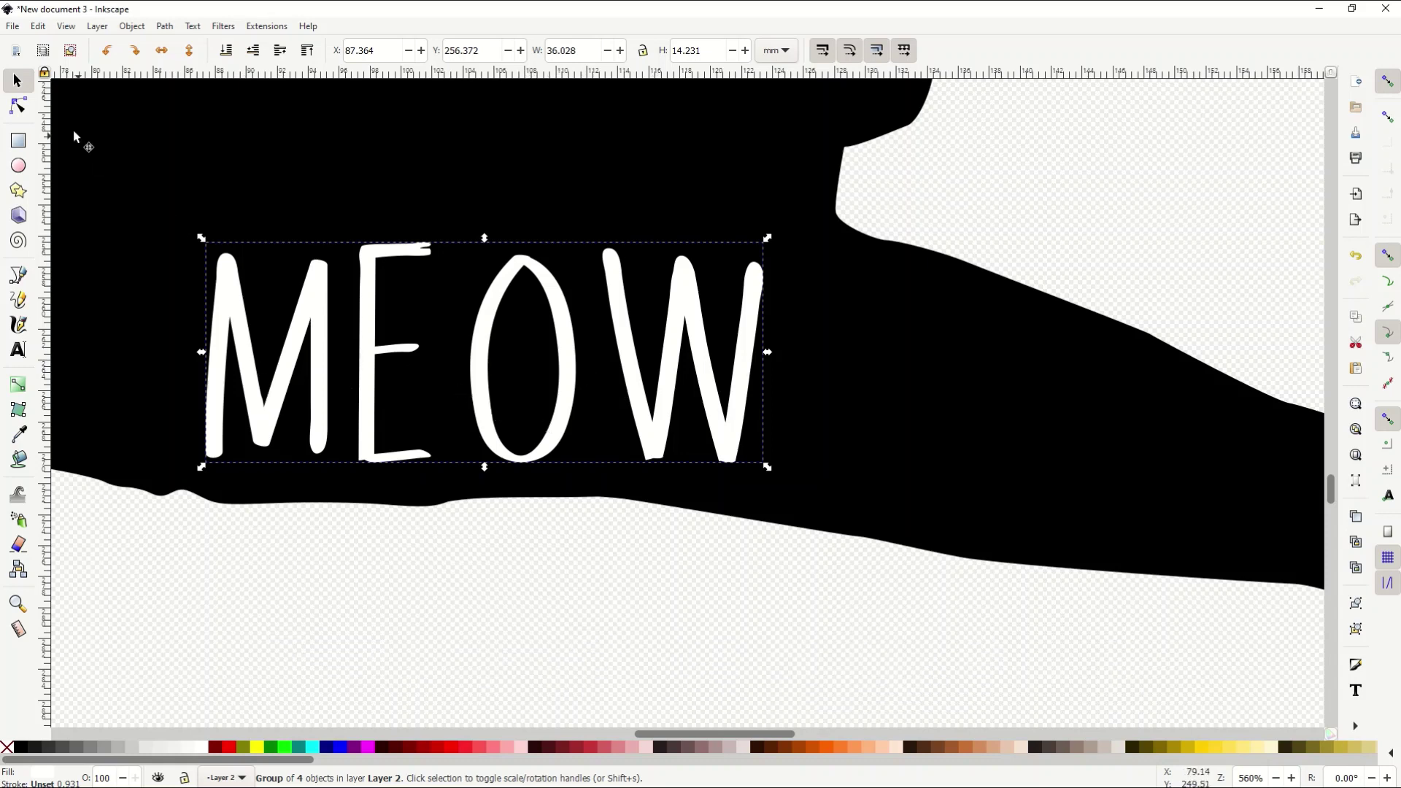
Step: Examine the nodes of the individual M, E, W and O letter paths
{"action": "left_click", "coordinate": [18, 108]}
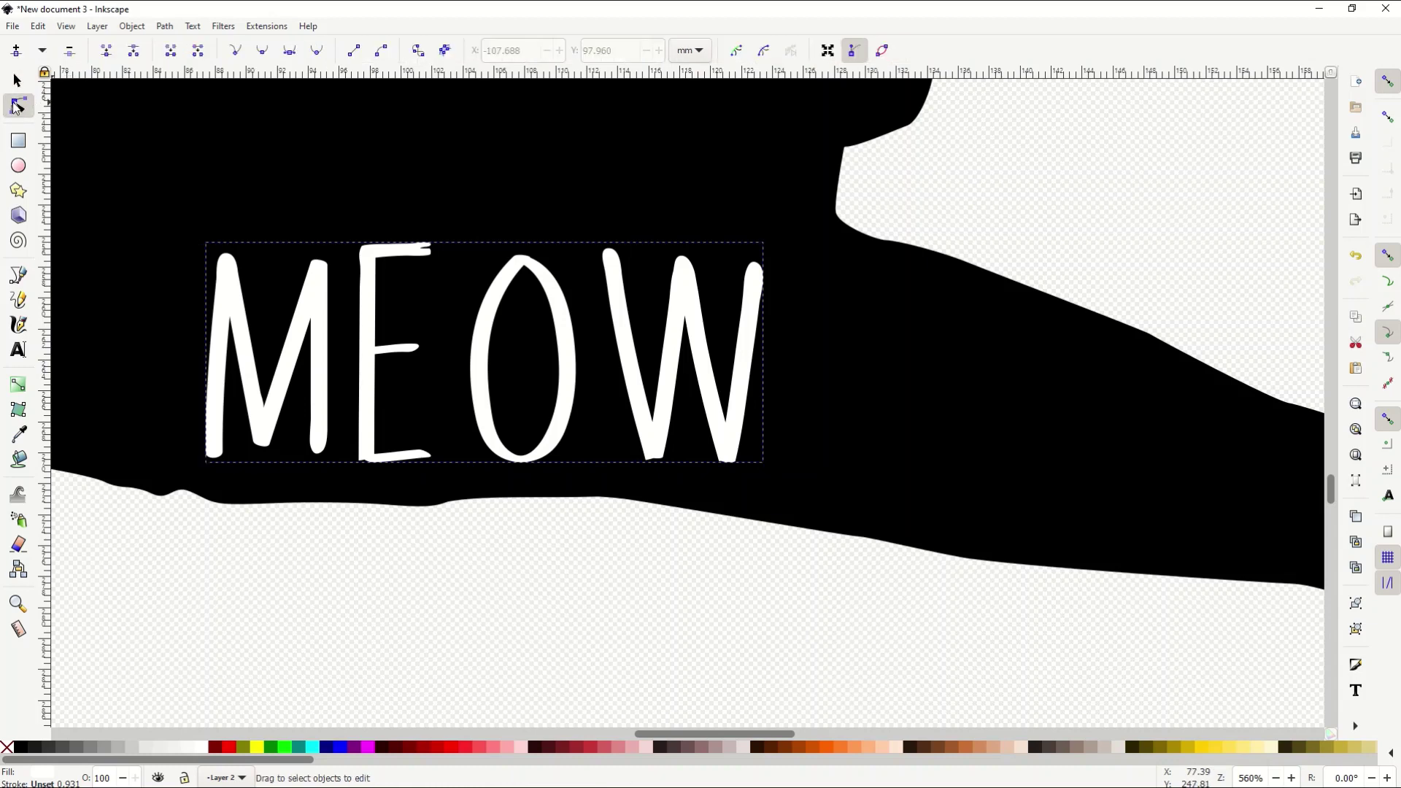
{"action": "left_click", "coordinate": [228, 325]}
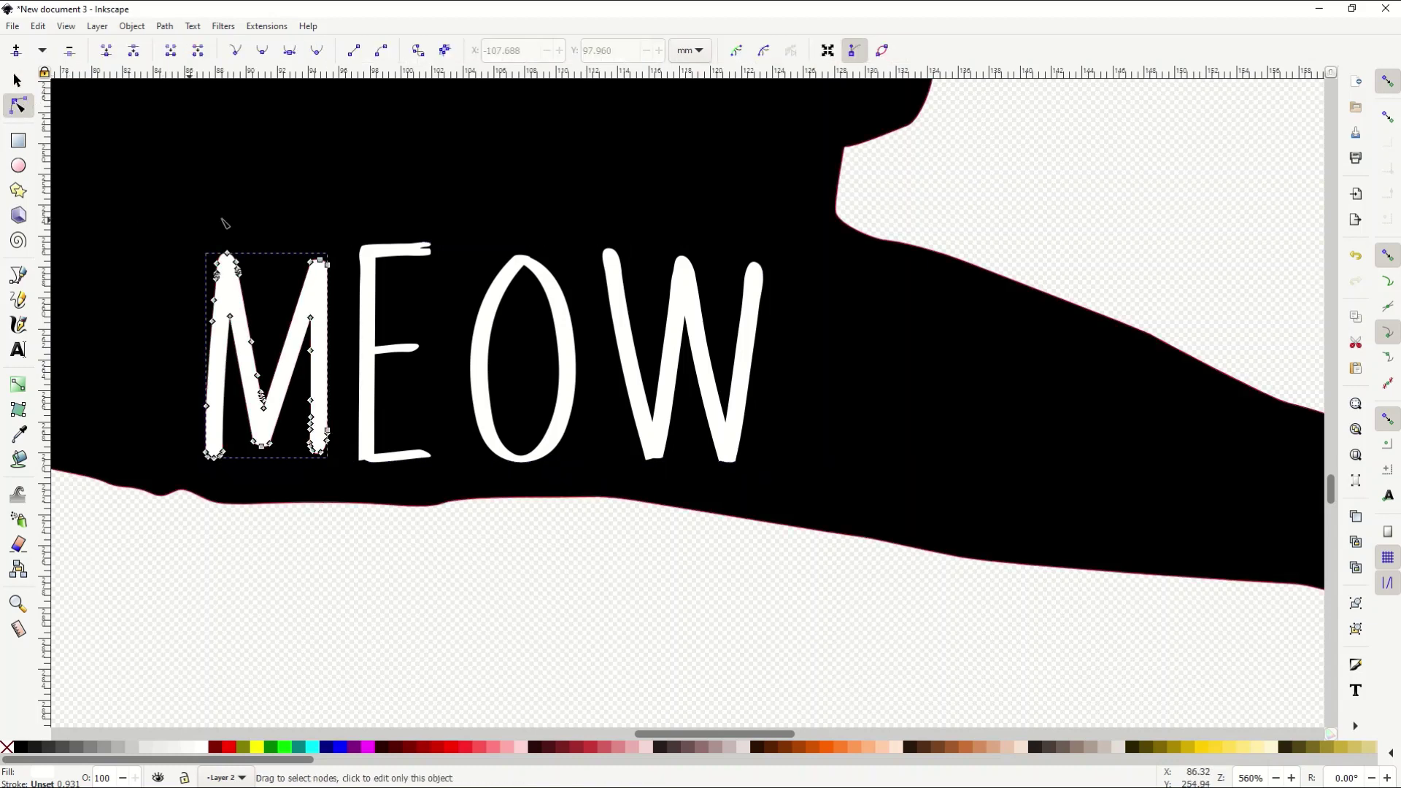
{"action": "left_click", "coordinate": [372, 353]}
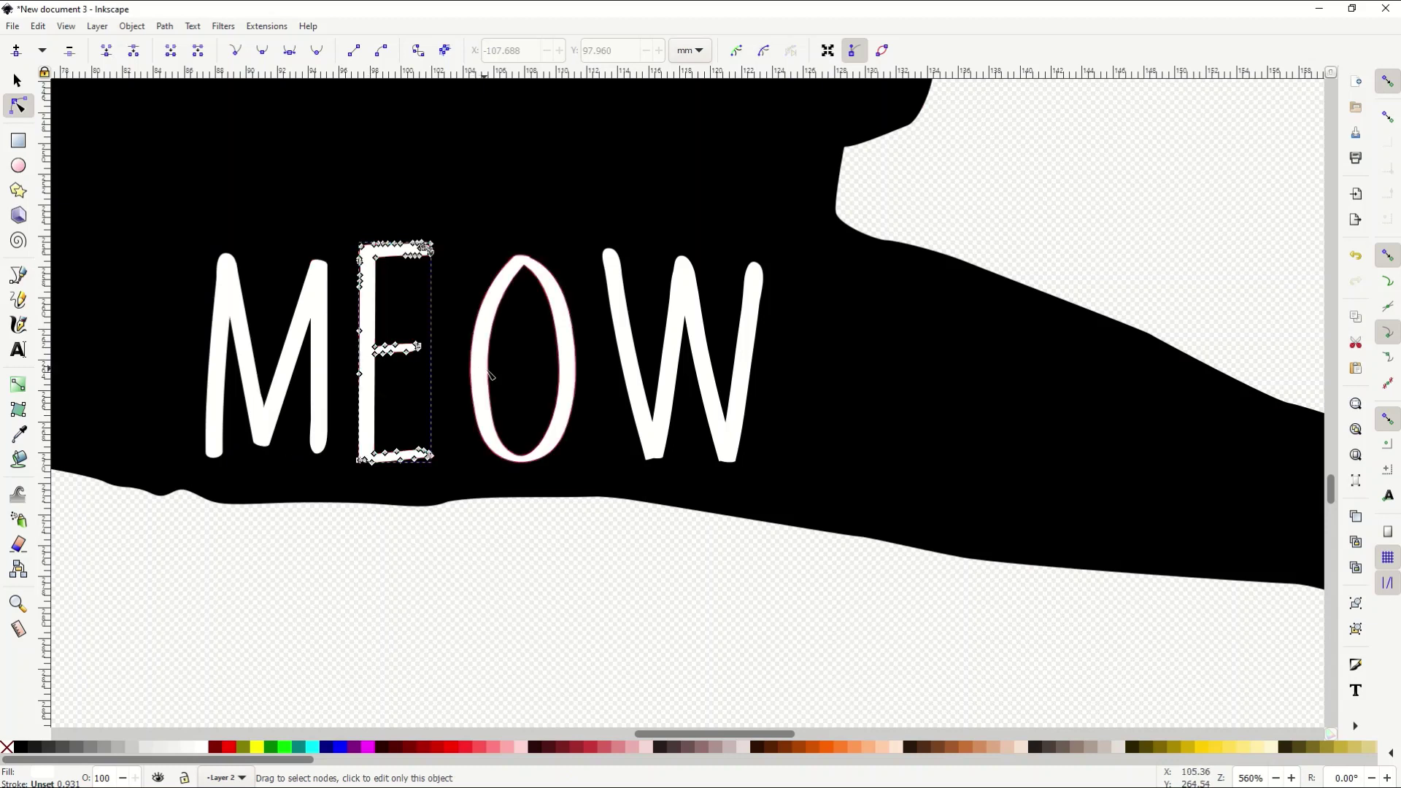
{"action": "left_click", "coordinate": [490, 378]}
{"action": "left_click", "coordinate": [490, 377]}
{"action": "left_click", "coordinate": [745, 343]}
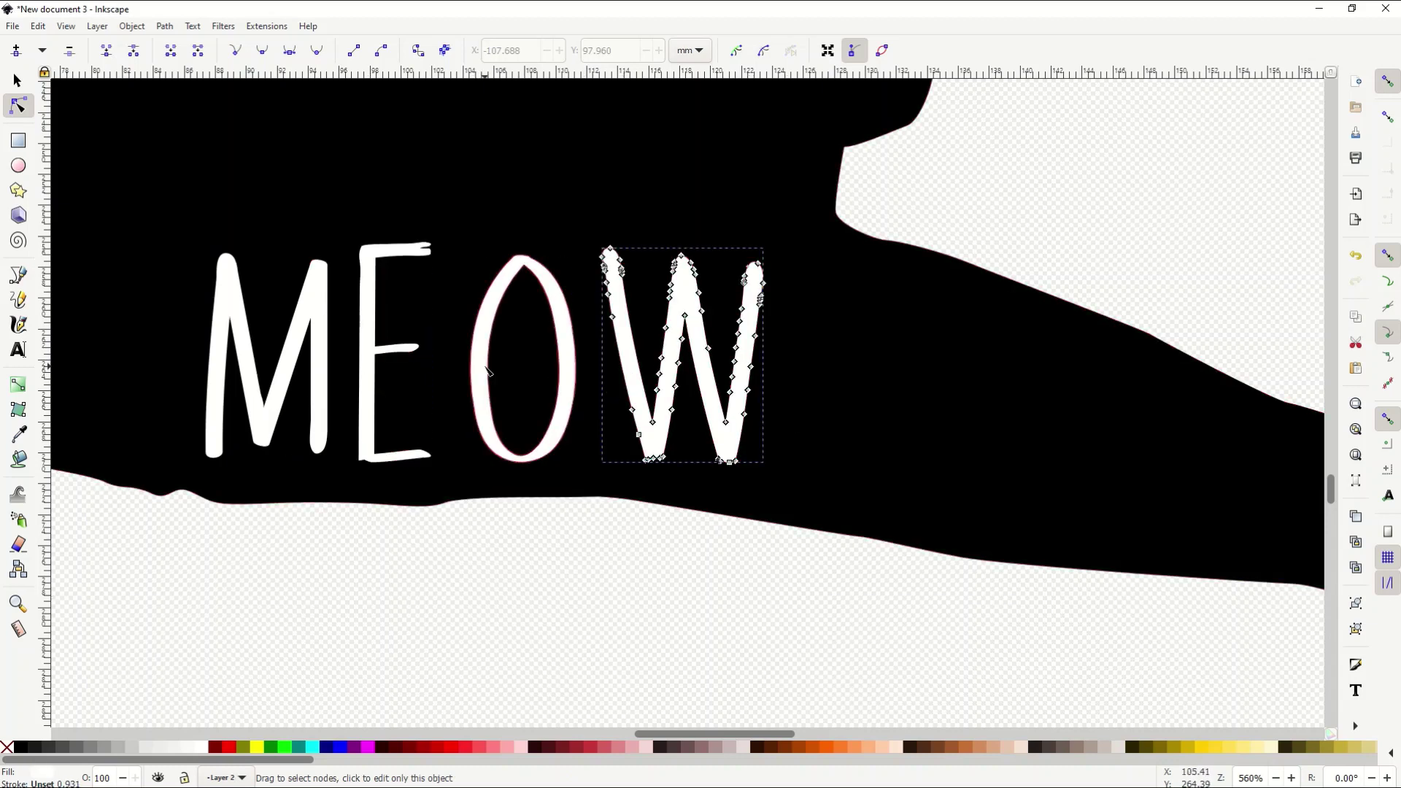
{"action": "left_click", "coordinate": [519, 363]}
Step: Try moving the O's upper-right inner node to about X 109.1 mm and Y 259.5 mm, and undo the change
{"action": "scroll", "coordinate": [521, 362], "scroll_direction": "up", "scroll_amount": 2}
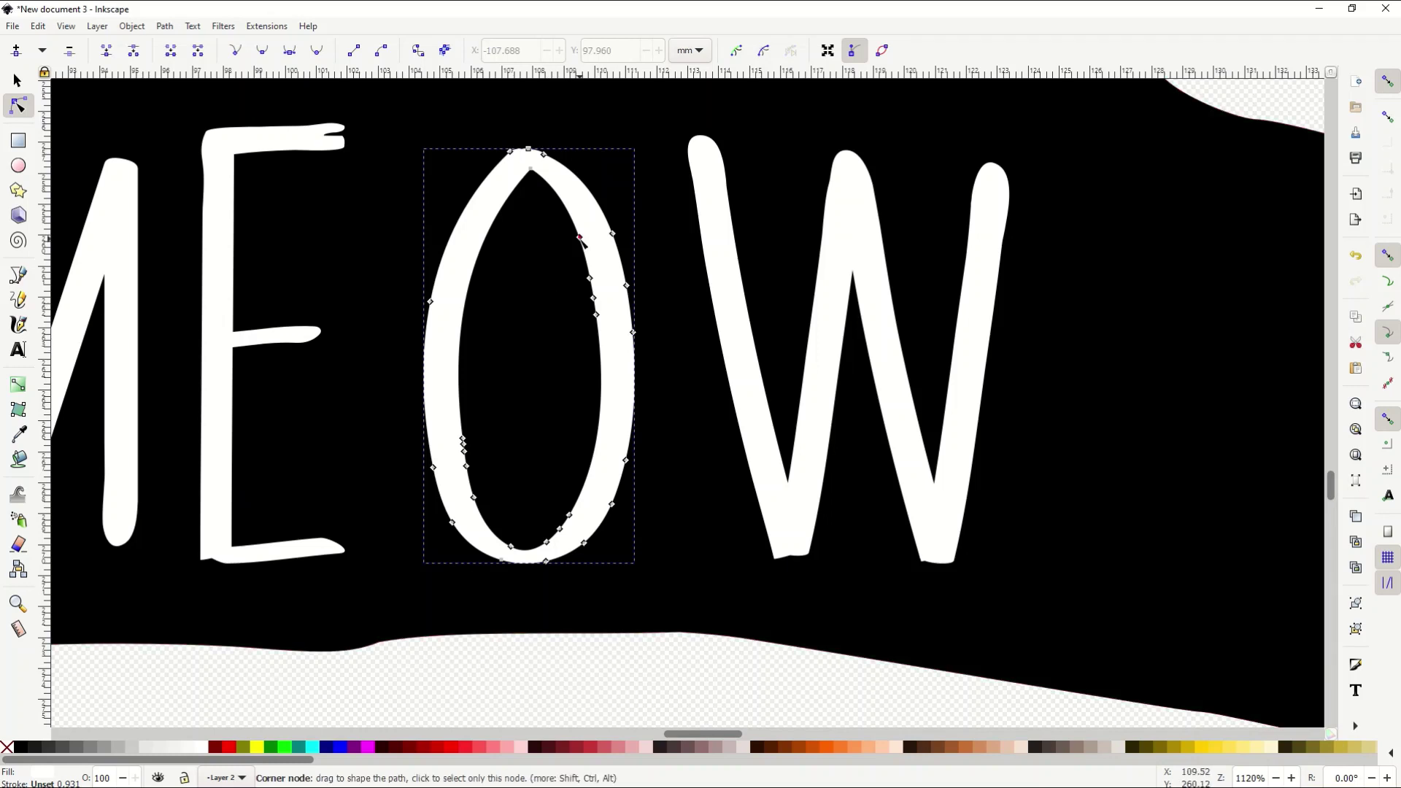
{"action": "mouse_move", "coordinate": [579, 237]}
{"action": "left_mouse_down"}
{"action": "mouse_move", "coordinate": [540, 257]}
{"action": "mouse_move", "coordinate": [569, 217]}
{"action": "left_mouse_up"}
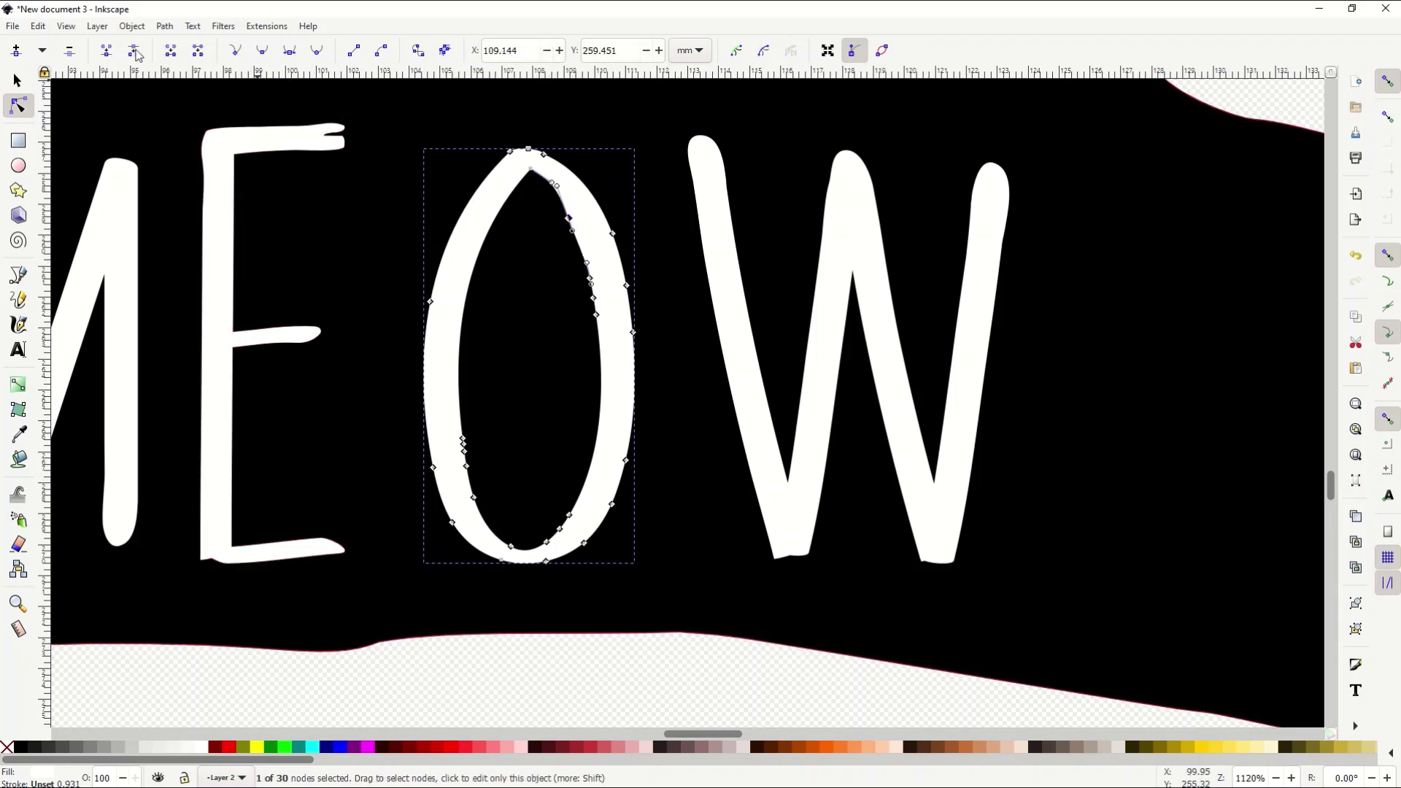
{"action": "left_click", "coordinate": [42, 27]}
{"action": "left_click", "coordinate": [48, 44]}
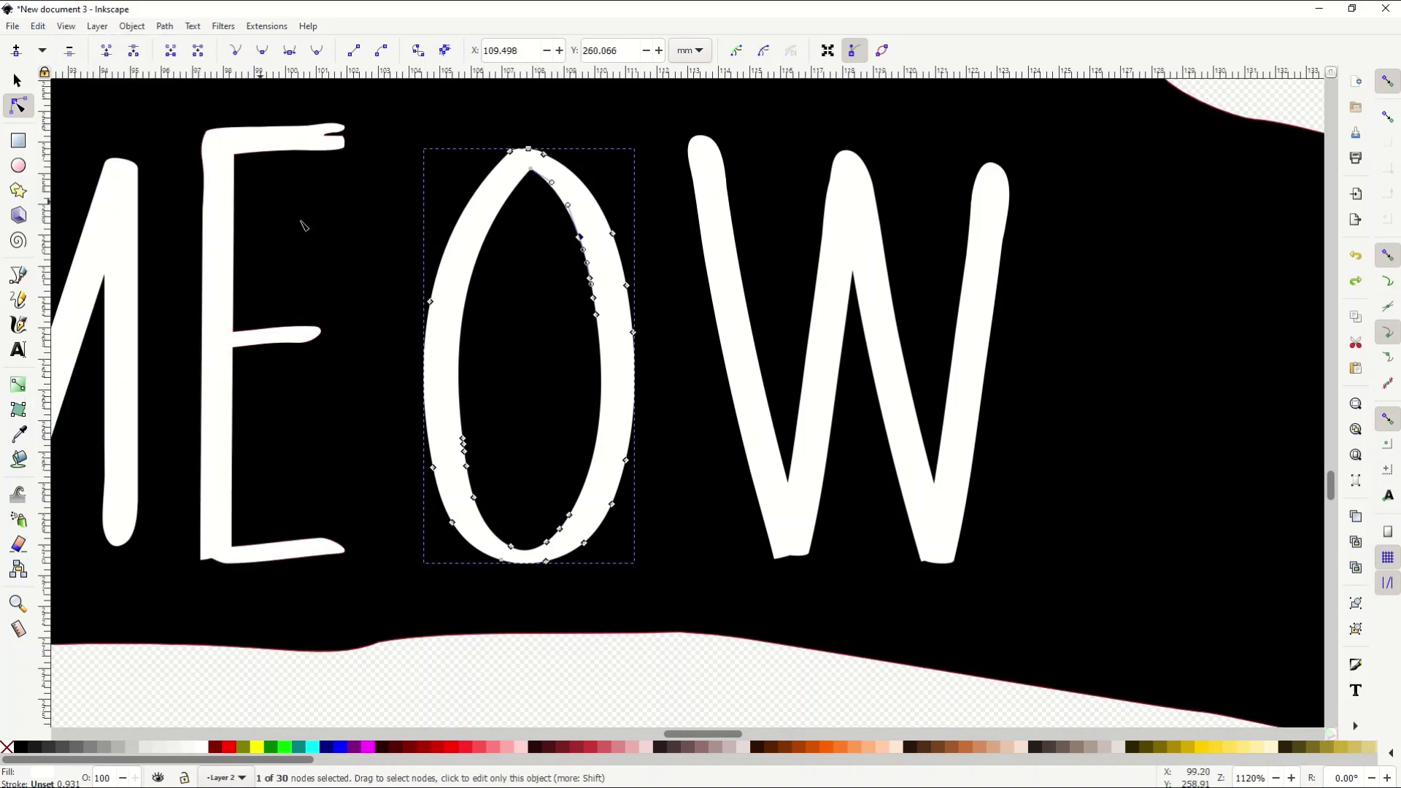
Step: Leave node editing and select the whole MEOW lettering group on the cat's chest
{"action": "key", "text": "s"}
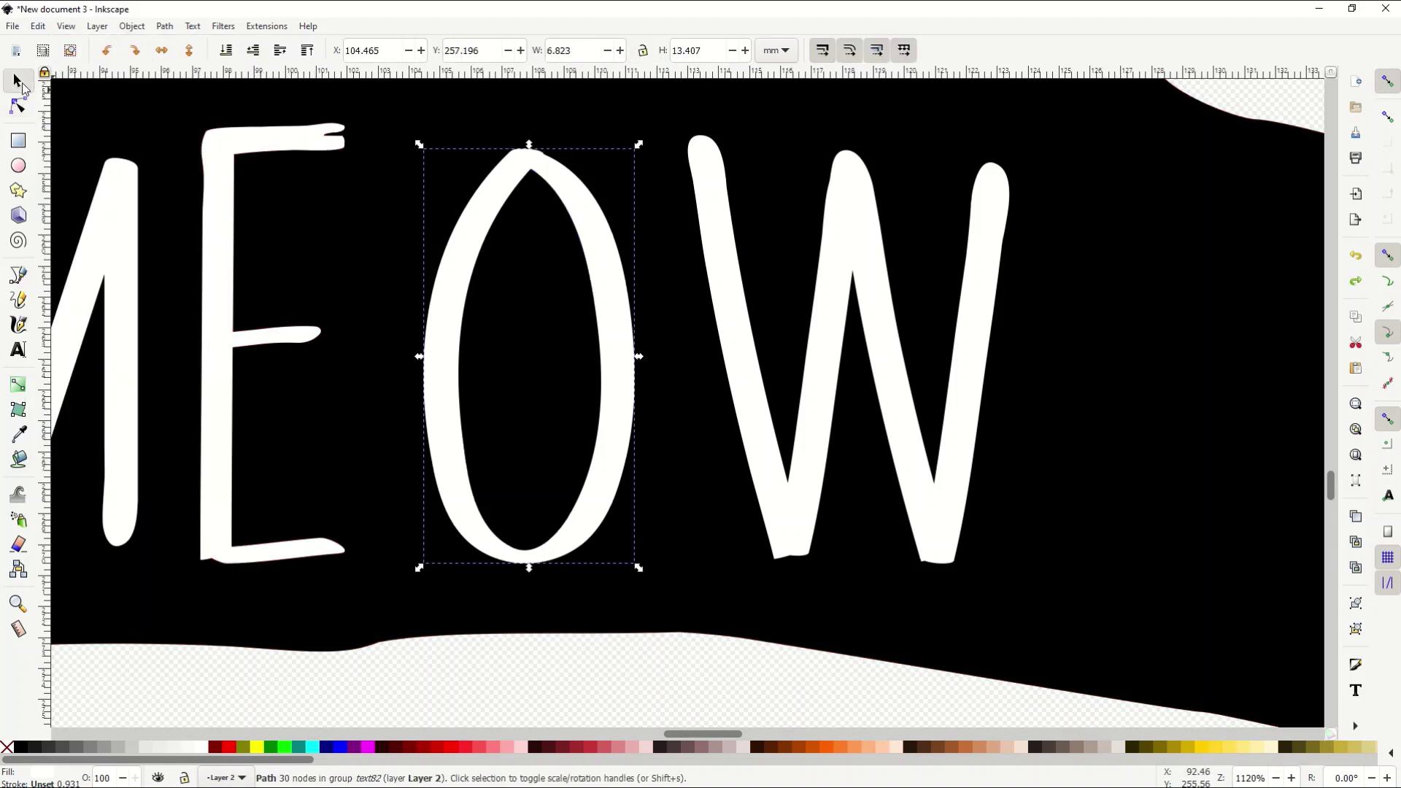
{"action": "scroll", "coordinate": [177, 231], "scroll_direction": "down", "scroll_amount": 1}
{"action": "scroll", "coordinate": [177, 231], "scroll_direction": "down", "scroll_amount": 1}
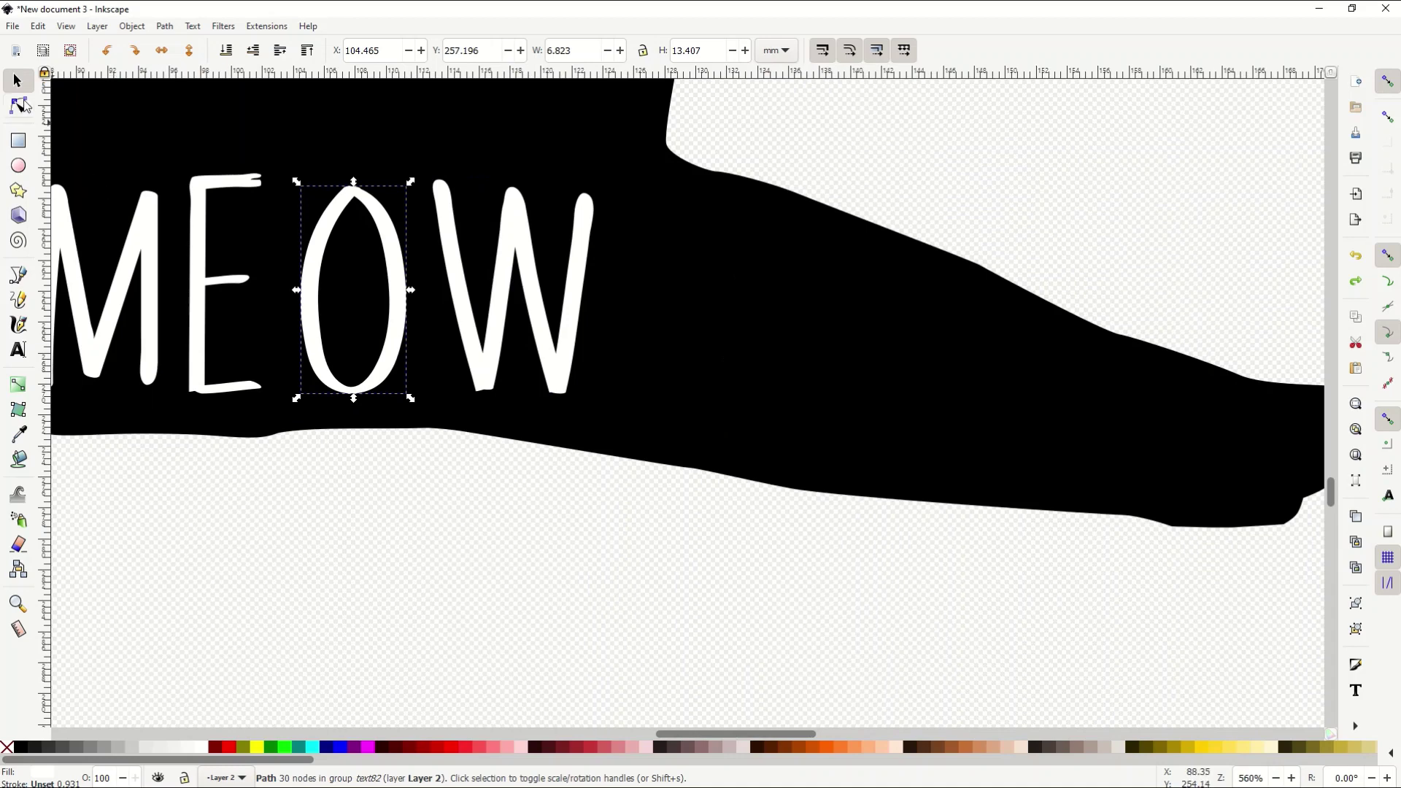
{"action": "mouse_move", "coordinate": [664, 734]}
{"action": "left_mouse_down"}
{"action": "mouse_move", "coordinate": [602, 731]}
{"action": "mouse_move", "coordinate": [642, 732]}
{"action": "left_mouse_up"}
{"action": "scroll", "coordinate": [591, 643], "scroll_direction": "up", "scroll_amount": 3}
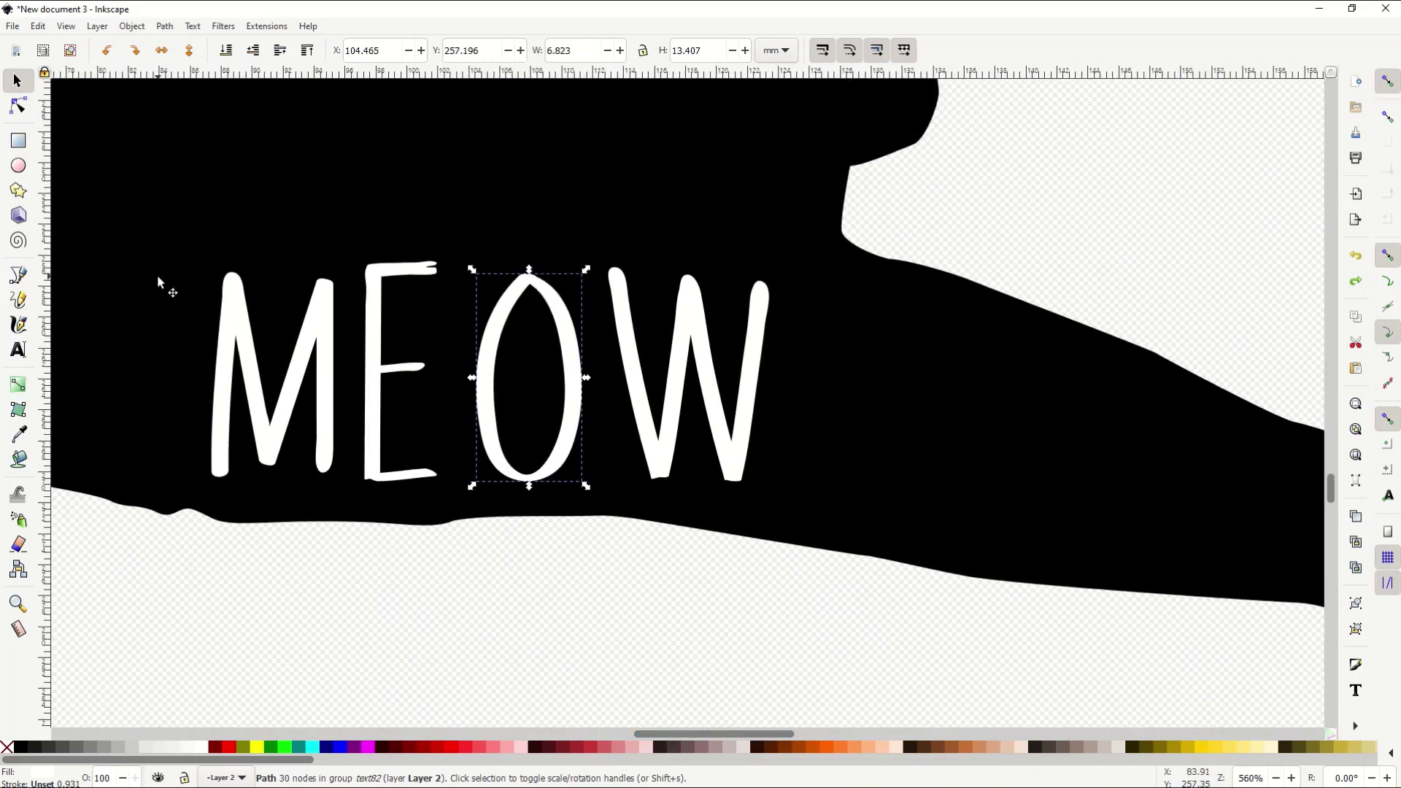
{"action": "left_click", "coordinate": [160, 282]}
{"action": "left_click", "coordinate": [254, 386]}
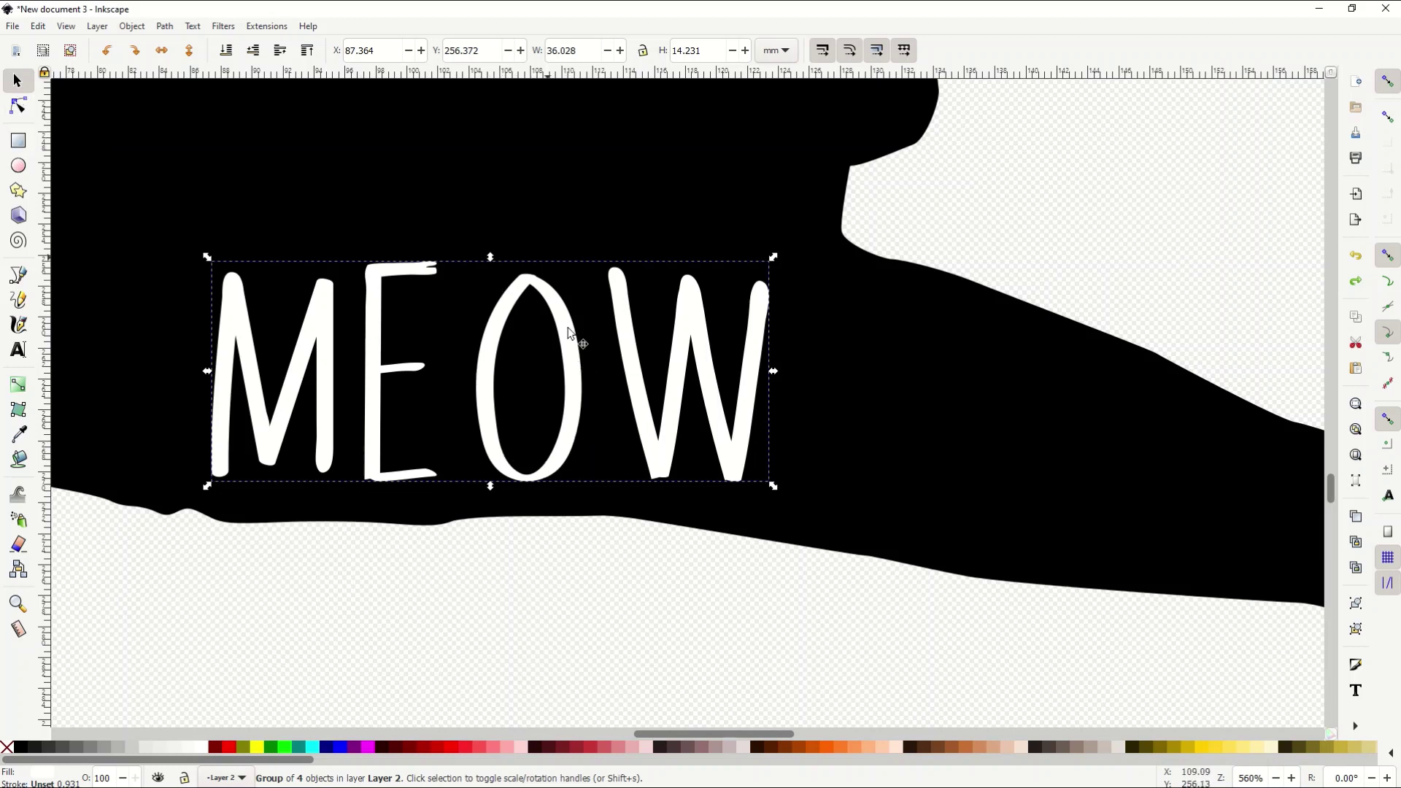
Step: Resize the O path on its own to about 7.5 mm wide and 14.2 mm tall and recentre it between the E and W
{"action": "left_click", "coordinate": [19, 107]}
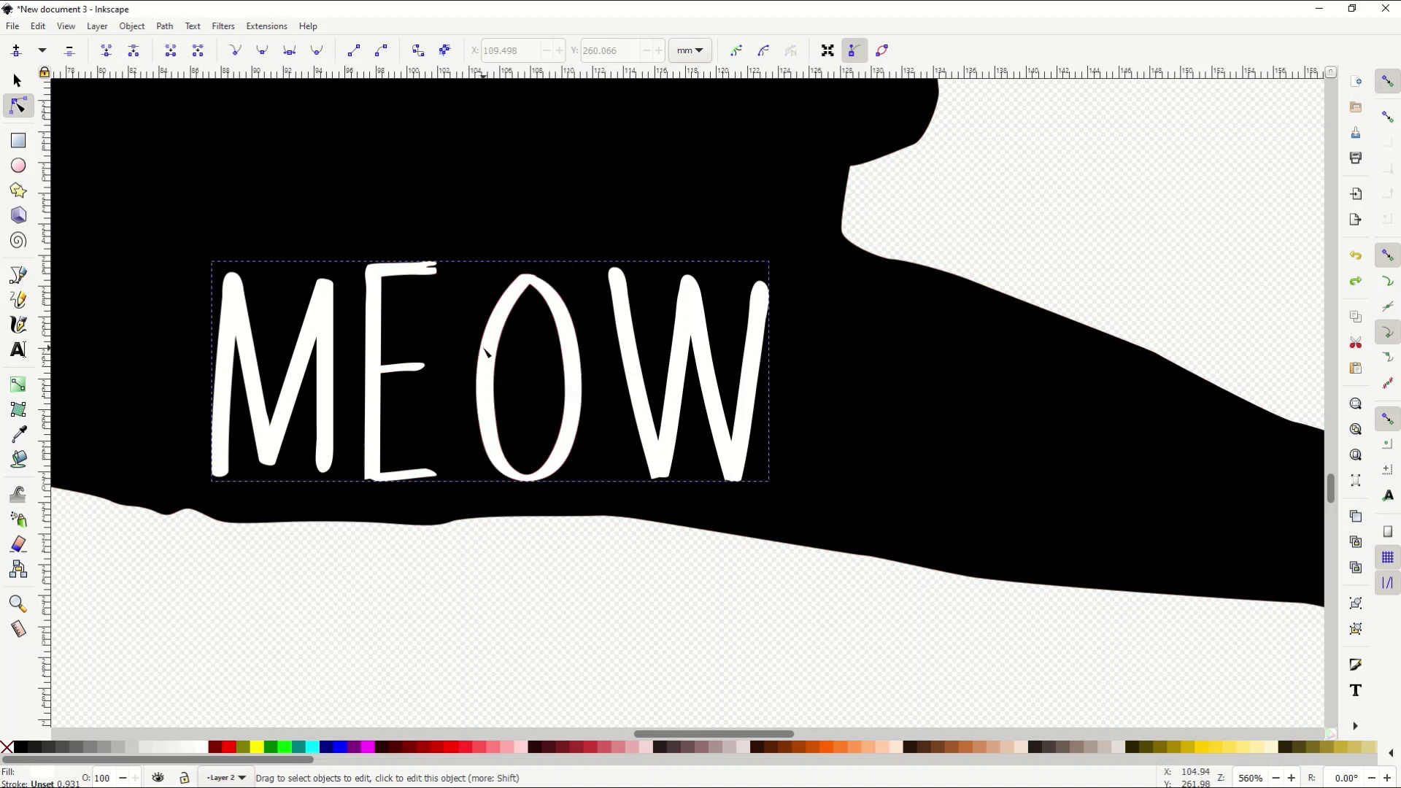
{"action": "left_click", "coordinate": [484, 350]}
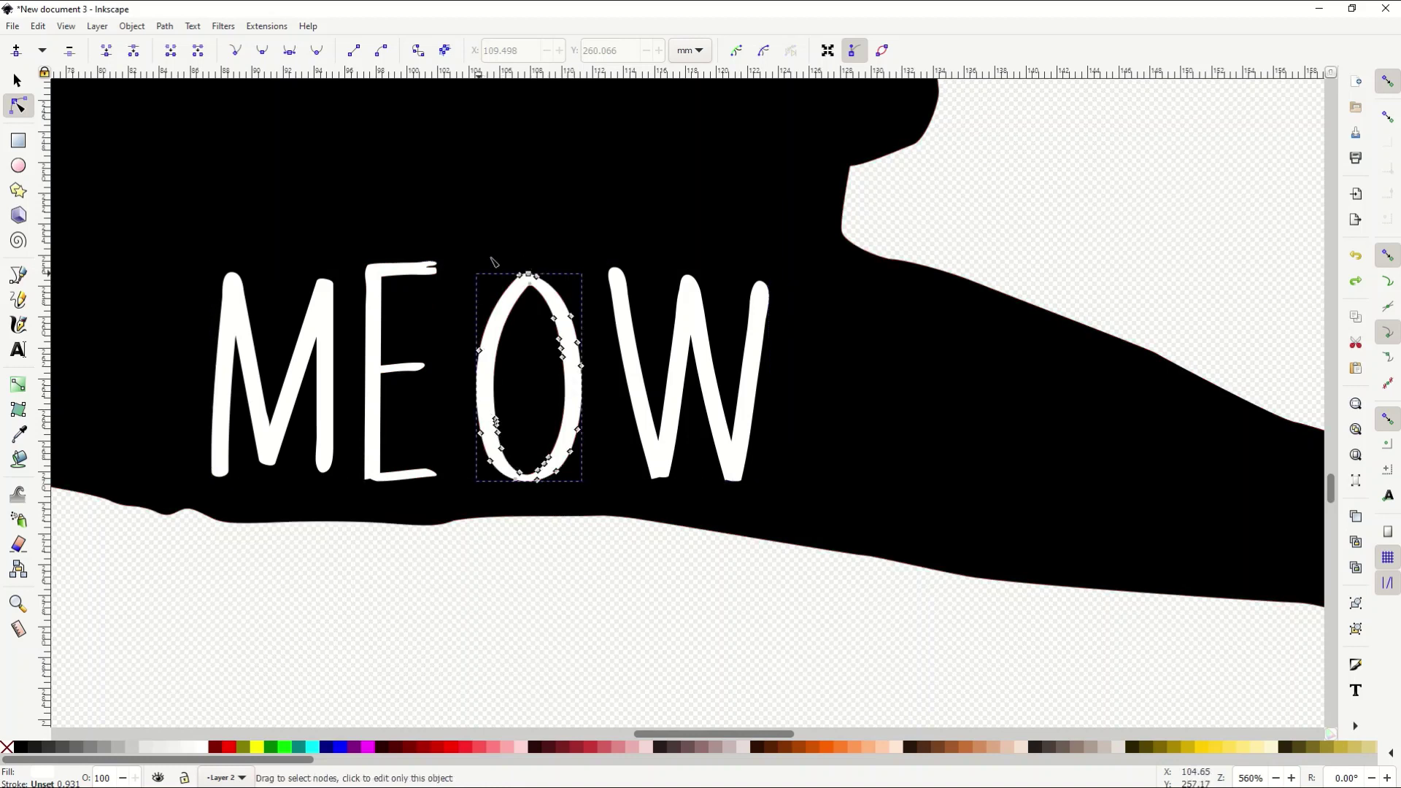
{"action": "left_click", "coordinate": [17, 82]}
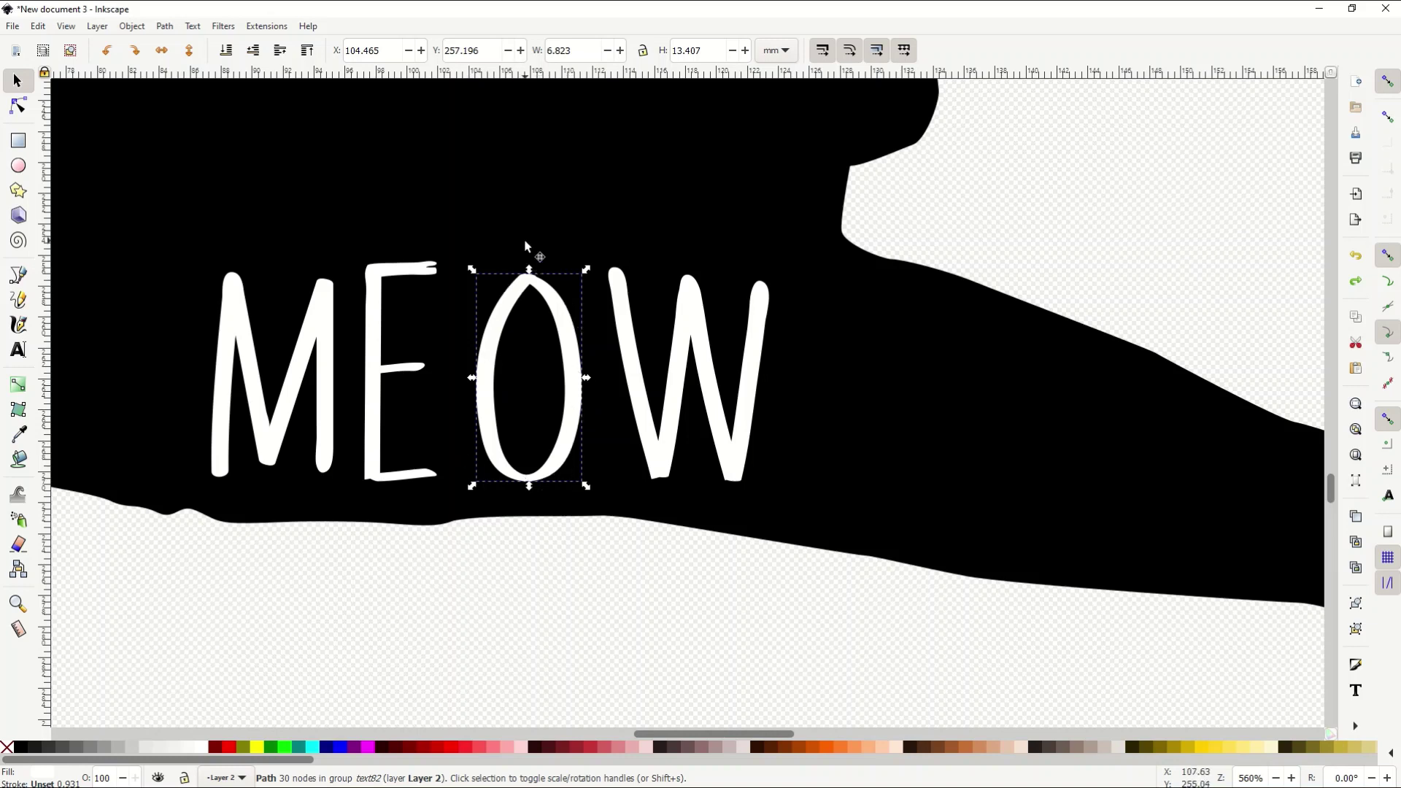
{"action": "left_click_drag", "start_coordinate": [529, 270], "coordinate": [529, 136]}
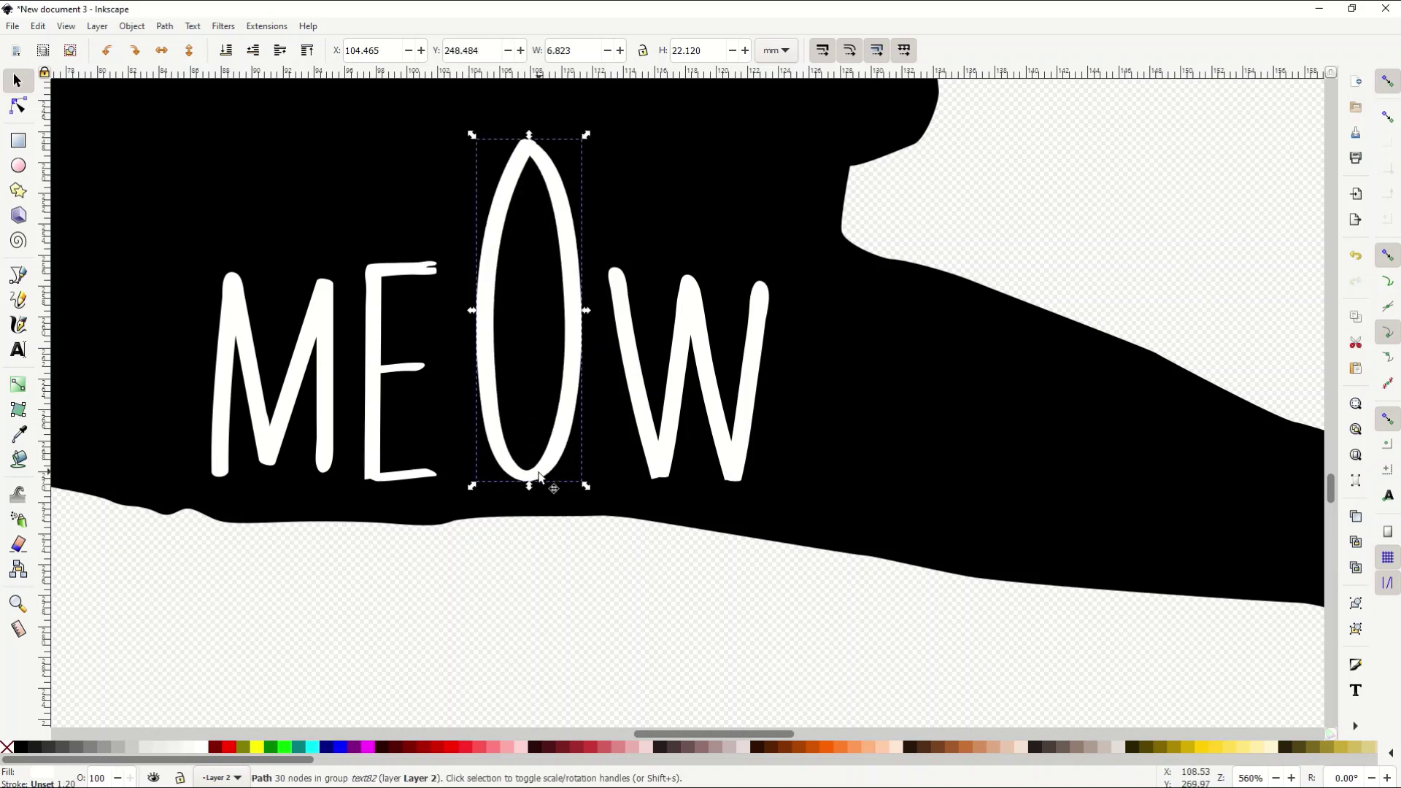
{"action": "mouse_move", "coordinate": [585, 310]}
{"action": "left_mouse_down"}
{"action": "mouse_move", "coordinate": [751, 316]}
{"action": "mouse_move", "coordinate": [547, 330]}
{"action": "mouse_move", "coordinate": [595, 312]}
{"action": "left_mouse_up"}
{"action": "left_click_drag", "start_coordinate": [531, 140], "coordinate": [533, 256]}
{"action": "mouse_move", "coordinate": [492, 353]}
{"action": "left_mouse_down"}
{"action": "mouse_move", "coordinate": [469, 369]}
{"action": "mouse_move", "coordinate": [494, 387]}
{"action": "mouse_move", "coordinate": [488, 368]}
{"action": "left_mouse_up"}
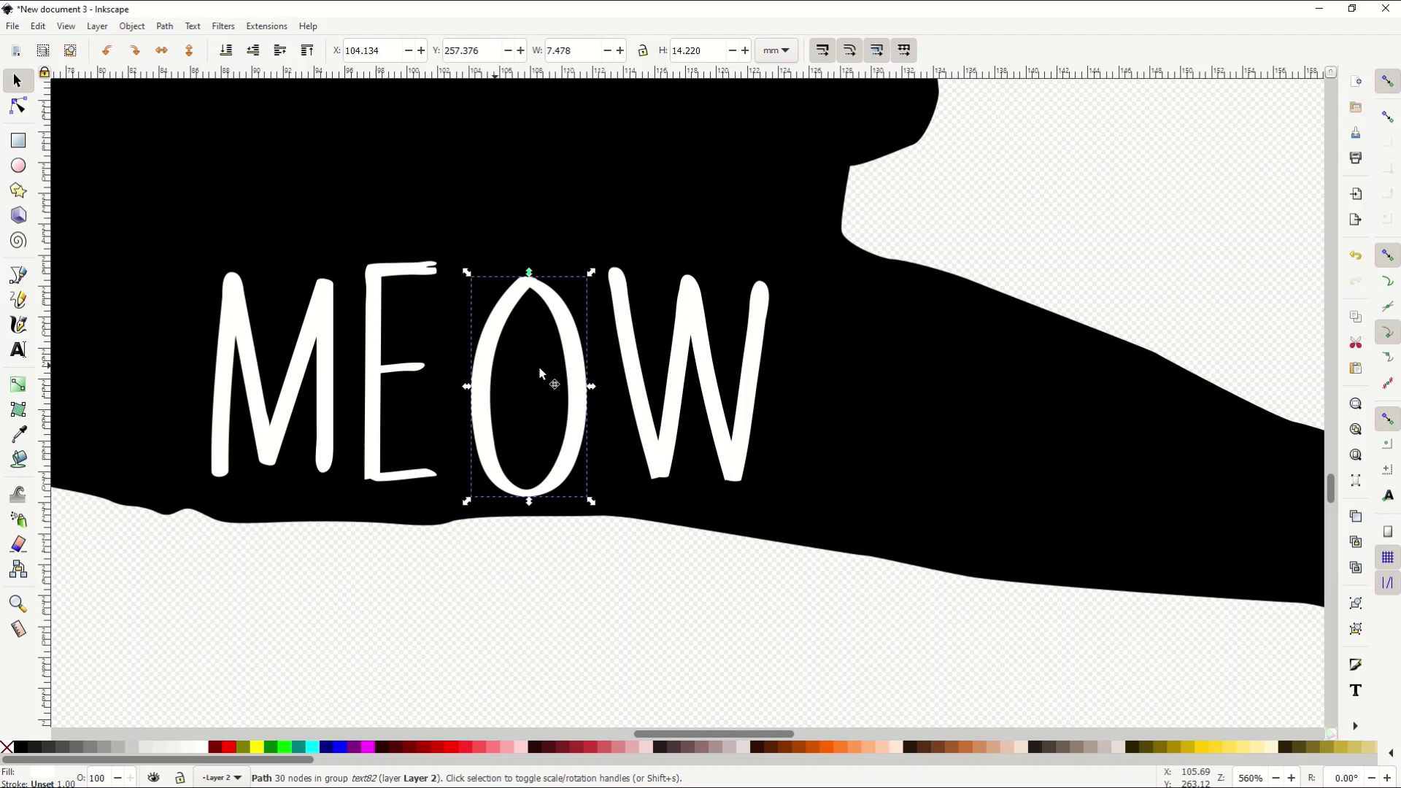
Step: Widen the W path to about 18 mm and position it beside the O at about X 113.5 mm, Y 258.8 mm
{"action": "left_click", "coordinate": [632, 370]}
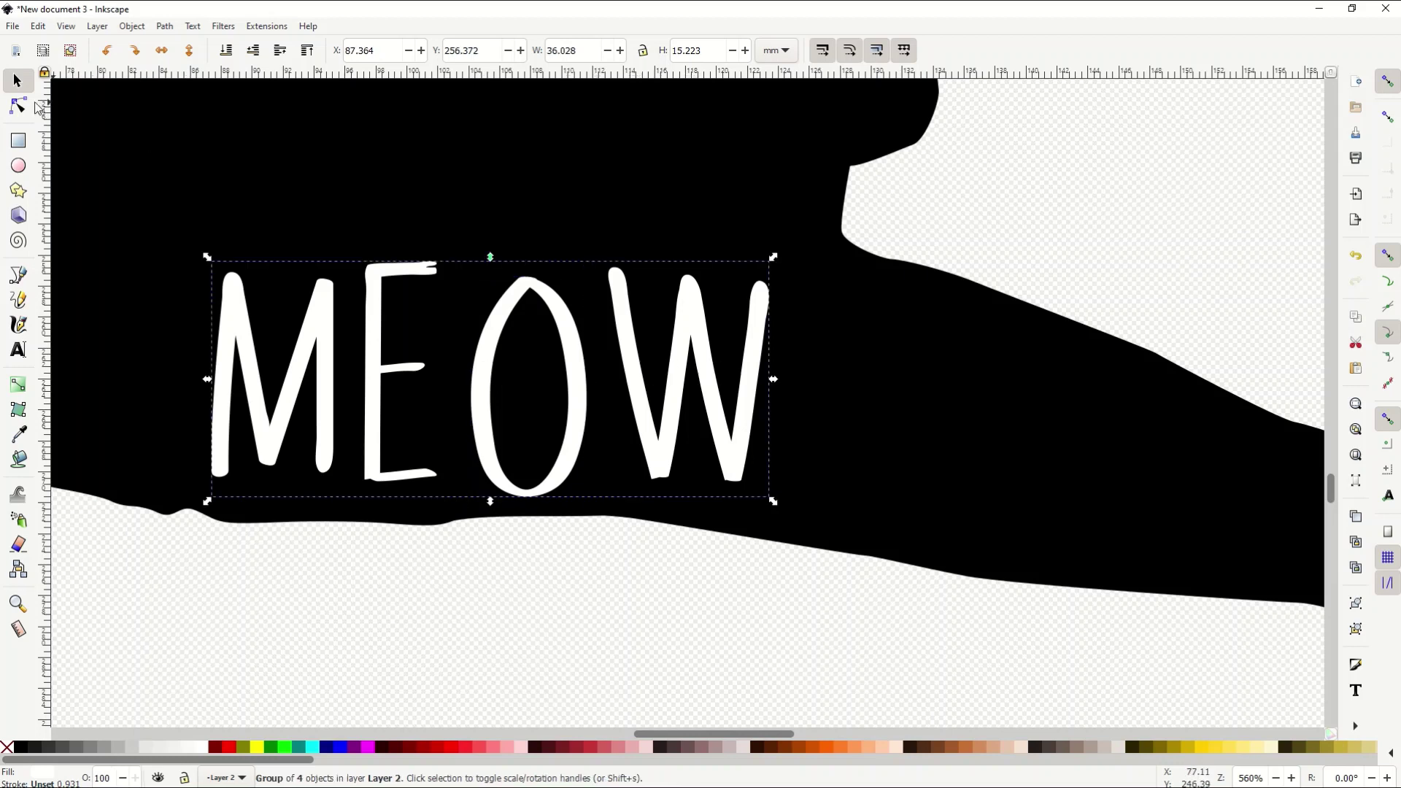
{"action": "left_click", "coordinate": [18, 106]}
{"action": "left_click", "coordinate": [634, 383]}
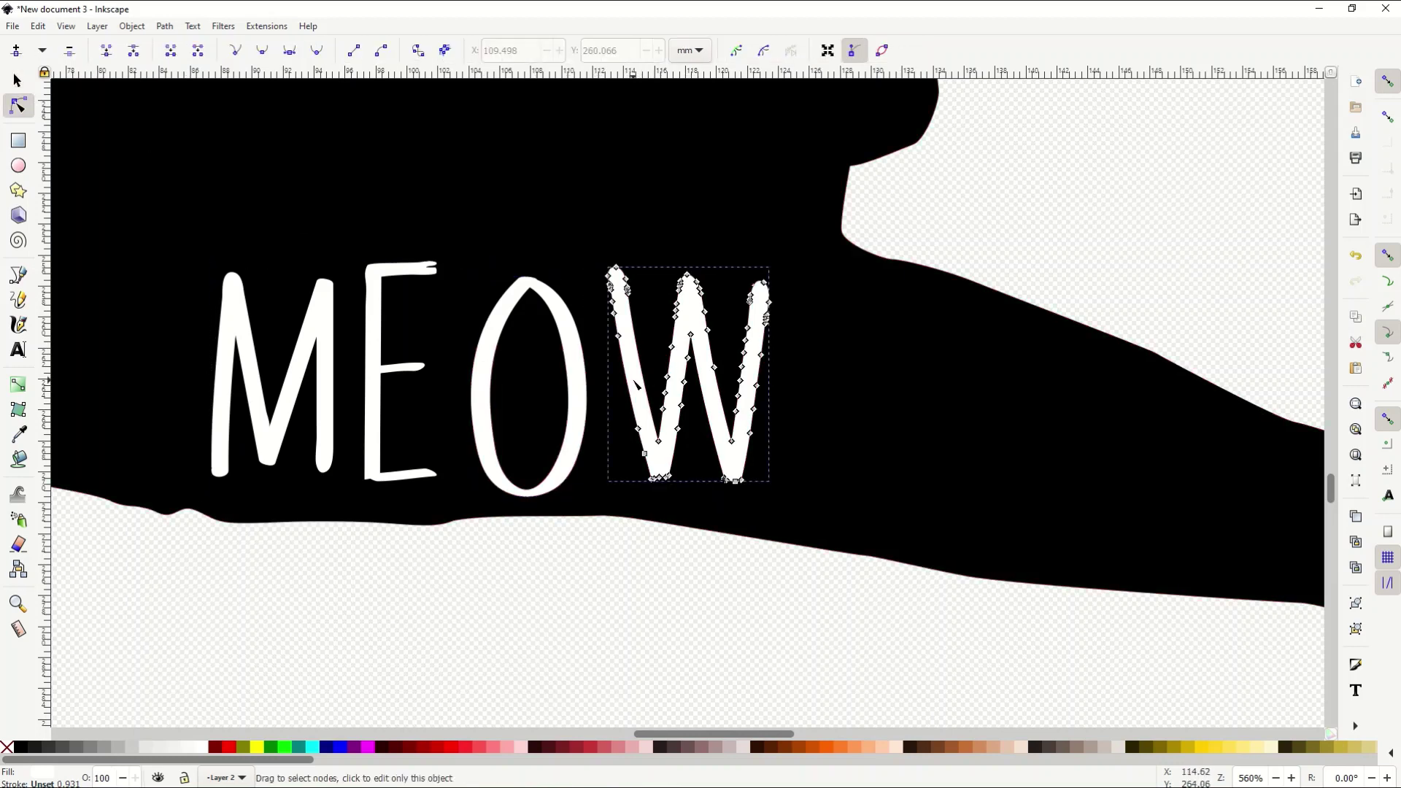
{"action": "key", "text": "s"}
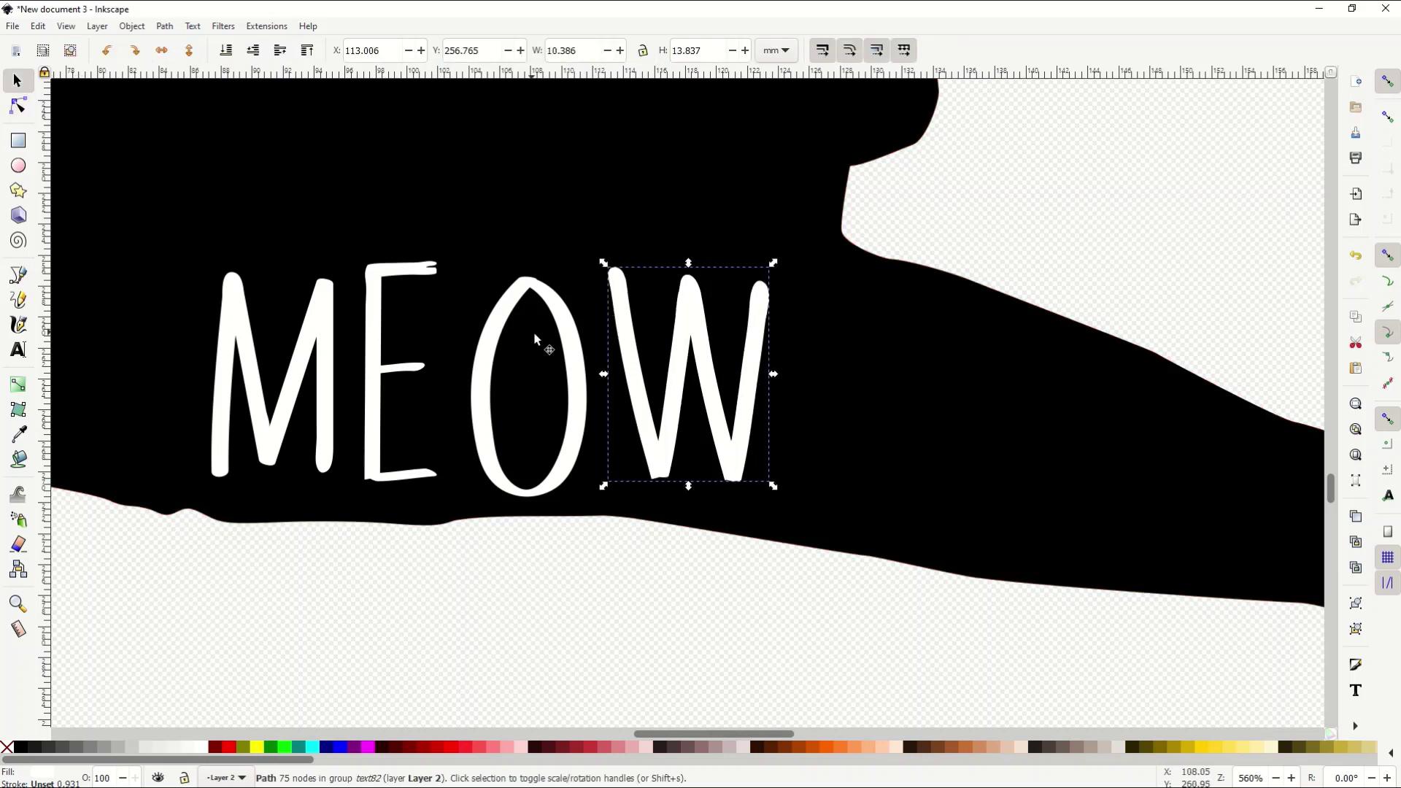
{"action": "left_click_drag", "start_coordinate": [621, 370], "coordinate": [898, 394]}
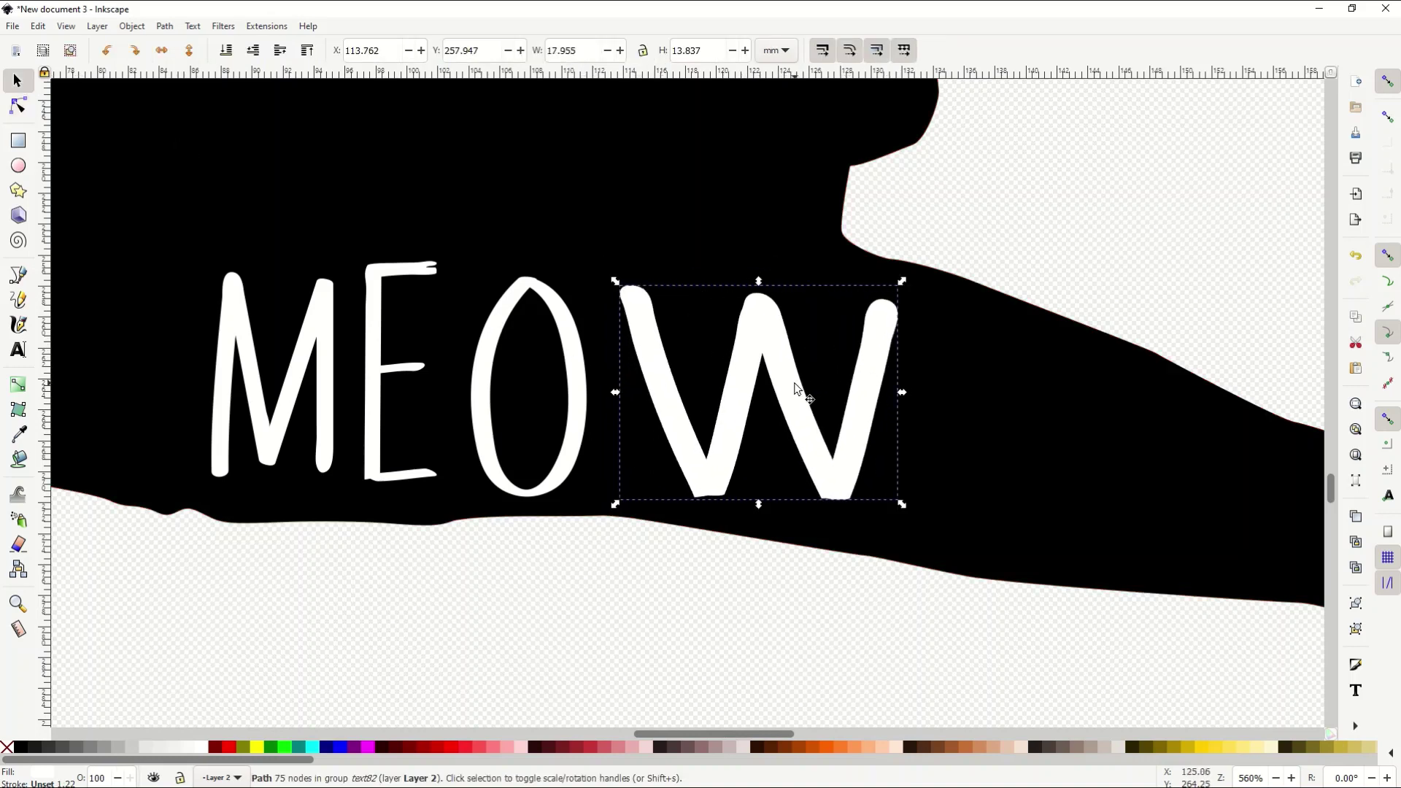
{"action": "left_click_drag", "start_coordinate": [803, 396], "coordinate": [793, 405]}
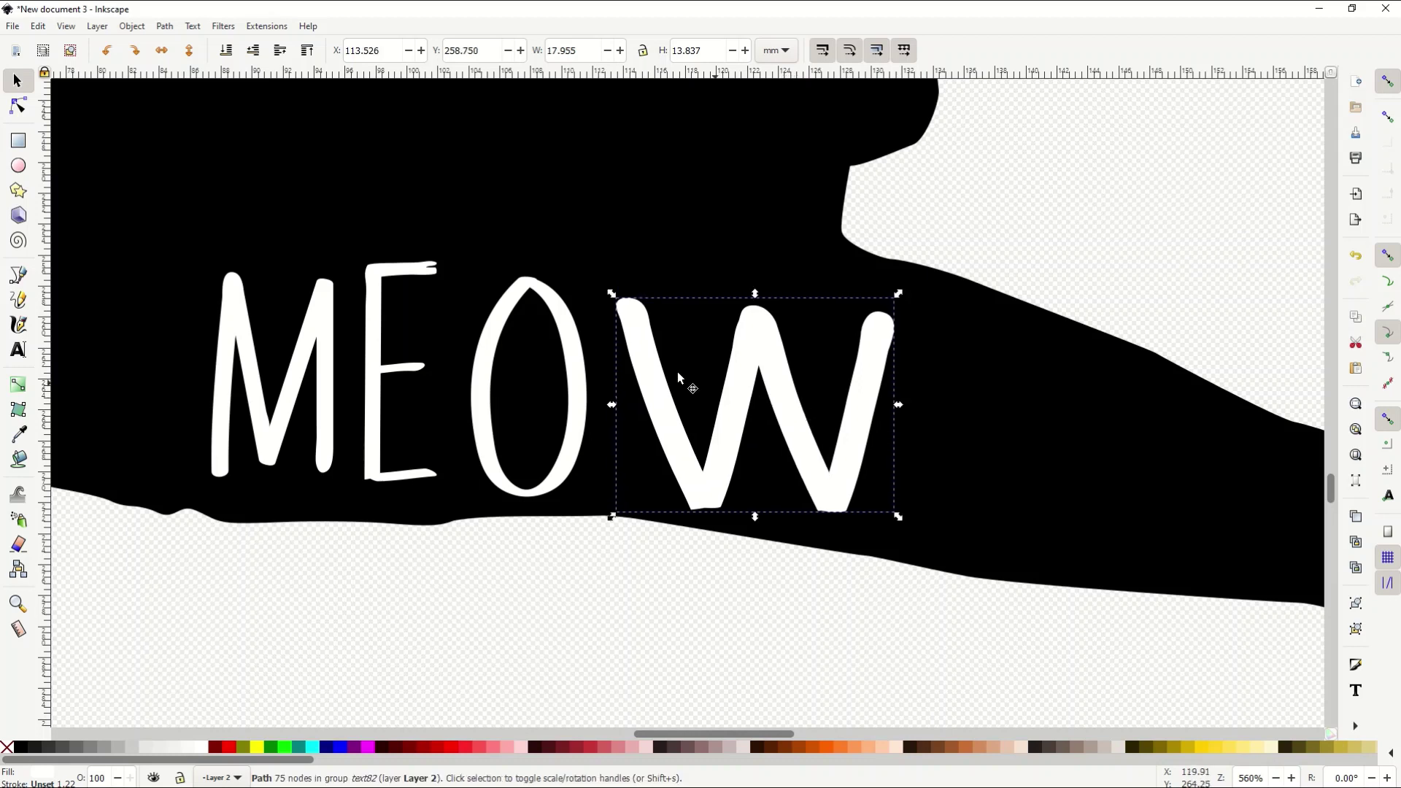
Step: Stretch the O path to about 17.8 mm tall so it extends above the other letters, at about X 104.5 mm
{"action": "left_click", "coordinate": [585, 371]}
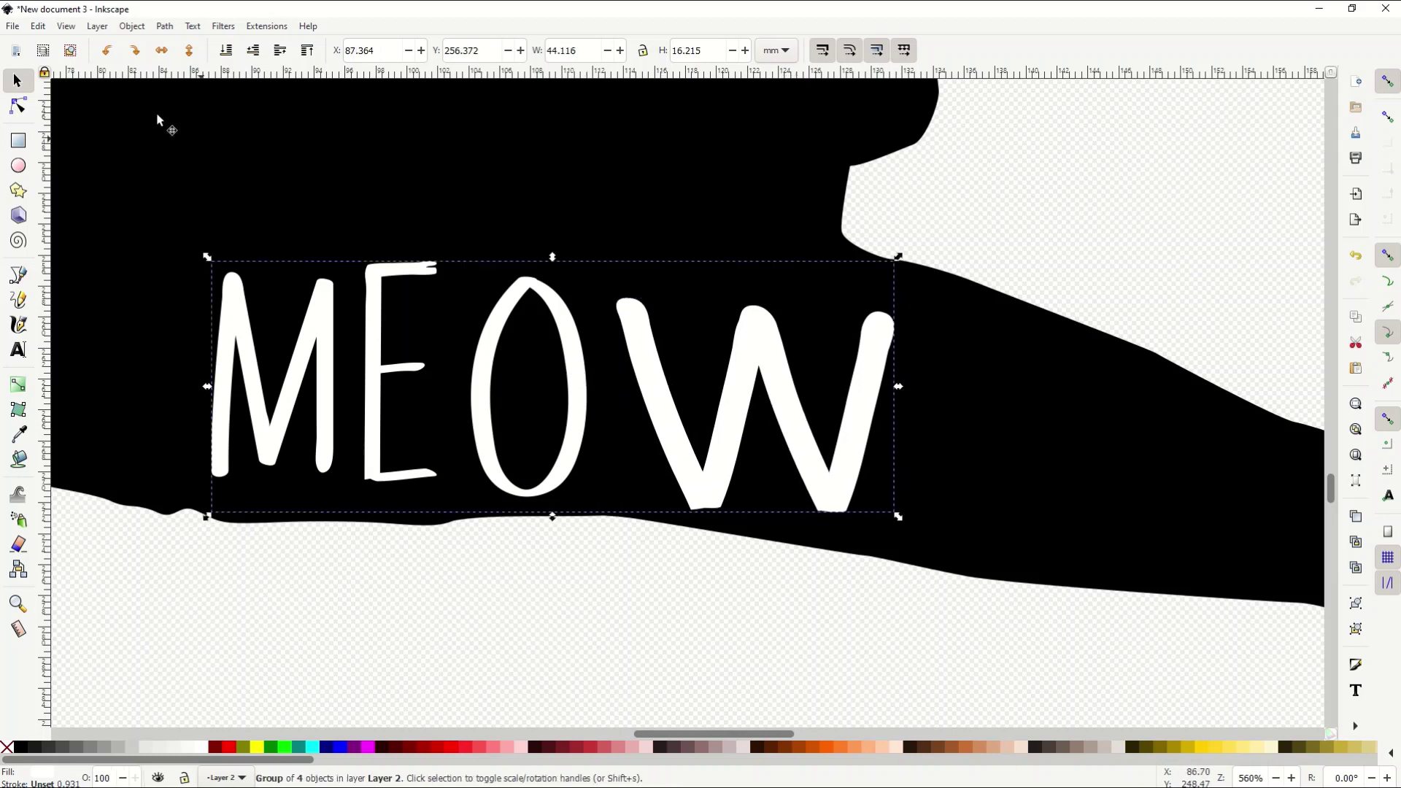
{"action": "left_click", "coordinate": [500, 313], "text": "ctrl"}
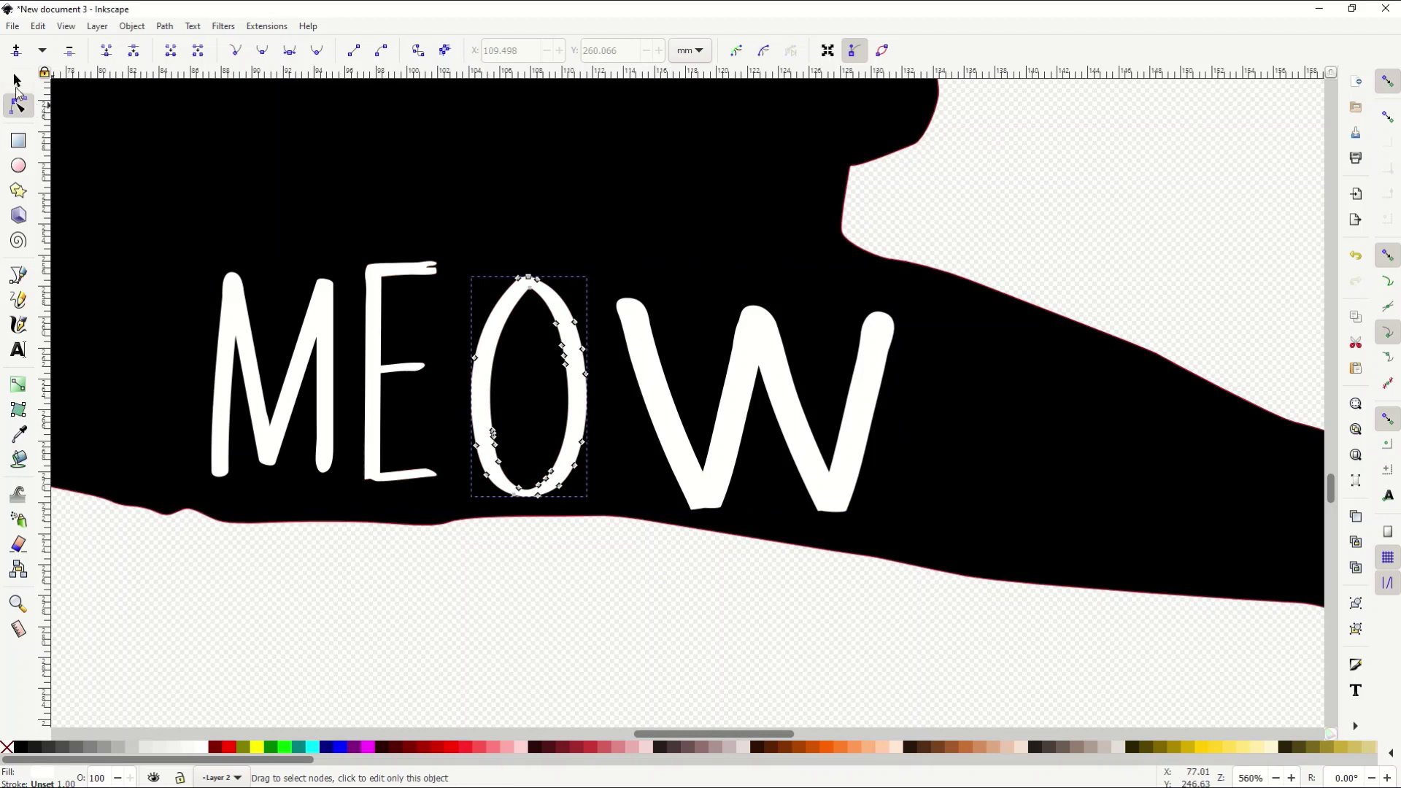
{"action": "mouse_move", "coordinate": [528, 273]}
{"action": "left_mouse_down"}
{"action": "mouse_move", "coordinate": [529, 217]}
{"action": "mouse_move", "coordinate": [508, 281]}
{"action": "left_mouse_up"}
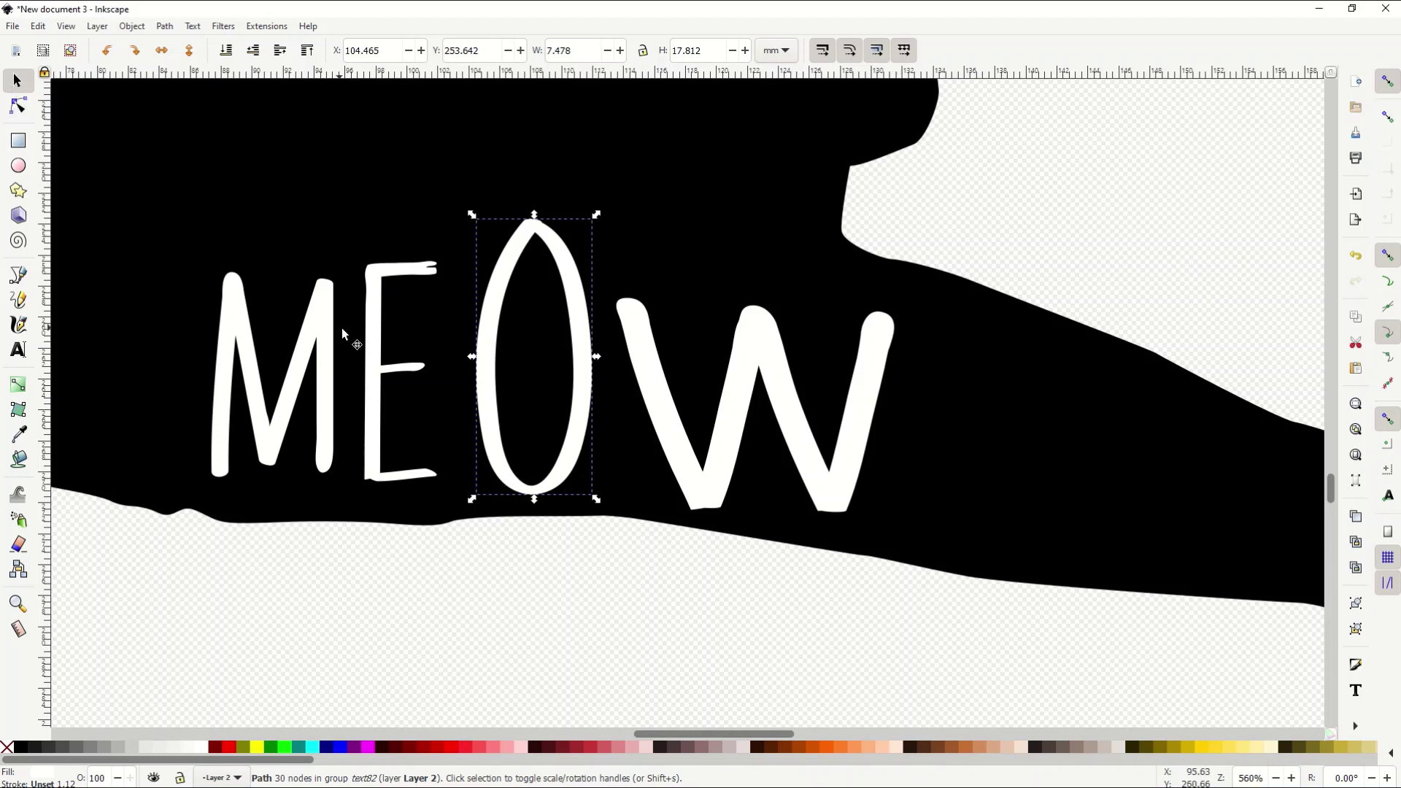
Step: Widen the E path and shift it toward the M
{"action": "left_click", "coordinate": [367, 340]}
{"action": "left_click", "coordinate": [18, 107]}
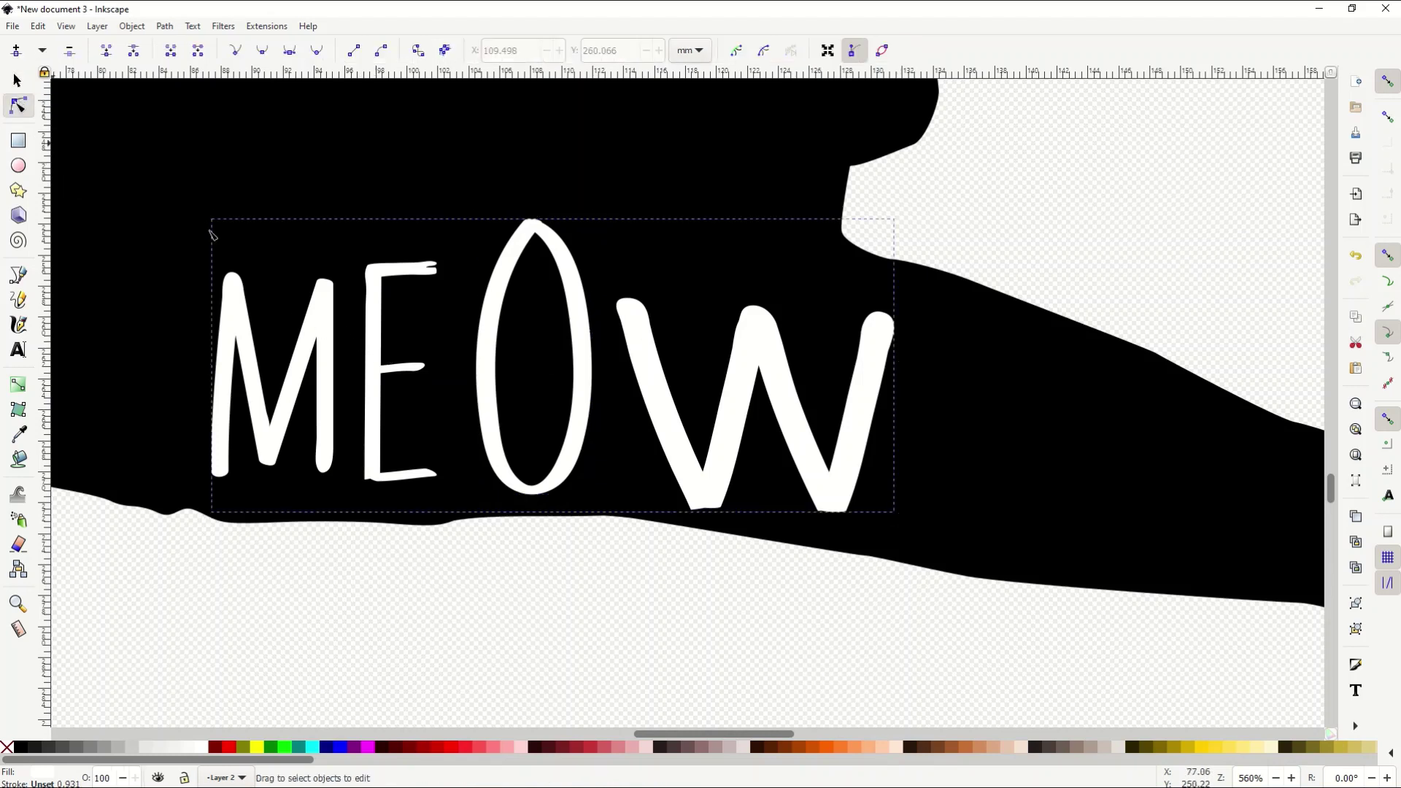
{"action": "left_click", "coordinate": [377, 331]}
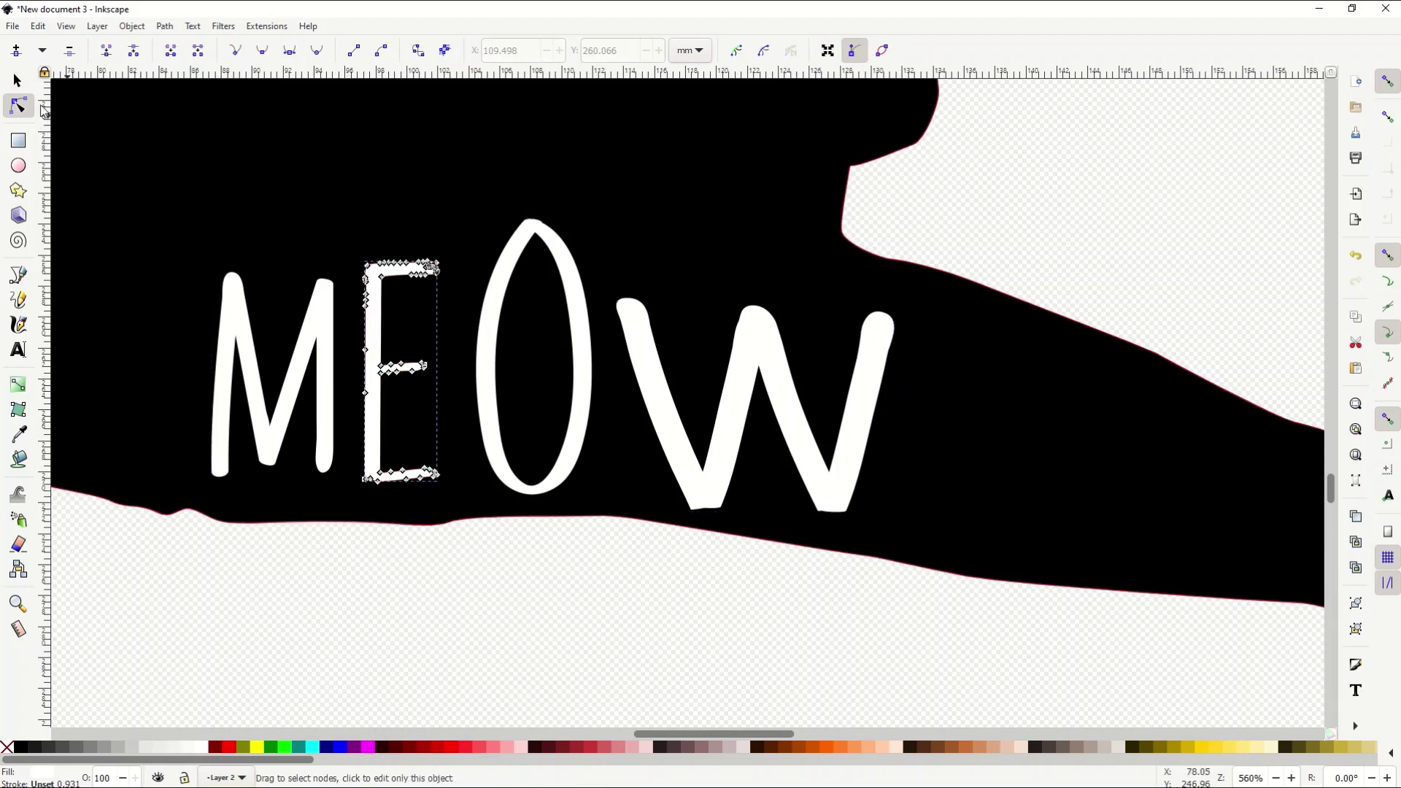
{"action": "left_click", "coordinate": [17, 80]}
{"action": "left_click_drag", "start_coordinate": [442, 370], "coordinate": [482, 379]}
{"action": "left_click_drag", "start_coordinate": [379, 371], "coordinate": [356, 372]}
Step: Move the M path away from the E and widen it to about 12.5 mm, at about X 81.2 mm, Y 257.6 mm
{"action": "left_click", "coordinate": [232, 373]}
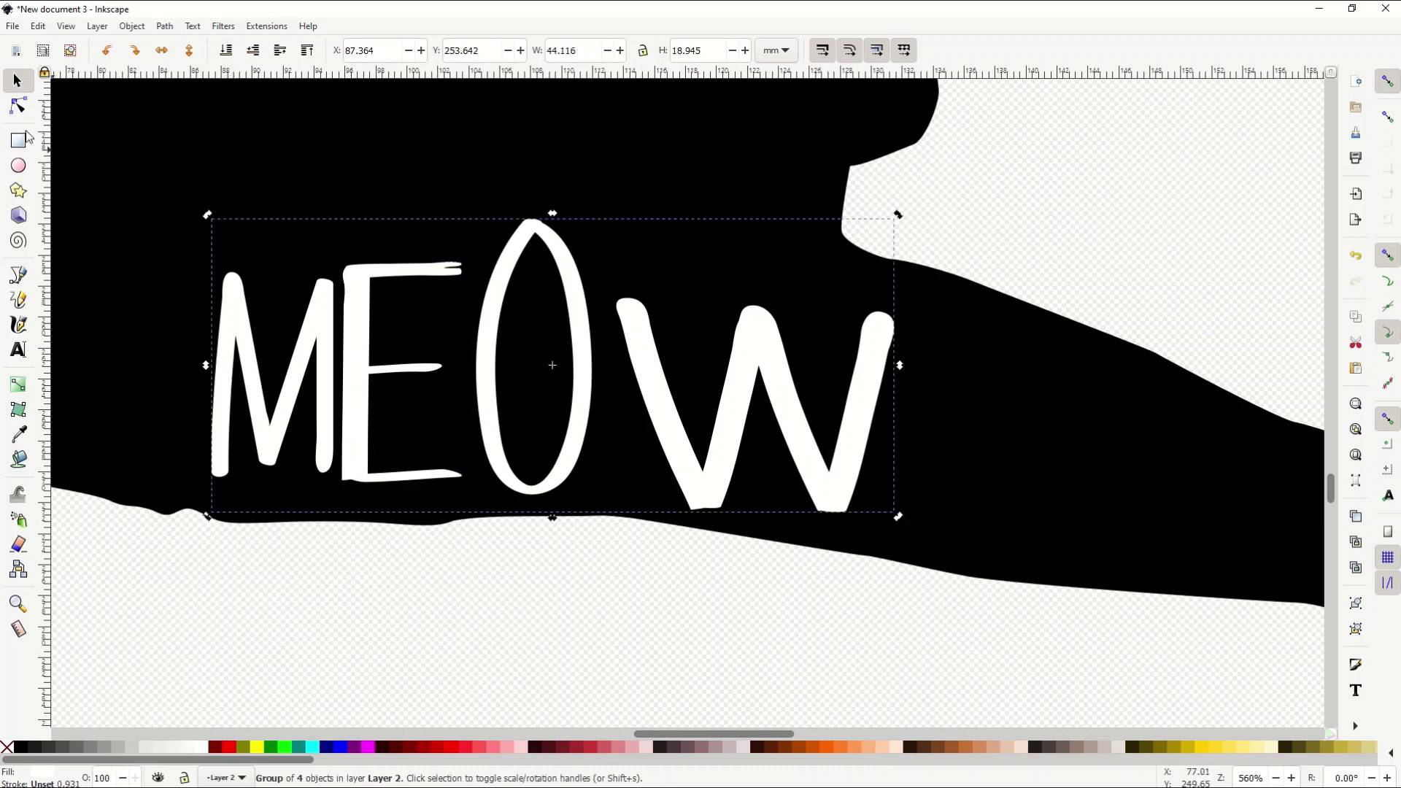
{"action": "left_click", "coordinate": [18, 106]}
{"action": "left_click", "coordinate": [219, 314]}
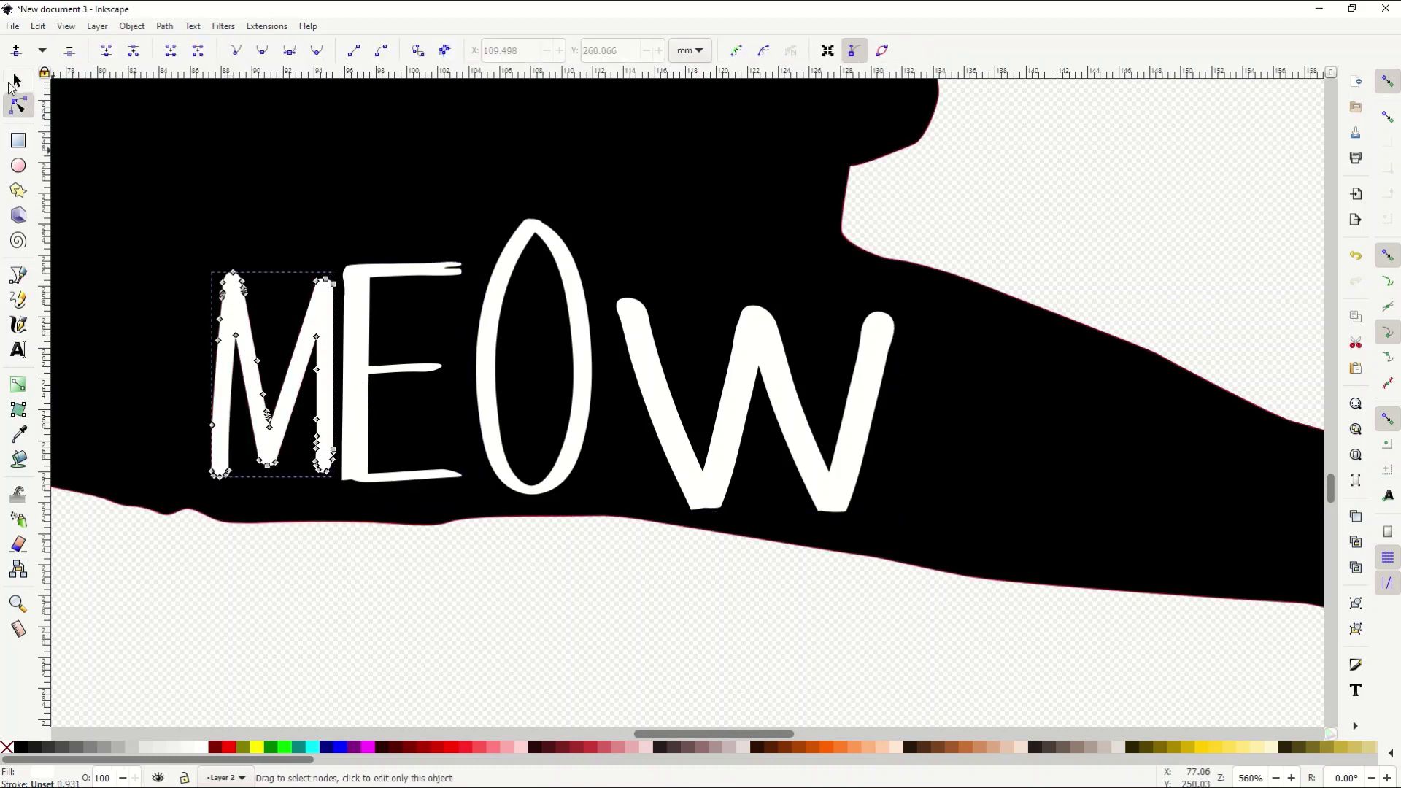
{"action": "left_click", "coordinate": [12, 83]}
{"action": "left_click_drag", "start_coordinate": [230, 332], "coordinate": [140, 334]}
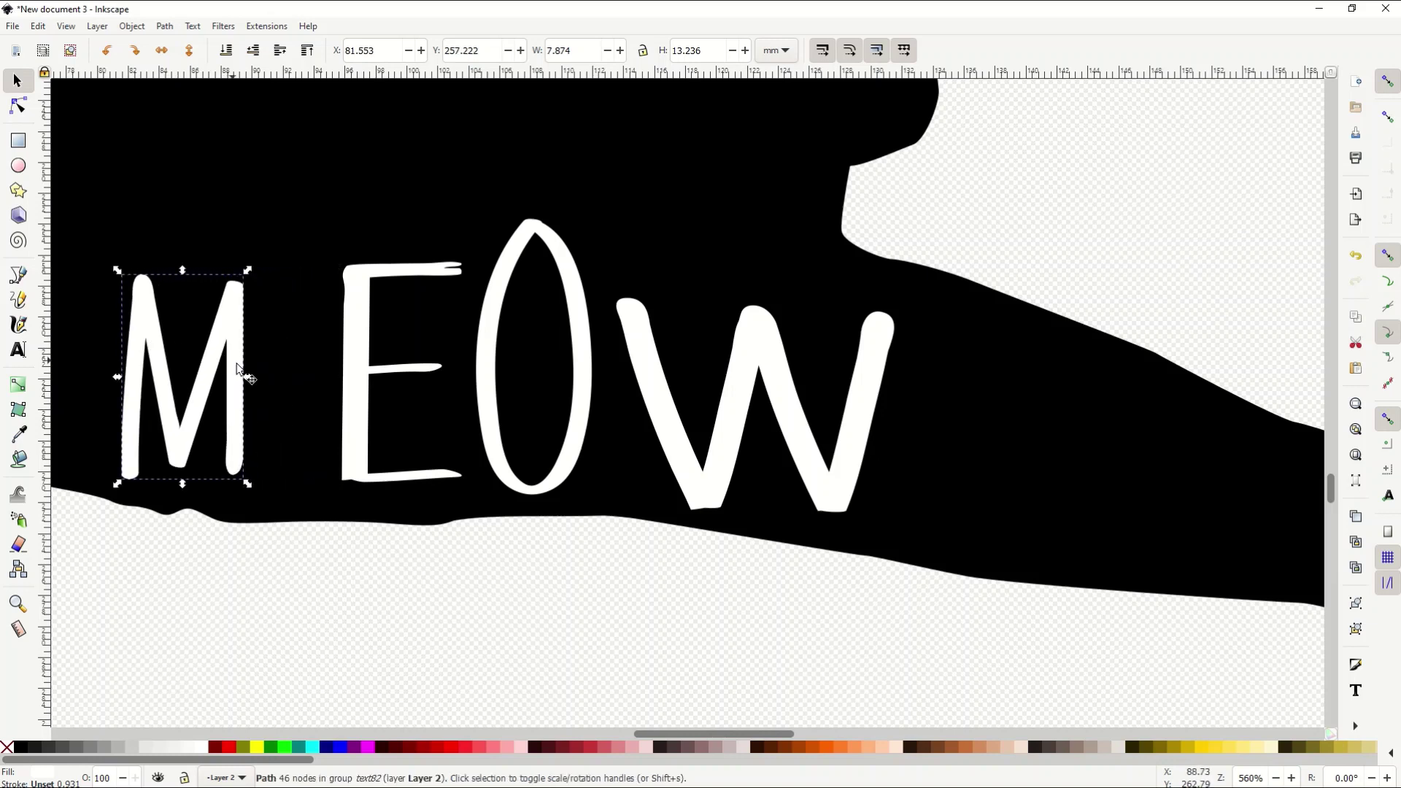
{"action": "mouse_move", "coordinate": [252, 376]}
{"action": "left_mouse_down"}
{"action": "mouse_move", "coordinate": [310, 388]}
{"action": "mouse_move", "coordinate": [261, 387]}
{"action": "left_mouse_up"}
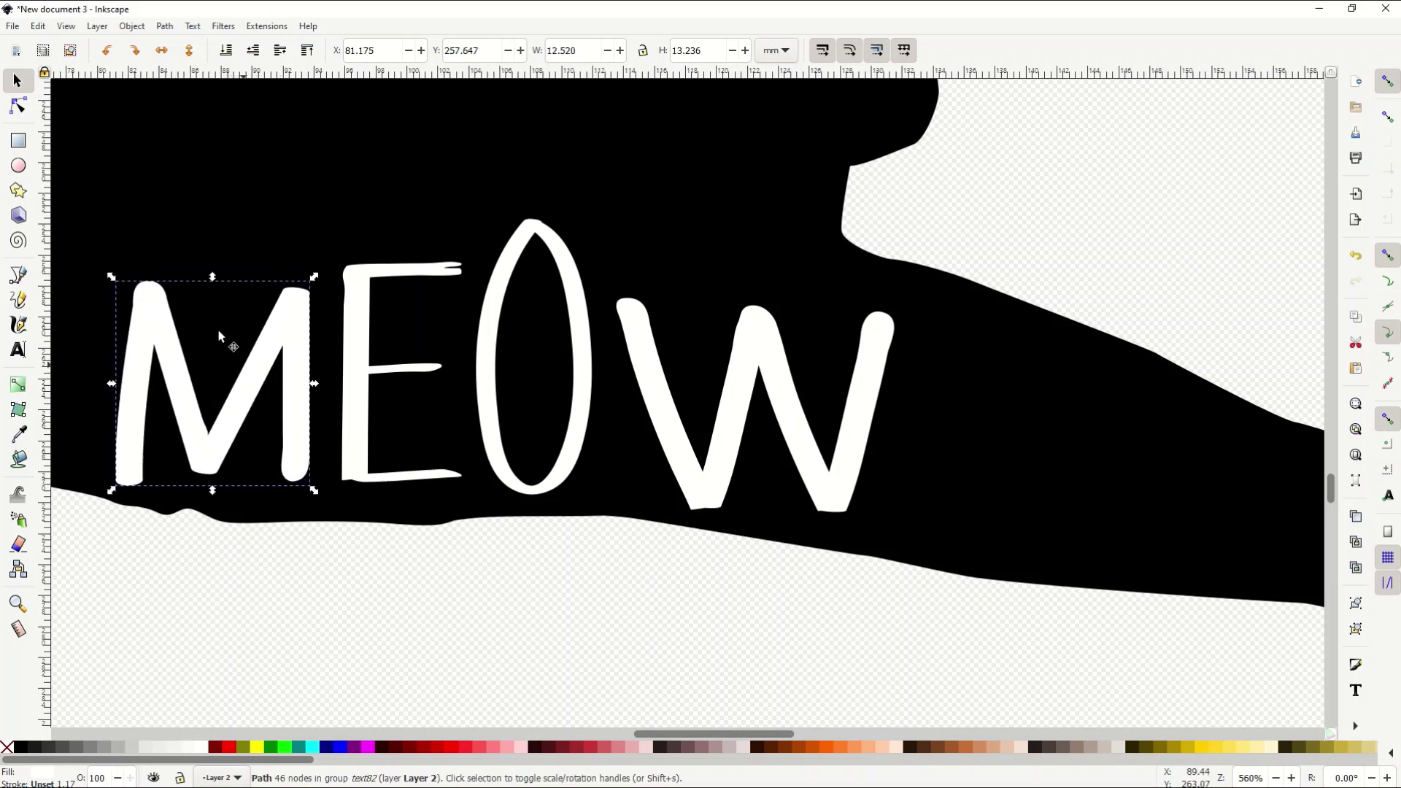
Step: Examine how the reshaped MEOW lettering fits within the whole cat silhouette, with nothing selected
{"action": "scroll", "coordinate": [267, 287], "scroll_direction": "up", "scroll_amount": 1}
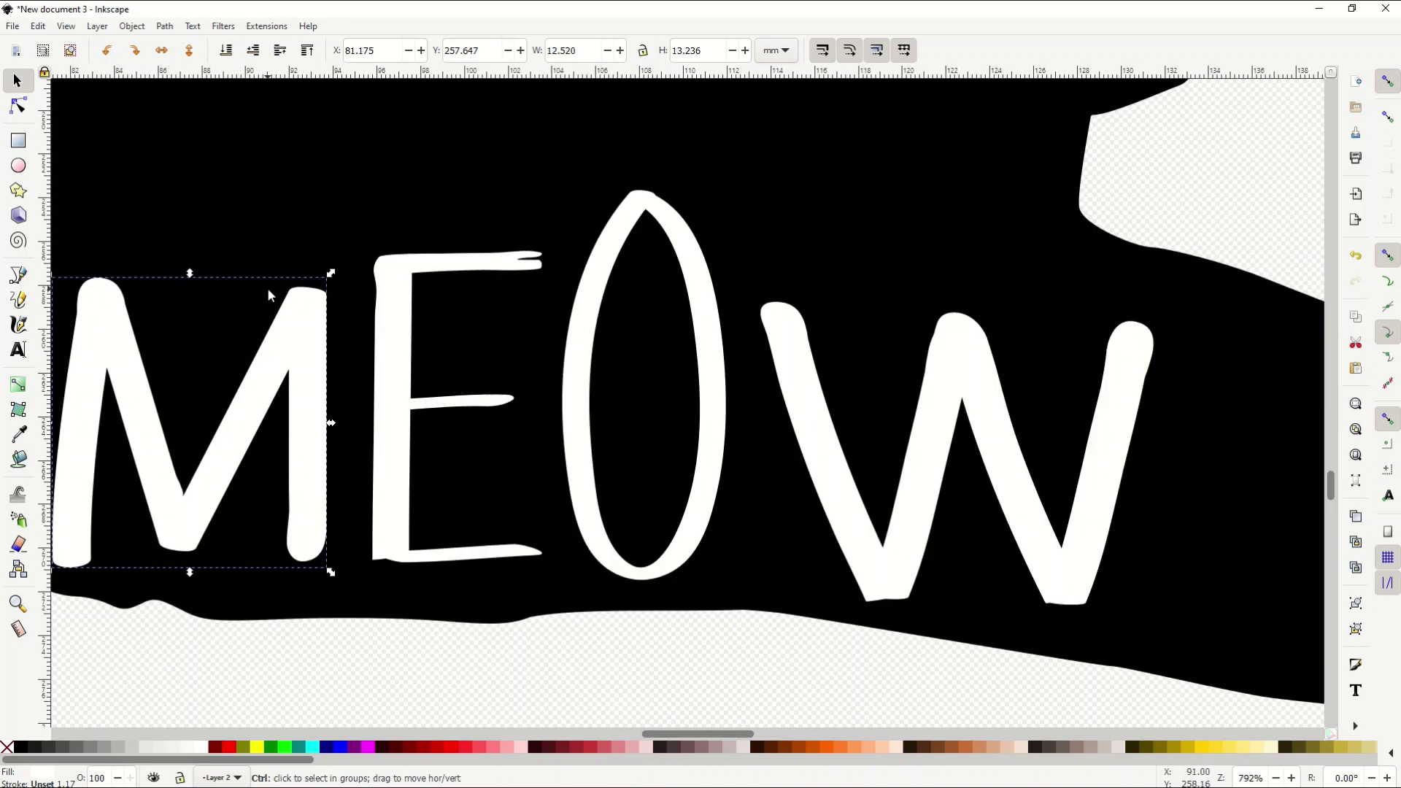
{"action": "scroll", "coordinate": [267, 288], "scroll_direction": "down", "scroll_amount": 3}
{"action": "left_click", "coordinate": [187, 426]}
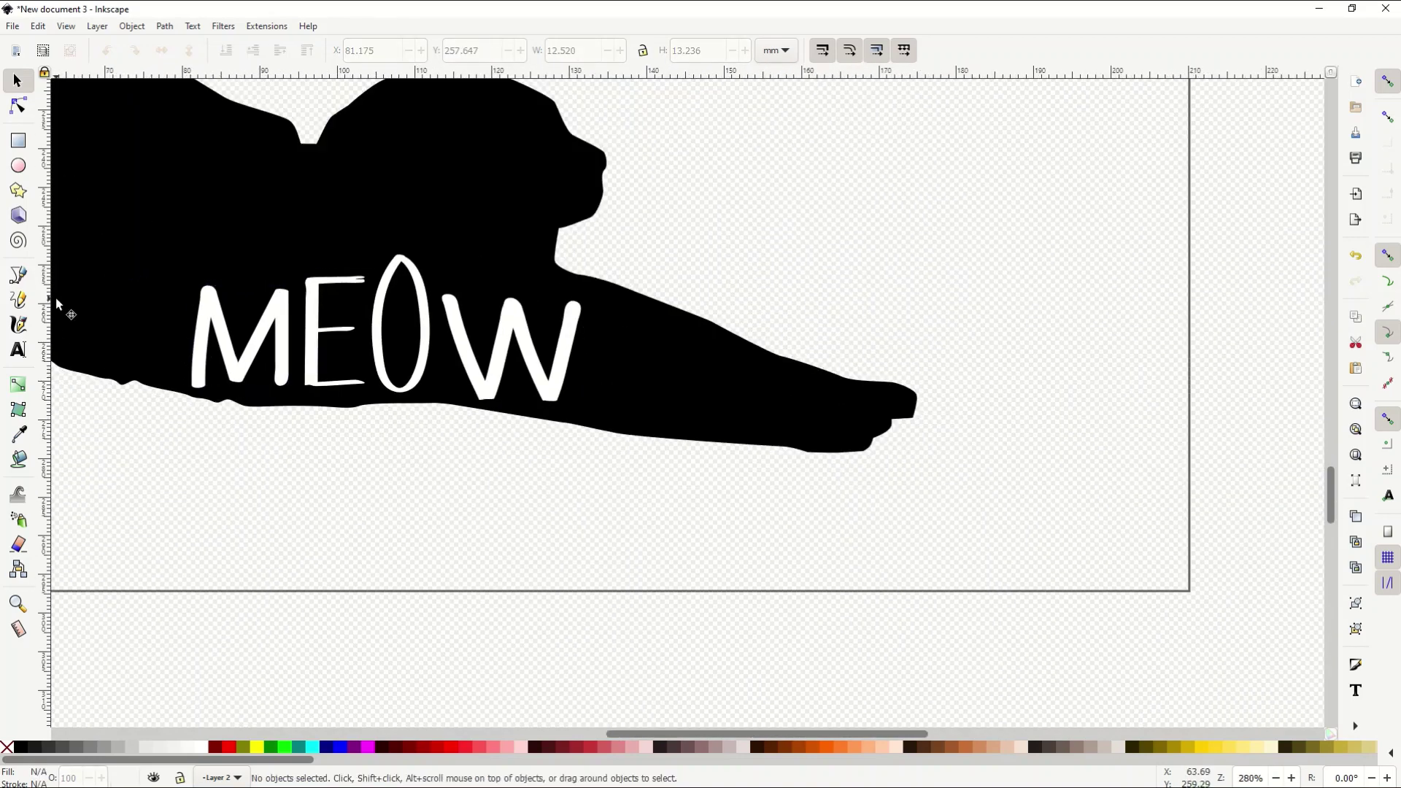
{"action": "scroll", "coordinate": [108, 336], "scroll_direction": "up", "scroll_amount": 3}
{"action": "scroll", "coordinate": [107, 338], "scroll_direction": "down", "scroll_amount": 1}
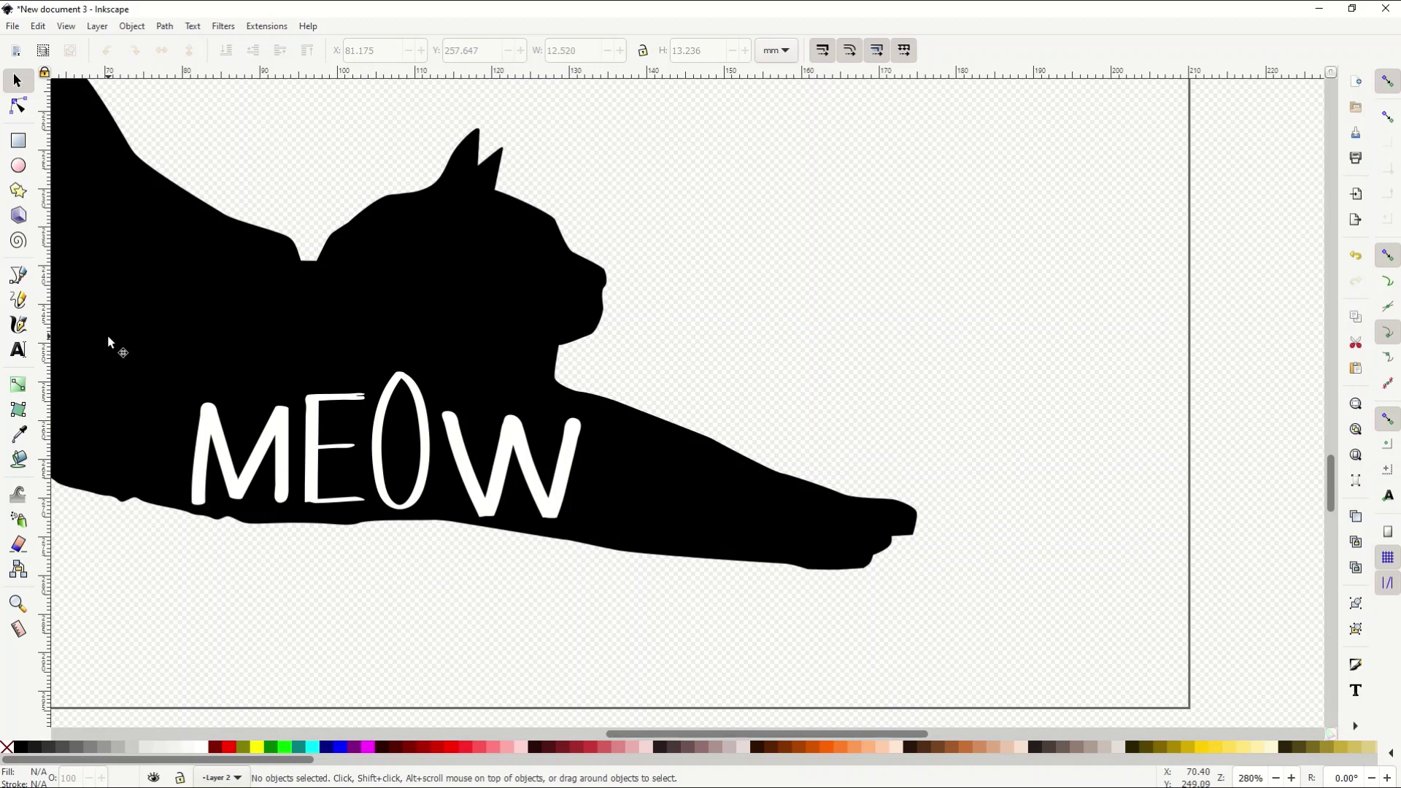
{"action": "scroll", "coordinate": [624, 732], "scroll_direction": "left", "scroll_amount": 5}
{"action": "scroll", "coordinate": [618, 441], "scroll_direction": "up", "scroll_amount": 3}
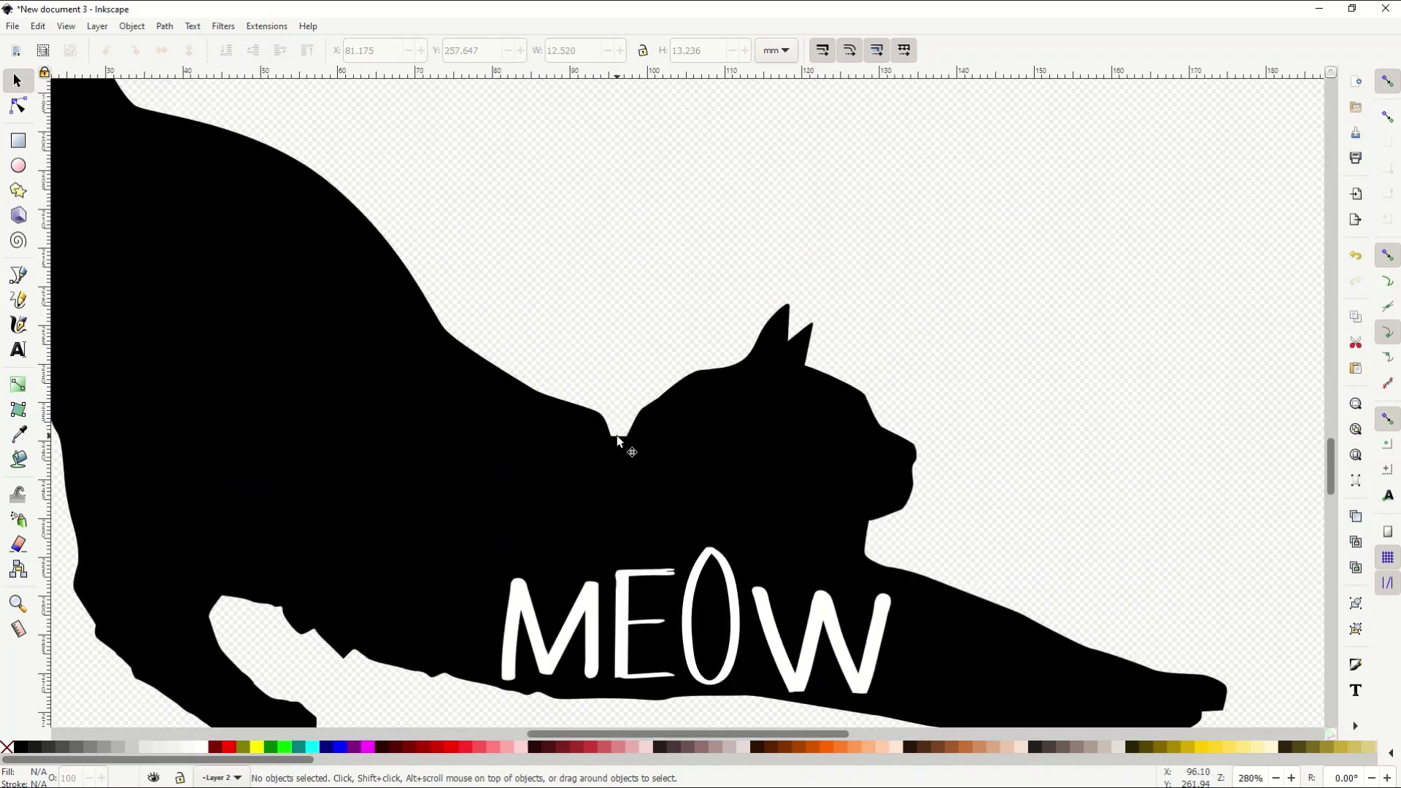
{"action": "left_click_drag", "start_coordinate": [599, 734], "coordinate": [586, 738]}
{"action": "scroll", "coordinate": [557, 625], "scroll_direction": "down", "scroll_amount": 1, "text": "ctrl"}
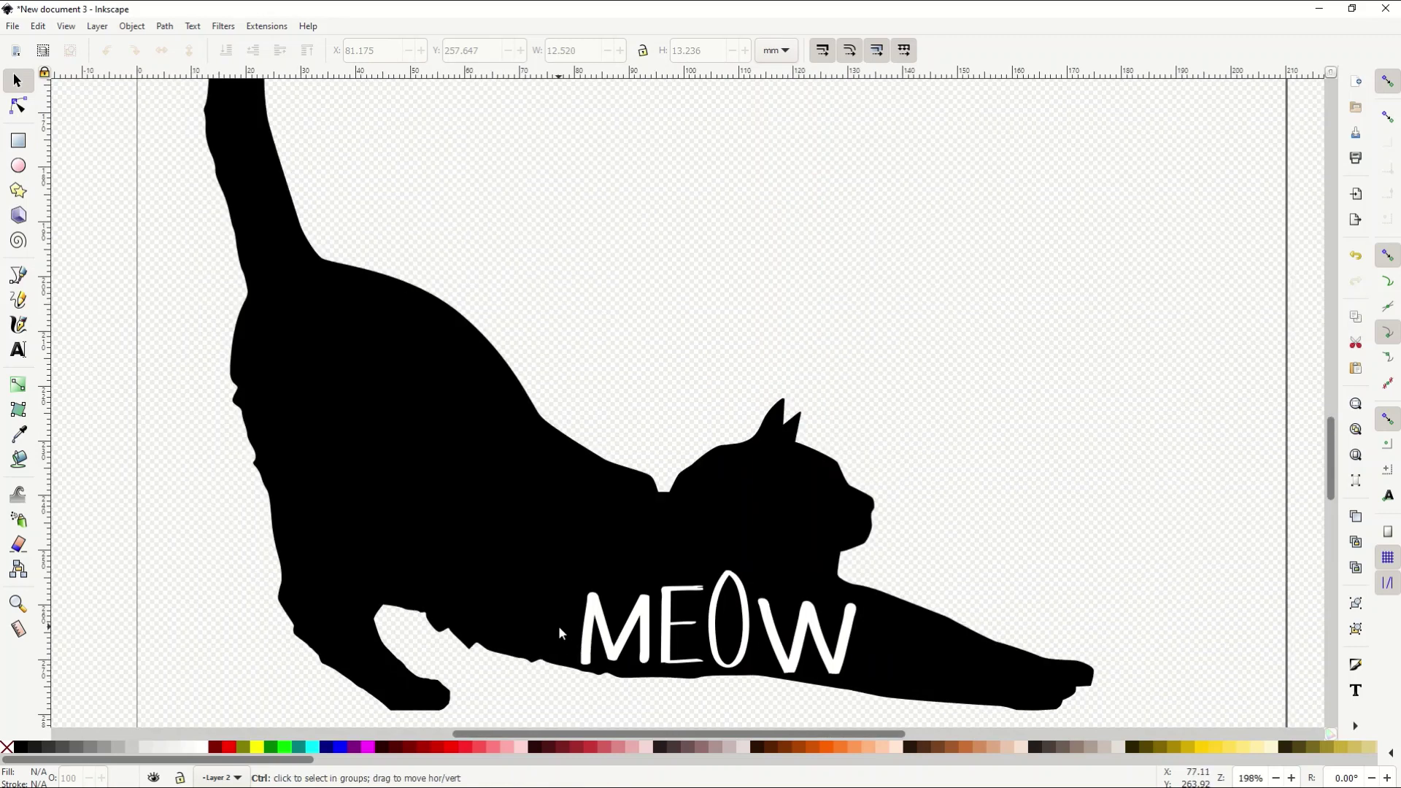
{"action": "scroll", "coordinate": [596, 651], "scroll_direction": "down", "scroll_amount": 2}
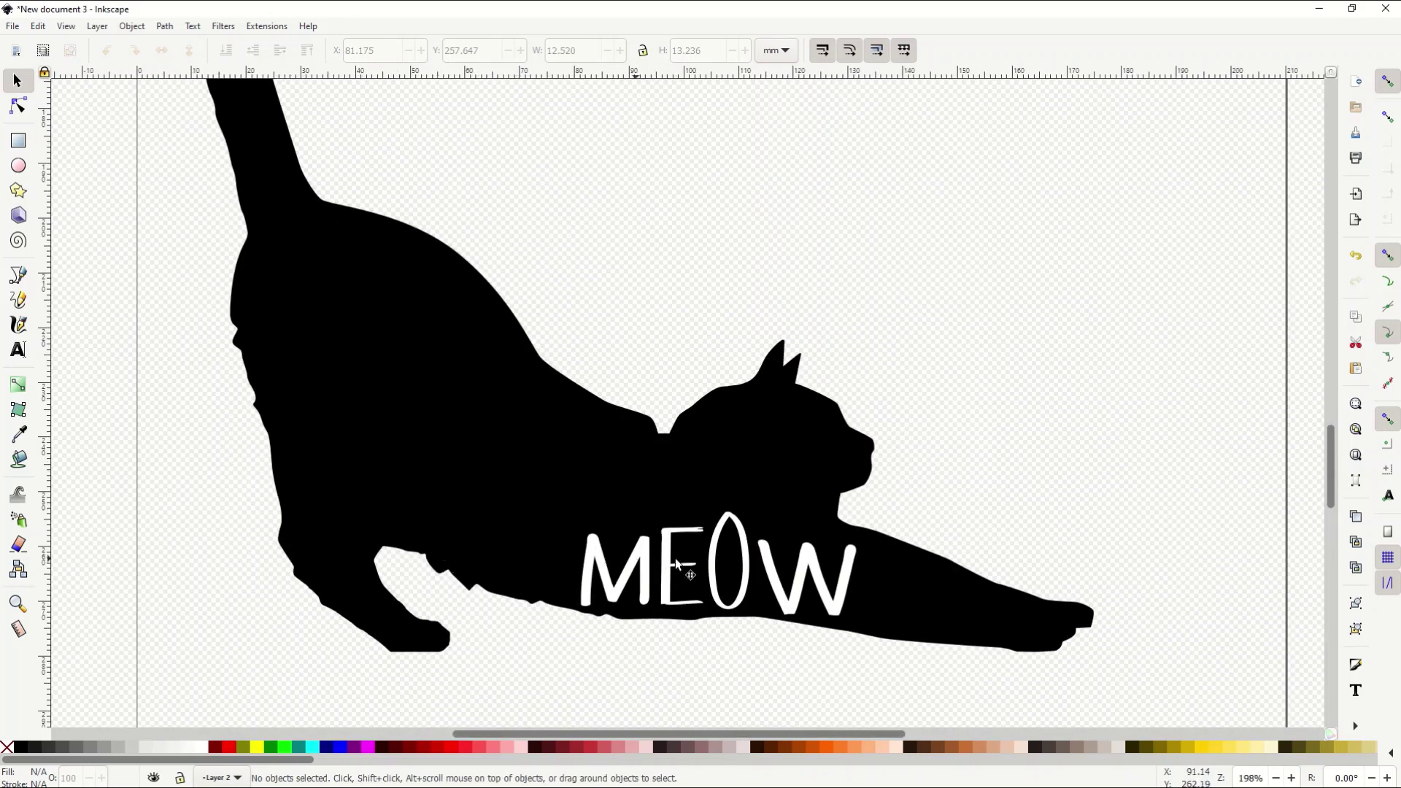
Step: Add the text LETS in white Lemonade Stand lettering at 50 pt and place it on the cat's upper back
{"action": "key", "text": "t"}
{"action": "left_click_drag", "start_coordinate": [199, 131], "coordinate": [865, 389]}
{"action": "key", "text": "ctrl+v"}
{"action": "key", "text": "ctrl+a"}
{"action": "type", "text": "LEMON"}
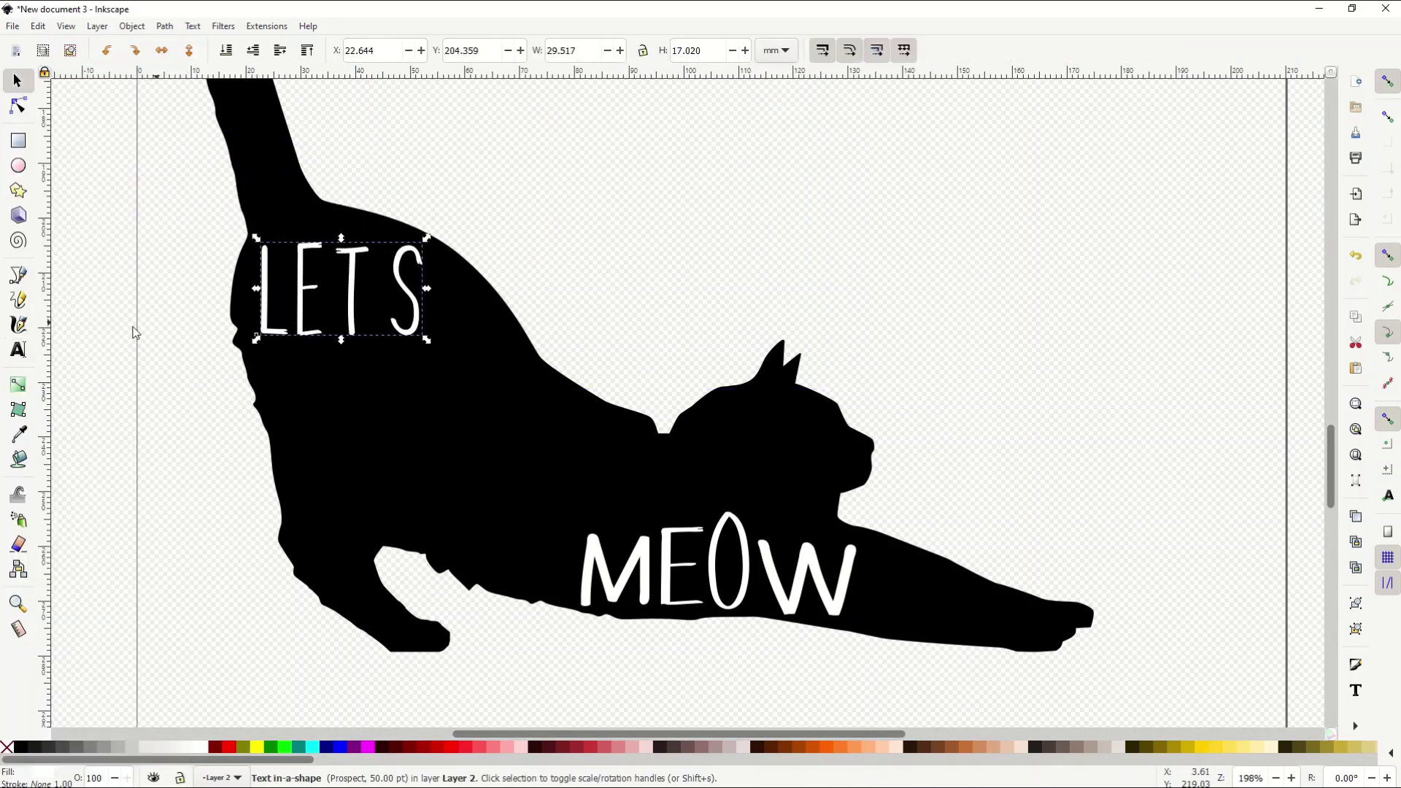
Step: Add the text GET in white Lemonade Stand lettering at 50 pt and place it directly below LETS
{"action": "key", "text": "t"}
{"action": "left_click_drag", "start_coordinate": [405, 108], "coordinate": [920, 209]}
{"action": "key", "text": "s"}
{"action": "key", "text": "t"}
{"action": "left_click_drag", "start_coordinate": [547, 136], "coordinate": [1024, 334]}
{"action": "key", "text": "ctrl+v"}
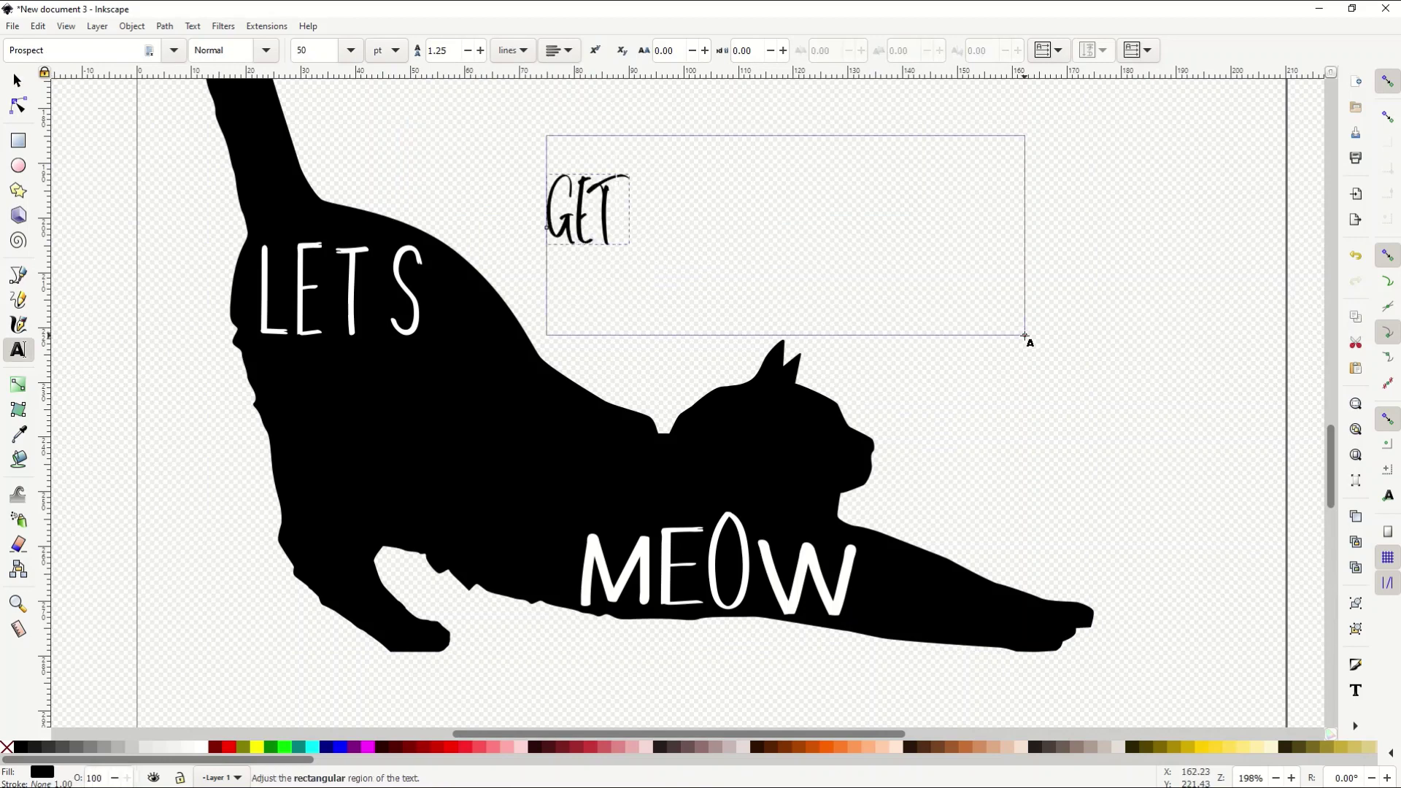
{"action": "key", "text": "ctrl+a"}
{"action": "type", "text": "Amatic SC"}
{"action": "key", "text": "Return"}
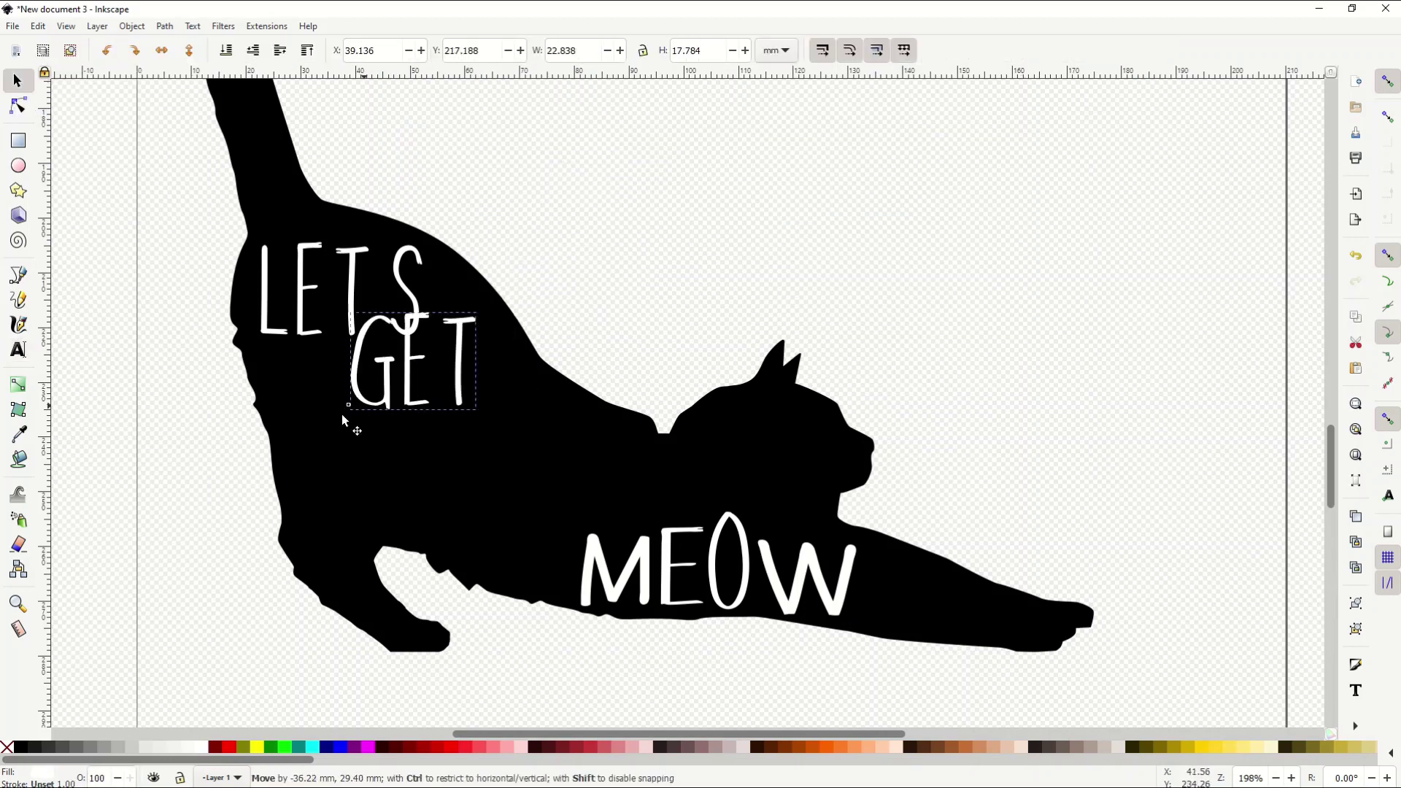
Step: Add the text THE in white Lemonade Stand lettering beside GET, and reposition the MEOW lettering on the cat's chest
{"action": "key", "text": "t"}
{"action": "left_click_drag", "start_coordinate": [547, 111], "coordinate": [1051, 302]}
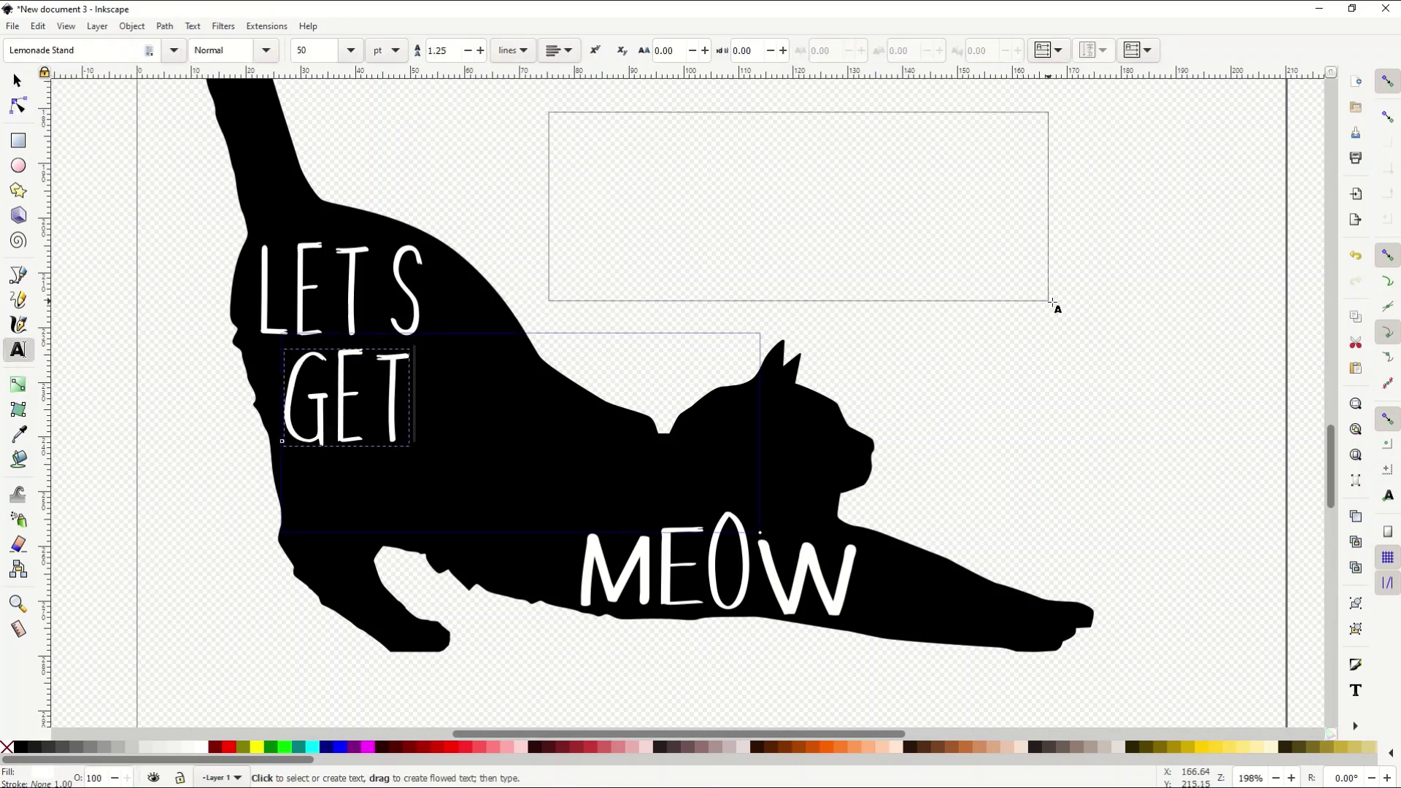
{"action": "type", "text": "THE"}
{"action": "key", "text": "ctrl+a"}
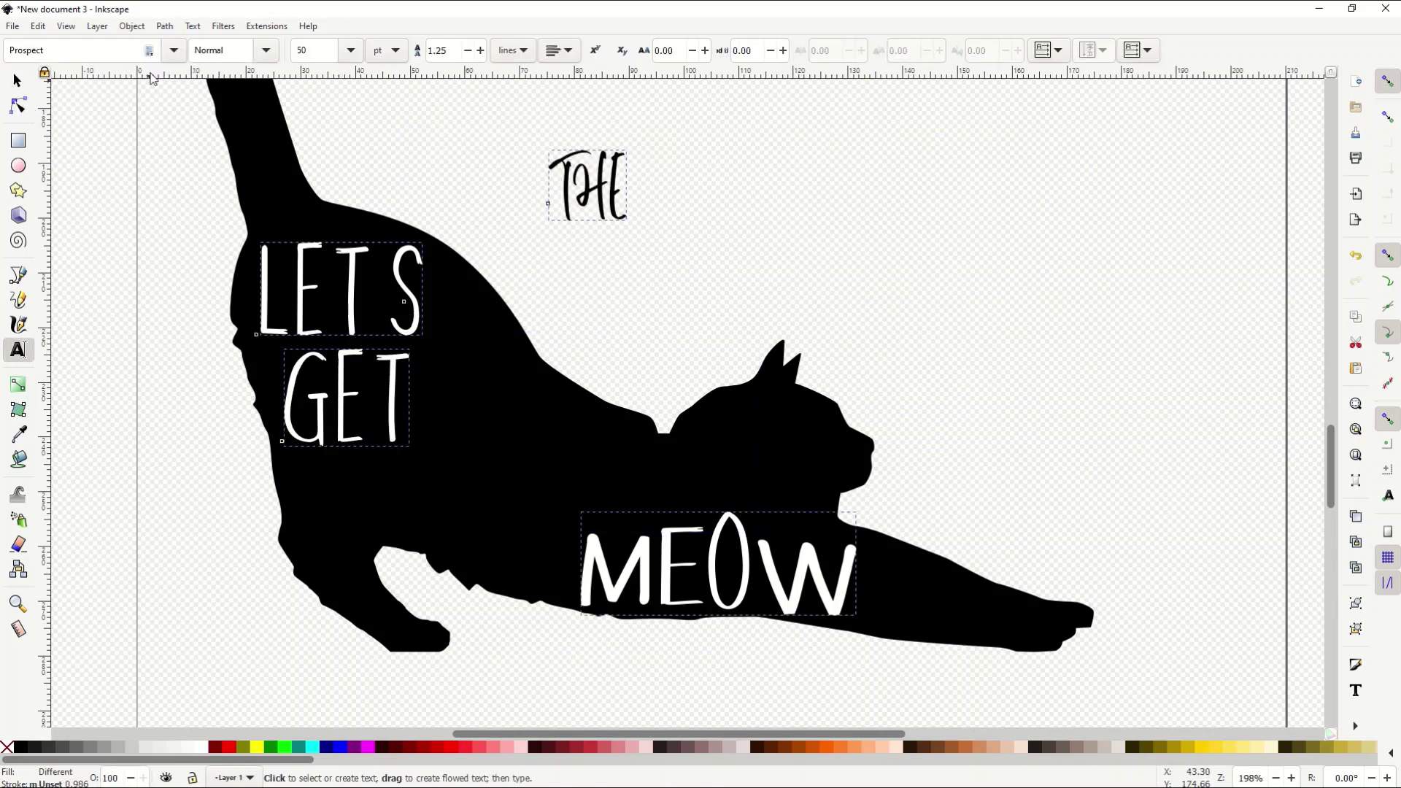
{"action": "left_click", "coordinate": [174, 49]}
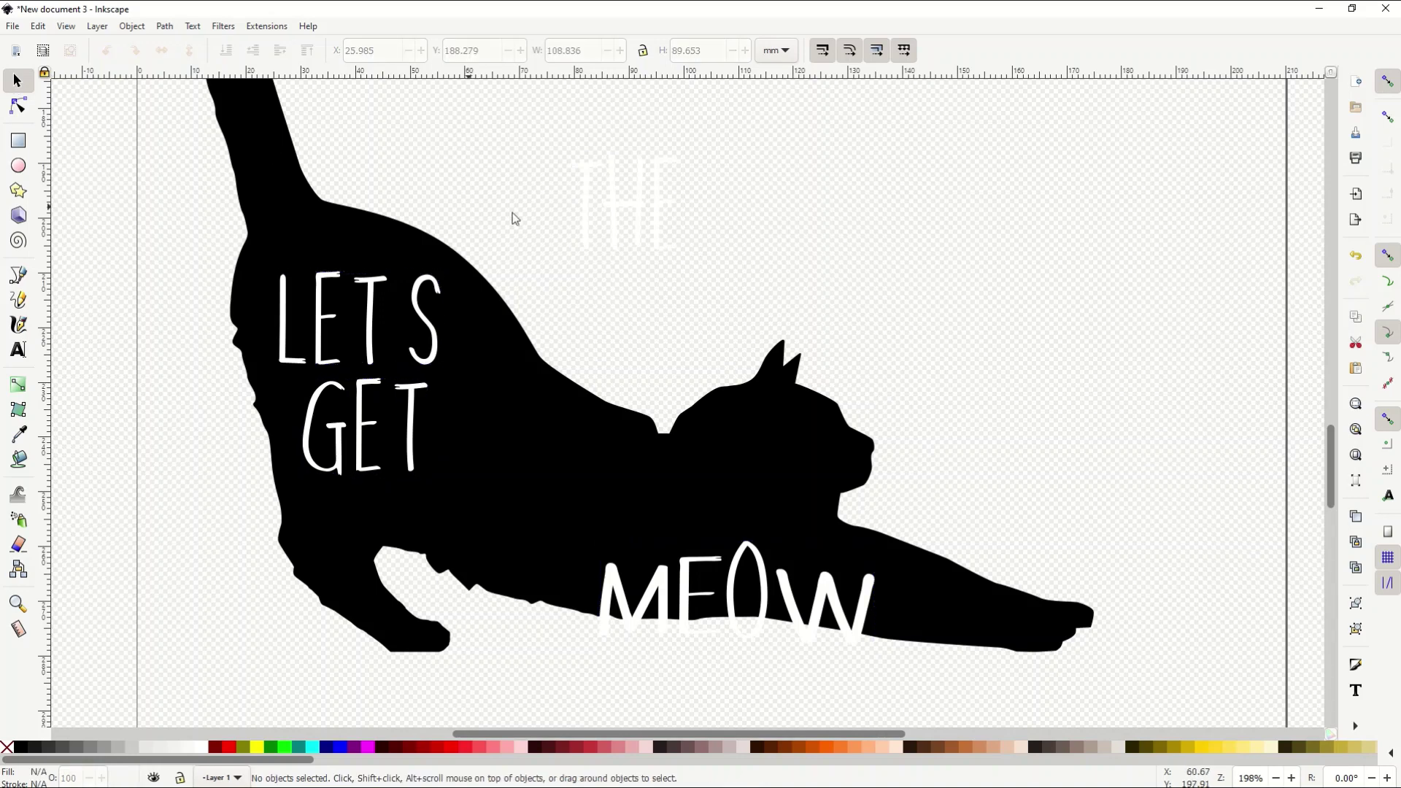
{"action": "left_click_drag", "start_coordinate": [624, 203], "coordinate": [511, 427]}
{"action": "left_click_drag", "start_coordinate": [663, 597], "coordinate": [685, 554]}
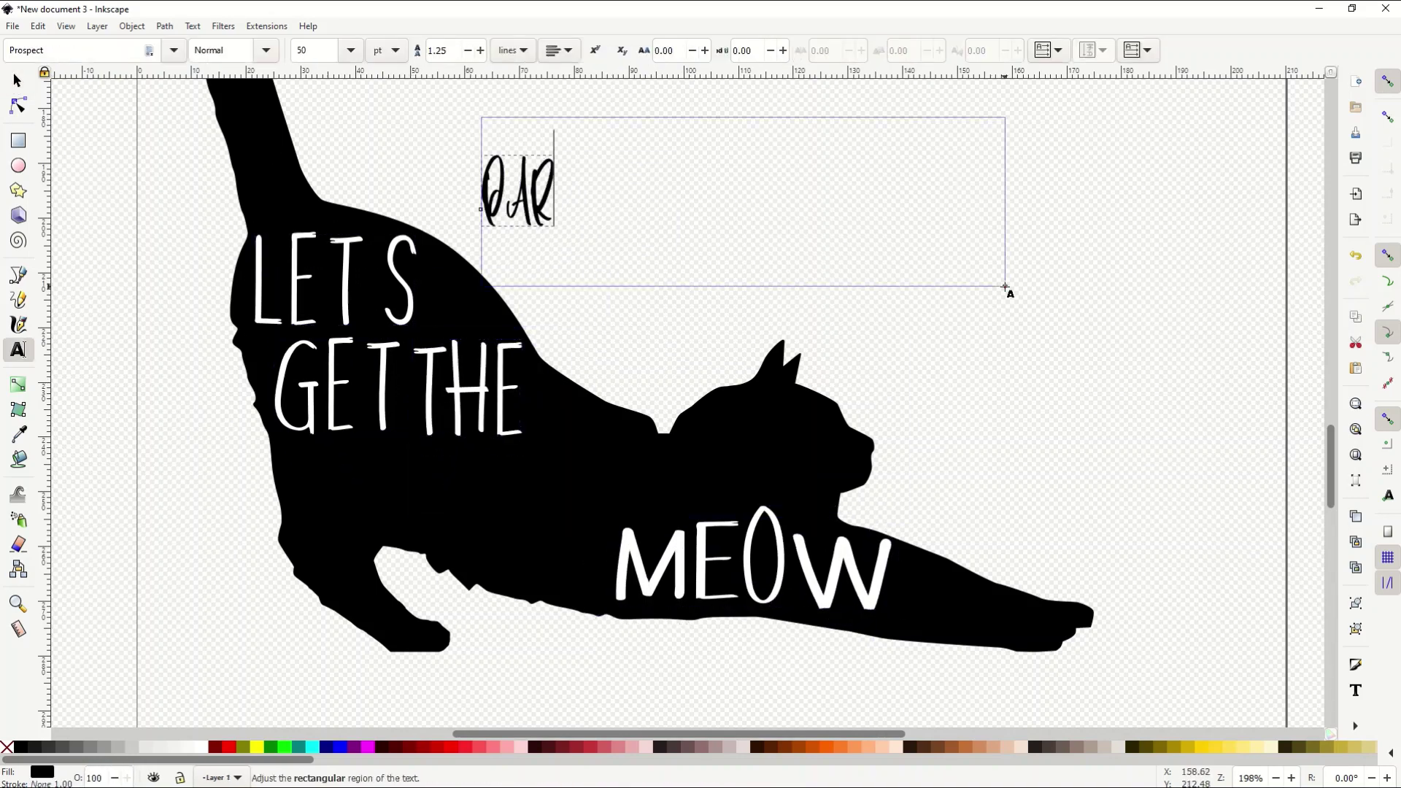
Step: Add the text PARTY in white Lemonade Stand lettering and place it below GET at about X 29.6 mm, Y 240.5 mm
{"action": "type", "text": "TY"}
{"action": "key", "text": "ctrl+a"}
{"action": "left_click", "coordinate": [174, 49]}
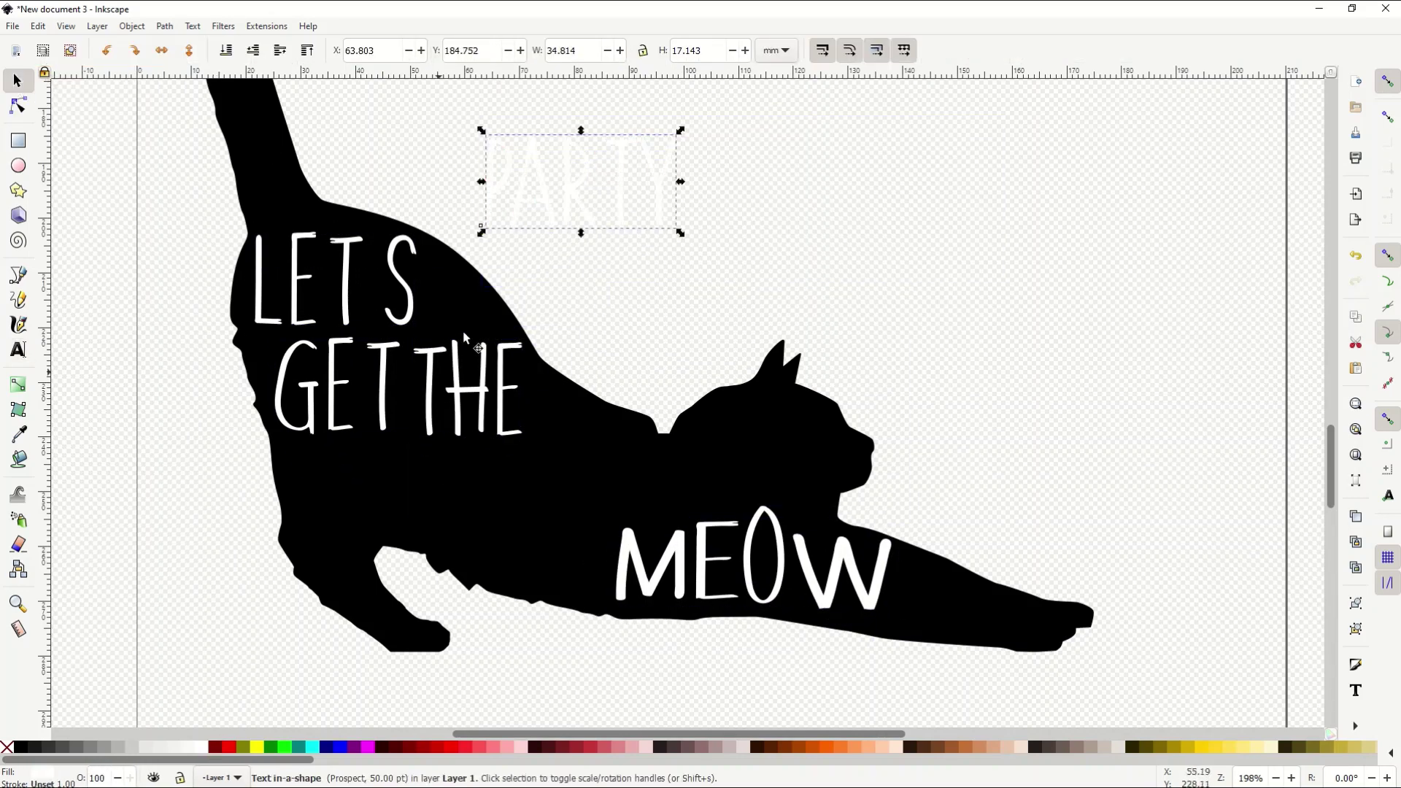
{"action": "left_click_drag", "start_coordinate": [547, 179], "coordinate": [394, 485]}
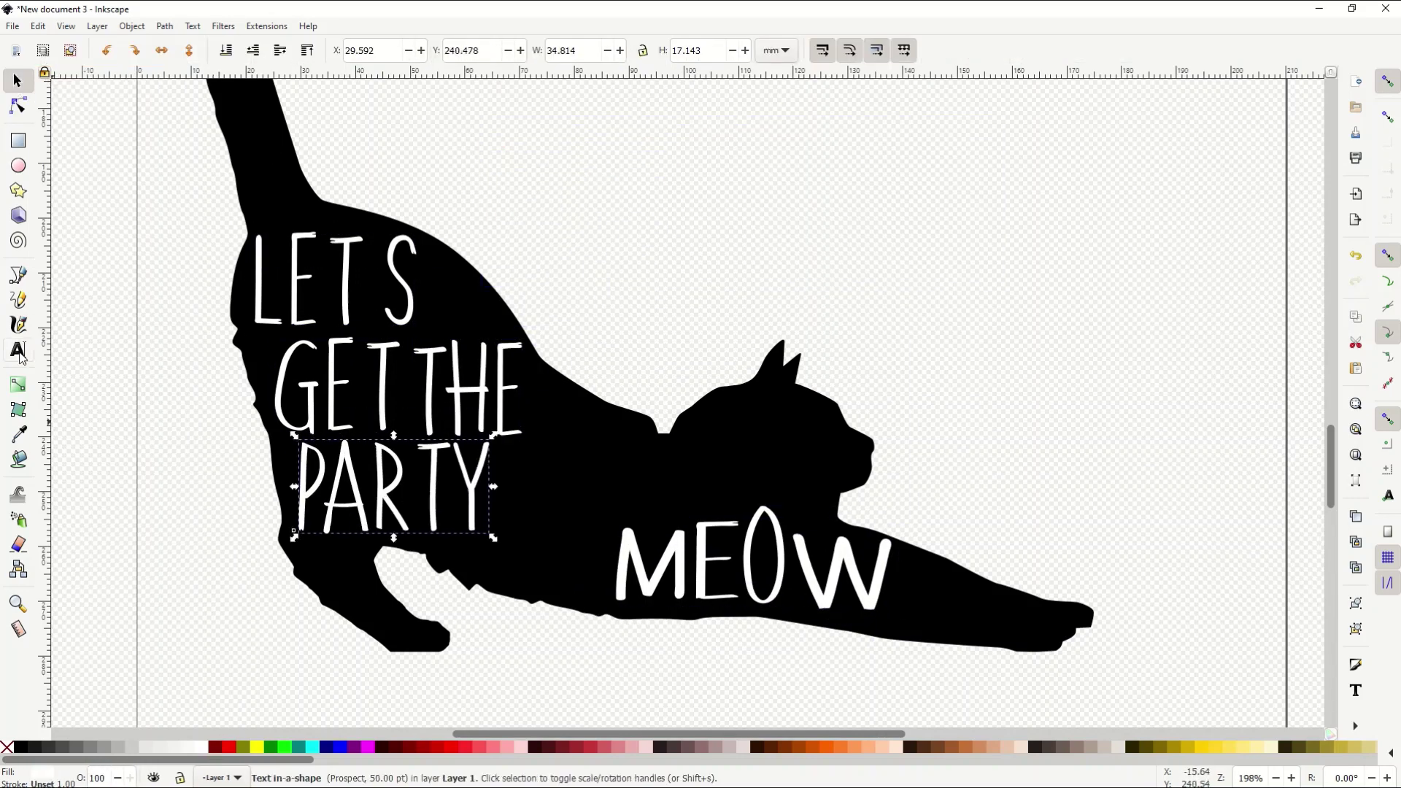
Step: Add the text STARTED in white Lemonade Stand lettering at 50 pt and place it beside PARTY
{"action": "left_click_drag", "start_coordinate": [464, 115], "coordinate": [1039, 265]}
{"action": "type", "text": "STARTED"}
{"action": "key", "text": "ctrl+a"}
{"action": "left_click", "coordinate": [173, 49]}
{"action": "key", "text": "Return"}
{"action": "left_click", "coordinate": [17, 81]}
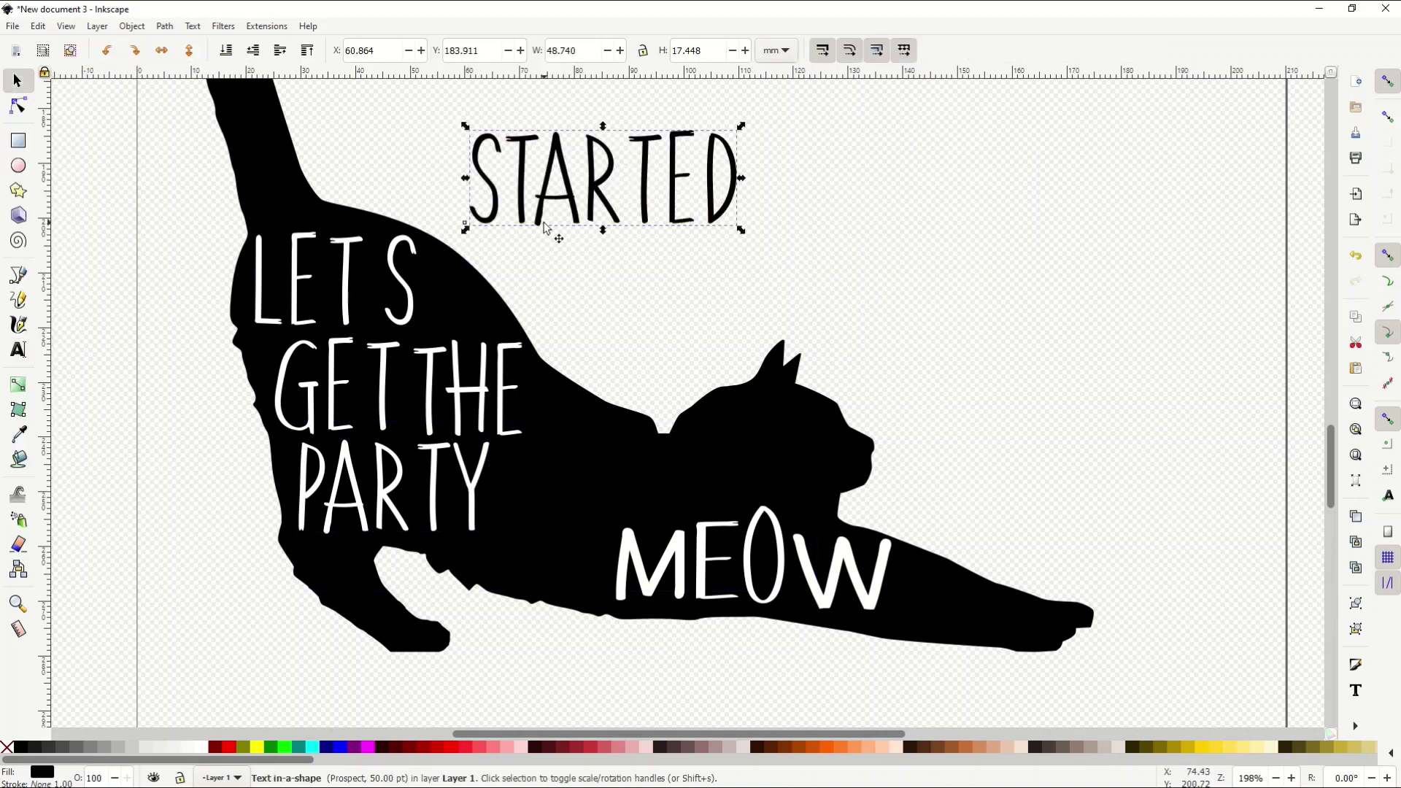
{"action": "left_click_drag", "start_coordinate": [555, 221], "coordinate": [601, 519]}
Step: Add the text RIGHT in white Lemonade Stand lettering at 40 pt and place it in front of MEOW at about X 59.5 mm, Y 256.4 mm
{"action": "left_click", "coordinate": [17, 349]}
{"action": "left_click_drag", "start_coordinate": [516, 156], "coordinate": [931, 306]}
{"action": "type", "text": "RIGHT"}
{"action": "key", "text": "ctrl+a"}
{"action": "left_click", "coordinate": [173, 50]}
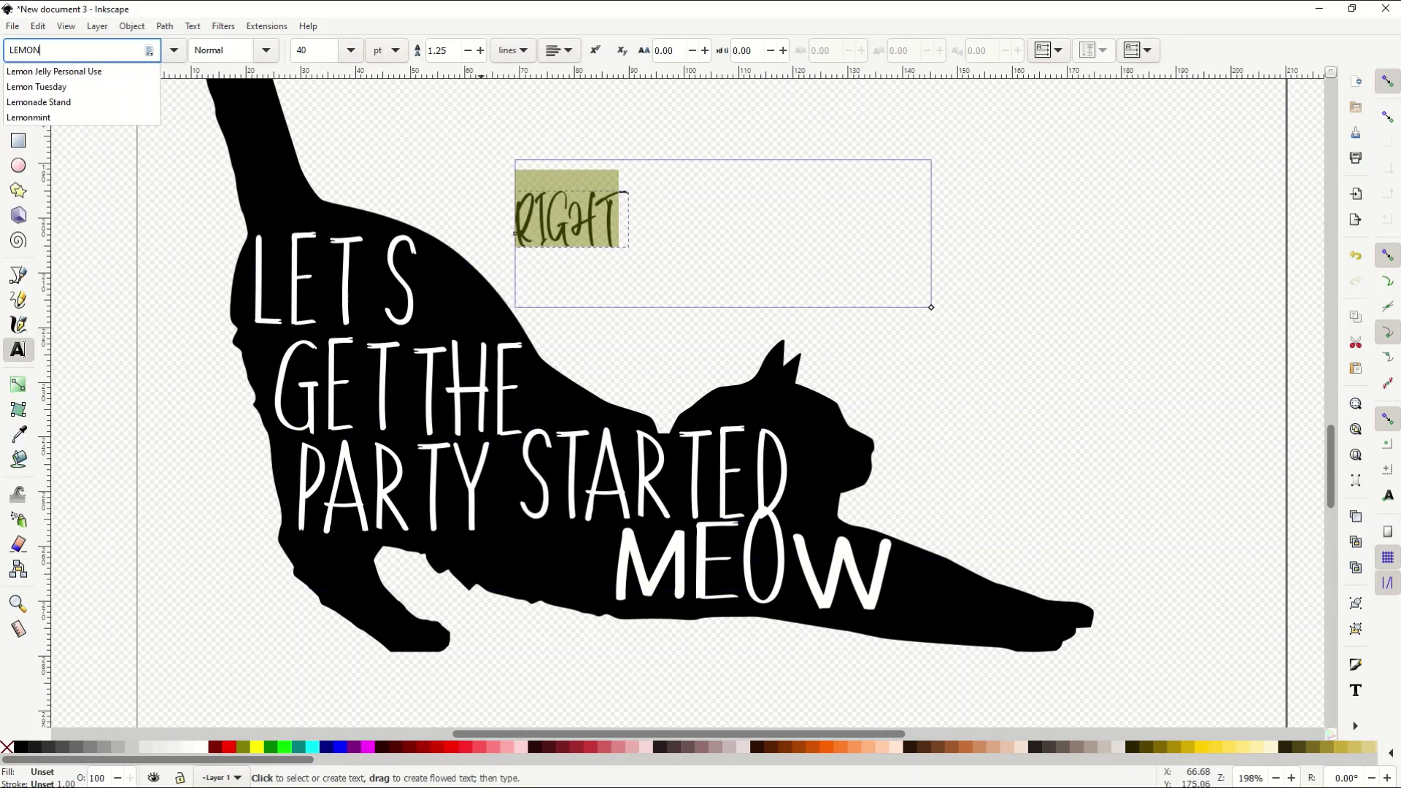
{"action": "key", "text": "Return"}
{"action": "left_click", "coordinate": [17, 81]}
{"action": "left_click_drag", "start_coordinate": [532, 233], "coordinate": [495, 533]}
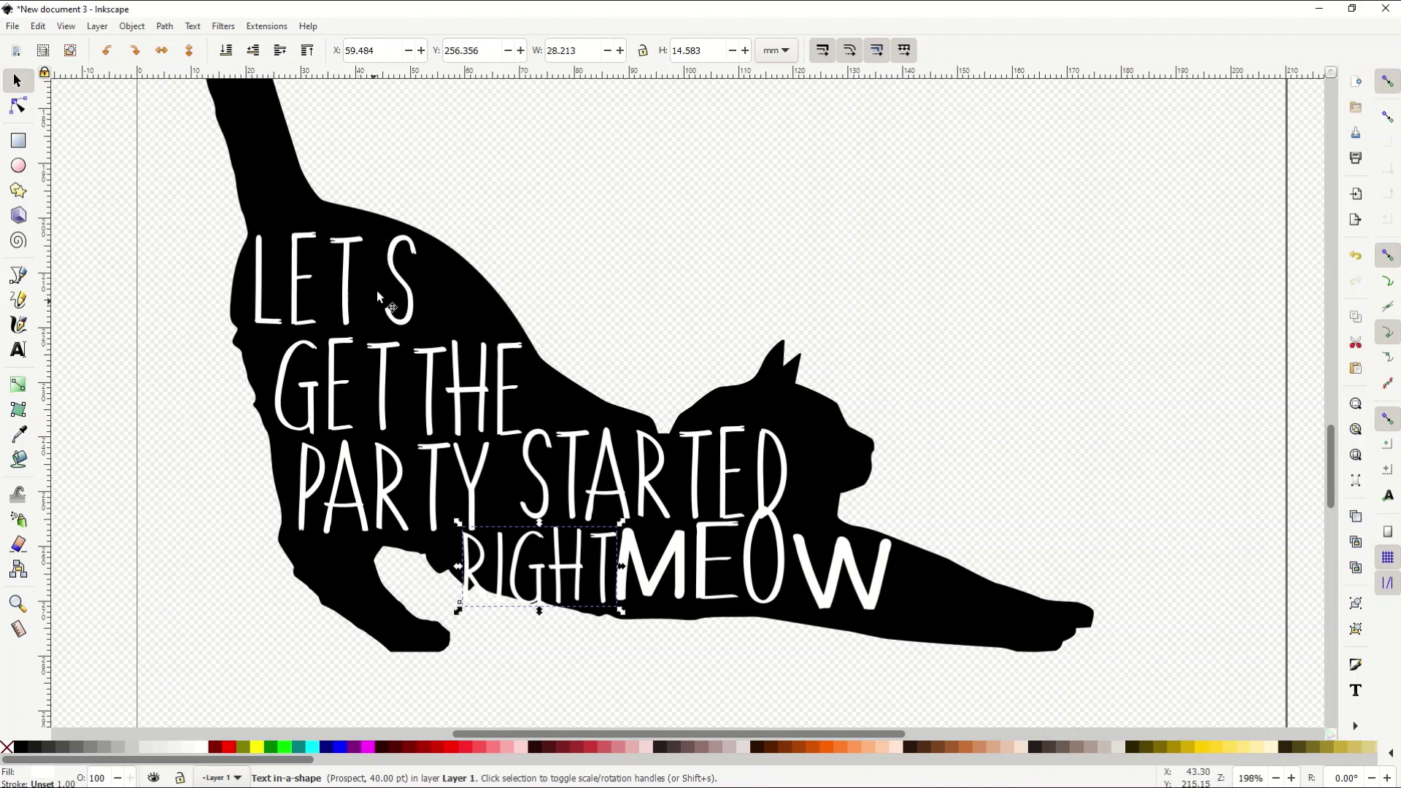
Step: Add a white apostrophe in the Lemonmint font at 50 pt and place it between the T and S of LETS
{"action": "left_click", "coordinate": [19, 351]}
{"action": "left_click_drag", "start_coordinate": [568, 147], "coordinate": [874, 311]}
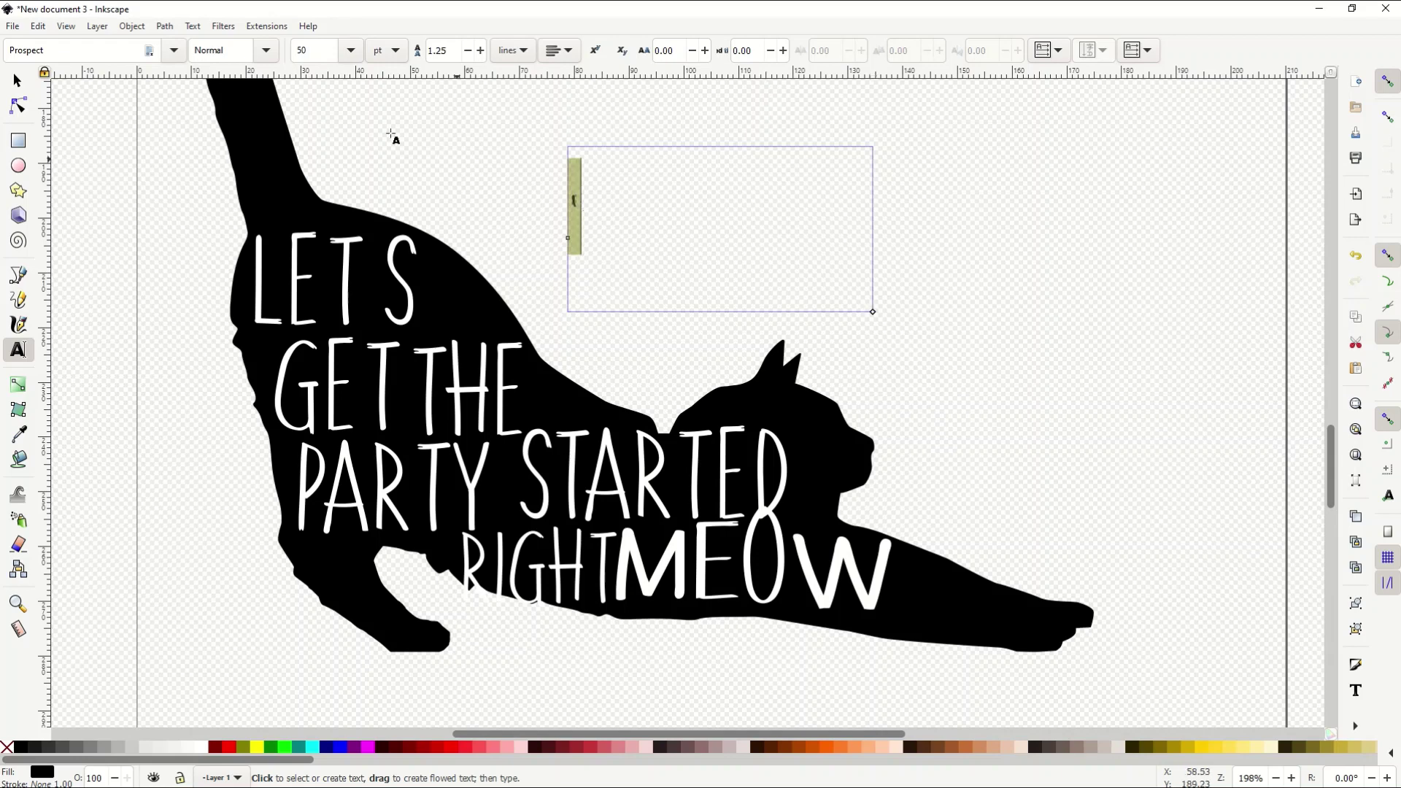
{"action": "left_click", "coordinate": [173, 50]}
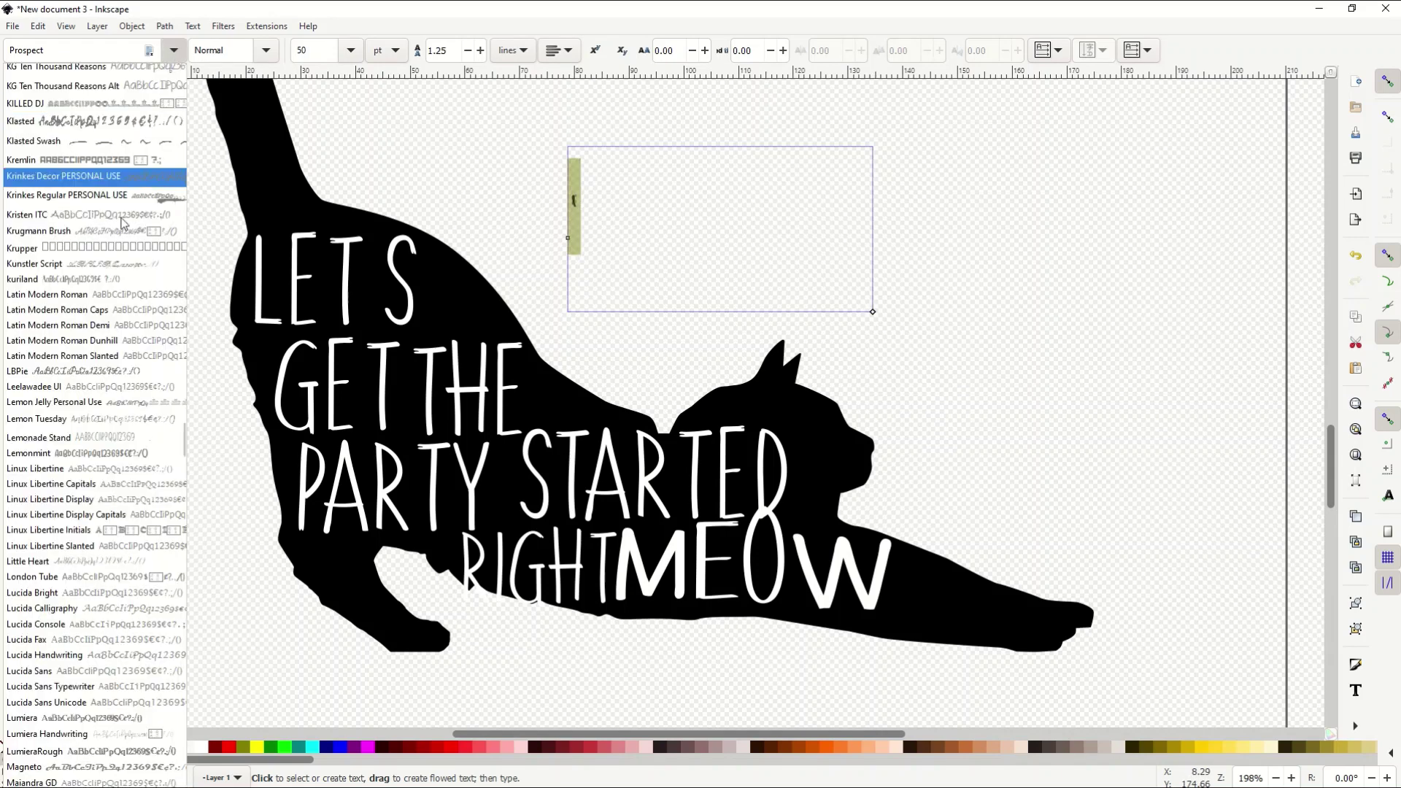
{"action": "key", "text": "Escape"}
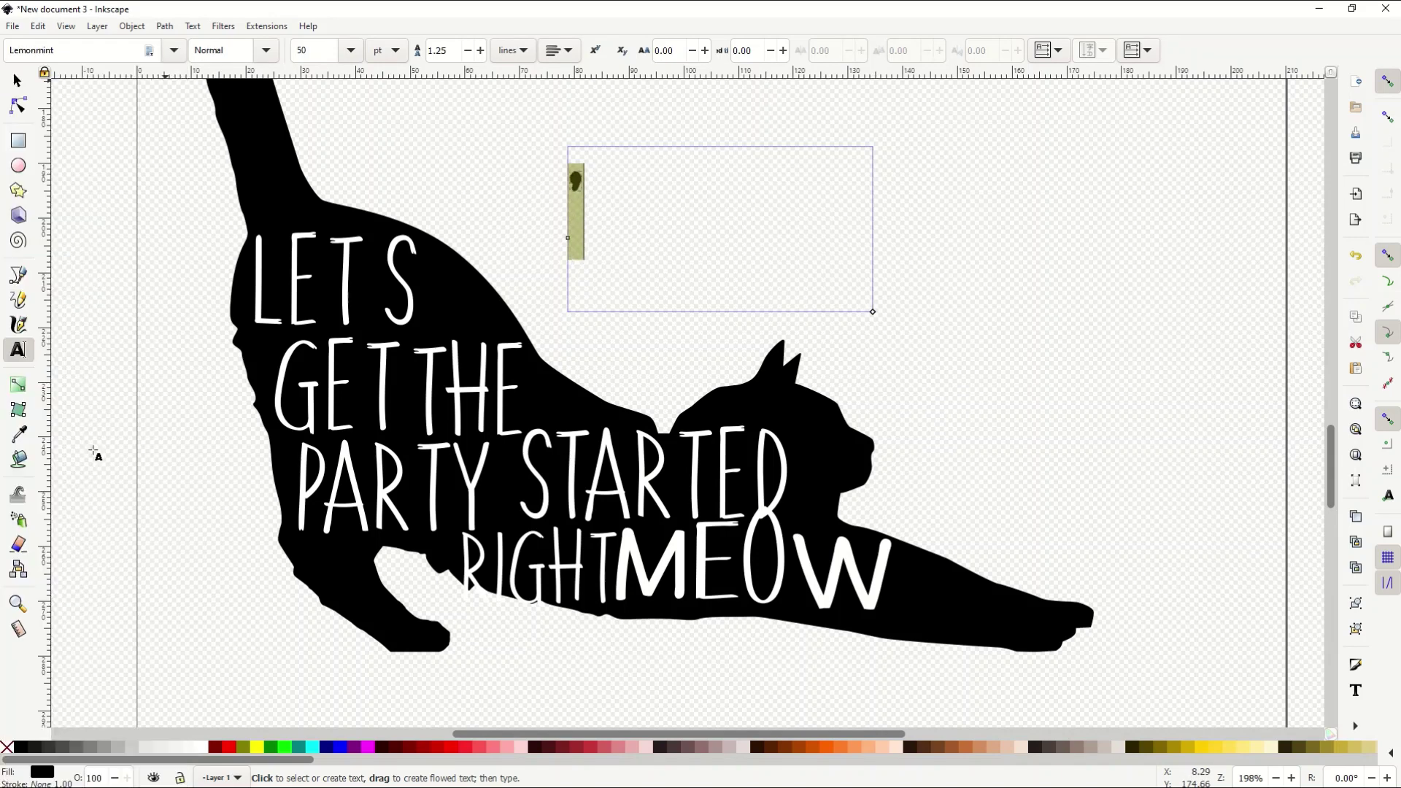
{"action": "left_click", "coordinate": [17, 80]}
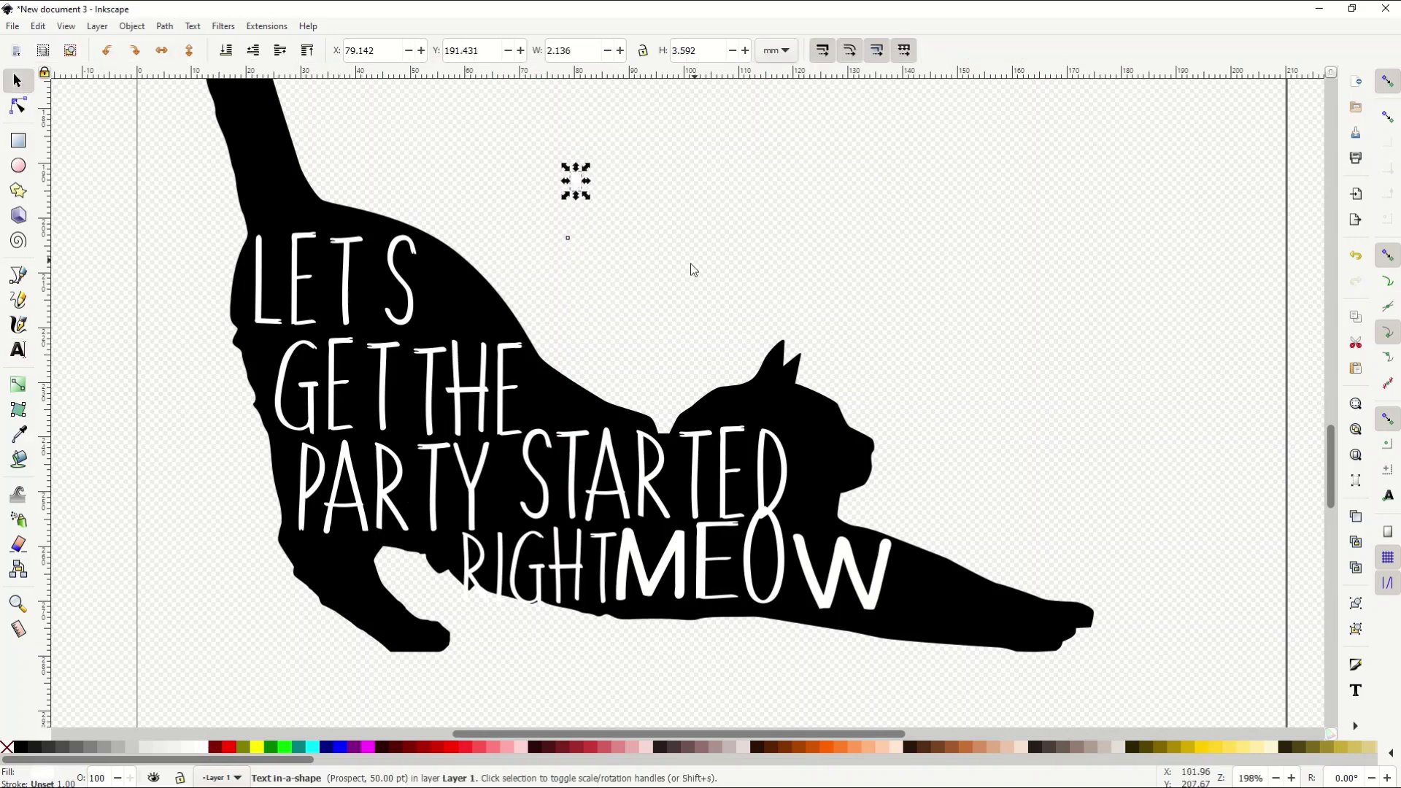
{"action": "left_click_drag", "start_coordinate": [693, 263], "coordinate": [547, 321]}
{"action": "left_click_drag", "start_coordinate": [571, 185], "coordinate": [375, 247]}
{"action": "left_click", "coordinate": [168, 259]}
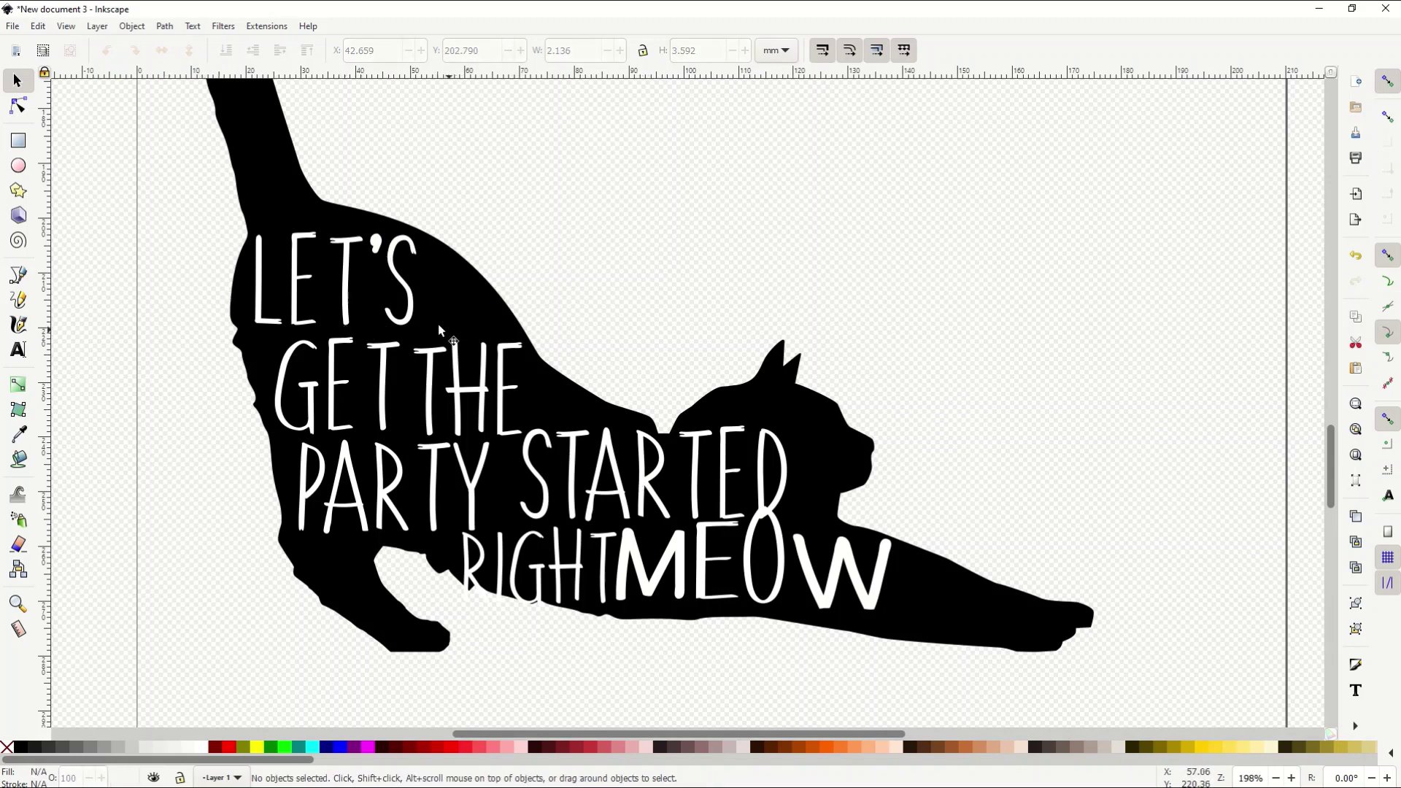
Step: Convert the LETS text object on the cat's upper back to paths
{"action": "left_click", "coordinate": [288, 288]}
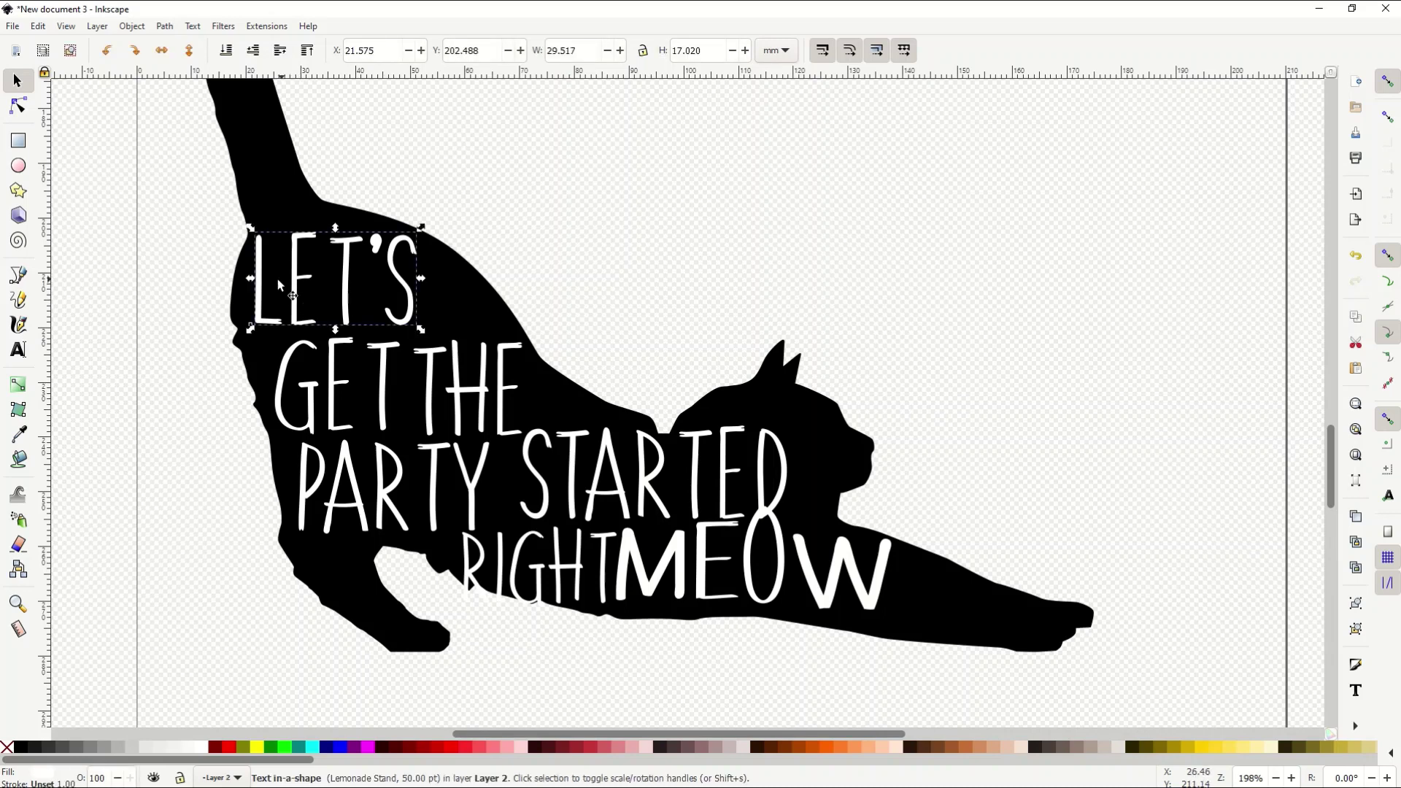
{"action": "left_click", "coordinate": [163, 26]}
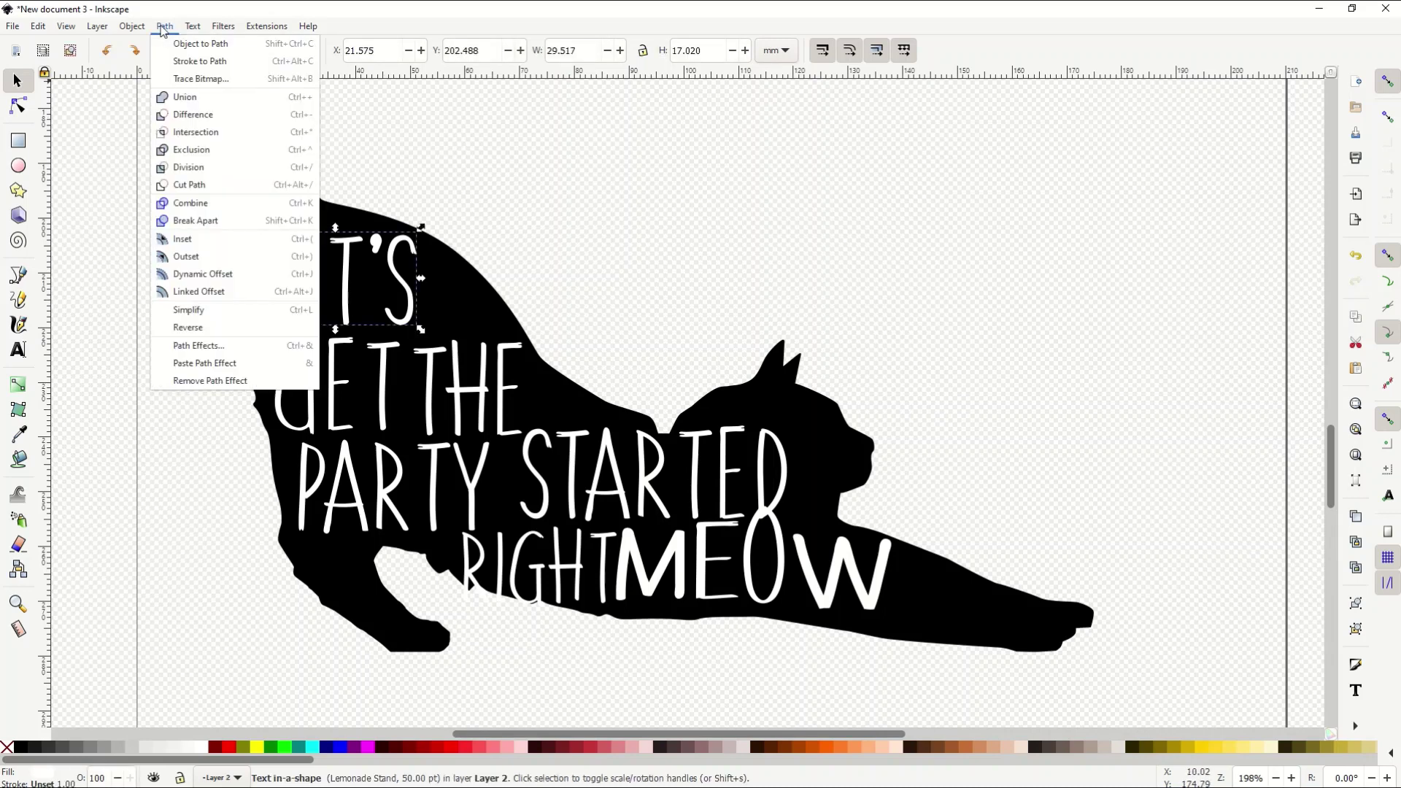
{"action": "left_click", "coordinate": [191, 44]}
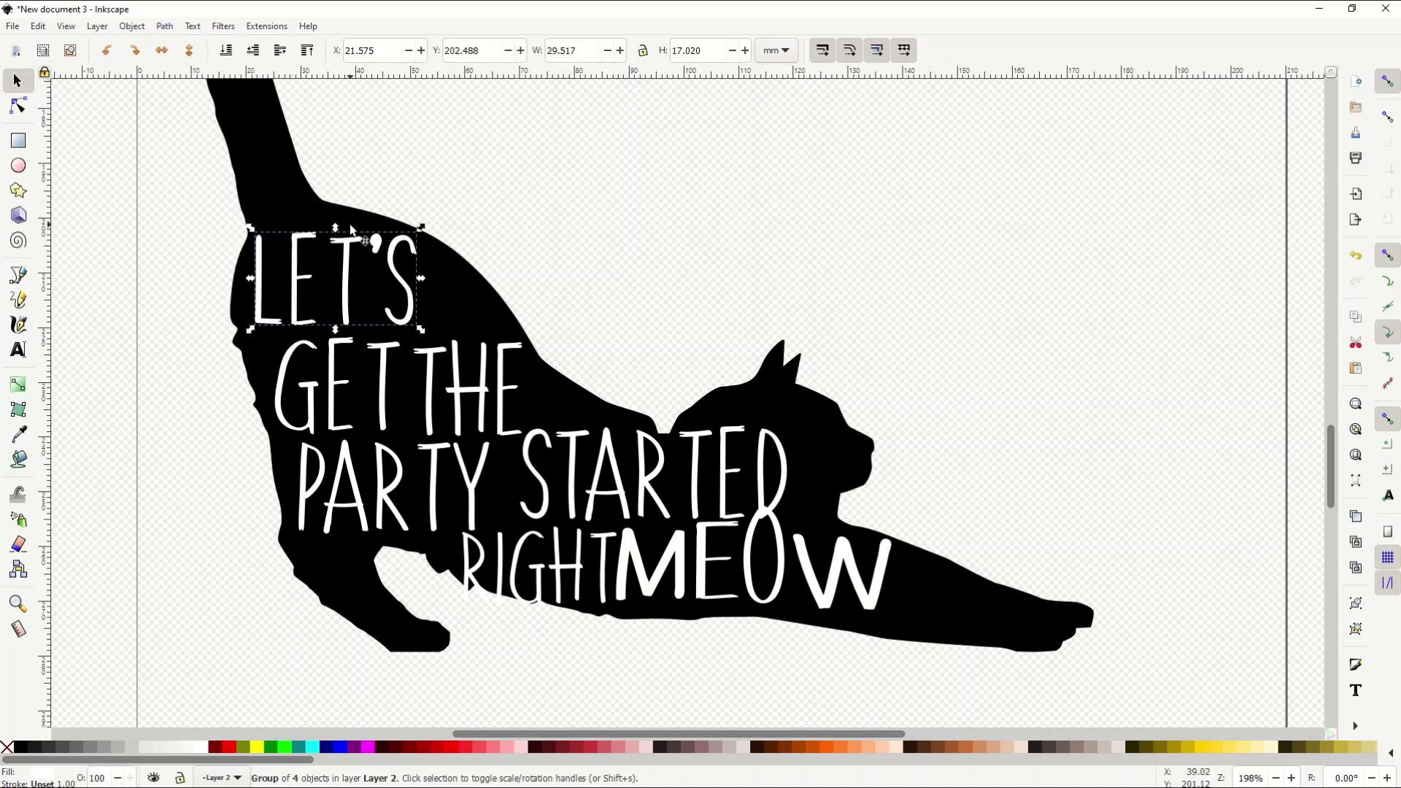
{"action": "scroll", "coordinate": [280, 225], "scroll_direction": "up", "scroll_amount": 3, "text": "ctrl"}
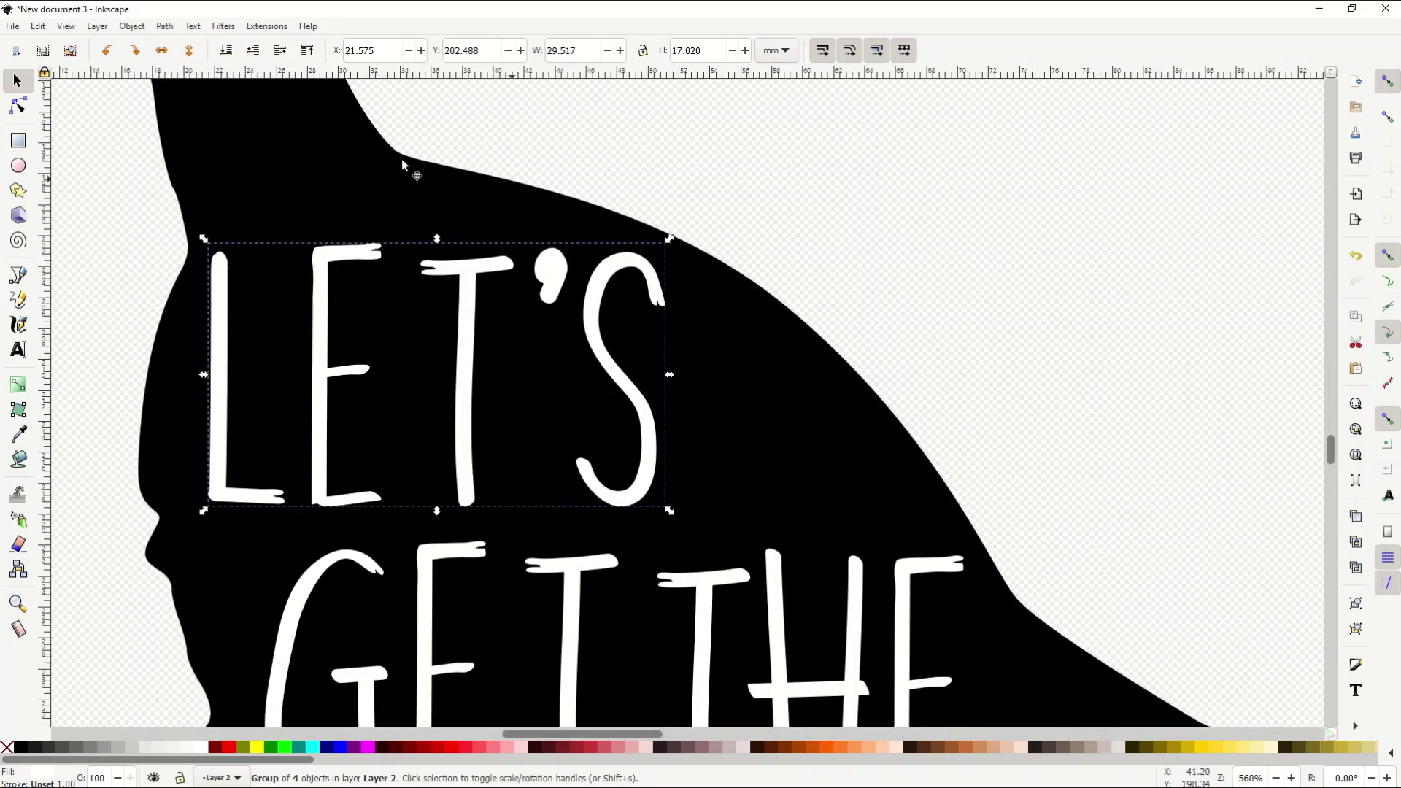
{"action": "left_click", "coordinate": [18, 105]}
{"action": "left_click", "coordinate": [223, 343]}
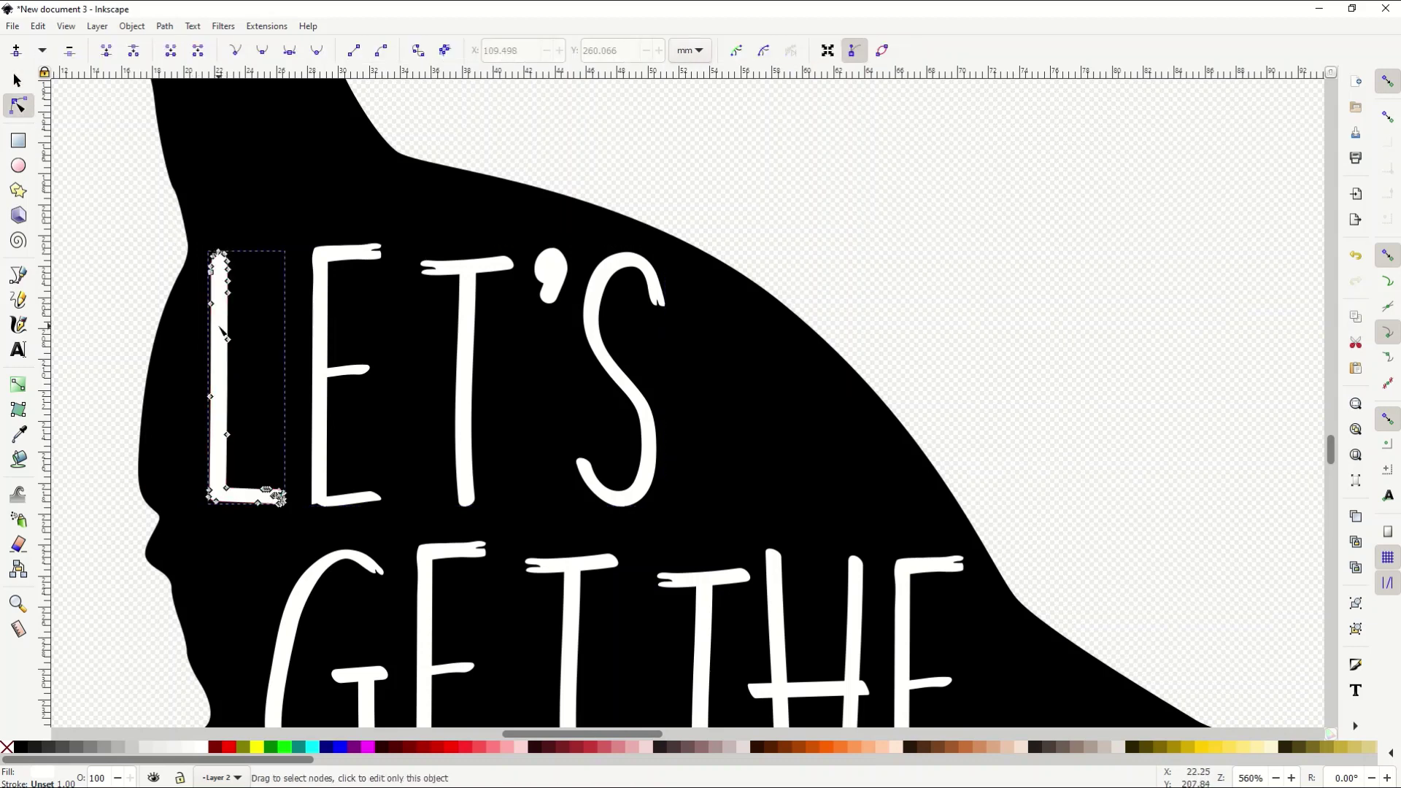
{"action": "key", "text": "s"}
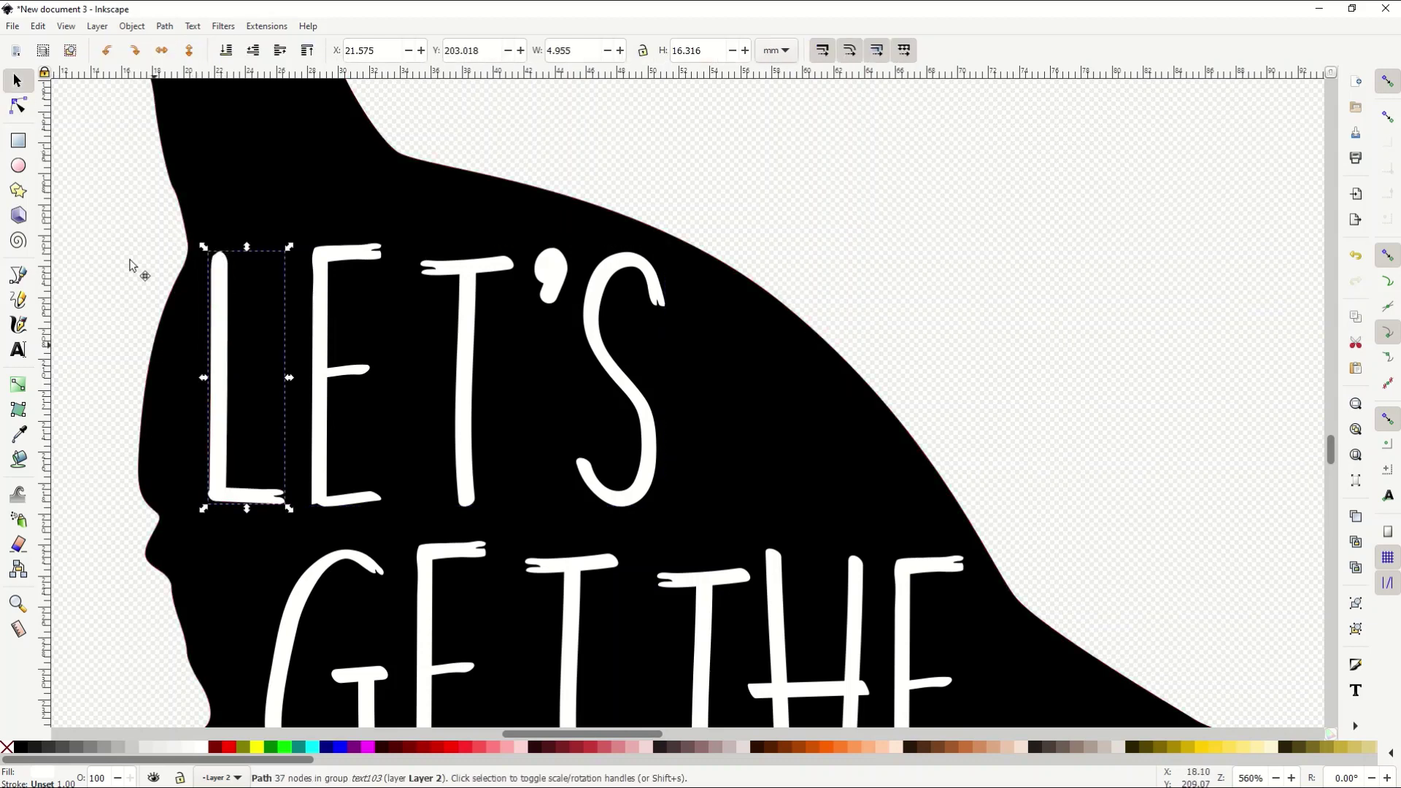
{"action": "left_click_drag", "start_coordinate": [134, 265], "coordinate": [138, 299]}
{"action": "left_click", "coordinate": [38, 27]}
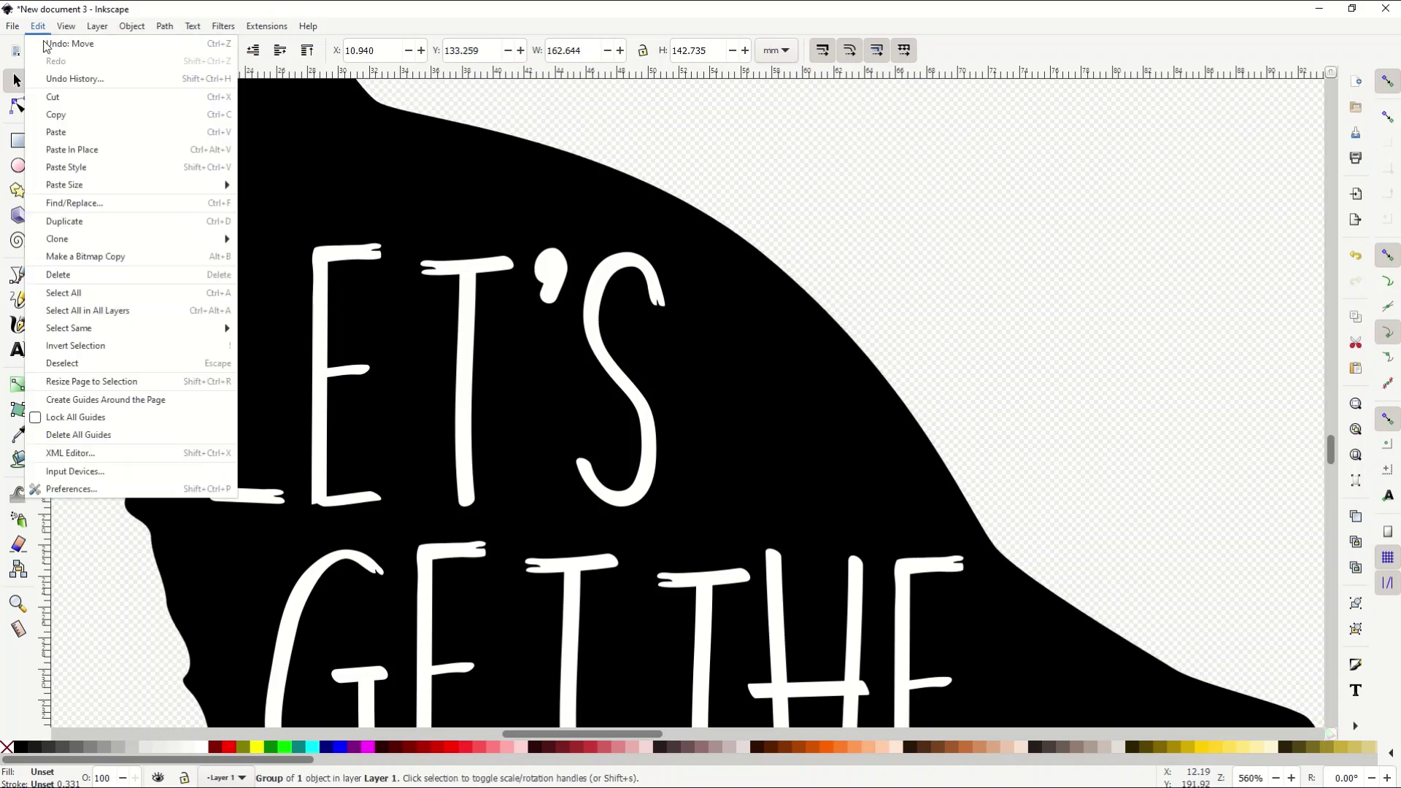
{"action": "left_click", "coordinate": [44, 46]}
{"action": "left_click", "coordinate": [18, 106]}
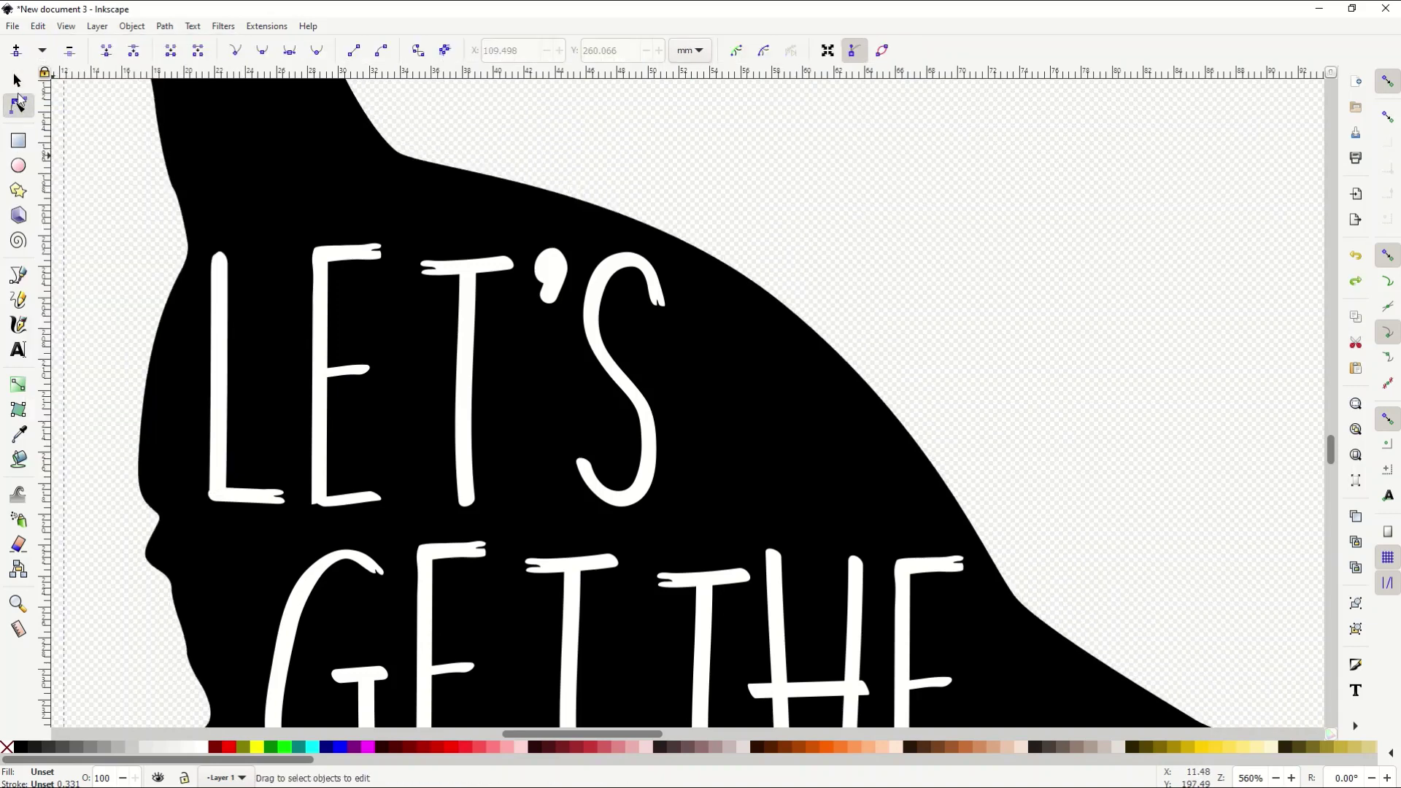
{"action": "left_click", "coordinate": [18, 80]}
Step: Select only the L of LET'S, move it up to about X 21.4 mm, Y 197.1 mm, and stretch it slightly taller downwards
{"action": "left_click", "coordinate": [219, 315]}
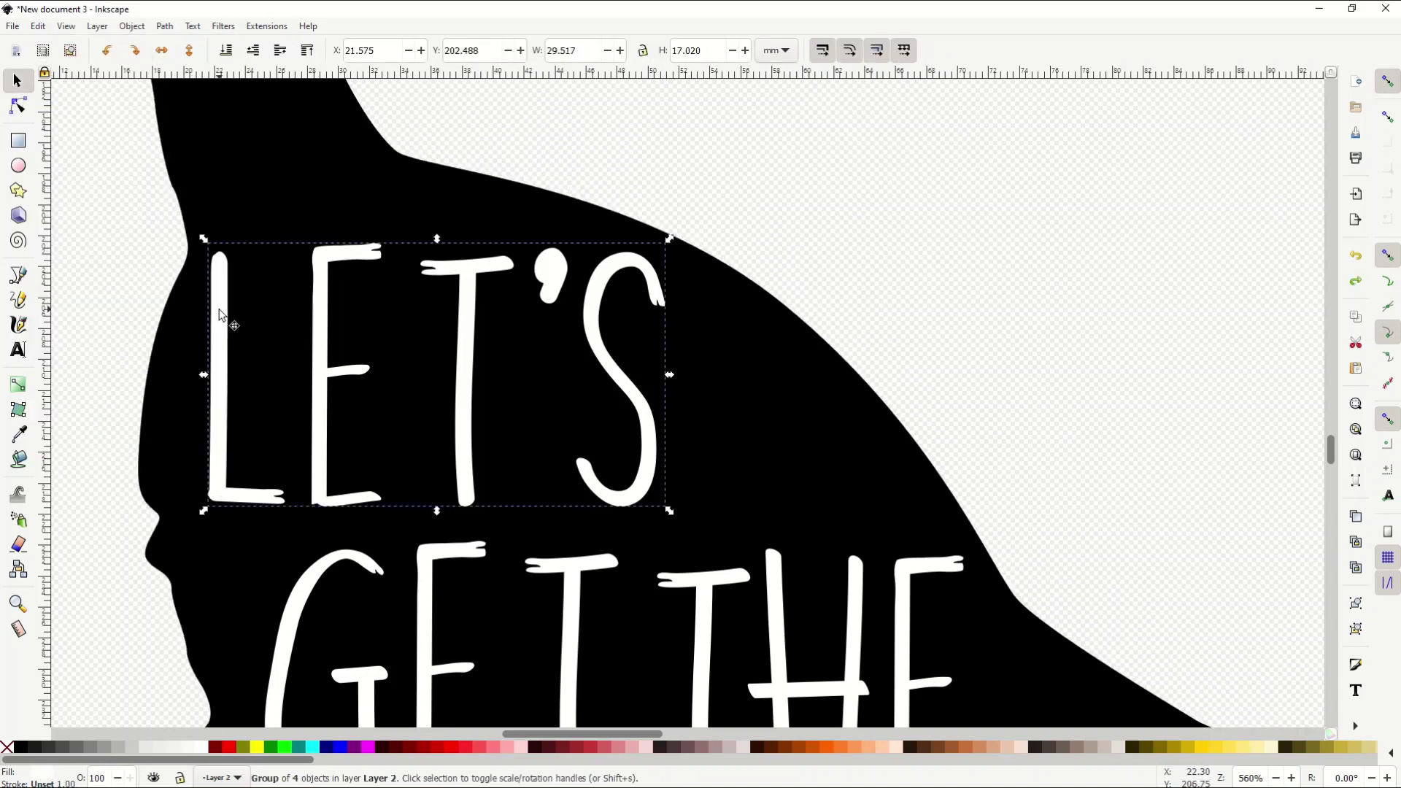
{"action": "key", "text": "n"}
{"action": "left_click", "coordinate": [219, 294]}
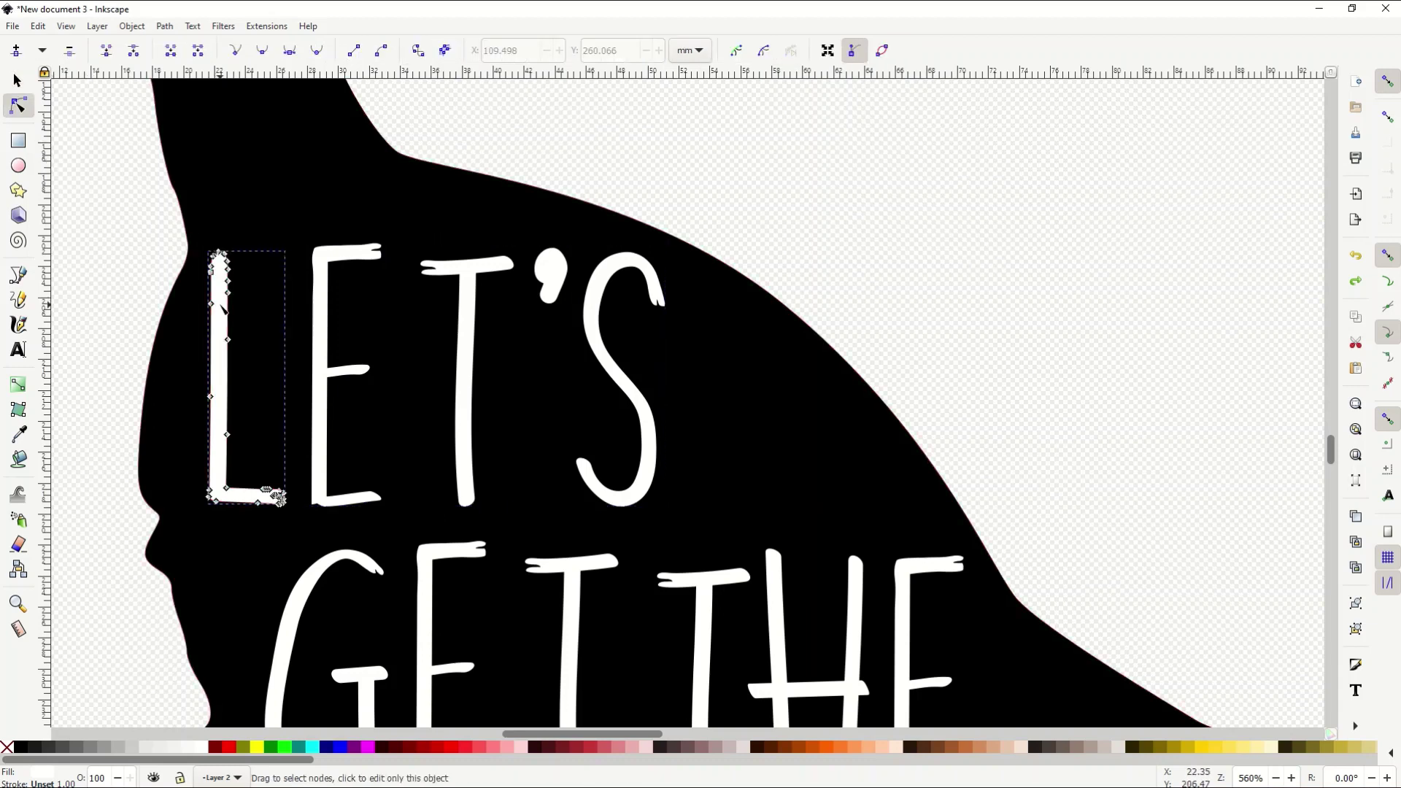
{"action": "left_click", "coordinate": [17, 80]}
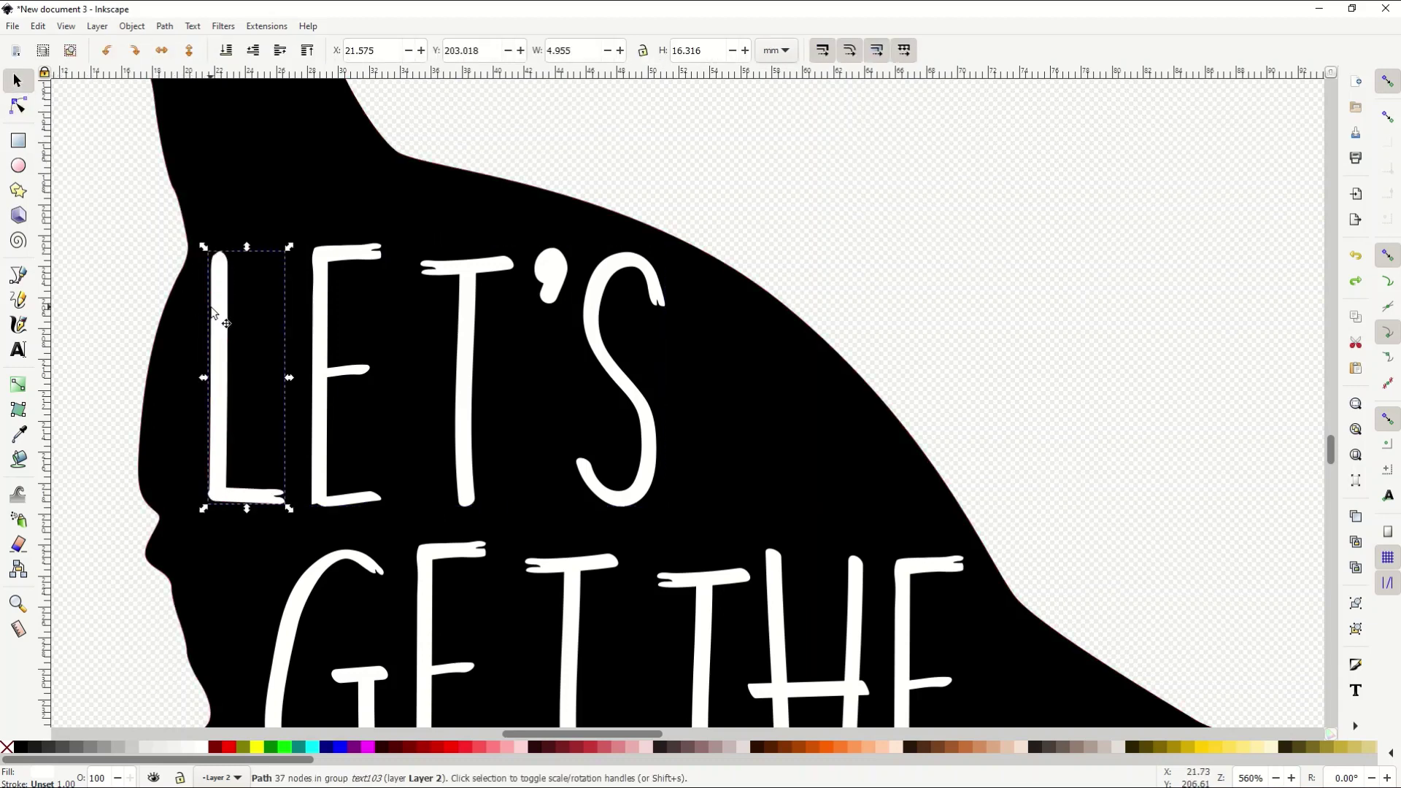
{"action": "left_click_drag", "start_coordinate": [219, 315], "coordinate": [216, 219]}
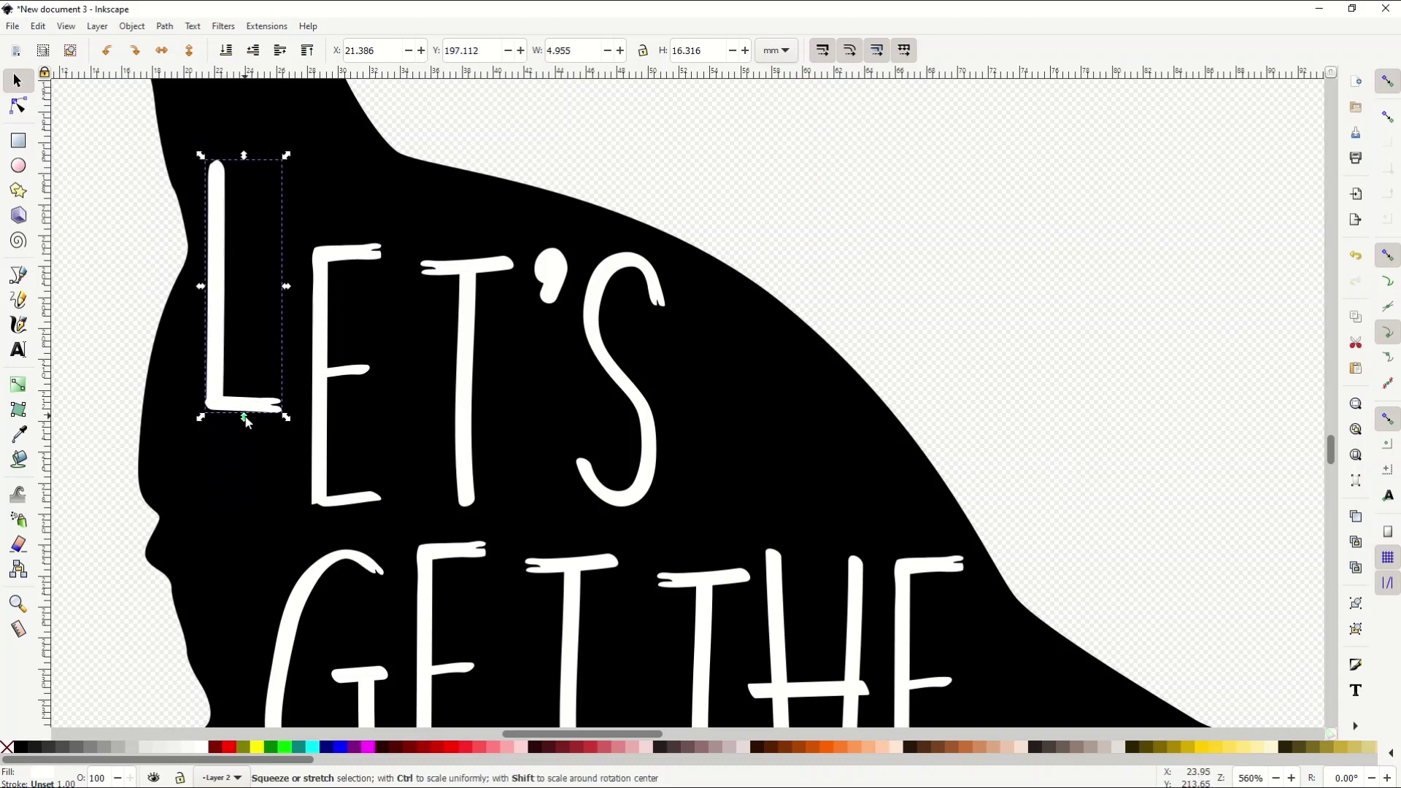
{"action": "mouse_move", "coordinate": [245, 425]}
{"action": "left_mouse_down"}
{"action": "mouse_move", "coordinate": [247, 603]}
{"action": "mouse_move", "coordinate": [242, 321]}
{"action": "mouse_move", "coordinate": [247, 592]}
{"action": "mouse_move", "coordinate": [246, 429]}
{"action": "left_mouse_up"}
Step: Move the E of LET'S up beside the L to about X 27.1 mm, Y 199.2 mm, and widen it to about 6.0 mm
{"action": "left_click", "coordinate": [319, 410]}
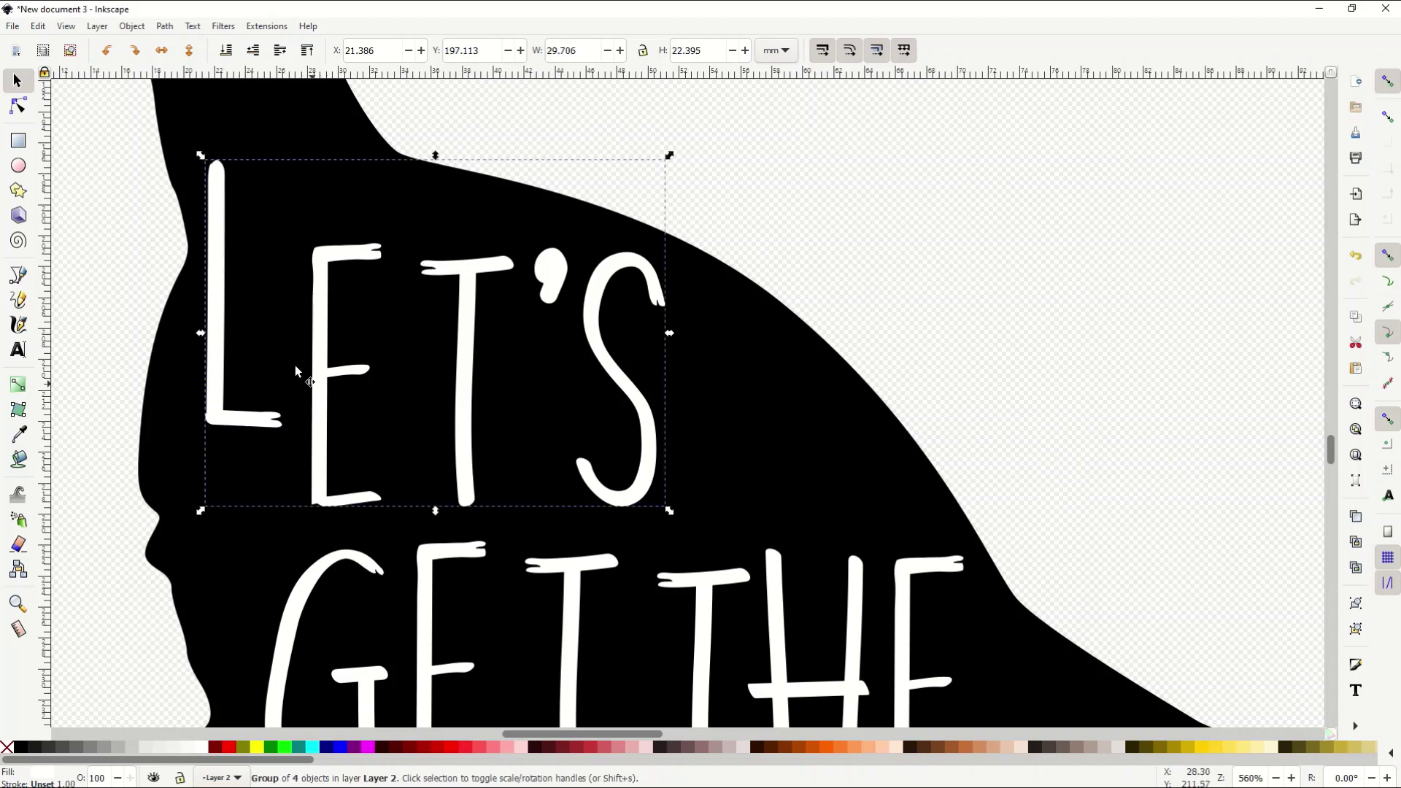
{"action": "left_click", "coordinate": [17, 106]}
{"action": "left_click", "coordinate": [321, 355]}
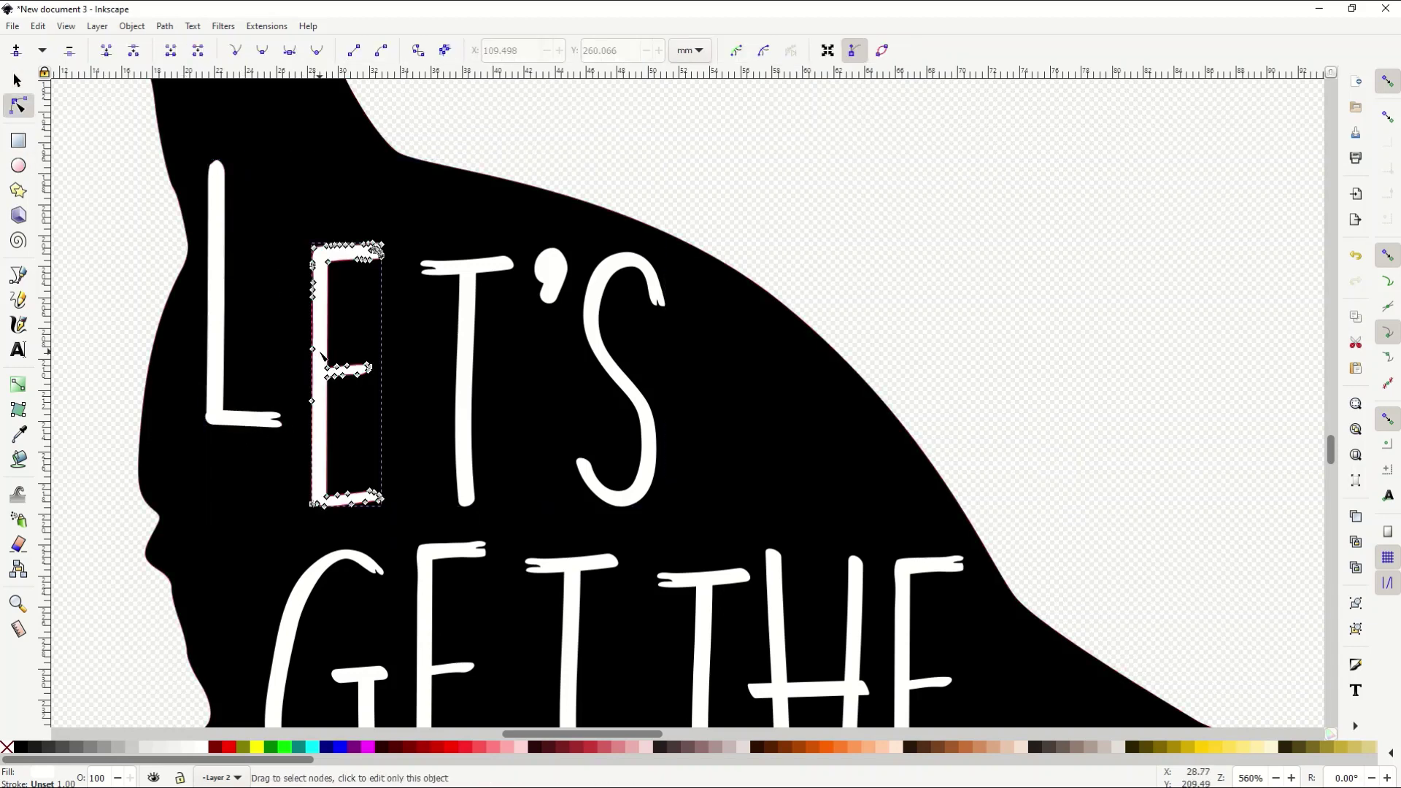
{"action": "left_click", "coordinate": [18, 81]}
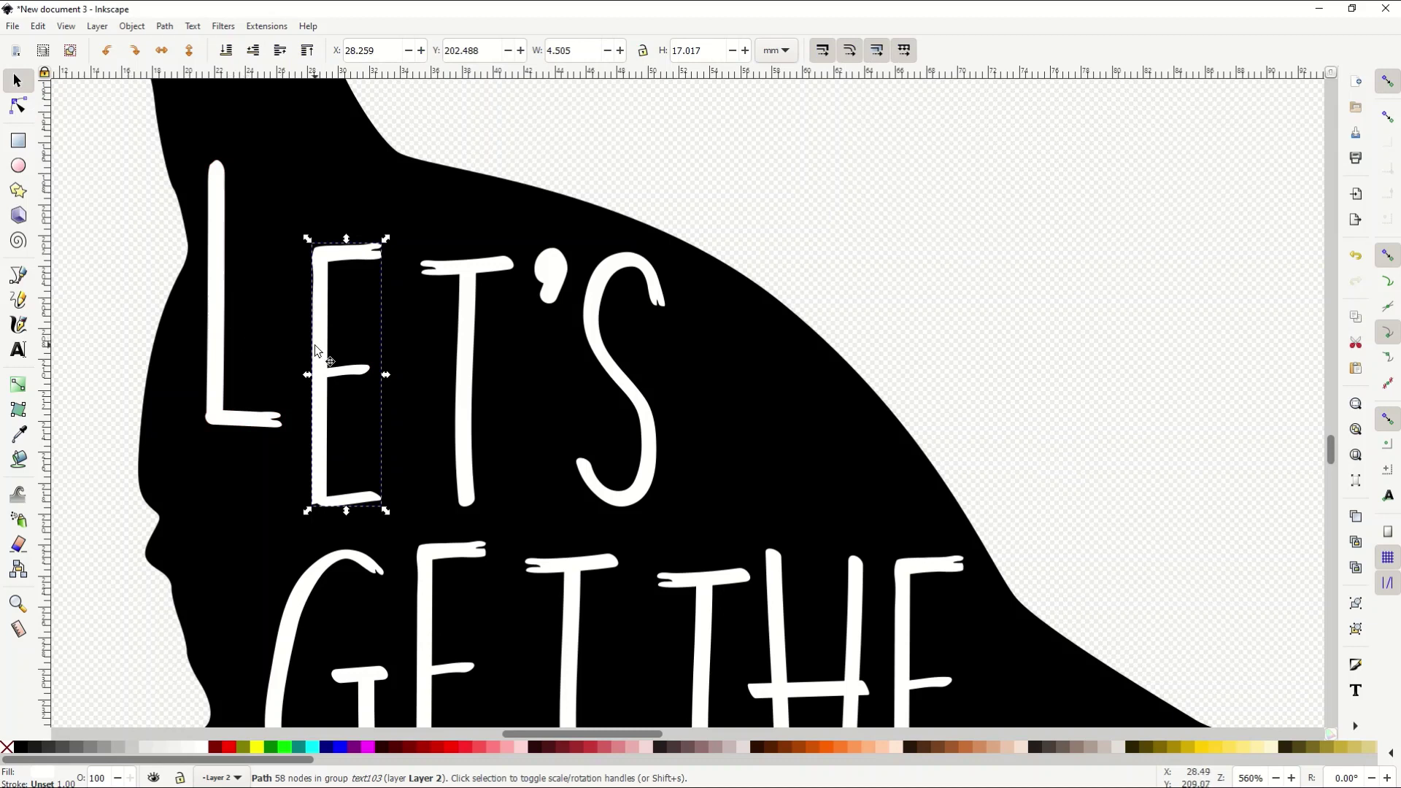
{"action": "left_click_drag", "start_coordinate": [319, 353], "coordinate": [301, 301]}
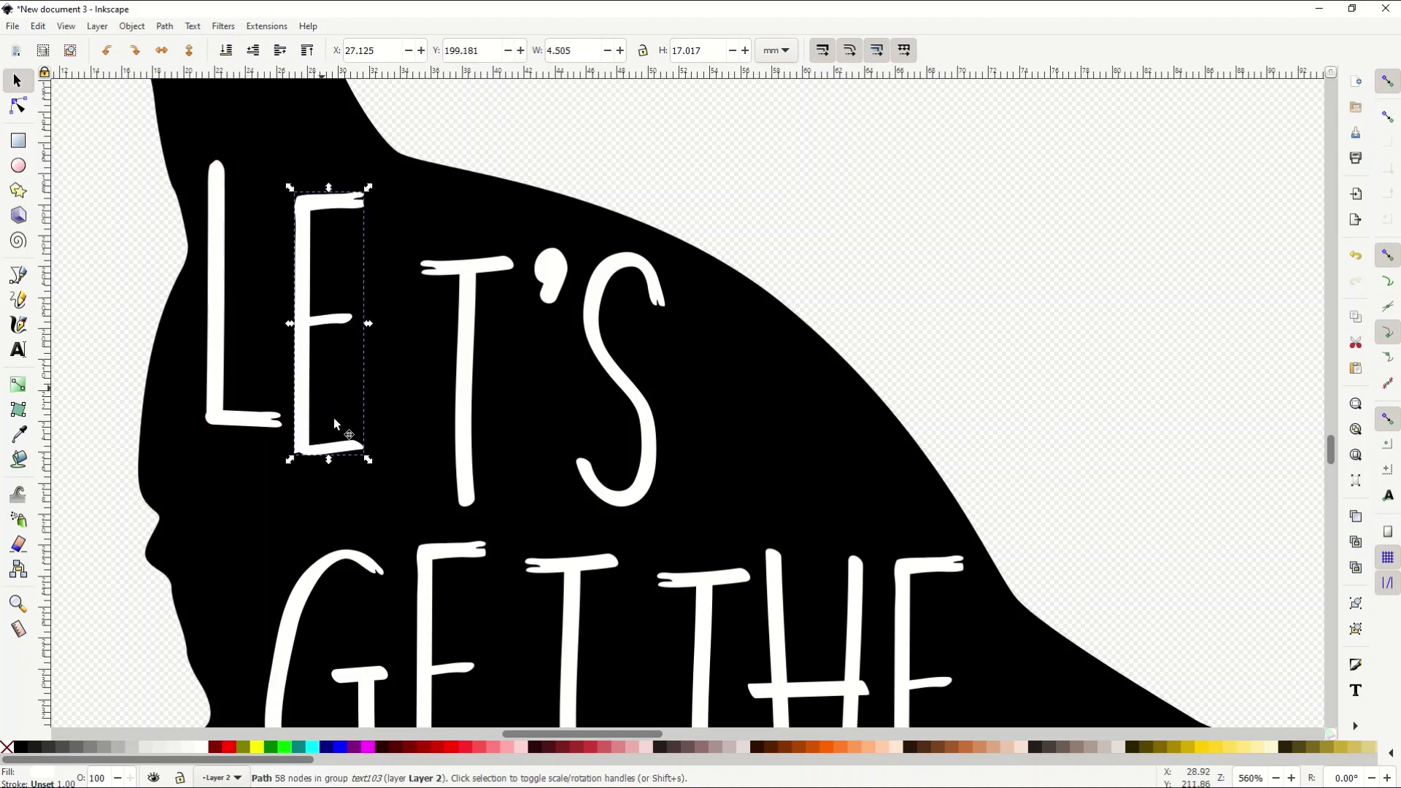
{"action": "left_click_drag", "start_coordinate": [363, 457], "coordinate": [392, 457]}
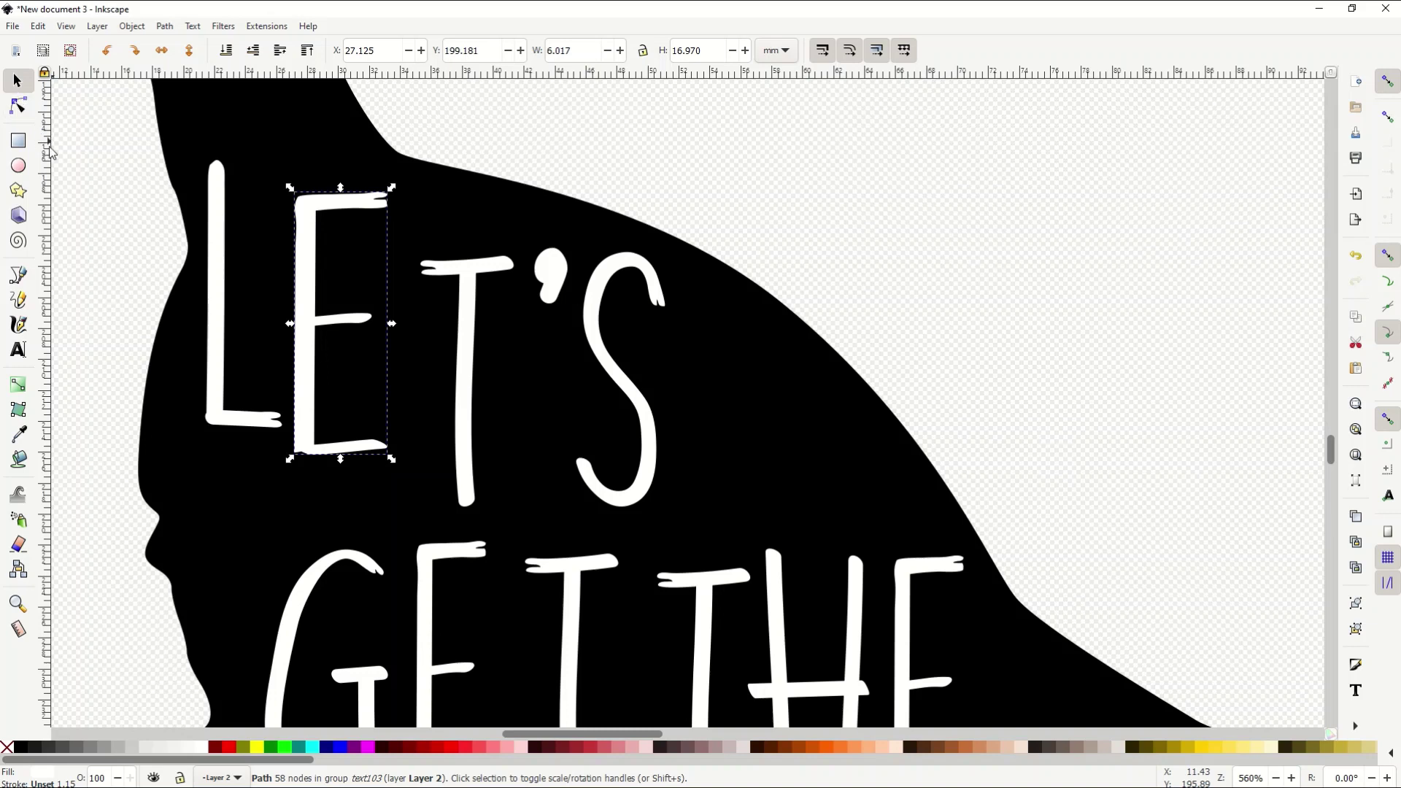
{"action": "left_click", "coordinate": [100, 151]}
Step: Move the T of LET'S to about X 33.9 mm, Y 200.9 mm, and the apostrophe to about X 40.8 mm, Y 199.6 mm
{"action": "left_click", "coordinate": [460, 332]}
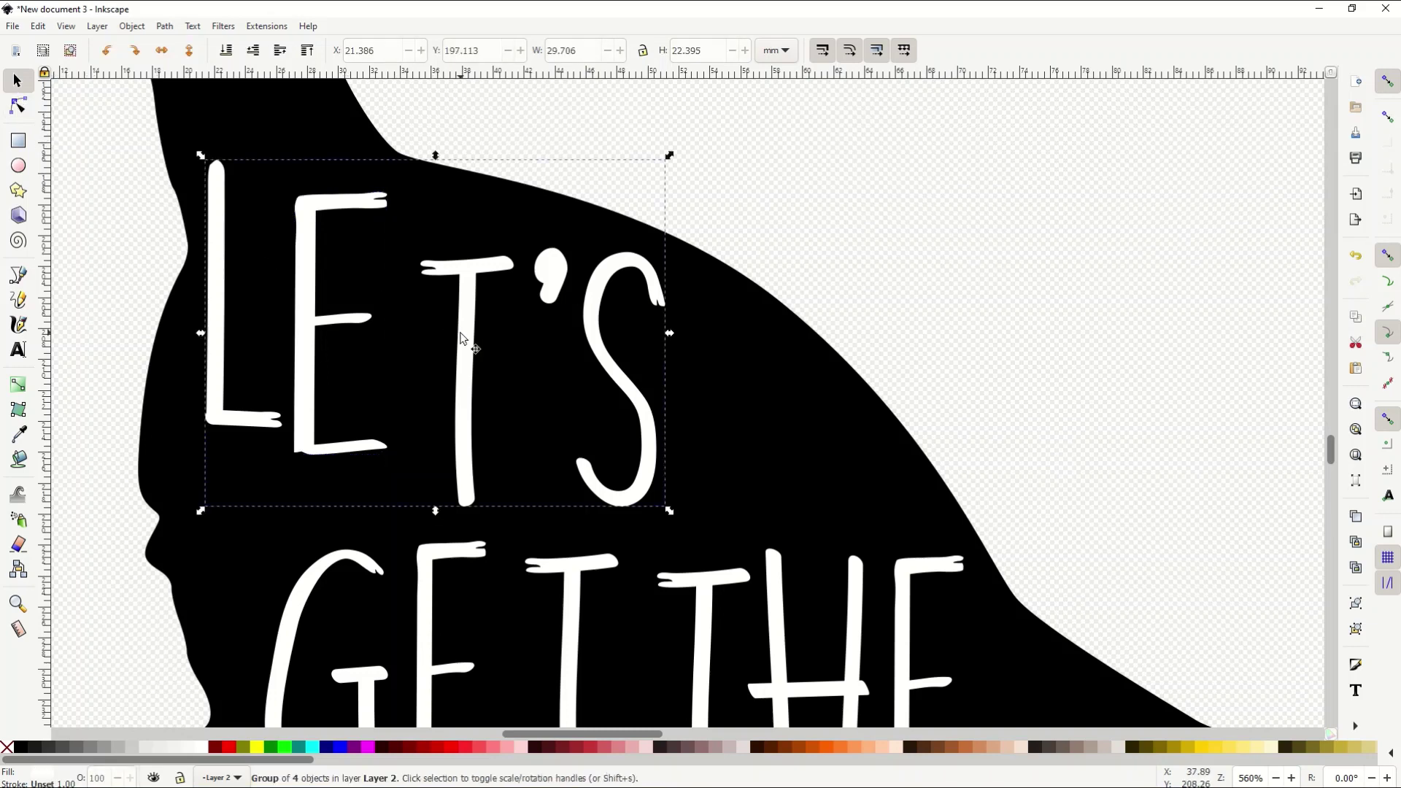
{"action": "left_click", "coordinate": [18, 105]}
{"action": "left_click", "coordinate": [466, 351]}
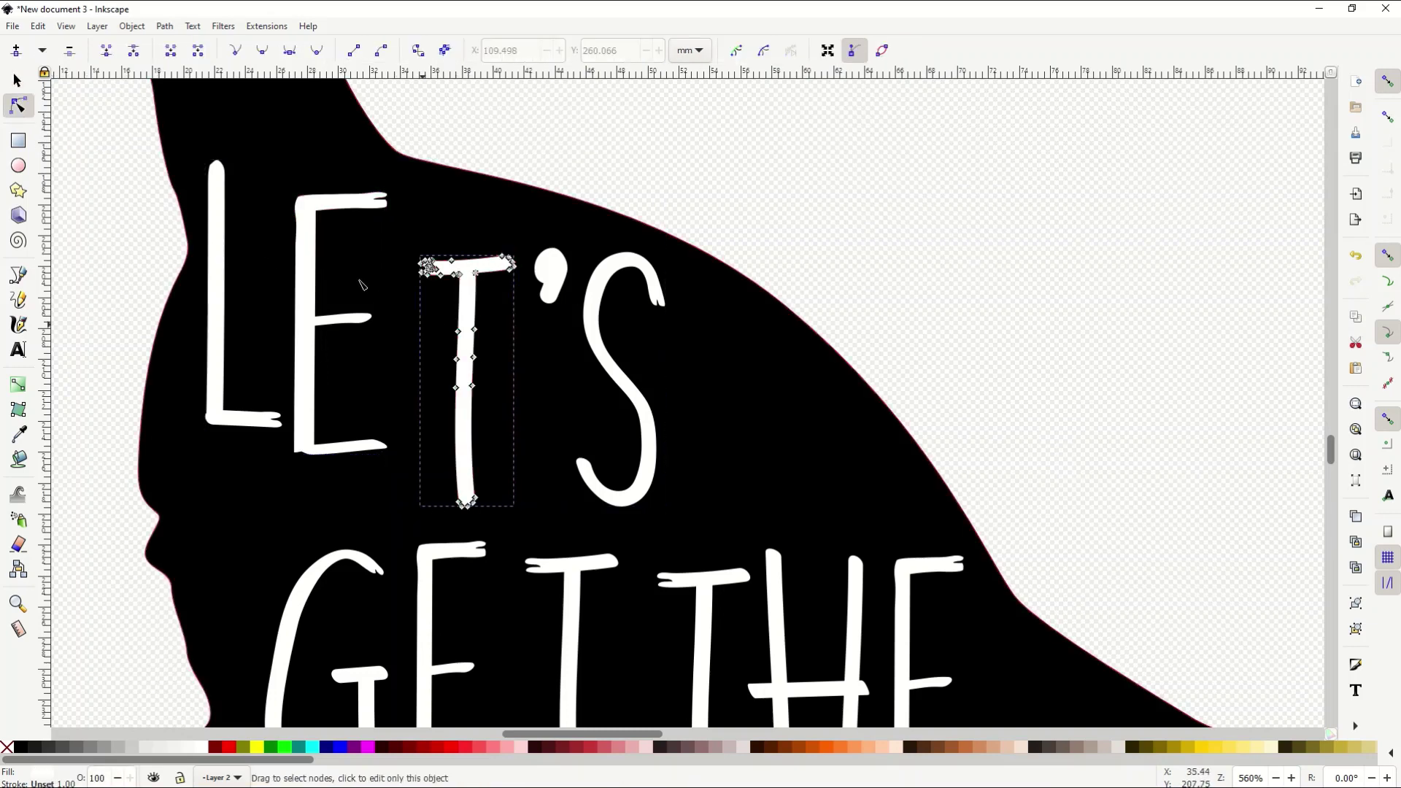
{"action": "left_click", "coordinate": [17, 80]}
{"action": "left_click_drag", "start_coordinate": [467, 368], "coordinate": [445, 329]}
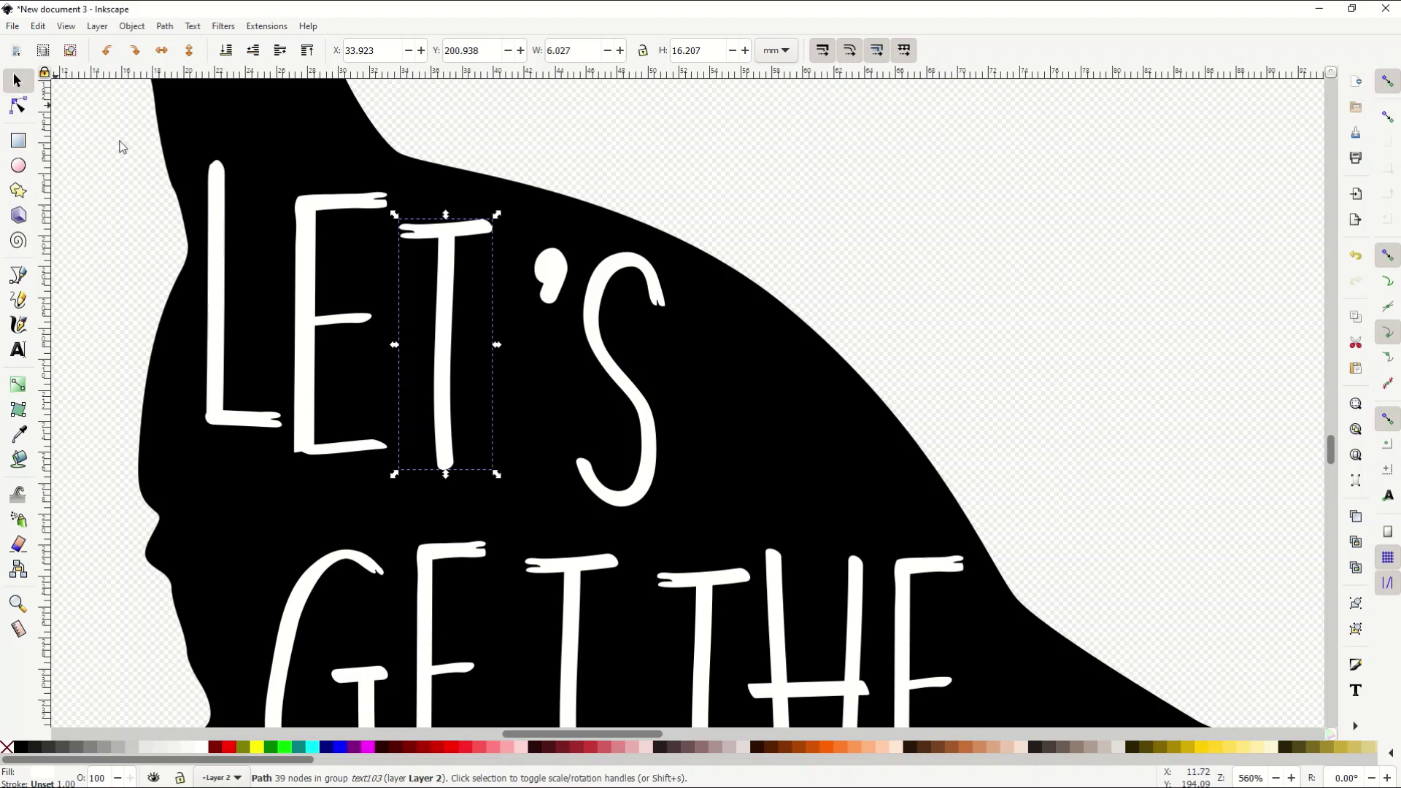
{"action": "left_click", "coordinate": [608, 167]}
{"action": "left_click_drag", "start_coordinate": [547, 268], "coordinate": [518, 221]}
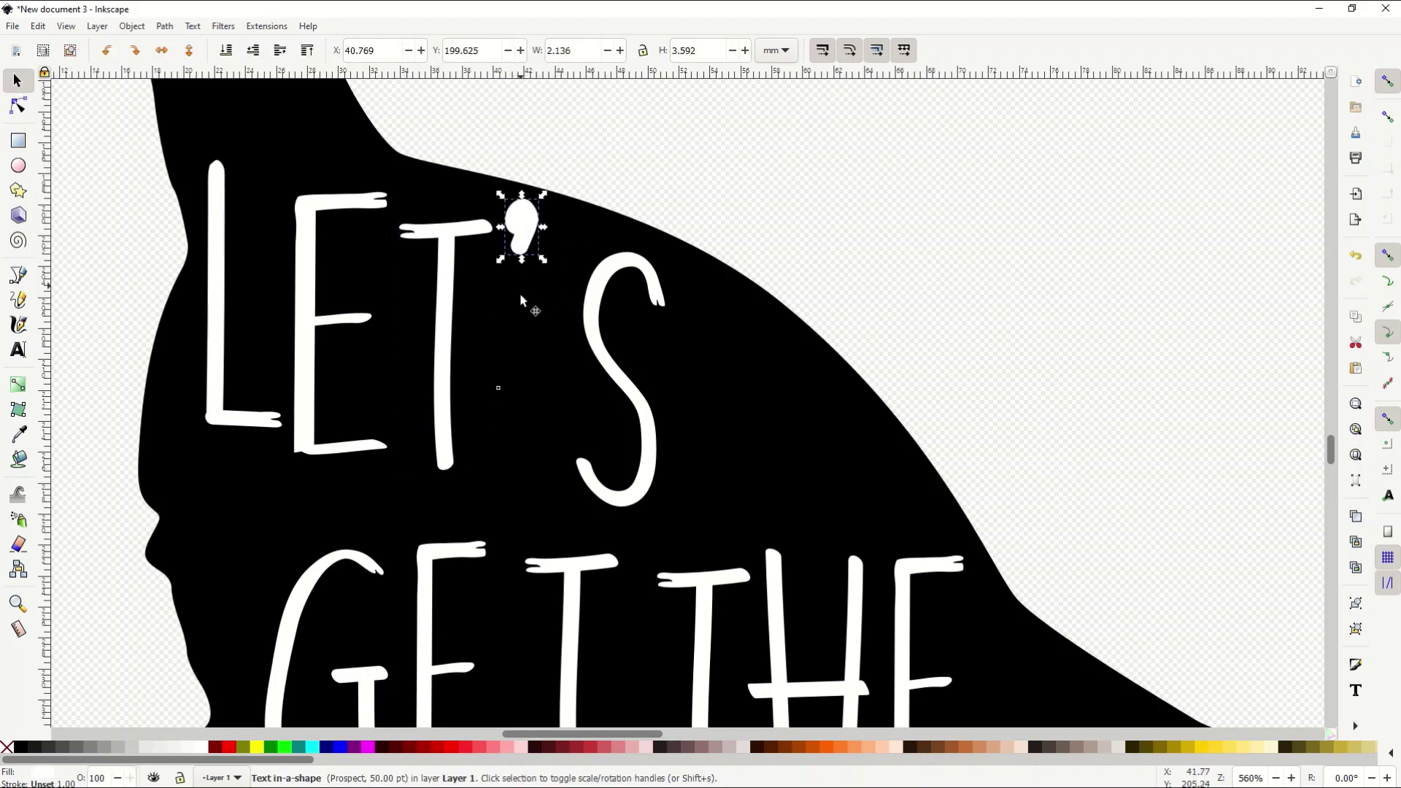
Step: Move the S of LET'S beside the apostrophe at about X 43.0 mm, Y 201.9 mm, and resize it to about 7.5 by 15.8 mm
{"action": "left_click", "coordinate": [600, 277]}
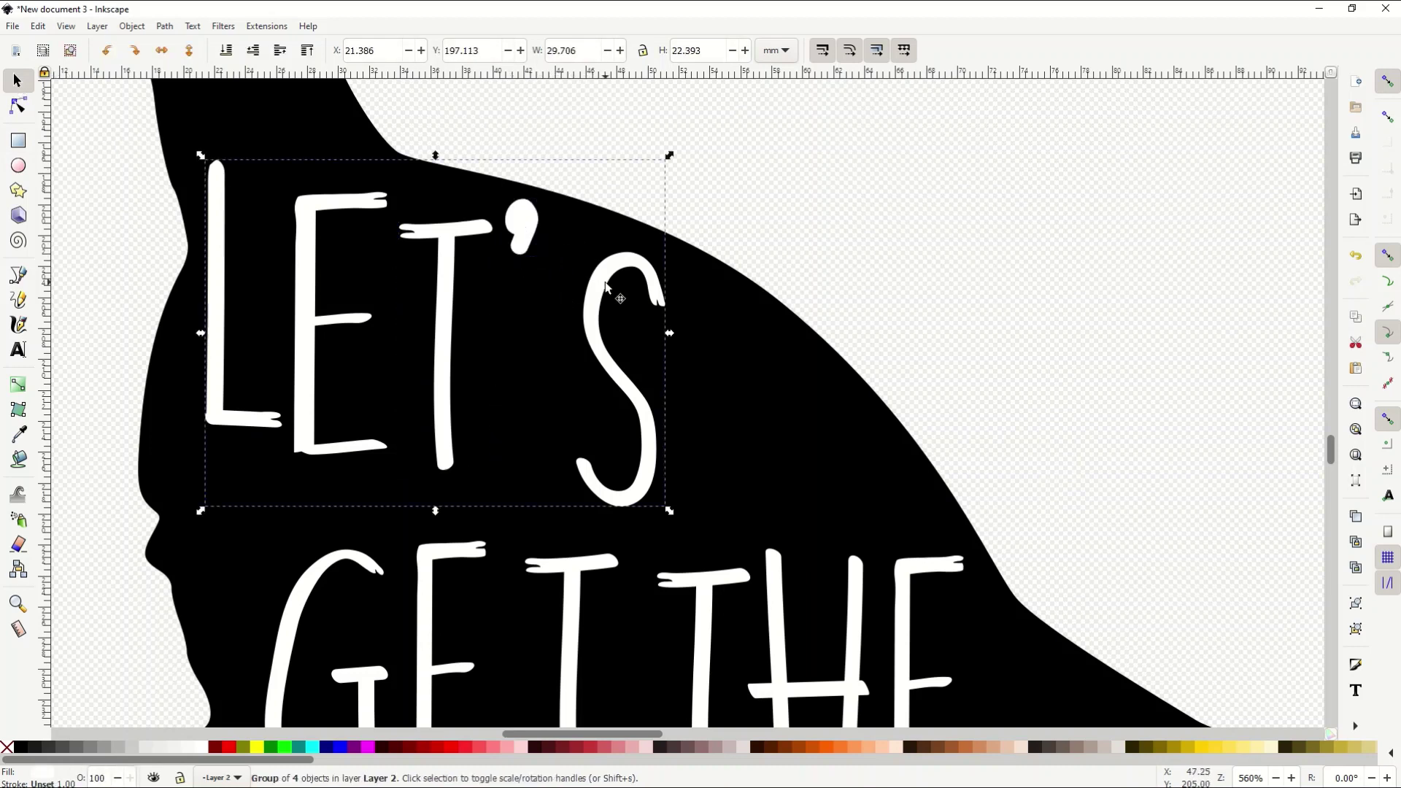
{"action": "left_click", "coordinate": [18, 107]}
{"action": "left_click", "coordinate": [592, 329]}
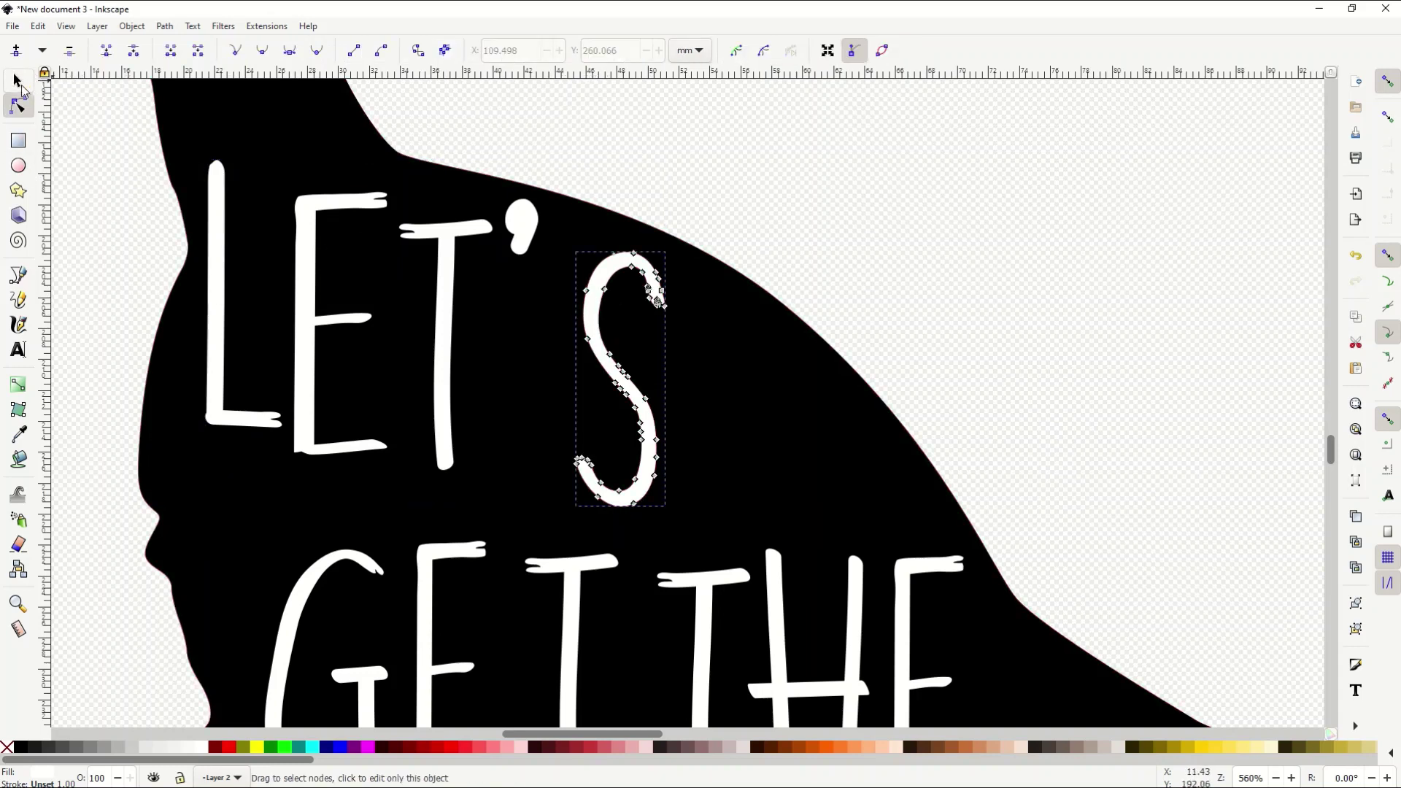
{"action": "left_click", "coordinate": [18, 80]}
{"action": "left_click_drag", "start_coordinate": [587, 343], "coordinate": [547, 314]}
{"action": "left_click_drag", "start_coordinate": [632, 352], "coordinate": [660, 350]}
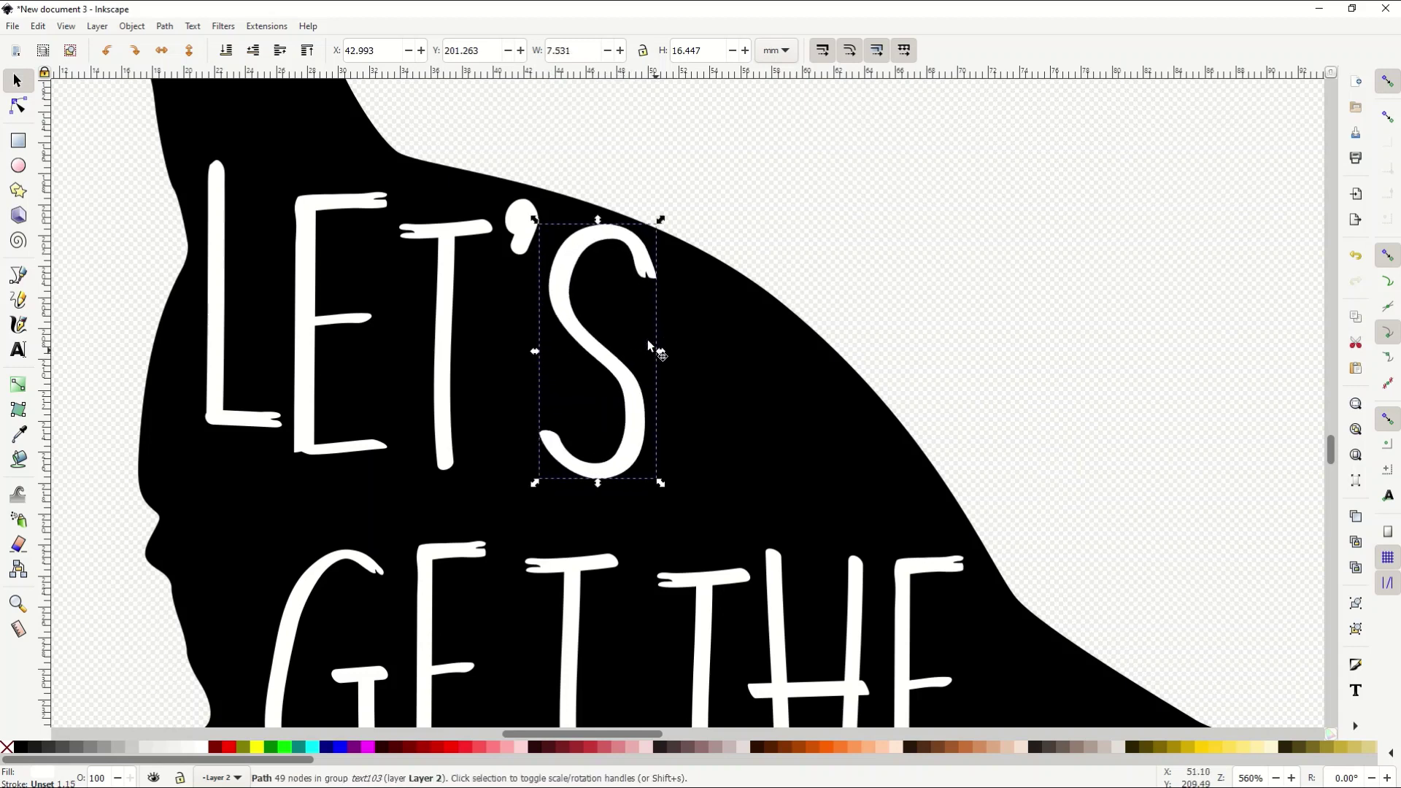
{"action": "left_click_drag", "start_coordinate": [660, 219], "coordinate": [658, 235]}
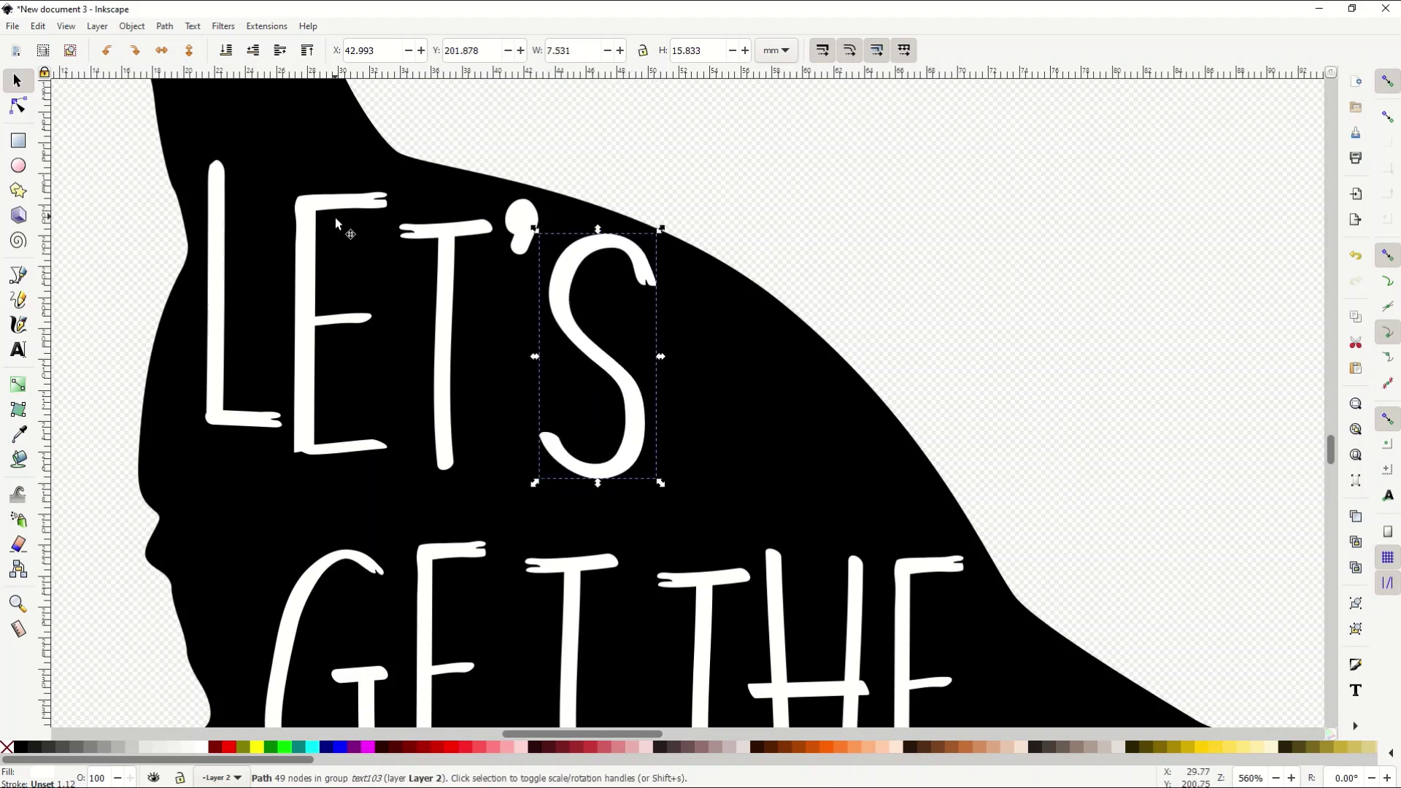
{"action": "left_click", "coordinate": [88, 152]}
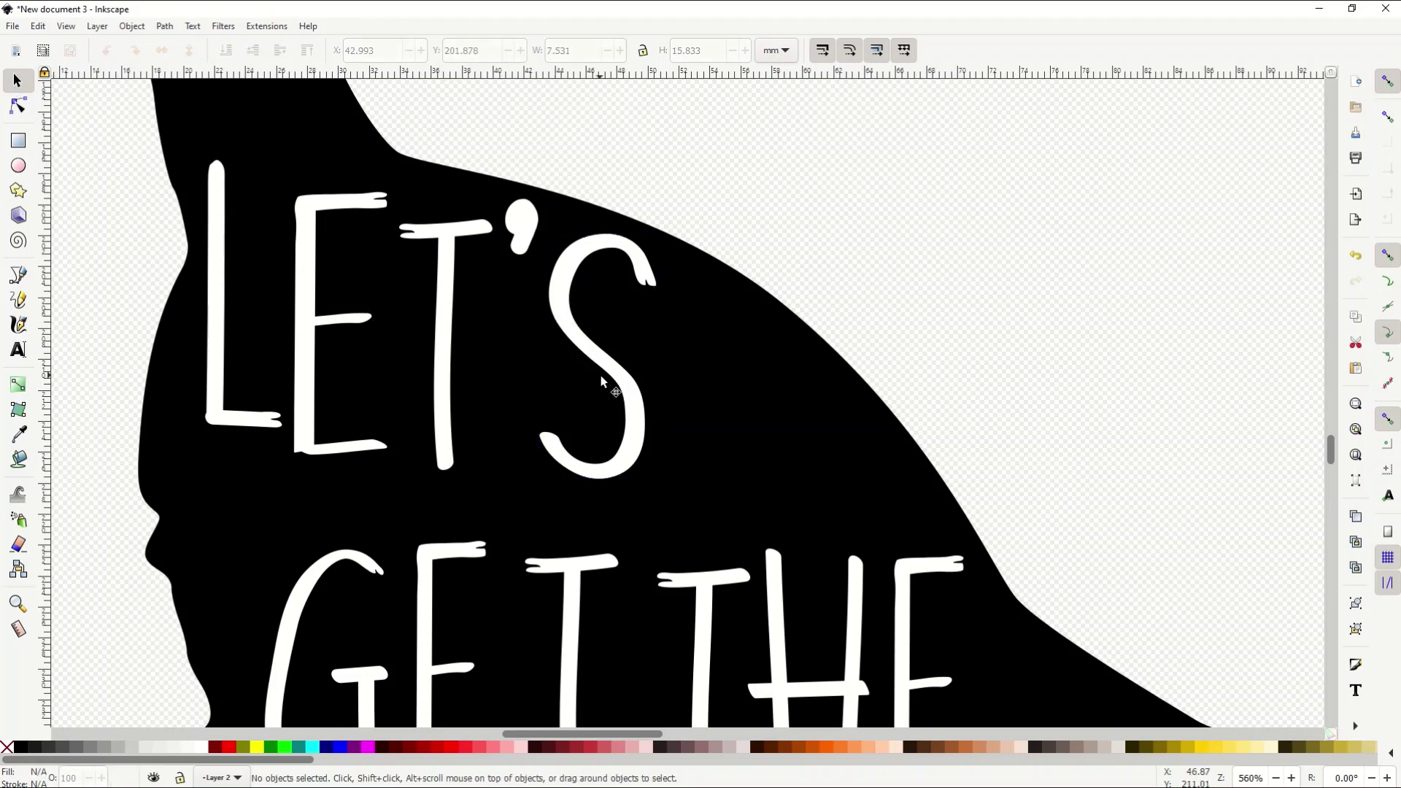
{"action": "scroll", "coordinate": [407, 310], "scroll_direction": "down", "scroll_amount": 4, "text": "ctrl"}
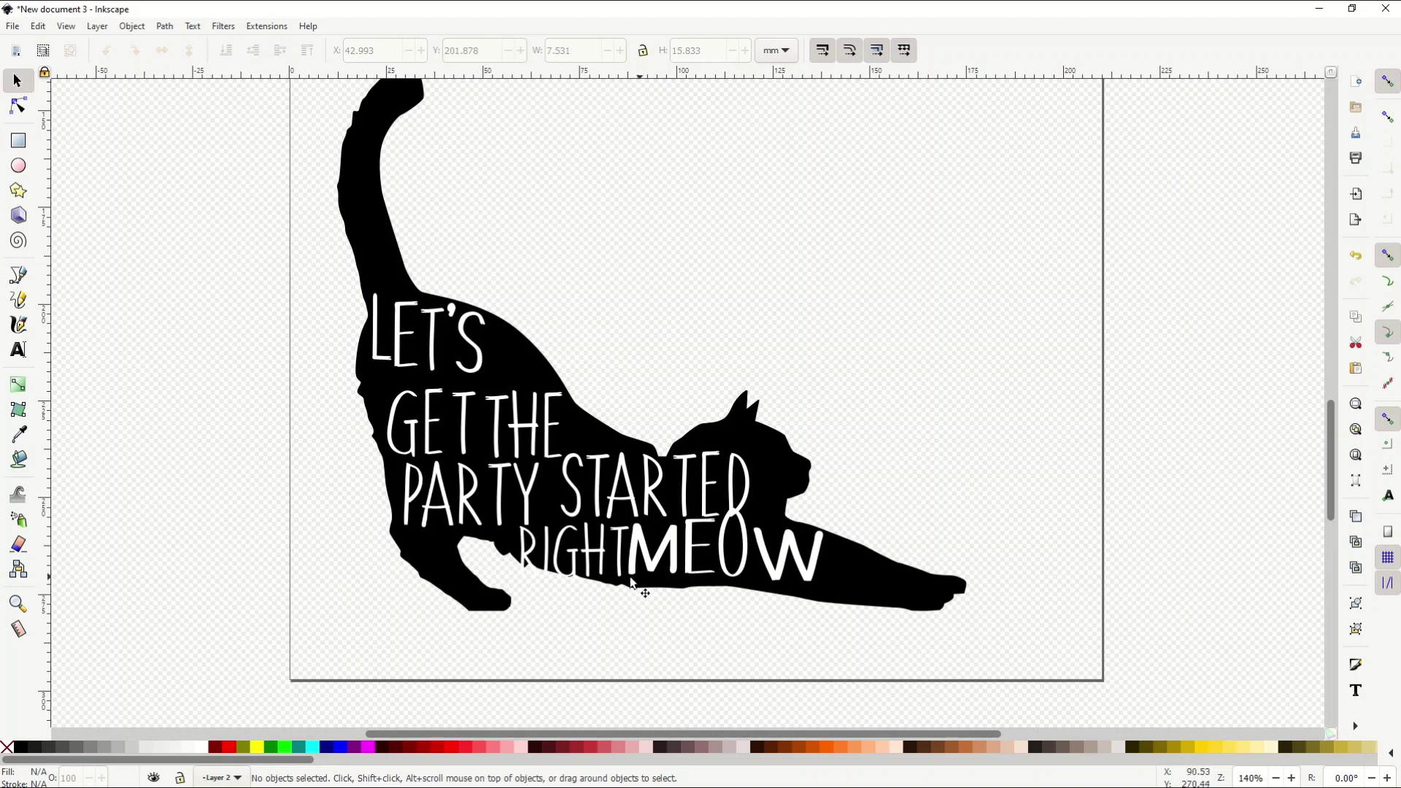
Step: Convert GET to paths, stretch its G to about 20.5 mm tall, and close up the E and a raised T beside it
{"action": "scroll", "coordinate": [407, 405], "scroll_direction": "up", "scroll_amount": 3}
{"action": "left_click", "coordinate": [407, 404]}
{"action": "left_click", "coordinate": [165, 26]}
{"action": "left_click", "coordinate": [376, 550]}
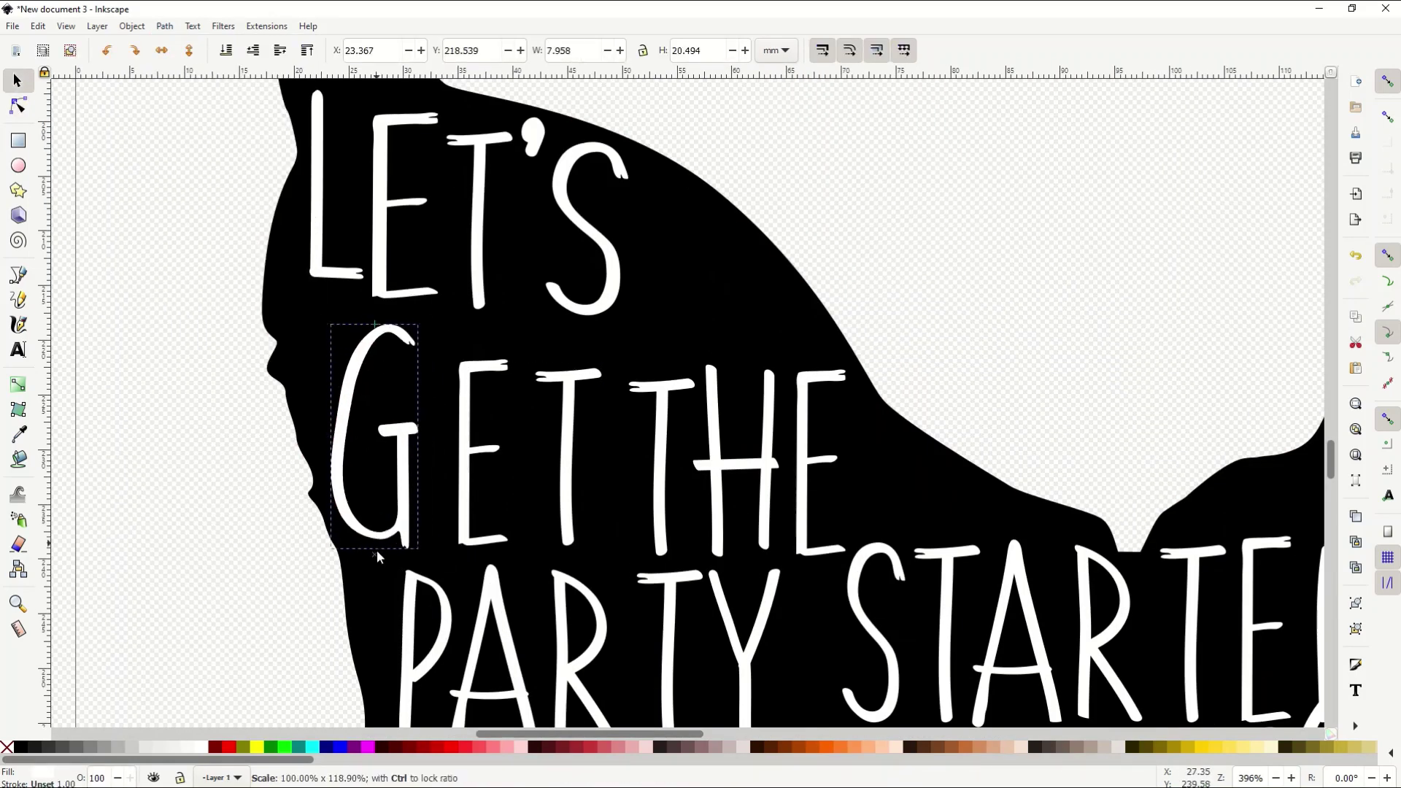
{"action": "left_click", "coordinate": [481, 452], "text": "ctrl"}
{"action": "left_click_drag", "start_coordinate": [482, 452], "coordinate": [467, 452]}
{"action": "left_click", "coordinate": [568, 452], "text": "ctrl"}
{"action": "left_click_drag", "start_coordinate": [568, 452], "coordinate": [555, 429]}
Step: Convert THE to paths and raise its letters beside GET, making the word about 19.8 by 20.1 mm
{"action": "left_click", "coordinate": [705, 454]}
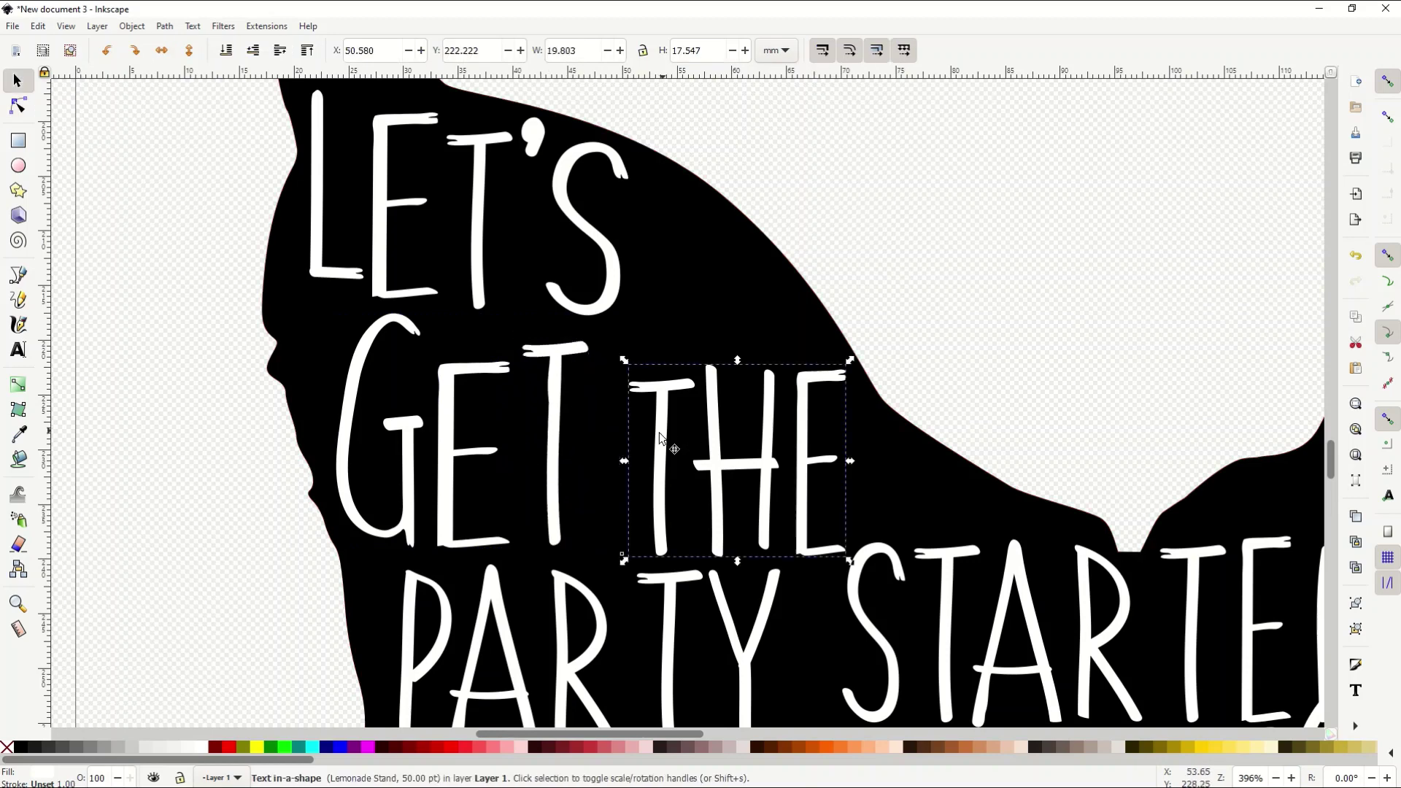
{"action": "left_click_drag", "start_coordinate": [705, 454], "coordinate": [694, 421]}
{"action": "left_click", "coordinate": [803, 438], "text": "ctrl"}
Step: Convert PARTY to paths, enlarge its P near the cat's back edge, and place a taller A, about 6.4 by 23.0 mm, beside it
{"action": "scroll", "coordinate": [758, 453], "scroll_direction": "down", "scroll_amount": 5}
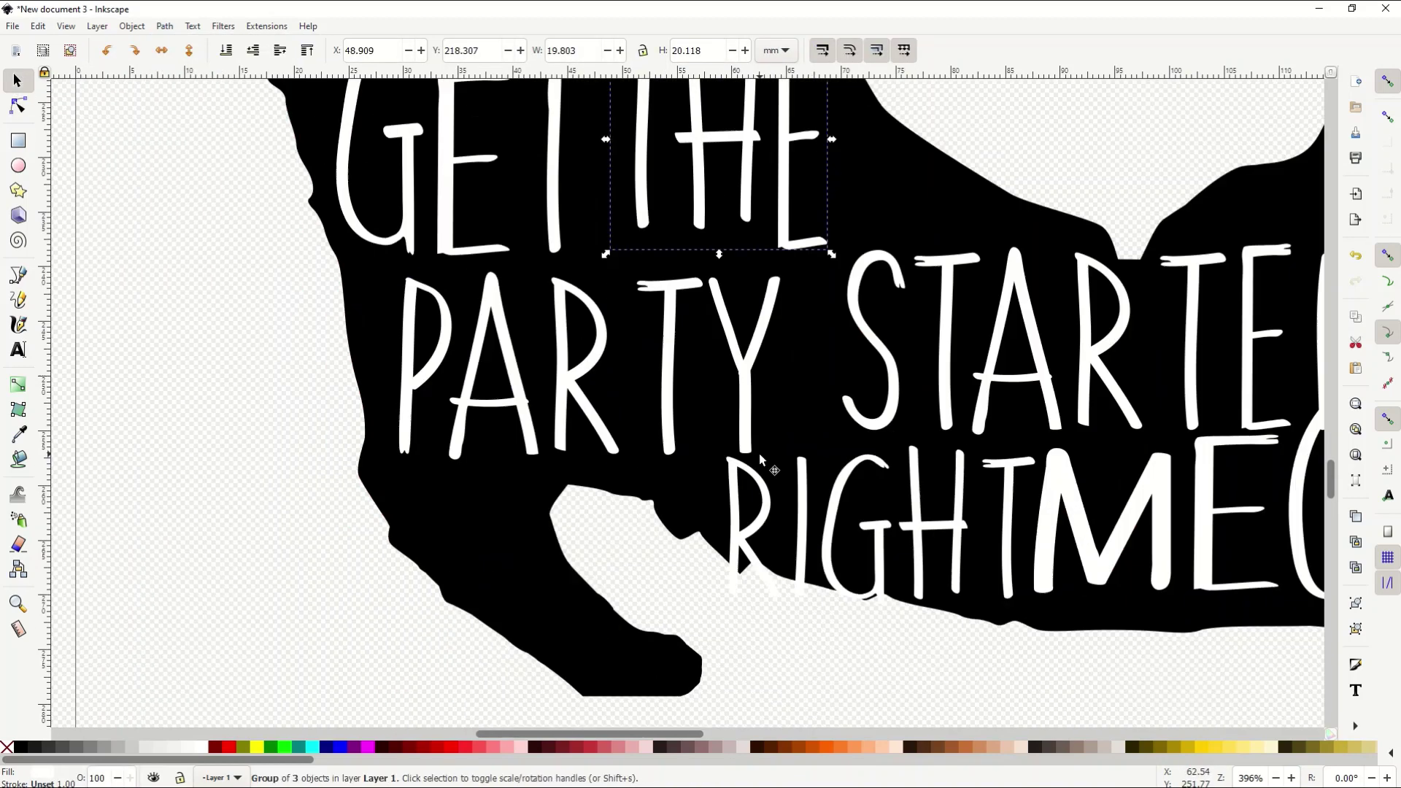
{"action": "left_click", "coordinate": [748, 438]}
{"action": "left_click", "coordinate": [408, 397], "text": "ctrl"}
{"action": "left_click_drag", "start_coordinate": [408, 397], "coordinate": [388, 397]}
{"action": "left_click", "coordinate": [490, 401], "text": "ctrl"}
{"action": "left_click_drag", "start_coordinate": [490, 401], "coordinate": [458, 469]}
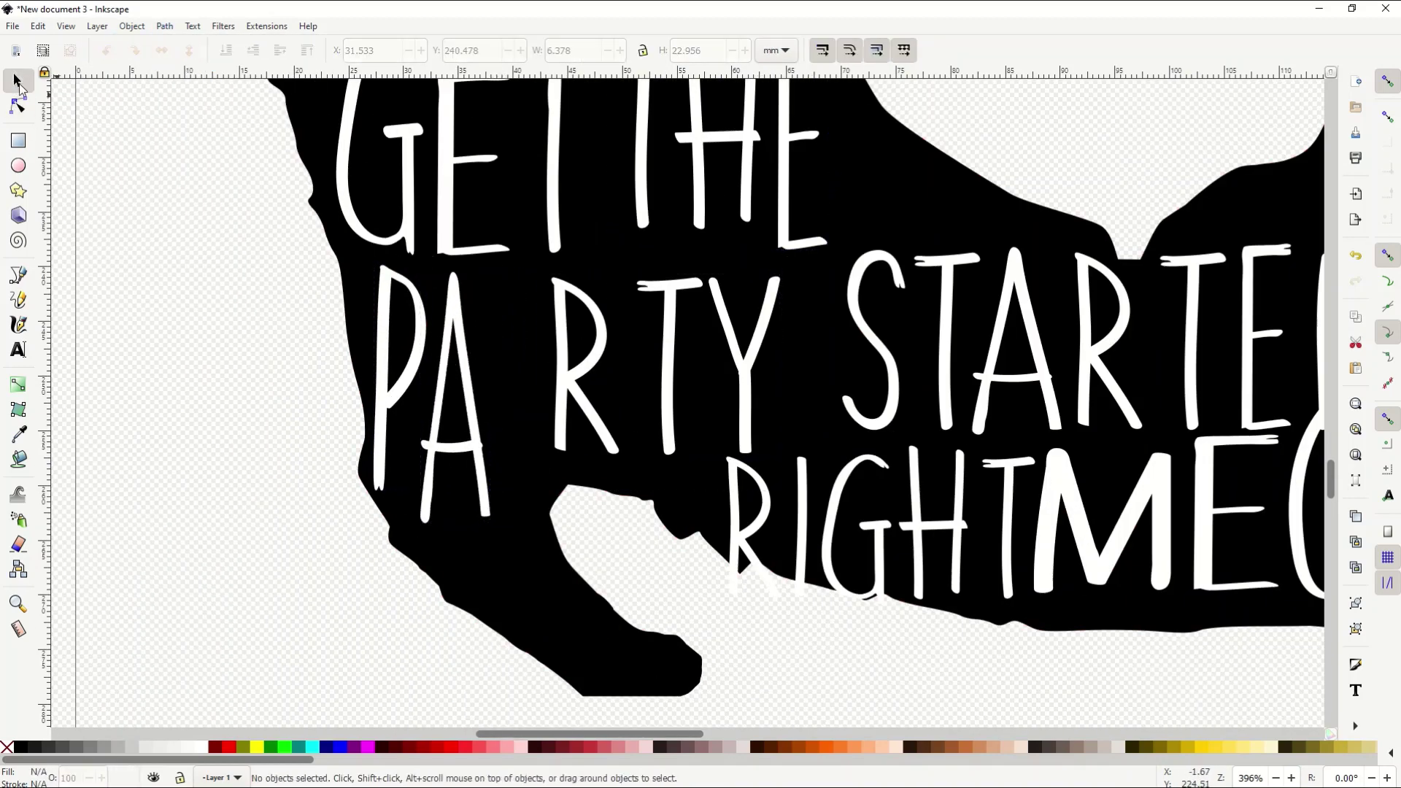
Step: Enlarge the R of PARTY beside the A, and move the T up next to it at about X 47.5 mm, Y 240.1 mm
{"action": "left_click", "coordinate": [49, 46]}
{"action": "left_click", "coordinate": [563, 365], "text": "ctrl"}
{"action": "left_click_drag", "start_coordinate": [563, 365], "coordinate": [512, 365]}
{"action": "left_click", "coordinate": [666, 359], "text": "ctrl"}
{"action": "left_click_drag", "start_coordinate": [665, 359], "coordinate": [629, 359]}
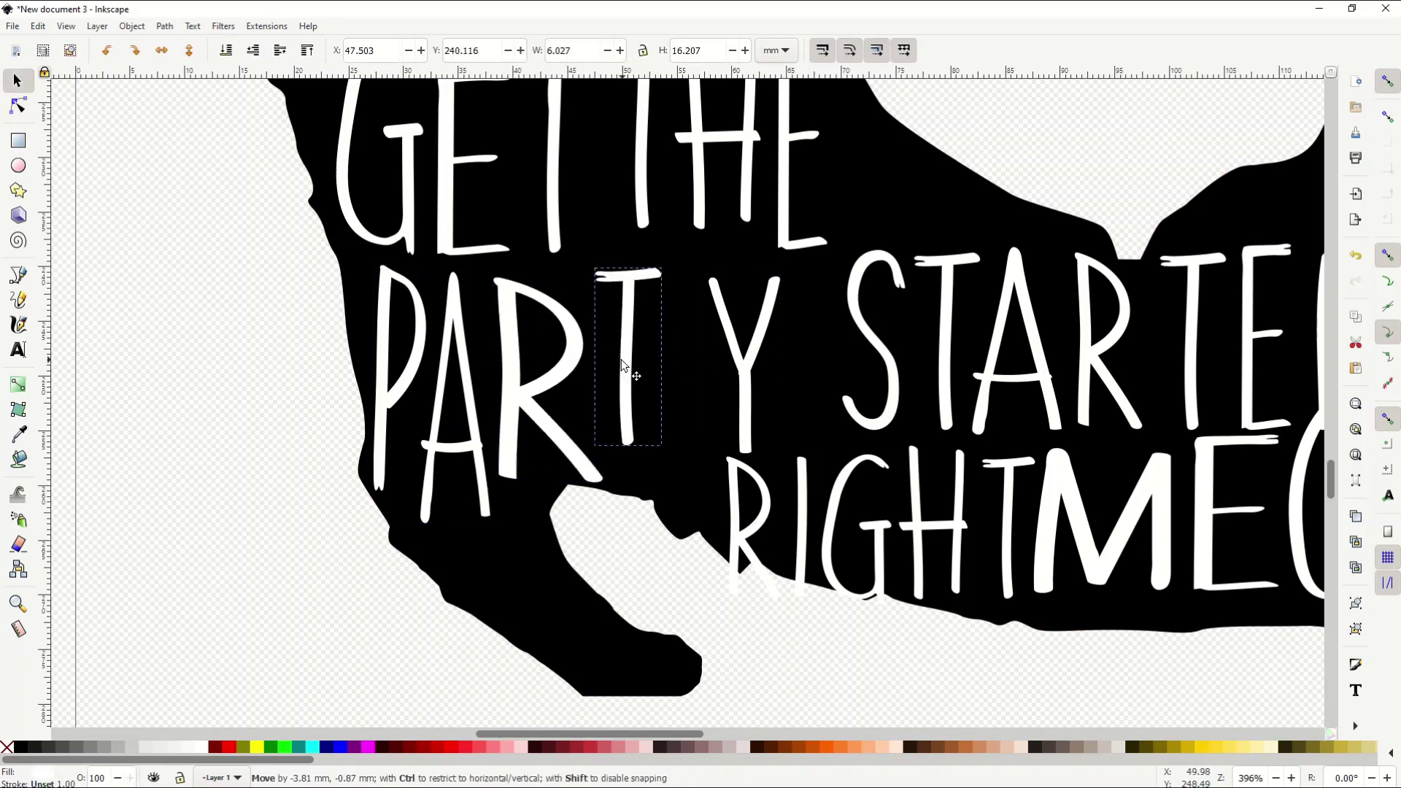
{"action": "key", "text": "n"}
Step: Move the S of STARTED slightly up and raise the first T higher, so the word's top reaches about Y 234.5 mm
{"action": "scroll", "coordinate": [735, 339], "scroll_direction": "right", "scroll_amount": 10}
{"action": "key", "text": "s"}
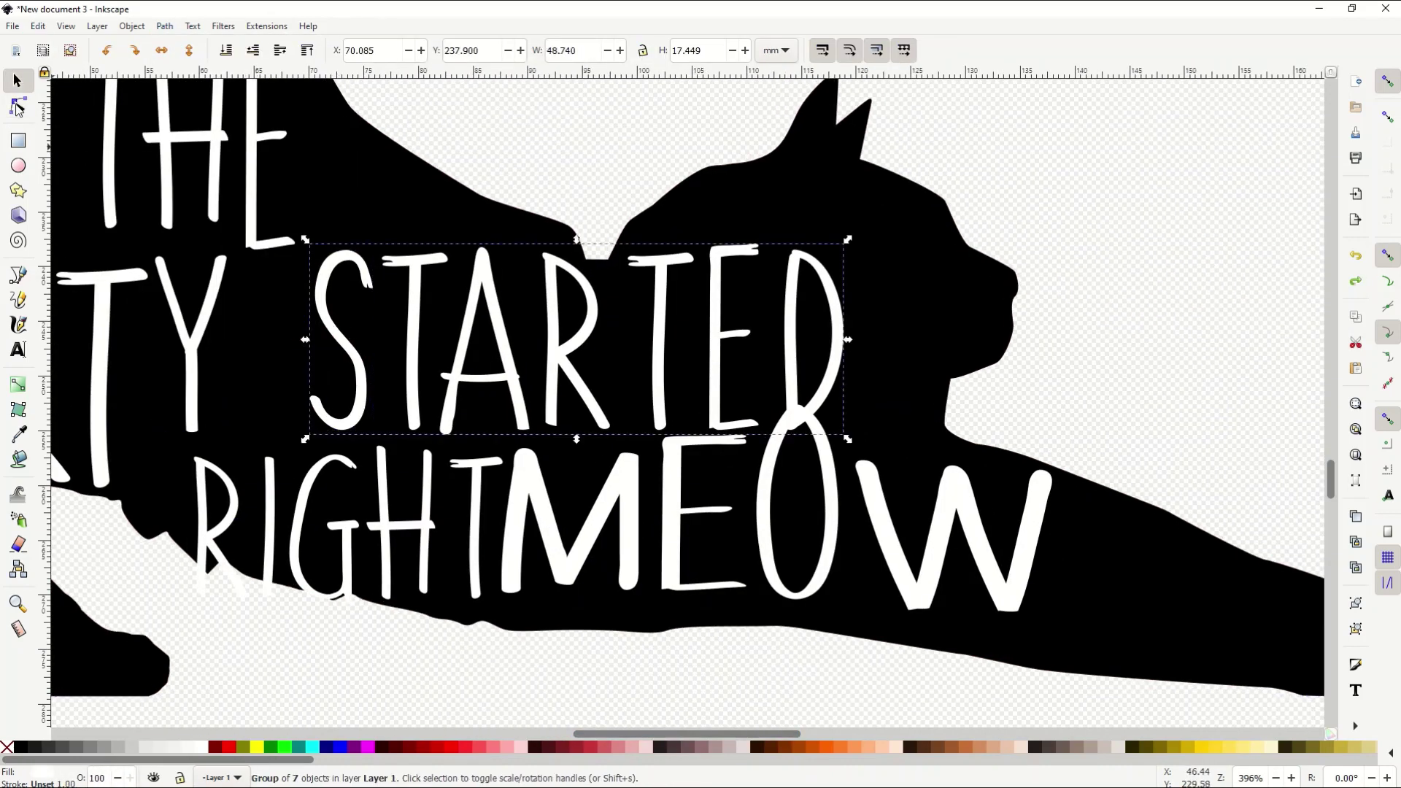
{"action": "key", "text": "n"}
{"action": "key", "text": "s"}
{"action": "left_click", "coordinate": [329, 301], "text": "ctrl"}
{"action": "left_click_drag", "start_coordinate": [329, 301], "coordinate": [329, 283]}
{"action": "left_click", "coordinate": [412, 342], "text": "ctrl"}
{"action": "left_click_drag", "start_coordinate": [412, 342], "coordinate": [412, 299]}
Step: Raise the A of STARTED, close up the R, T and E behind it, and enlarge the D into a wide letter filling the head
{"action": "left_click", "coordinate": [522, 408], "text": "ctrl"}
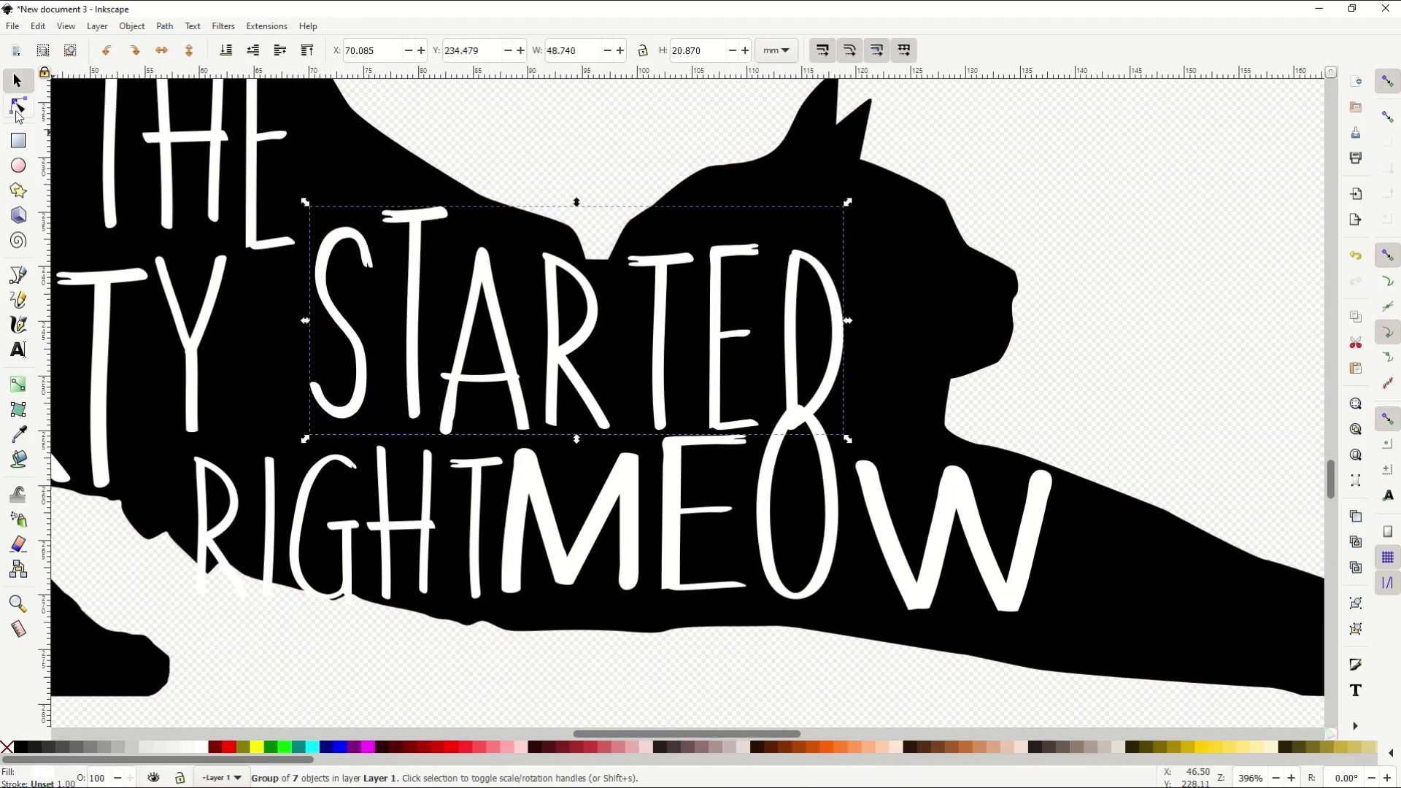
{"action": "left_click_drag", "start_coordinate": [521, 409], "coordinate": [544, 368]}
{"action": "left_click", "coordinate": [549, 387], "text": "ctrl"}
{"action": "left_click", "coordinate": [660, 351], "text": "ctrl"}
{"action": "left_click_drag", "start_coordinate": [660, 350], "coordinate": [701, 299]}
{"action": "left_click", "coordinate": [719, 335], "text": "ctrl"}
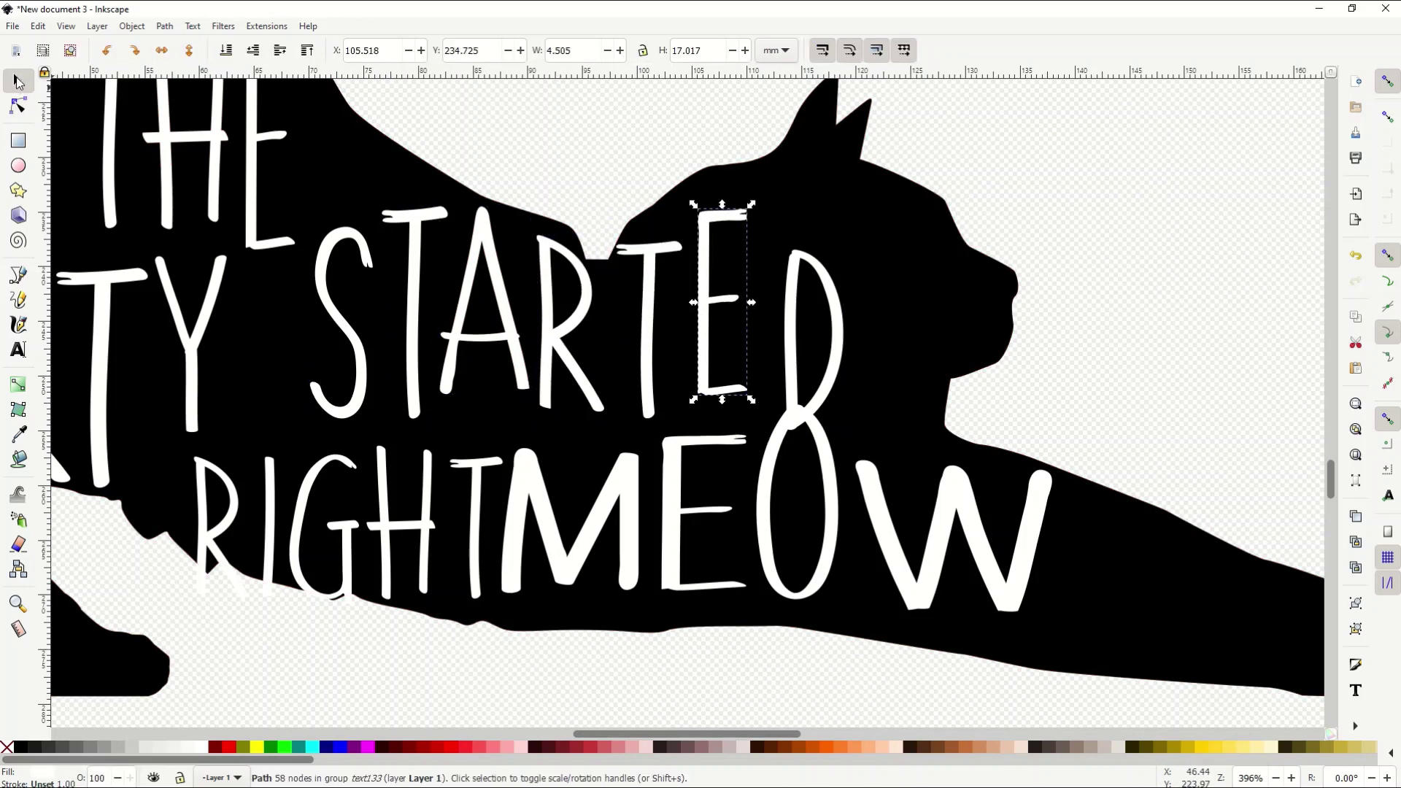
{"action": "key", "text": "n"}
{"action": "left_click", "coordinate": [814, 285]}
Step: Fit the letters of RIGHT inside the cat's belly, lowering the H and raising the T next to MEOW
{"action": "left_click", "coordinate": [328, 525]}
{"action": "left_click_drag", "start_coordinate": [235, 572], "coordinate": [237, 599]}
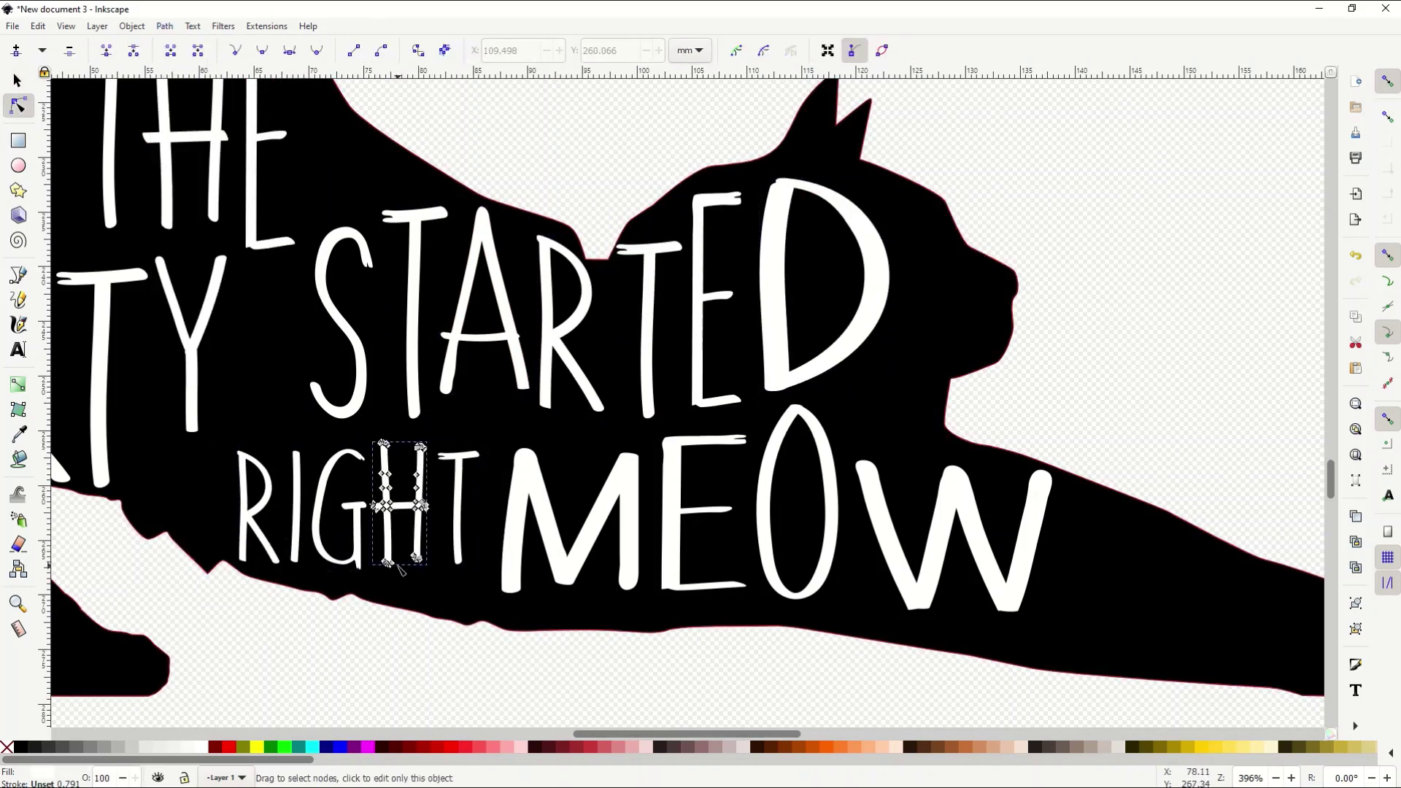
{"action": "left_click", "coordinate": [463, 496]}
{"action": "key", "text": "s"}
{"action": "left_click", "coordinate": [463, 496], "text": "ctrl"}
{"action": "left_click_drag", "start_coordinate": [459, 564], "coordinate": [458, 607]}
Step: Enlarge and lower the M of MEOW toward the belly edge, and shift the W downward into the front leg
{"action": "left_click", "coordinate": [577, 525], "text": "ctrl"}
{"action": "left_click_drag", "start_coordinate": [572, 592], "coordinate": [573, 626]}
{"action": "left_click", "coordinate": [949, 539], "text": "ctrl"}
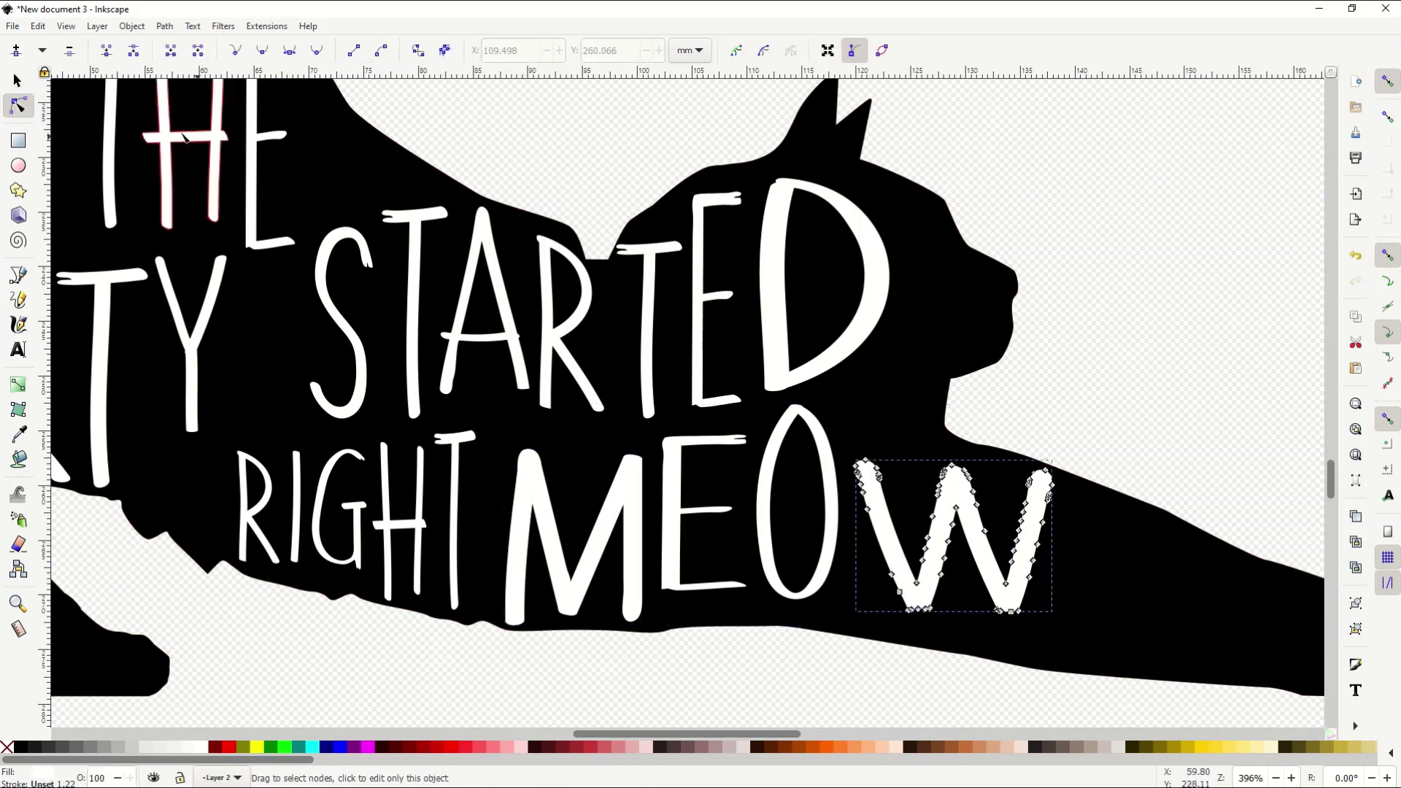
{"action": "left_click_drag", "start_coordinate": [1050, 612], "coordinate": [1086, 642]}
{"action": "key", "text": "Escape"}
{"action": "key", "text": "minus"}
{"action": "key", "text": "minus"}
{"action": "scroll", "coordinate": [522, 312], "scroll_direction": "up", "scroll_amount": 3}
{"action": "scroll", "coordinate": [522, 313], "scroll_direction": "down", "scroll_amount": 3}
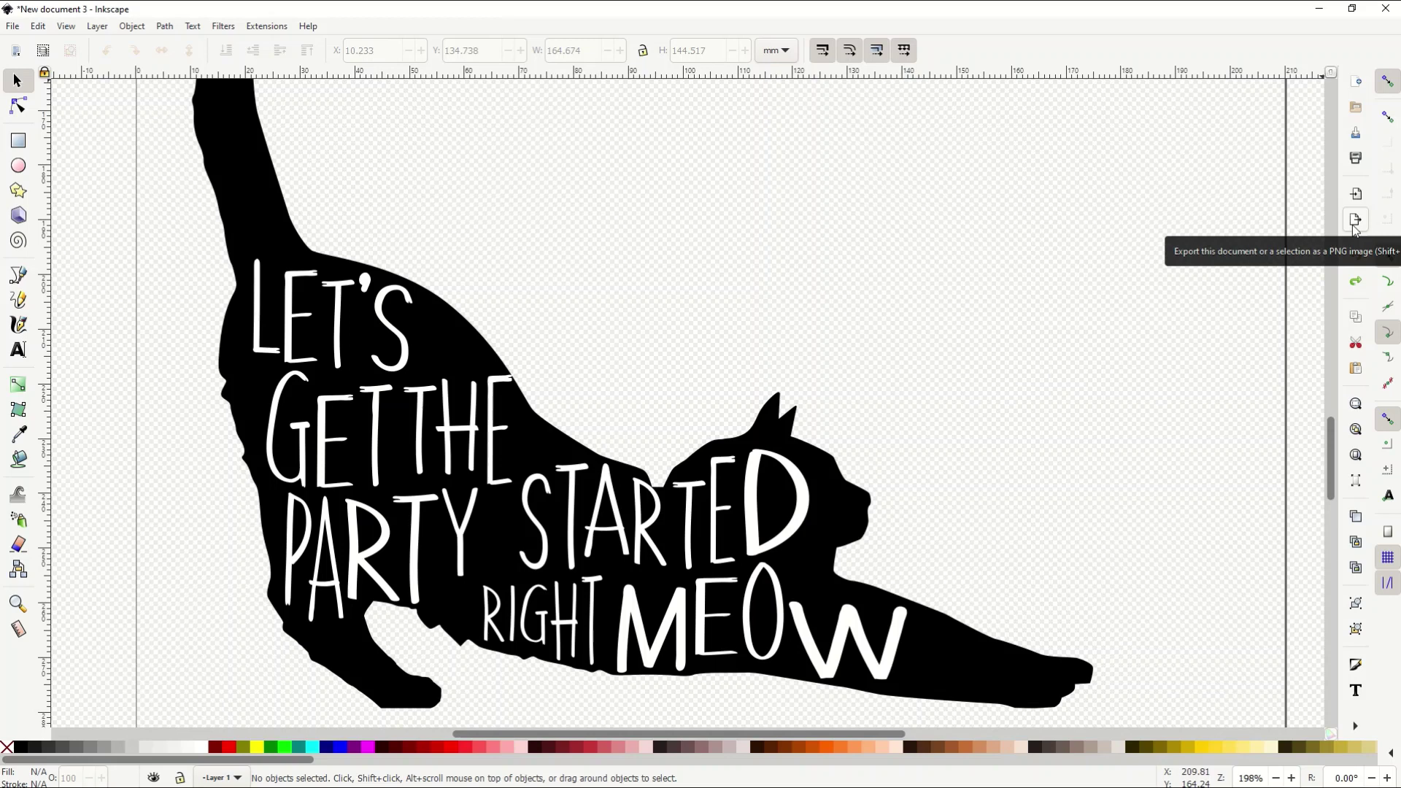
Step: Open the PNG export settings for the finished cat design
{"action": "left_click", "coordinate": [1355, 221]}
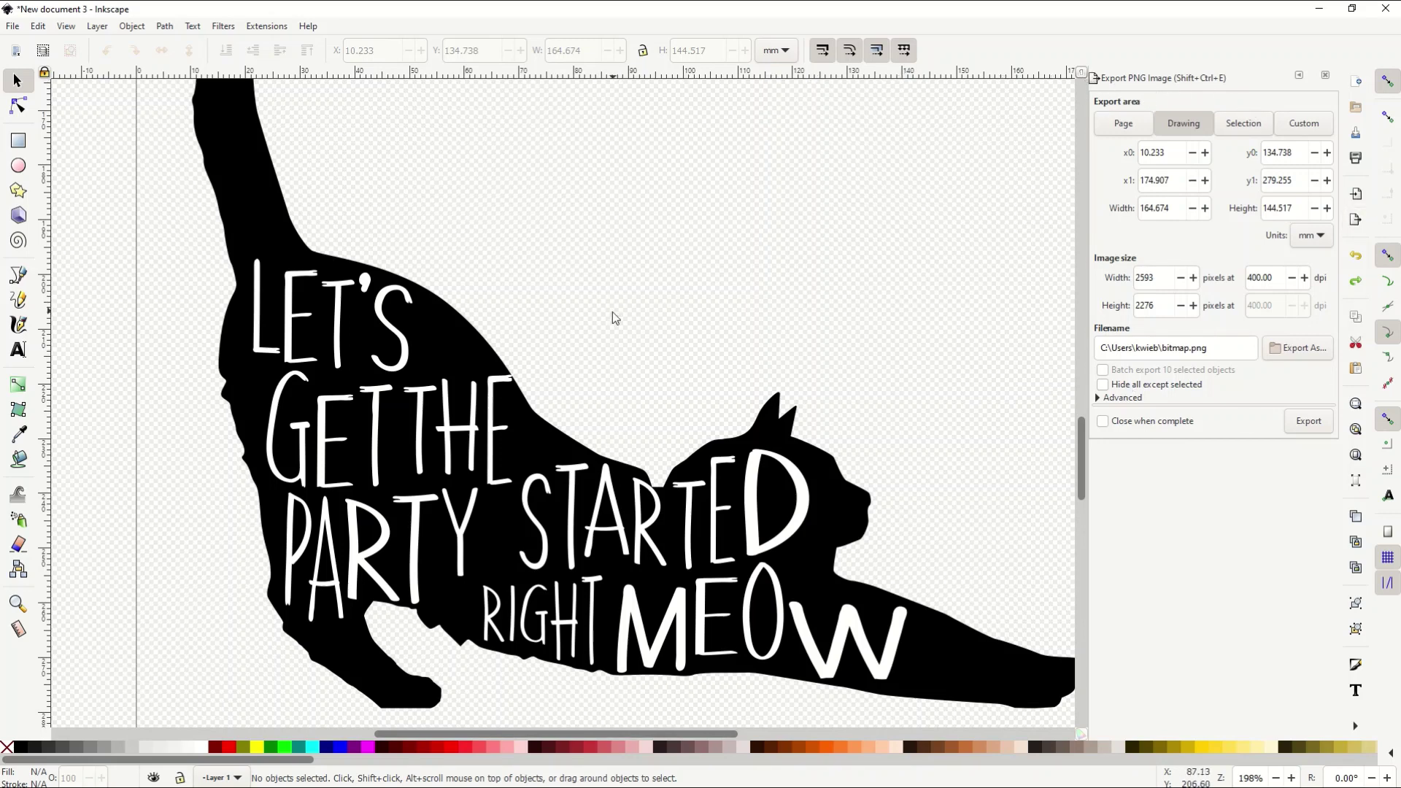
{"action": "scroll", "coordinate": [612, 312], "scroll_direction": "down", "scroll_amount": 2}
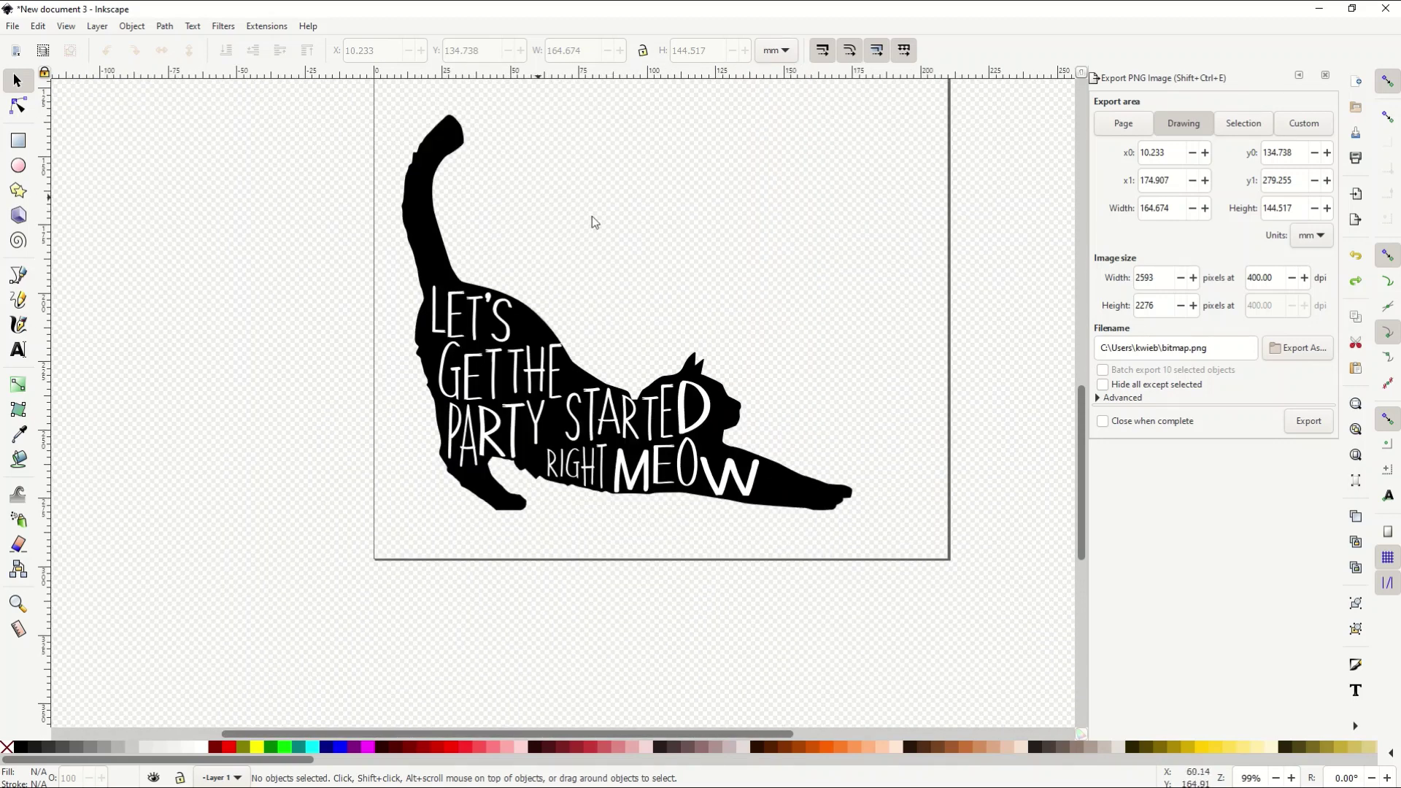
{"action": "scroll", "coordinate": [541, 287], "scroll_direction": "up", "scroll_amount": 3}
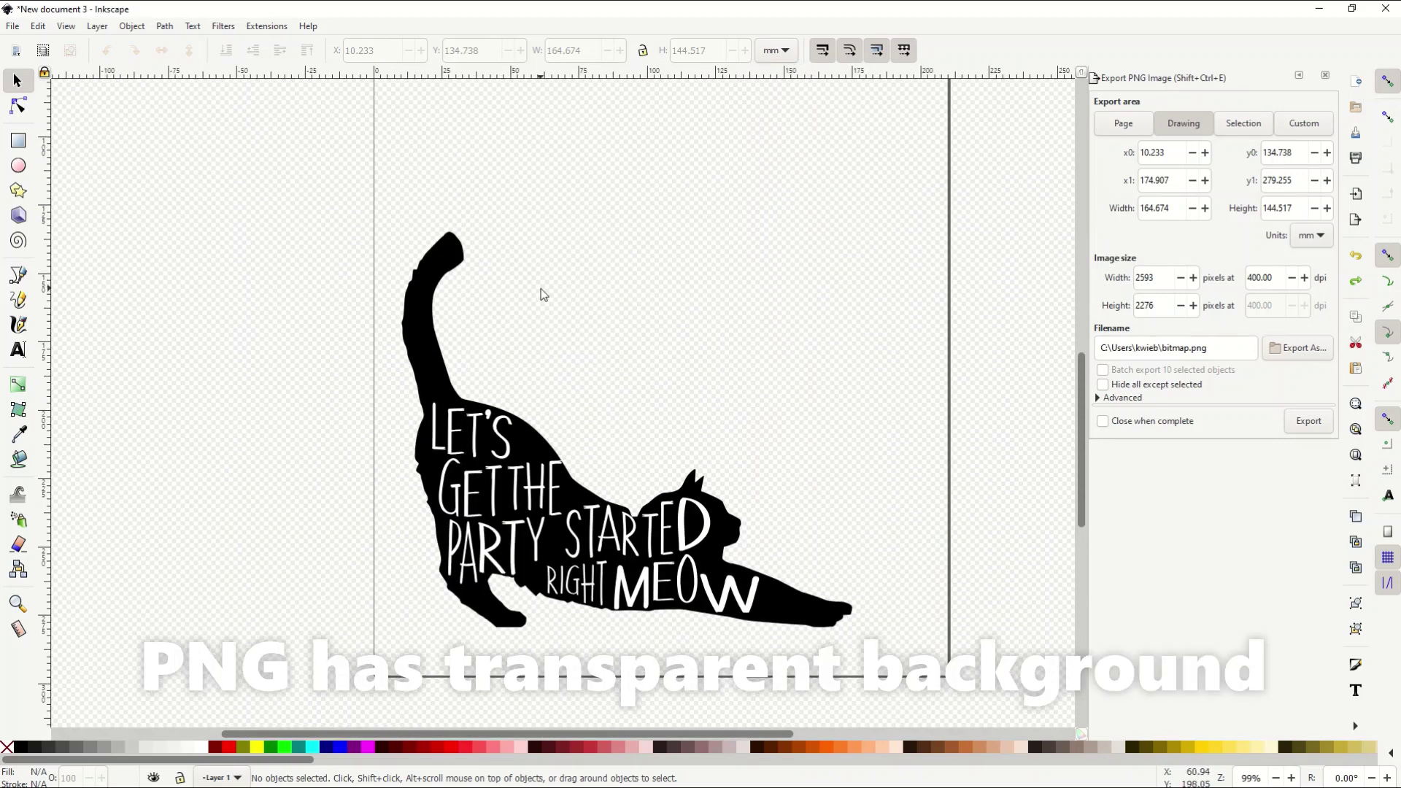
{"action": "scroll", "coordinate": [540, 289], "scroll_direction": "up", "scroll_amount": 2}
{"action": "scroll", "coordinate": [622, 441], "scroll_direction": "up", "scroll_amount": 4}
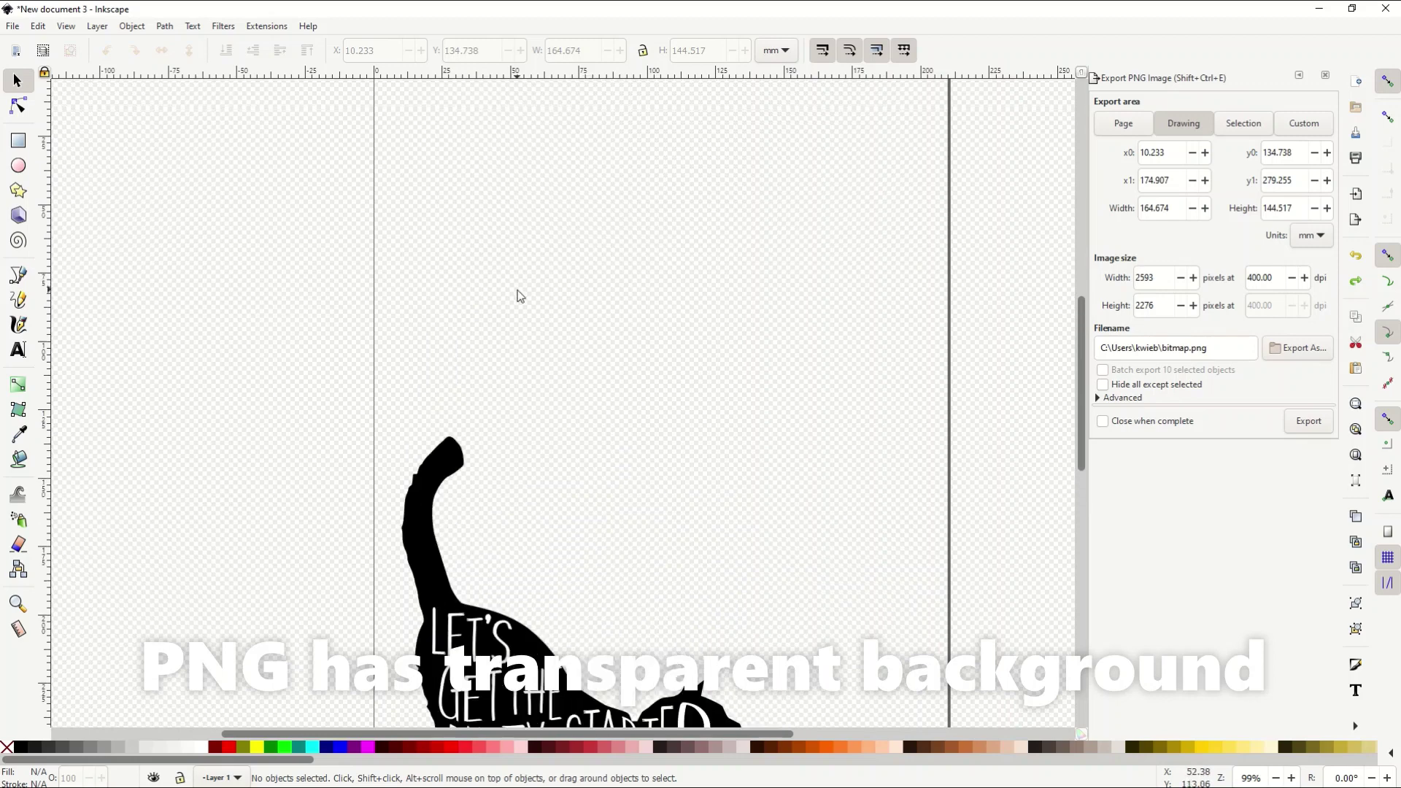
{"action": "scroll", "coordinate": [520, 300], "scroll_direction": "down", "scroll_amount": 7}
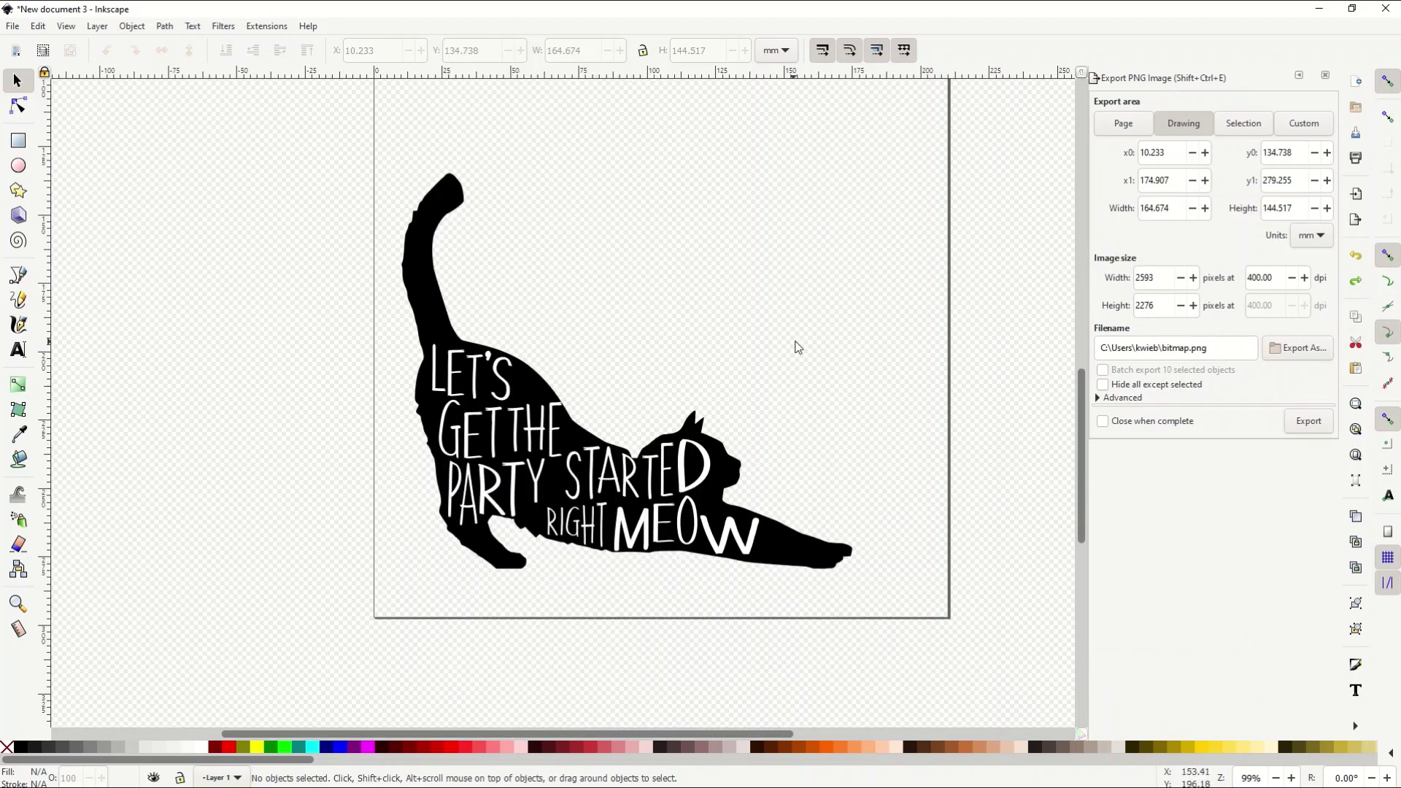
Step: Compare the export area of the whole page with that of the drawing only
{"action": "left_click", "coordinate": [1106, 130]}
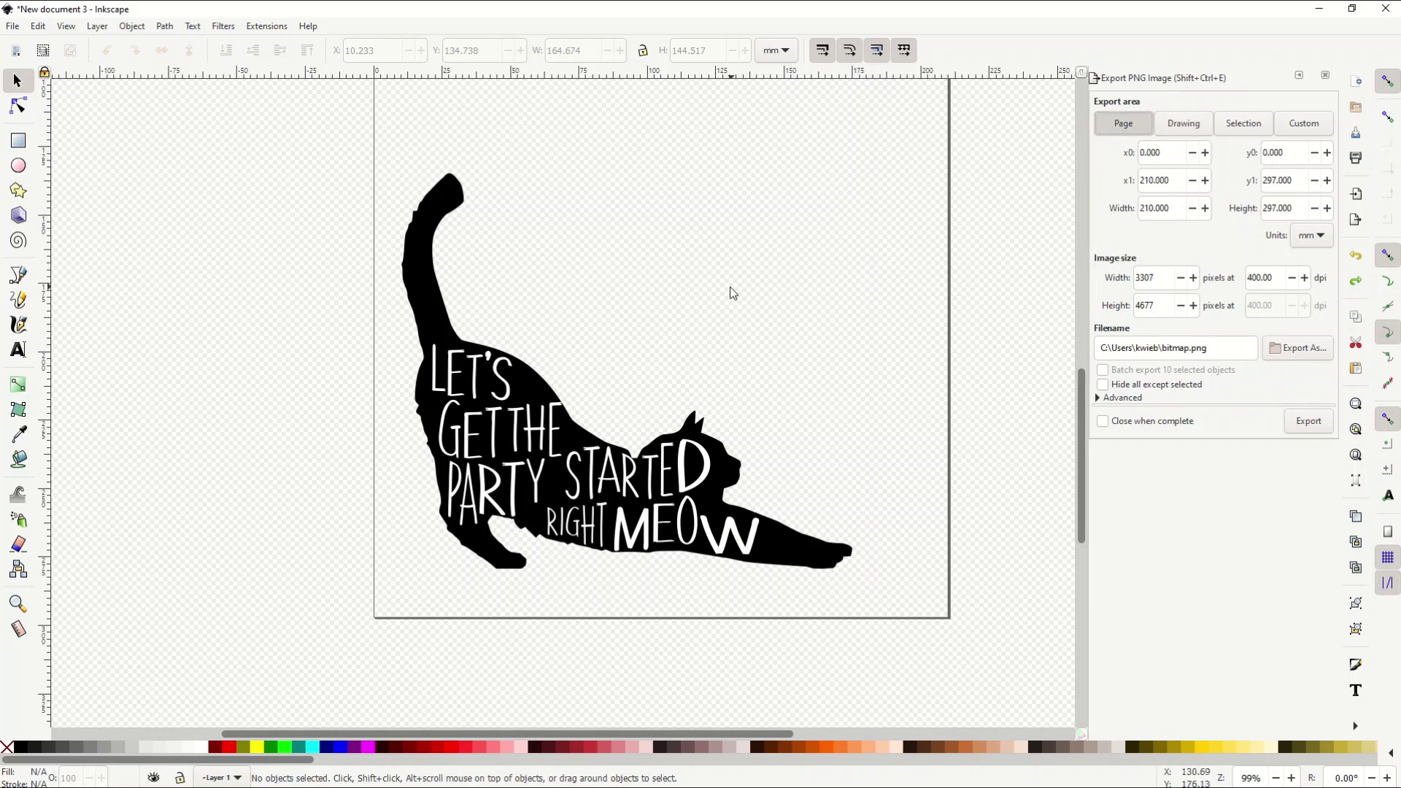
{"action": "scroll", "coordinate": [727, 292], "scroll_direction": "down", "scroll_amount": 3}
{"action": "scroll", "coordinate": [729, 292], "scroll_direction": "up", "scroll_amount": 2}
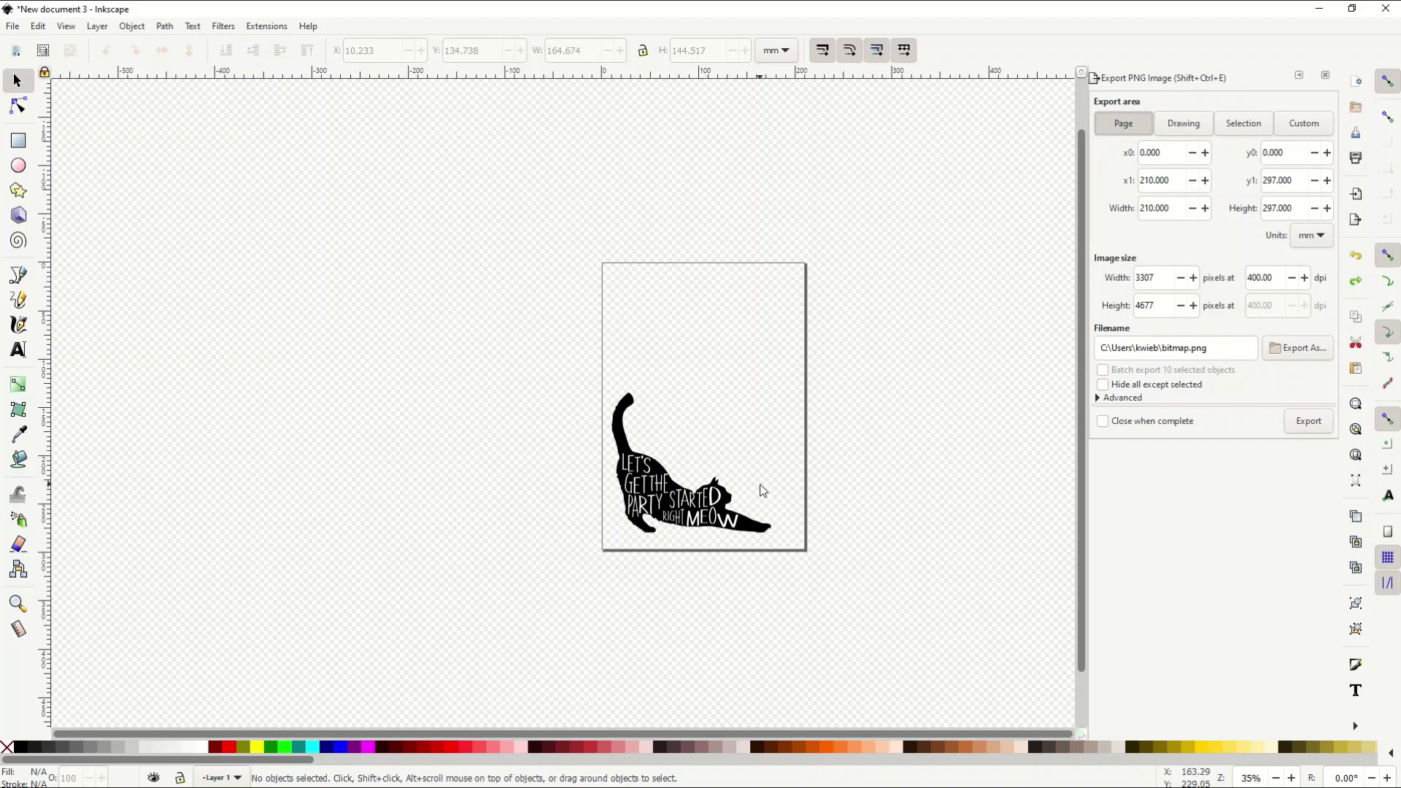
{"action": "left_click", "coordinate": [1183, 131]}
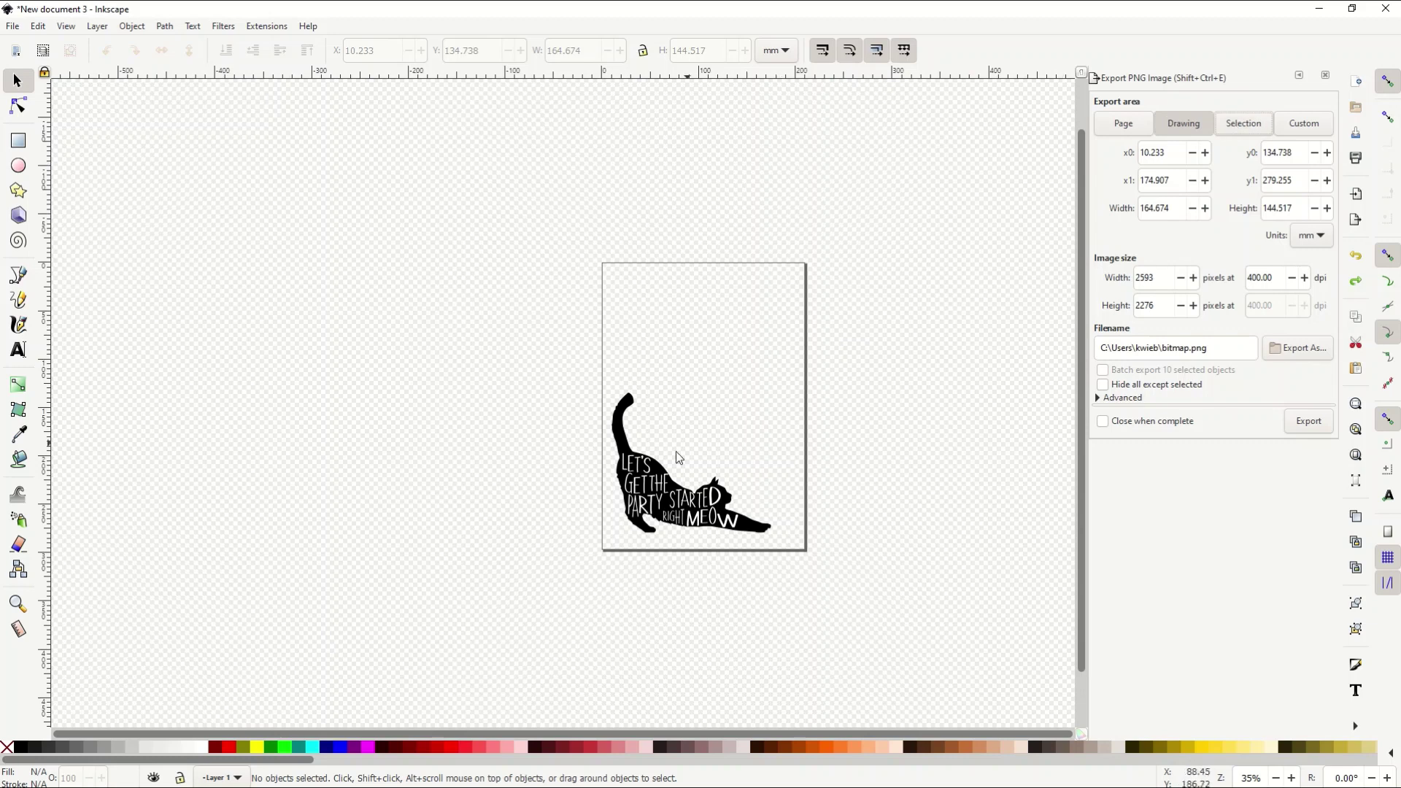
Step: Select the cat silhouette and try the custom export area
{"action": "left_click", "coordinate": [621, 438]}
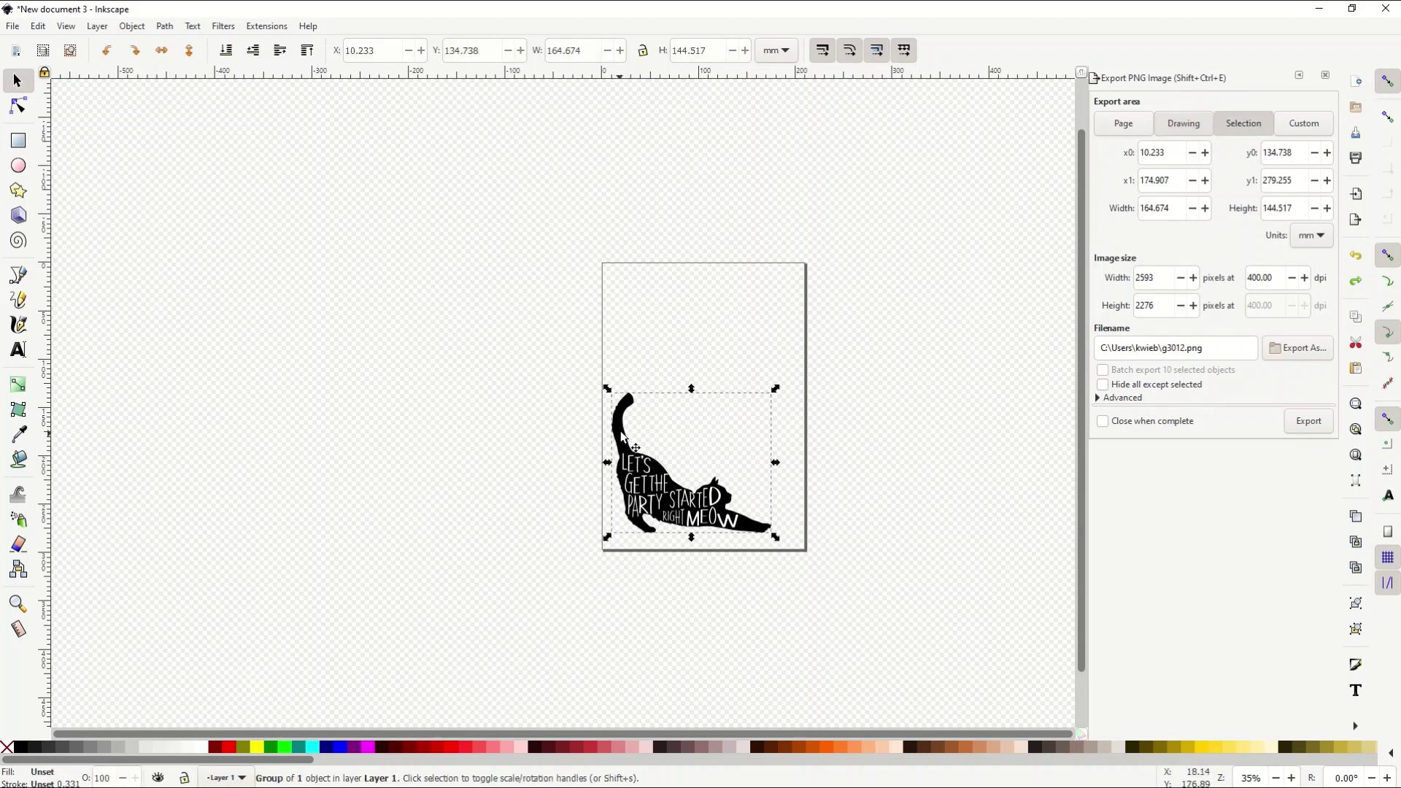
{"action": "left_click", "coordinate": [1303, 130]}
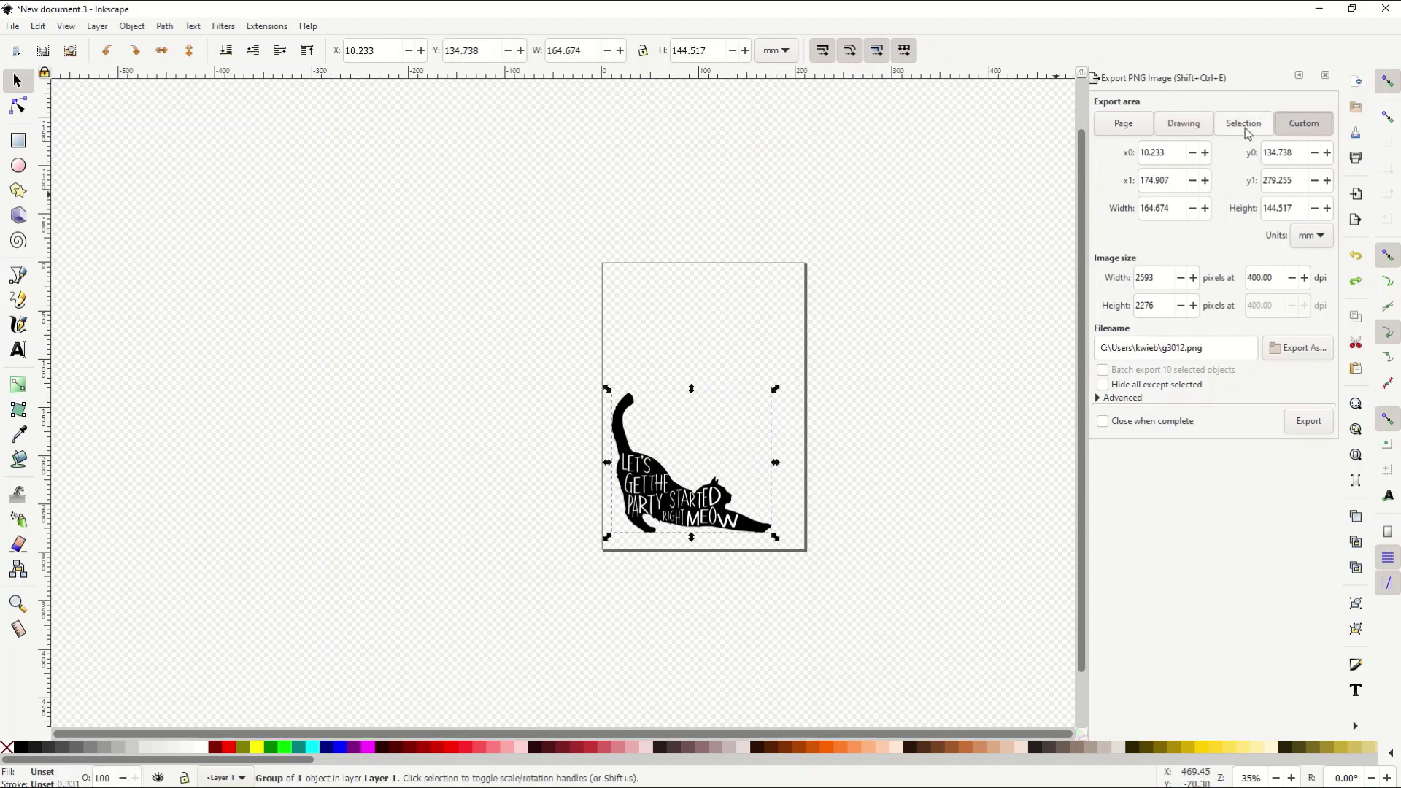
{"action": "scroll", "coordinate": [891, 191], "scroll_direction": "up", "scroll_amount": 3, "text": "ctrl"}
{"action": "scroll", "coordinate": [689, 248], "scroll_direction": "down", "scroll_amount": 5}
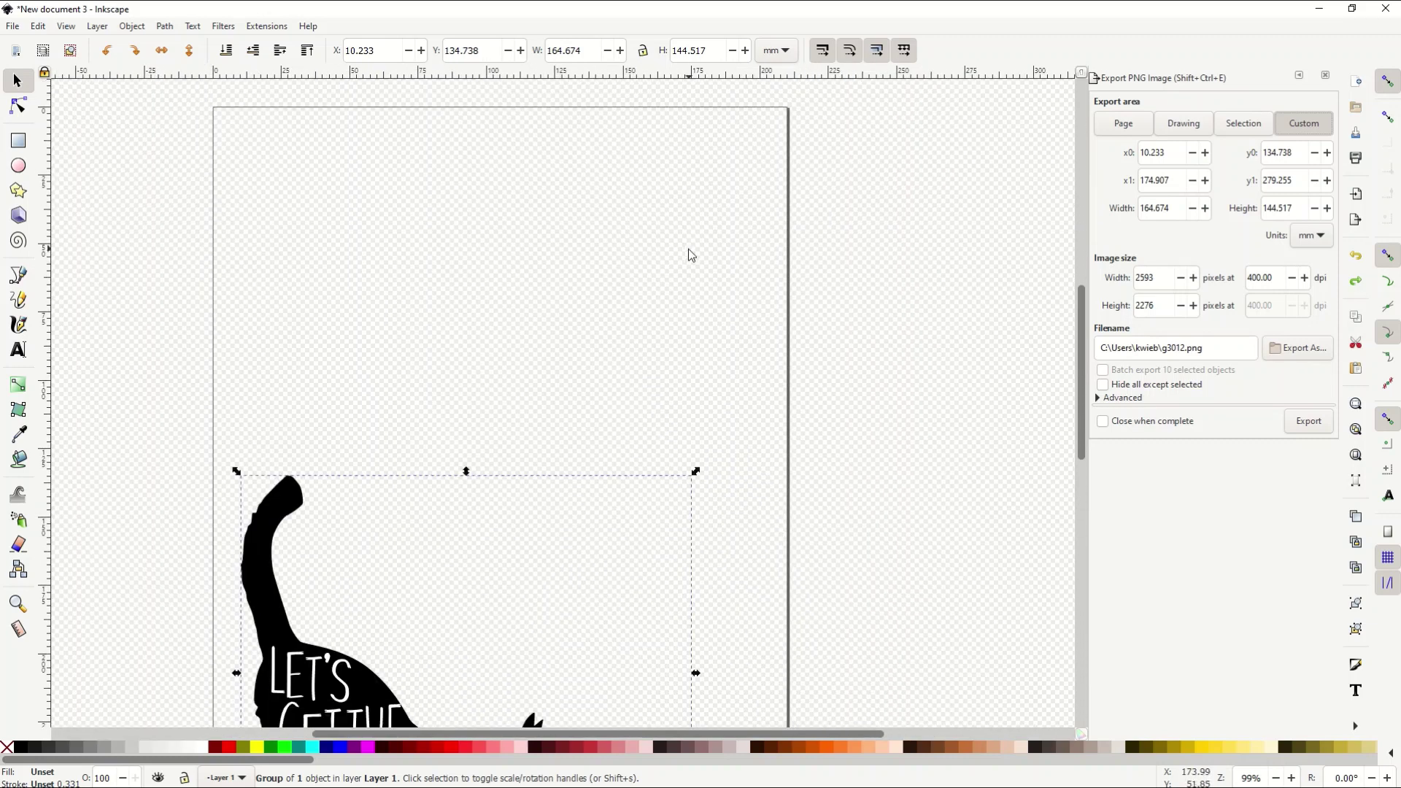
{"action": "scroll", "coordinate": [671, 257], "scroll_direction": "down", "scroll_amount": 2}
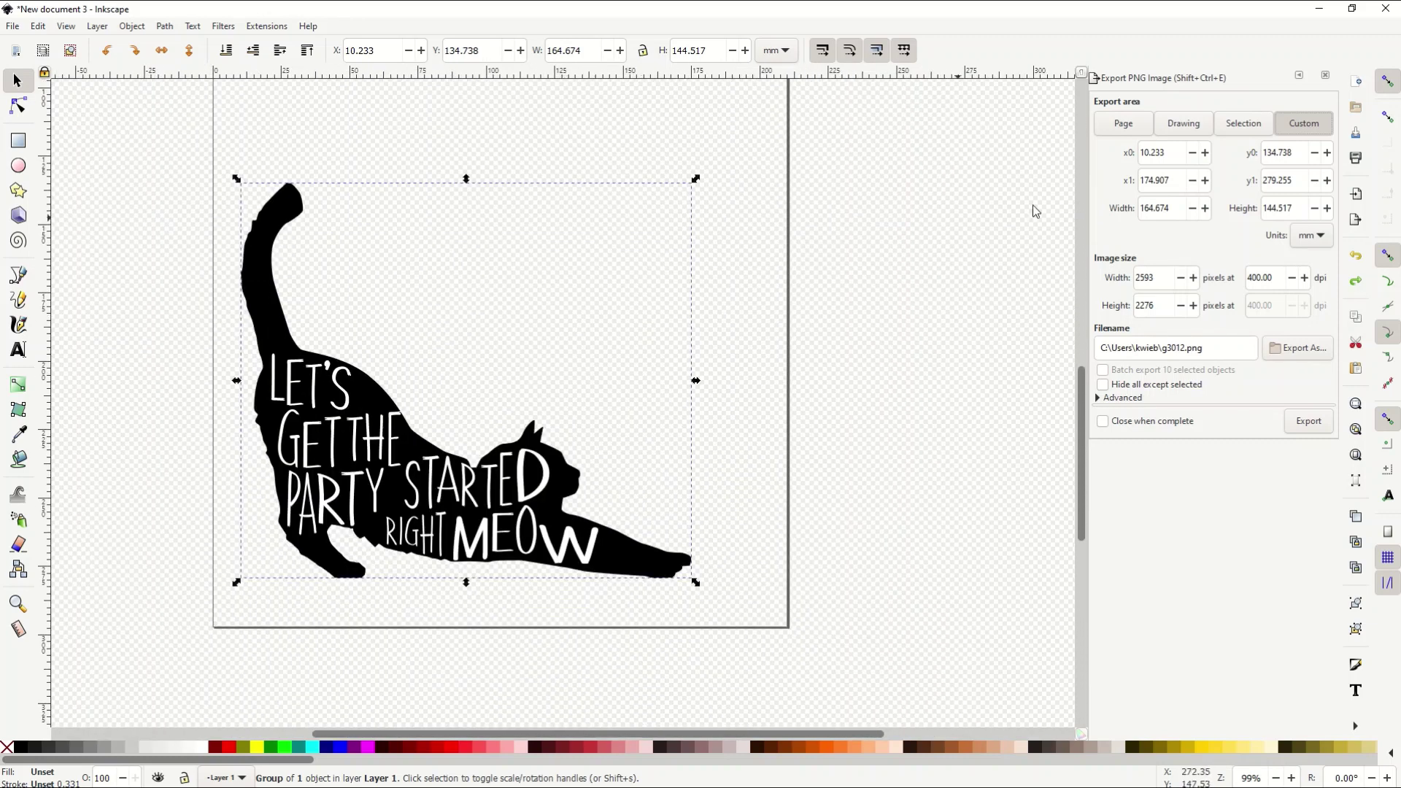
Step: Set the export area to the selection and select all objects in all layers
{"action": "left_click", "coordinate": [1236, 131]}
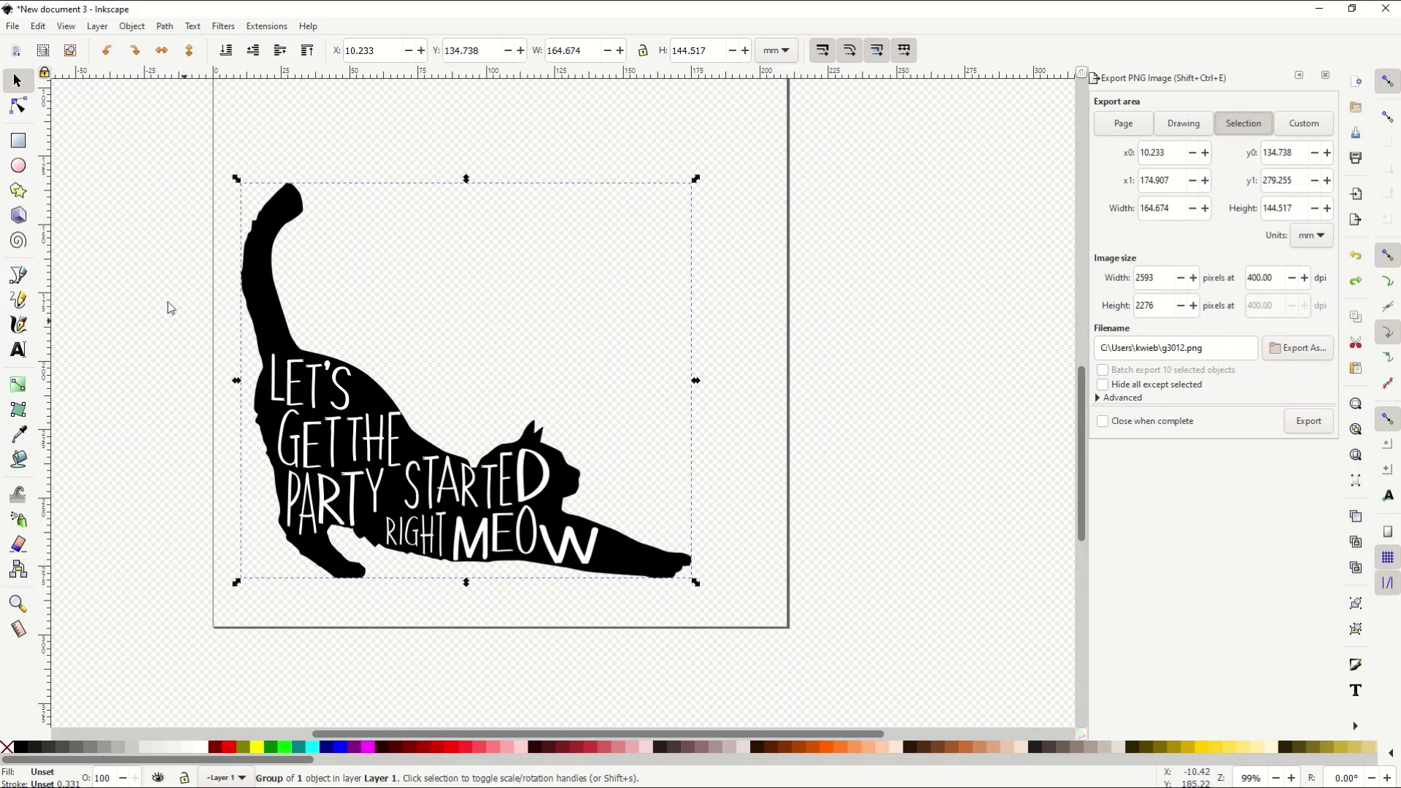
{"action": "left_click", "coordinate": [38, 26]}
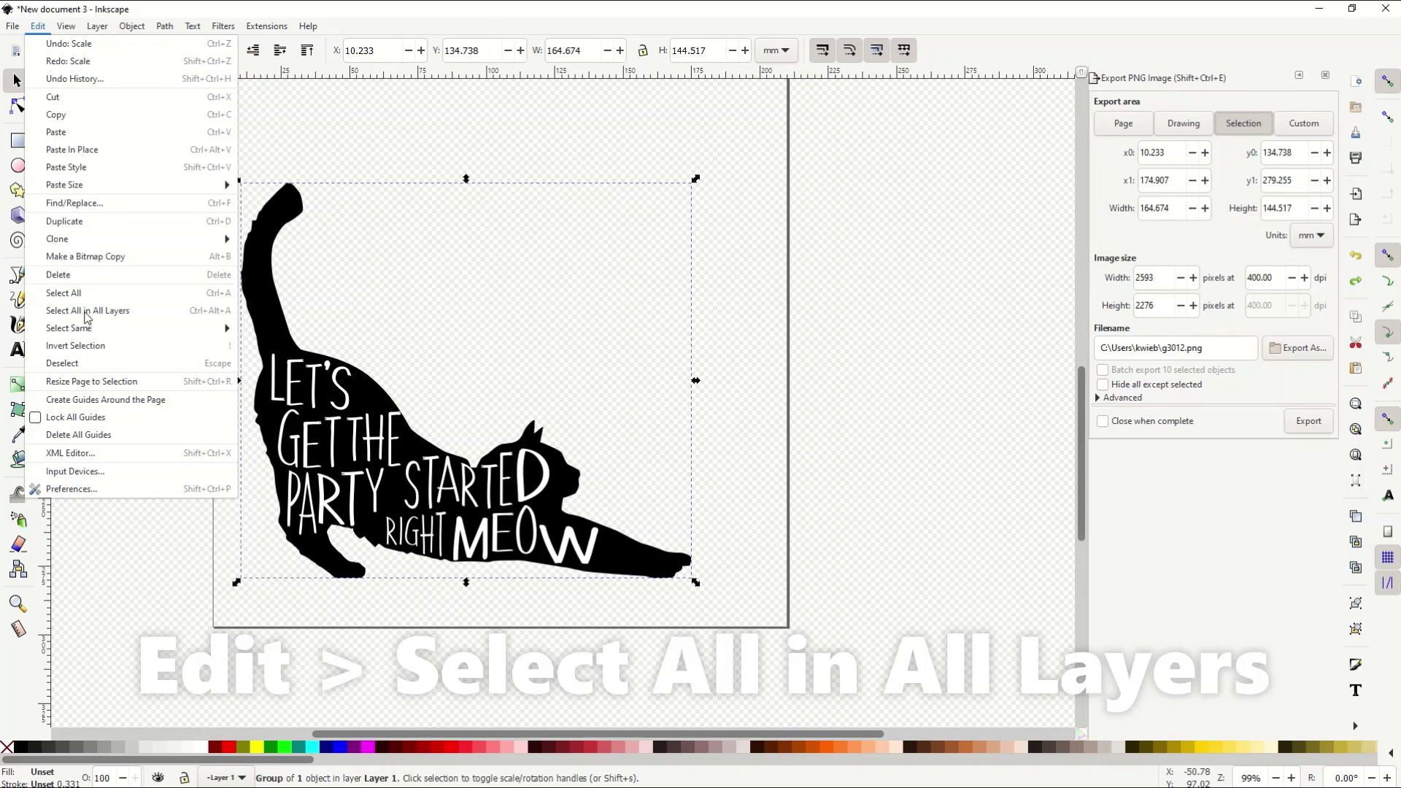
{"action": "left_click", "coordinate": [87, 315]}
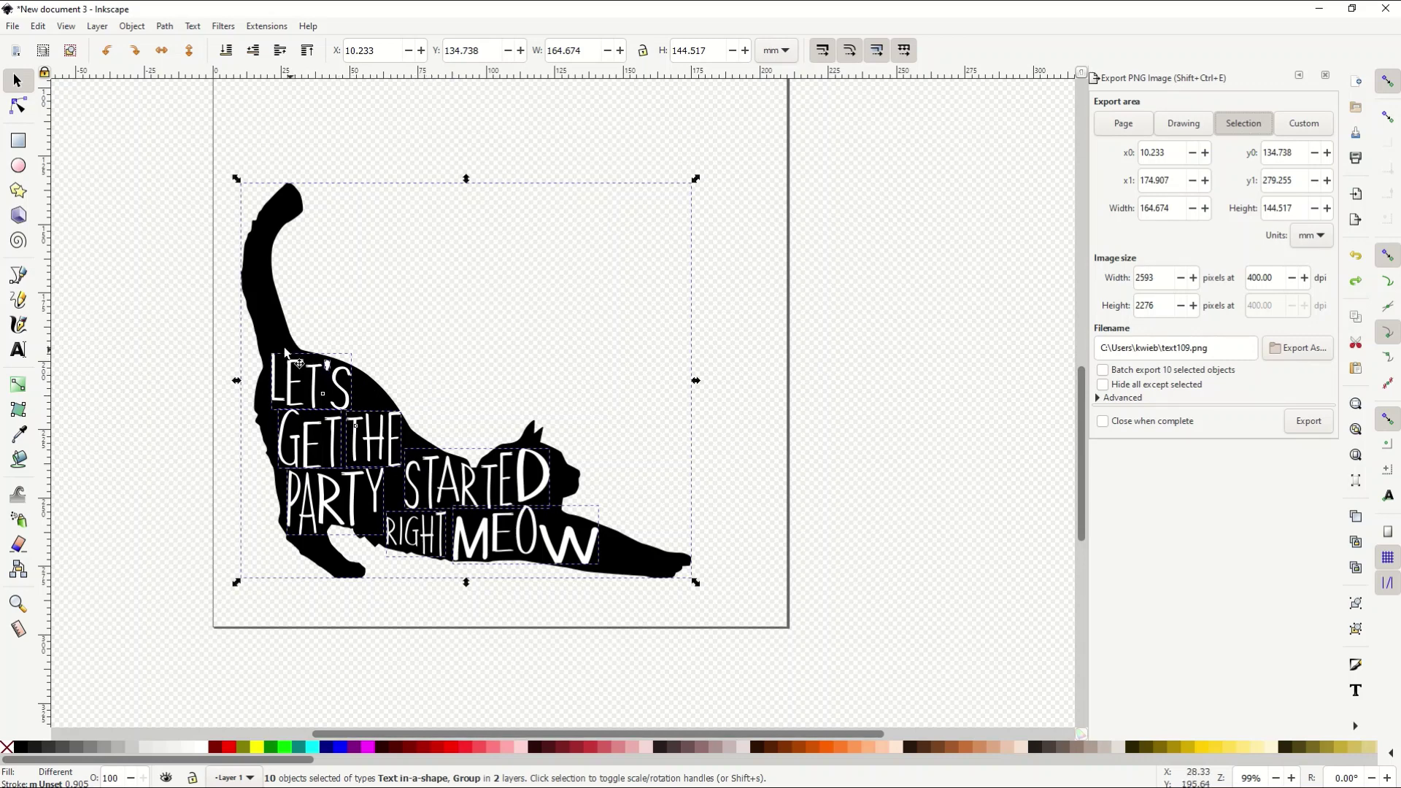
Step: Try stretching the whole selected design wider without keeping its proportions, and undo the scaling
{"action": "scroll", "coordinate": [284, 351], "scroll_direction": "down", "scroll_amount": 2}
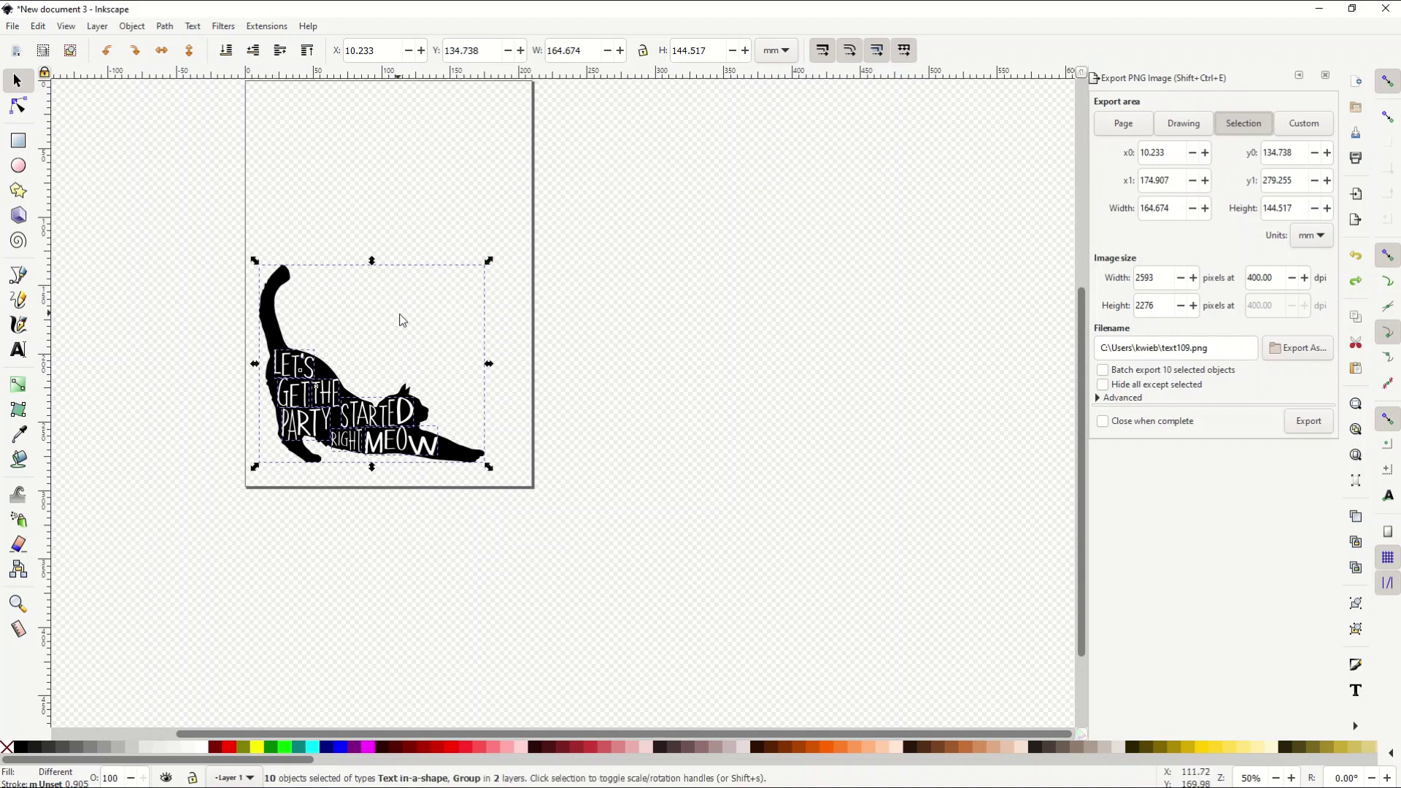
{"action": "left_click_drag", "start_coordinate": [493, 262], "coordinate": [812, 266]}
{"action": "left_click", "coordinate": [44, 27]}
{"action": "left_click", "coordinate": [55, 44]}
Step: Scale the whole design up proportionally to about 707.4 by 620.8 mm, beyond the page edges
{"action": "left_click_drag", "start_coordinate": [489, 261], "coordinate": [810, 136]}
{"action": "left_click_drag", "start_coordinate": [641, 470], "coordinate": [886, 686]}
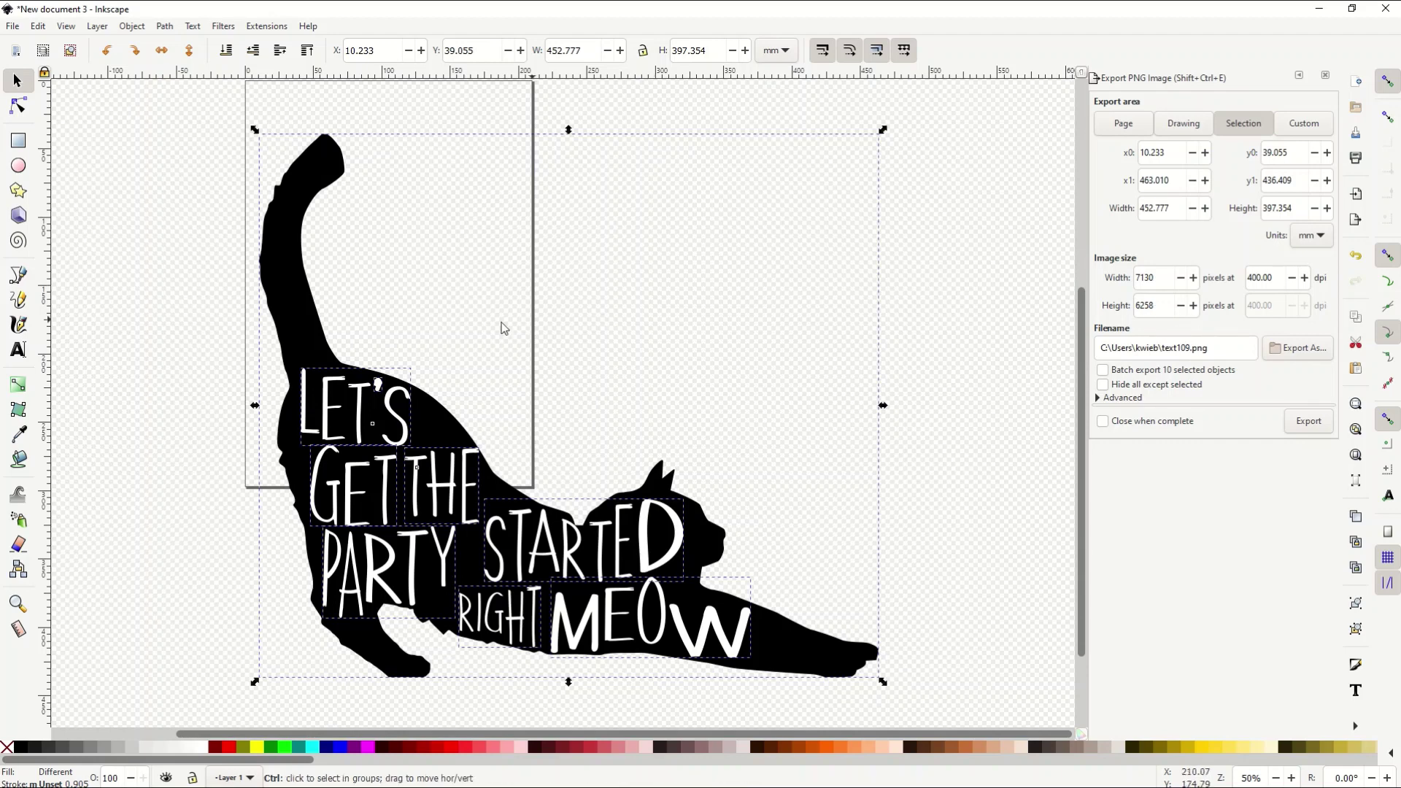
{"action": "scroll", "coordinate": [478, 325], "scroll_direction": "down", "scroll_amount": 2}
{"action": "left_click_drag", "start_coordinate": [365, 504], "coordinate": [128, 660]}
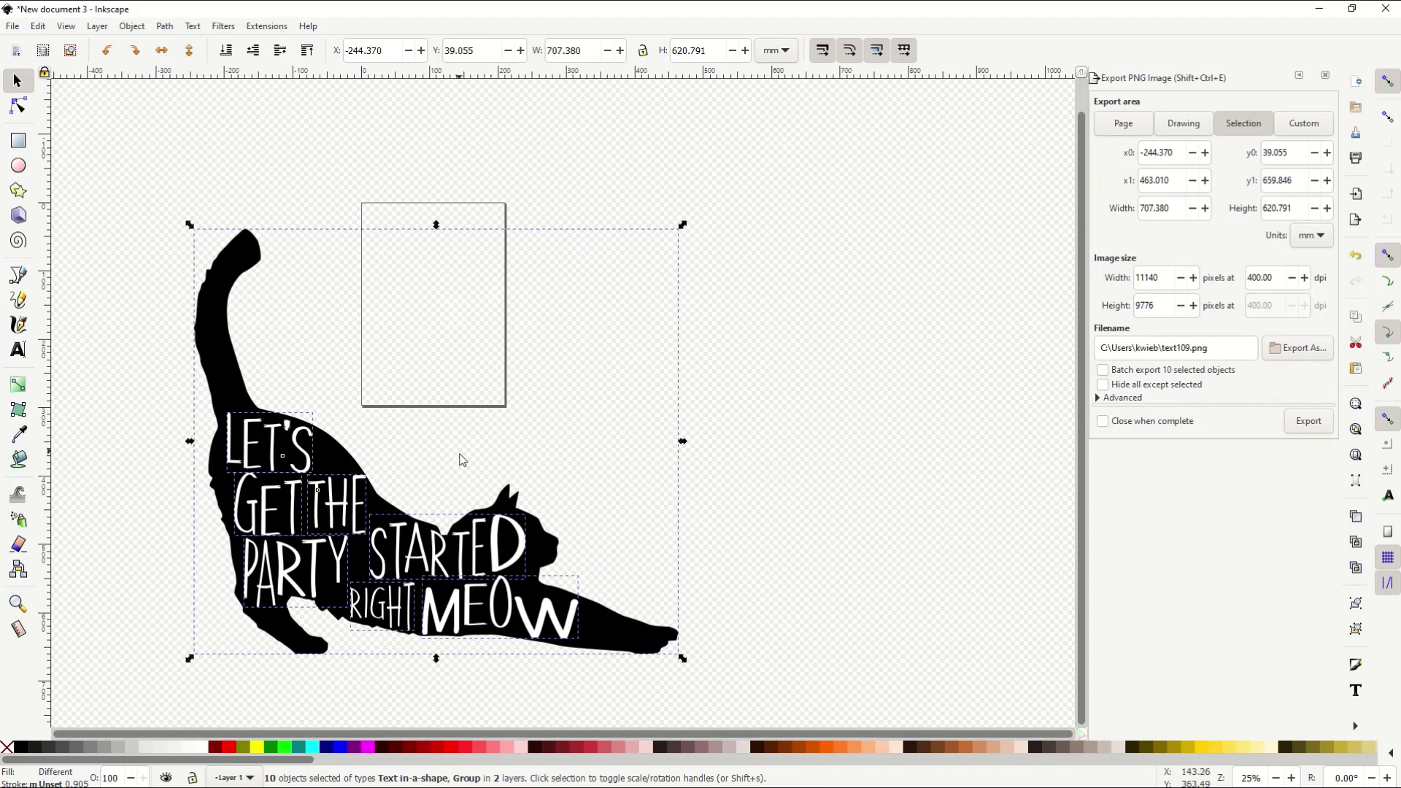
Step: Examine the edges of the enlarged STARTED lettering and the cat's head up close
{"action": "scroll", "coordinate": [438, 509], "scroll_direction": "up", "scroll_amount": 2}
{"action": "scroll", "coordinate": [439, 509], "scroll_direction": "up", "scroll_amount": 3}
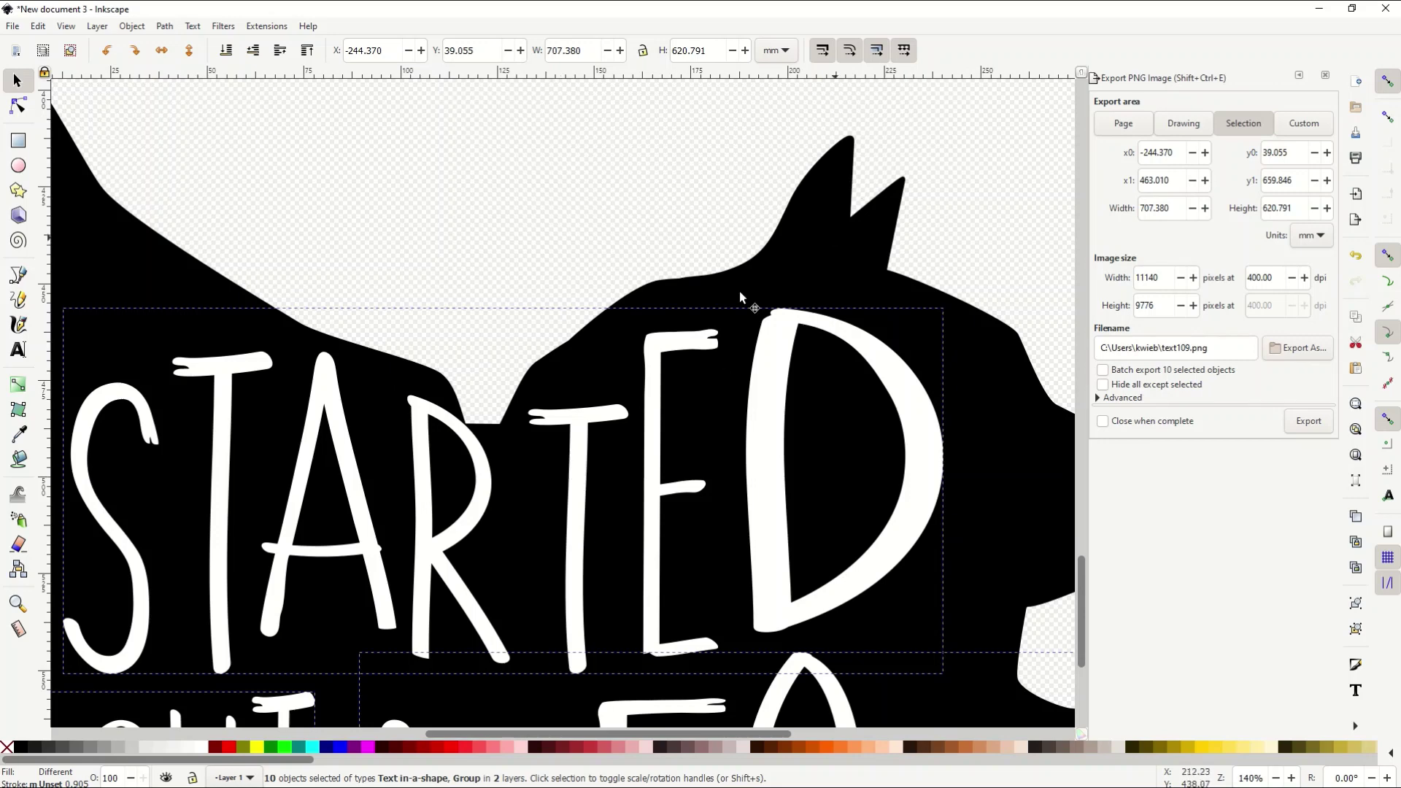
{"action": "scroll", "coordinate": [537, 344], "scroll_direction": "down", "scroll_amount": 4}
{"action": "scroll", "coordinate": [538, 345], "scroll_direction": "down", "scroll_amount": 1}
{"action": "scroll", "coordinate": [538, 350], "scroll_direction": "up", "scroll_amount": 5}
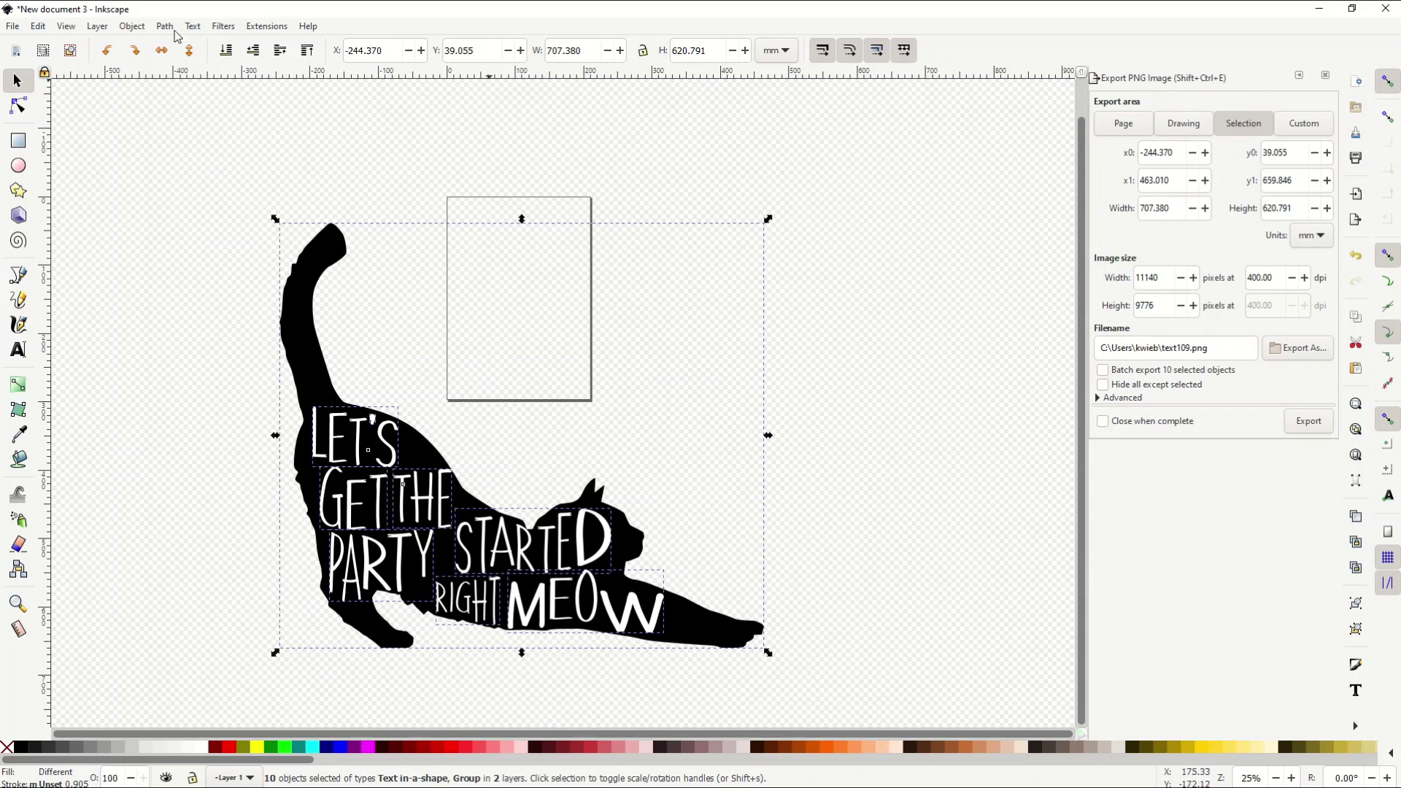
Step: Export the selected design as a PNG named CAT DESIGN BIG in the Silhouette TEXT Design Files folder
{"action": "left_click", "coordinate": [35, 27]}
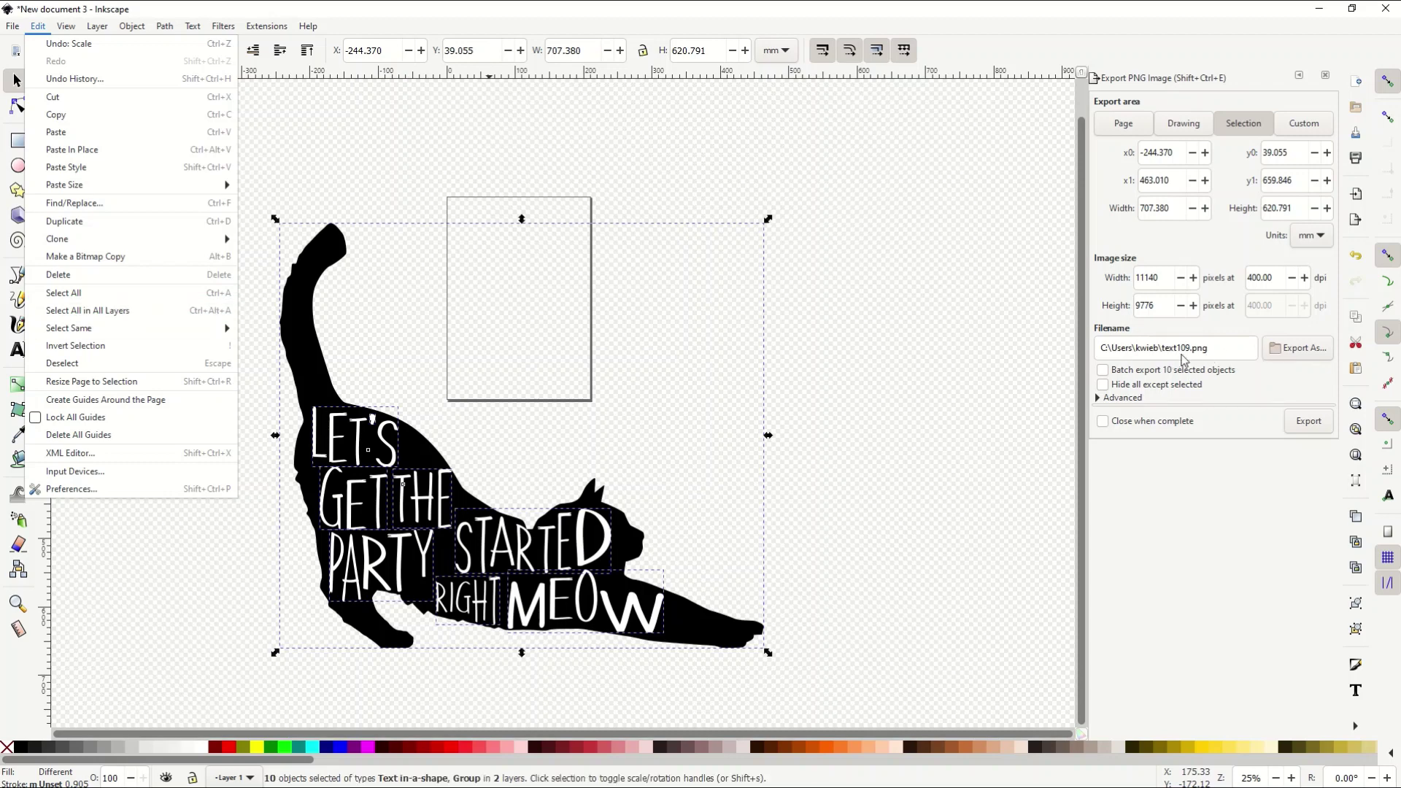
{"action": "left_click", "coordinate": [1303, 350]}
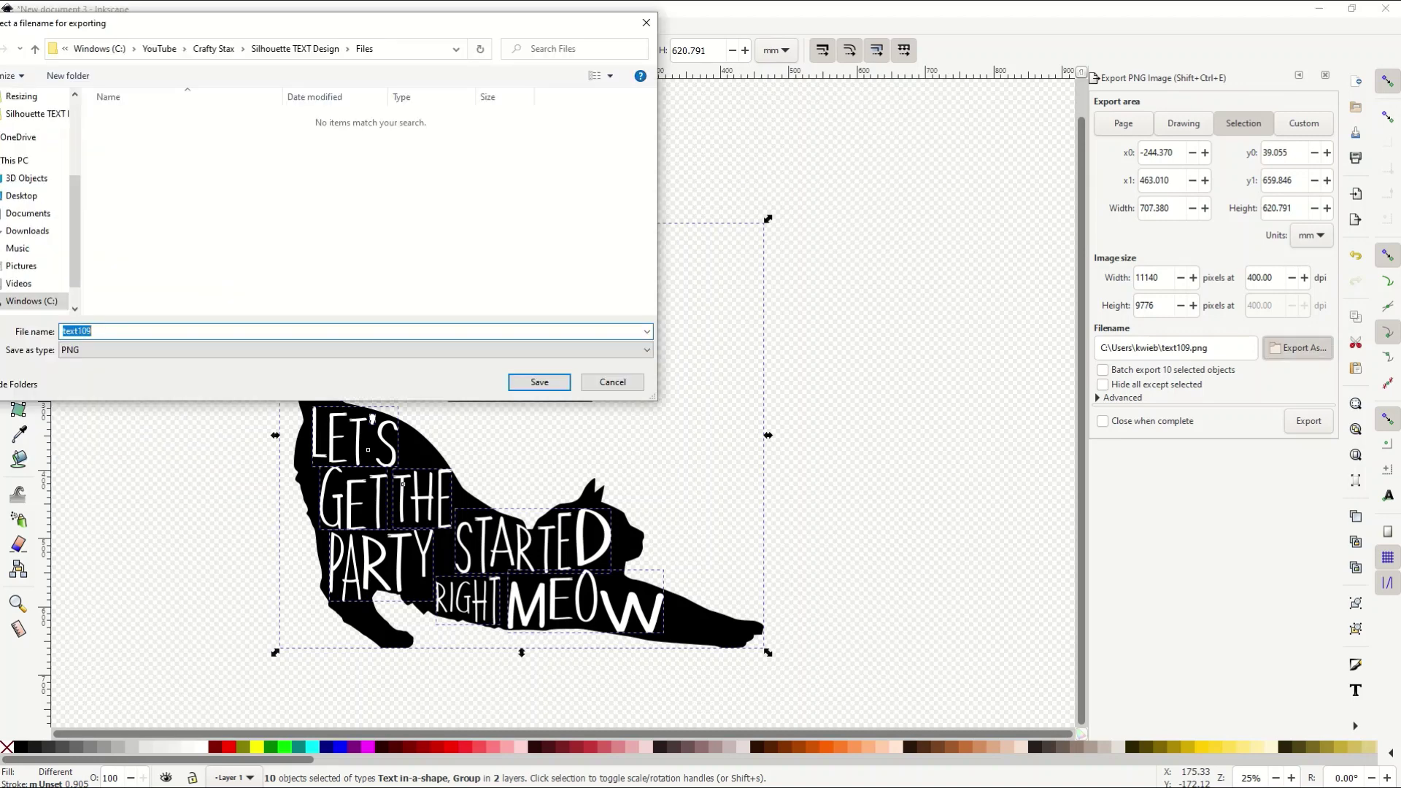
{"action": "type", "text": "CT"}
{"action": "type", "text": "T DESIGN BIG"}
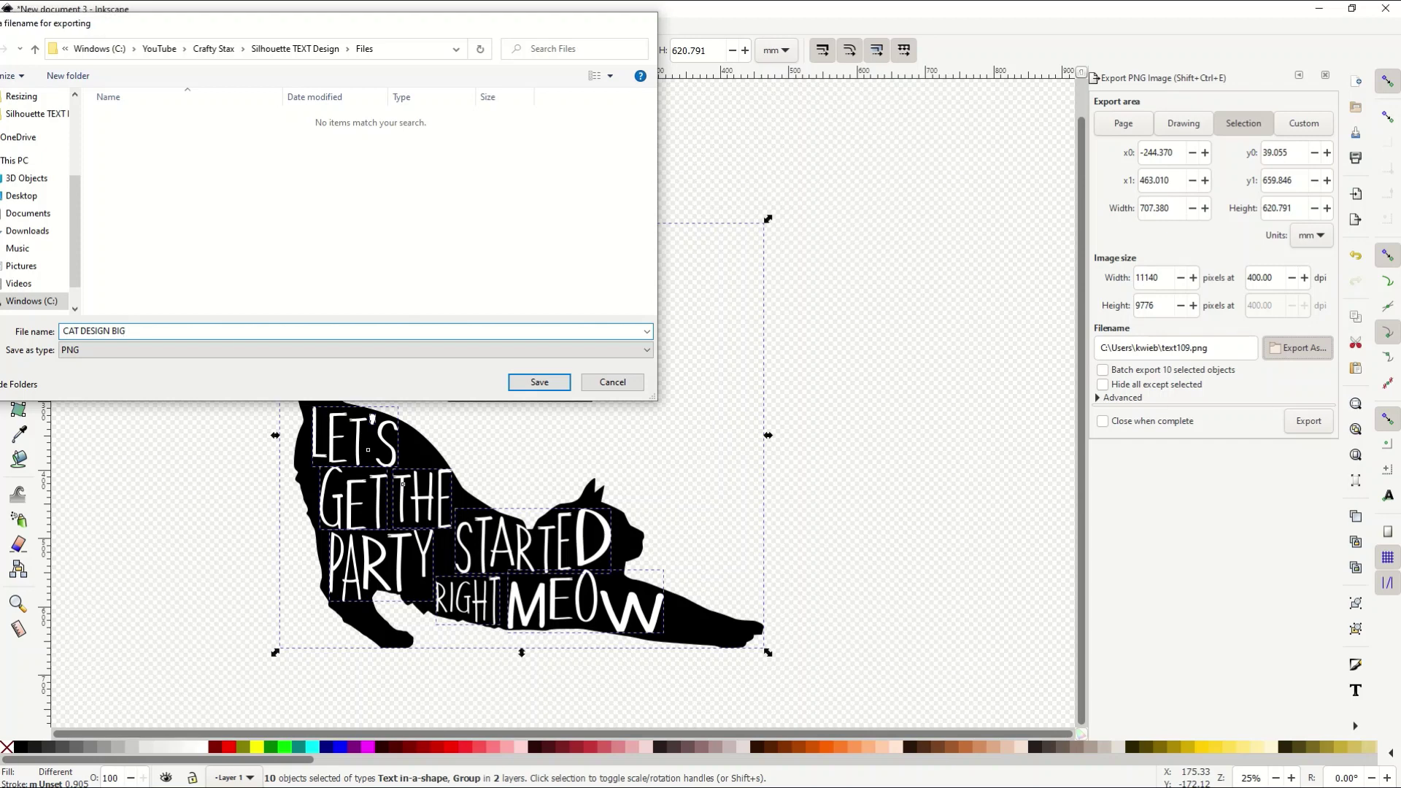
{"action": "key", "text": "Return"}
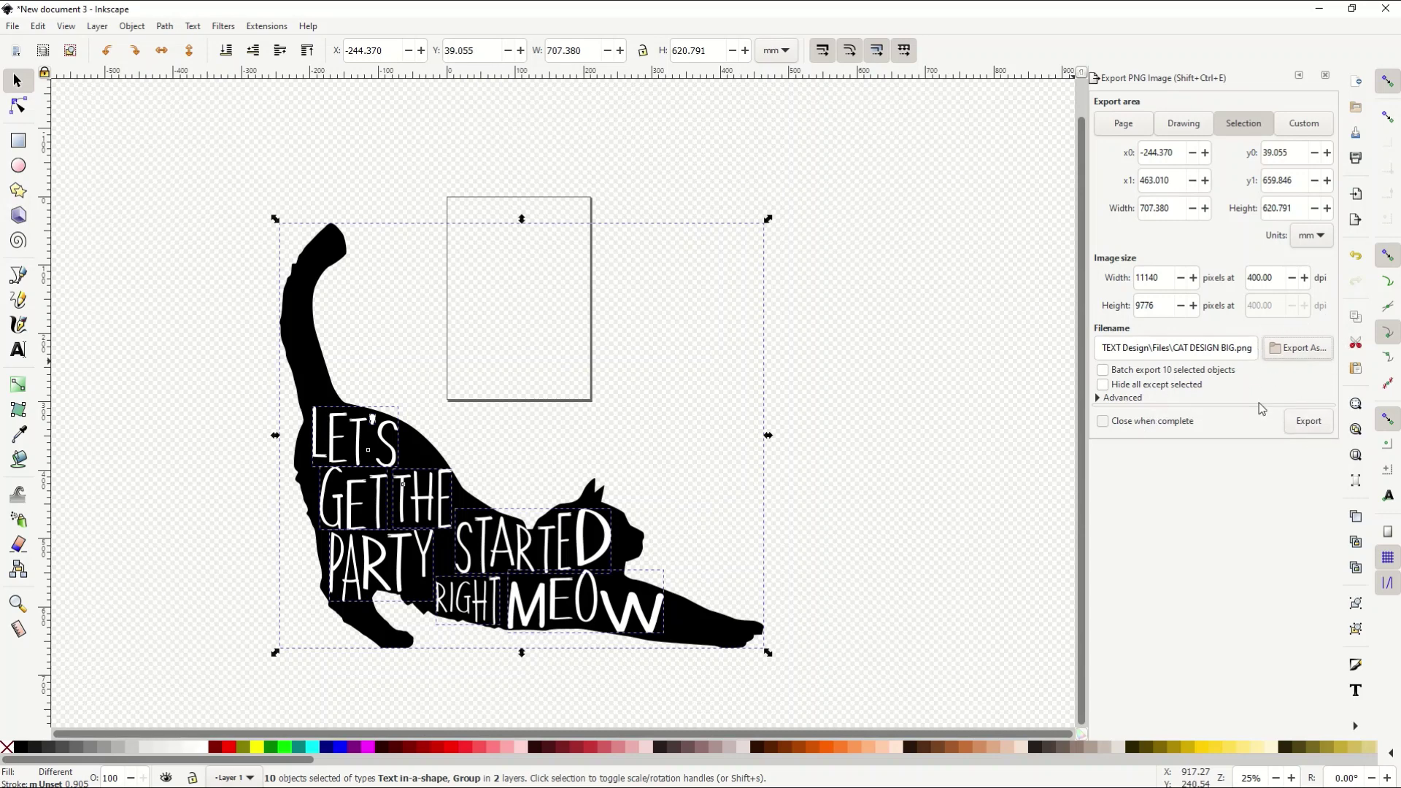
{"action": "left_click", "coordinate": [1308, 425]}
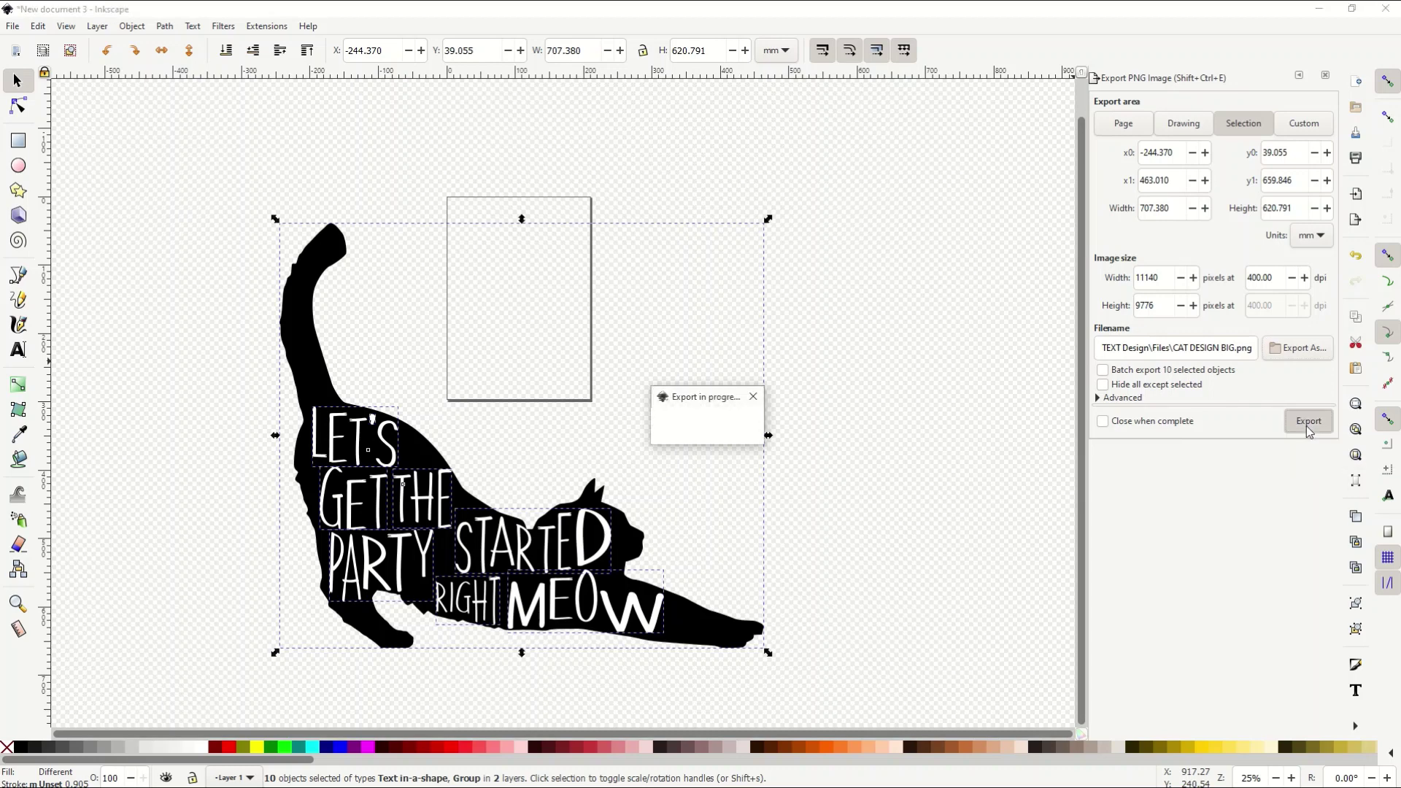